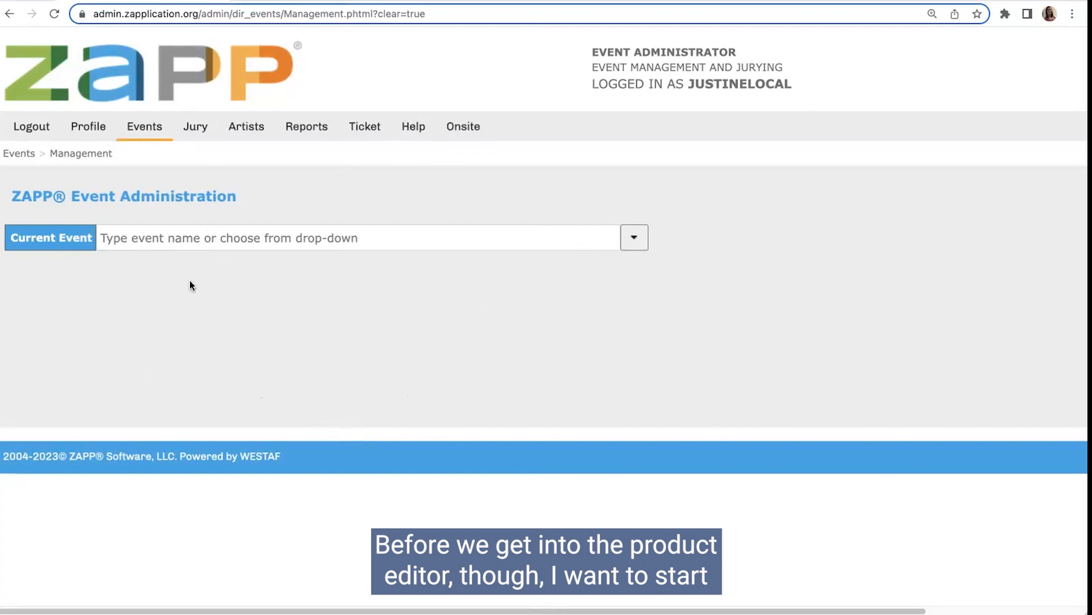
Step: Select the ZAPP Webinar Demo Event as the current event and open it in the Event Editor
left_click(169, 240)
type("demo")
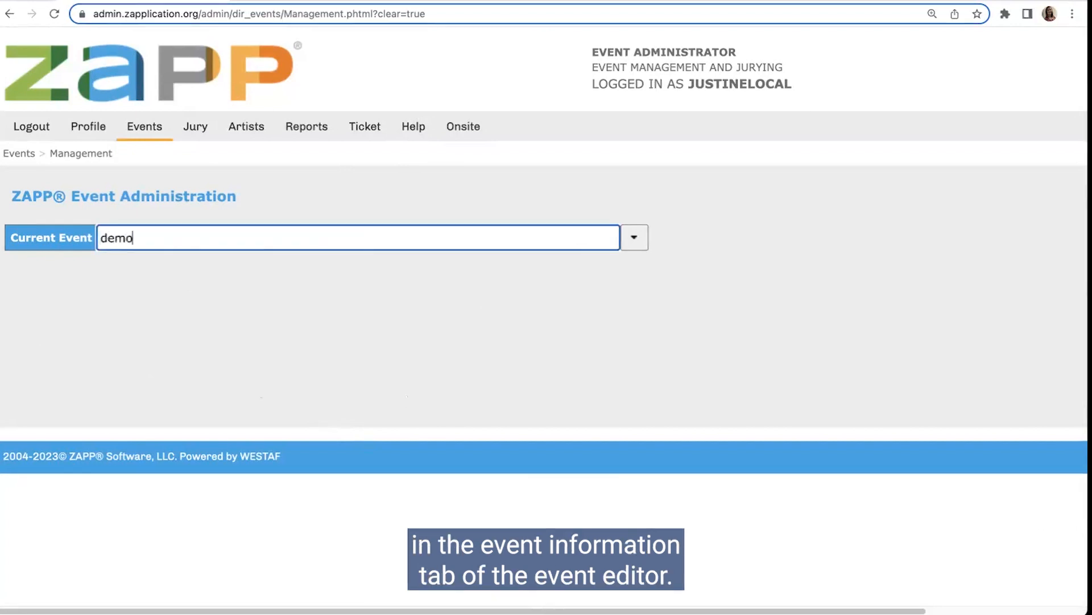
left_click(156, 265)
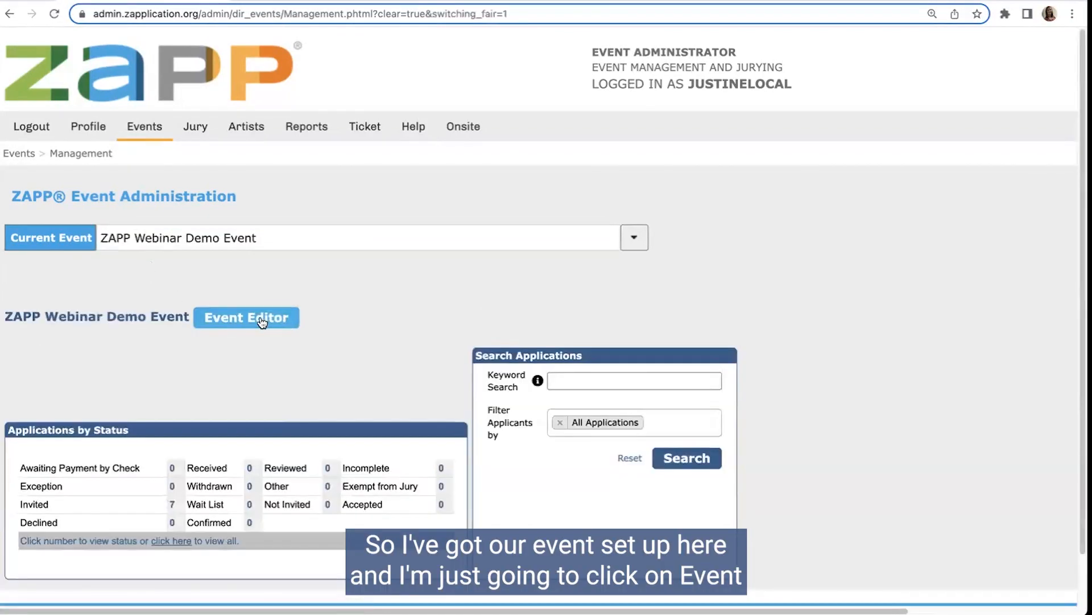
left_click(262, 322)
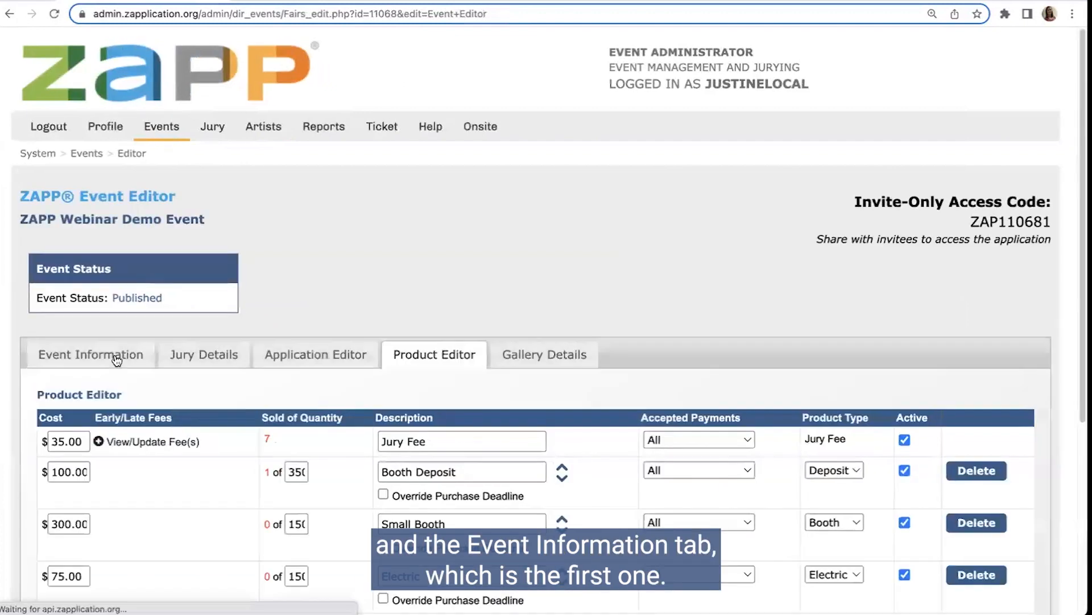
Step: Review the Event Information, examining the event dates, General Information, Rules/Regulations, Booth Information, Refund Policy and Legal Agreement
scroll(412, 370, "down", 4)
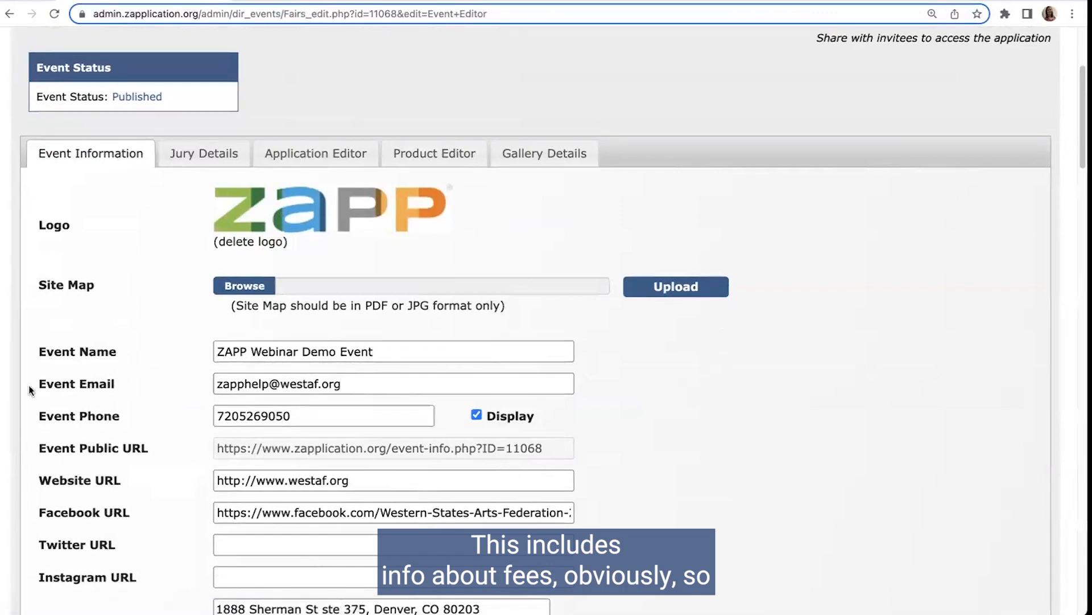
scroll(351, 393, "down", 1)
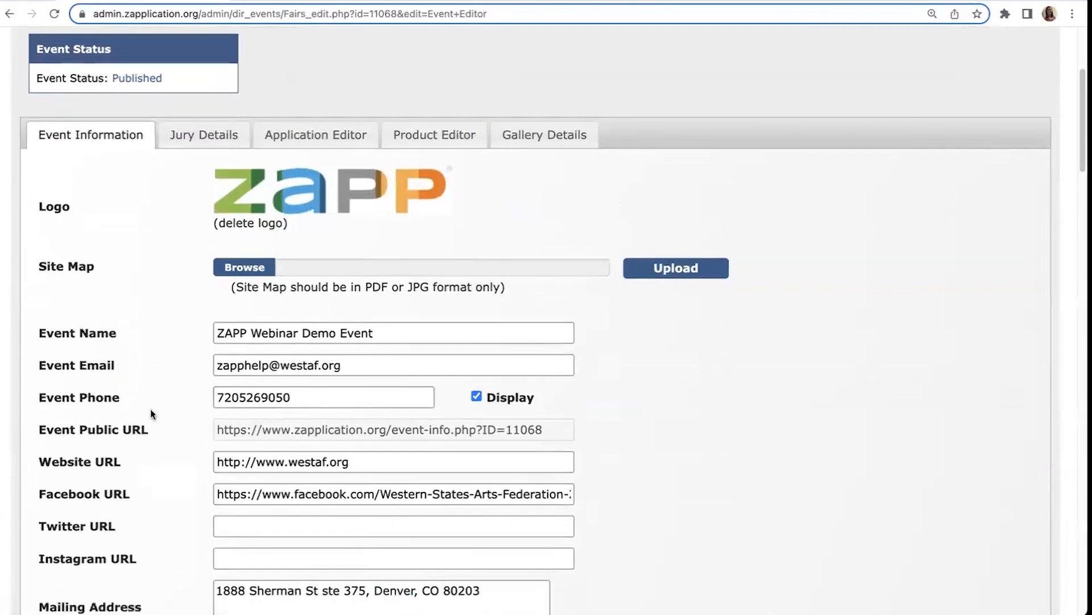
scroll(197, 408, "down", 12)
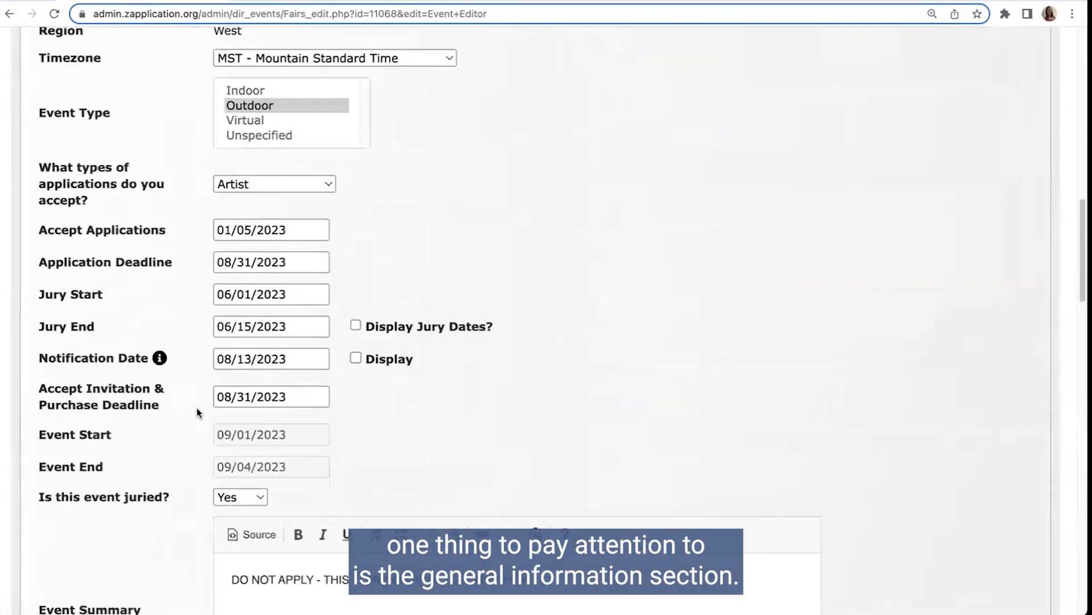
scroll(196, 408, "down", 7)
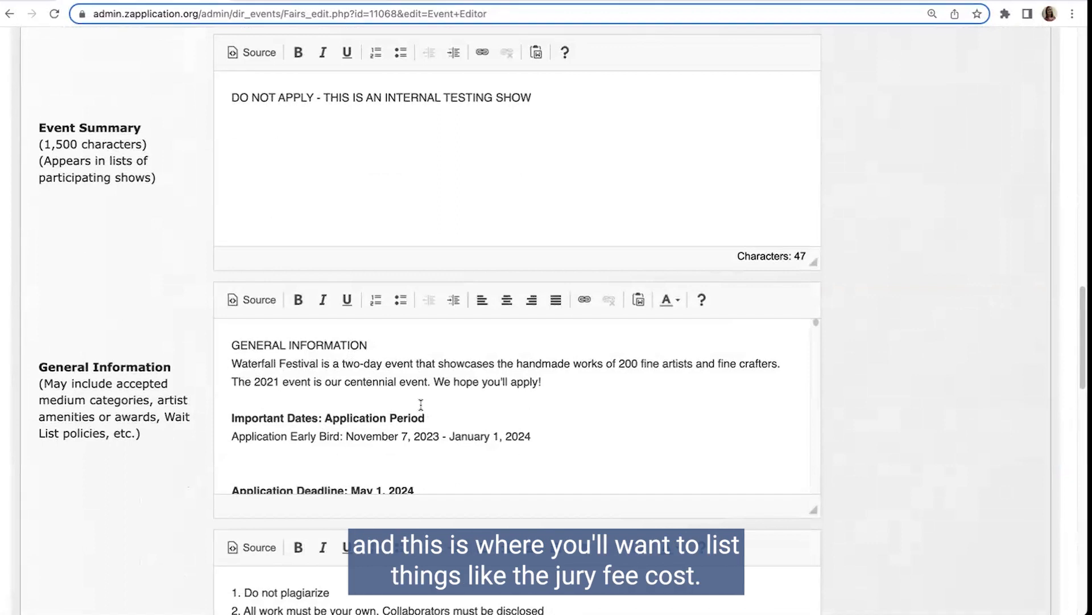
scroll(421, 411, "down", 1)
scroll(422, 413, "down", 2)
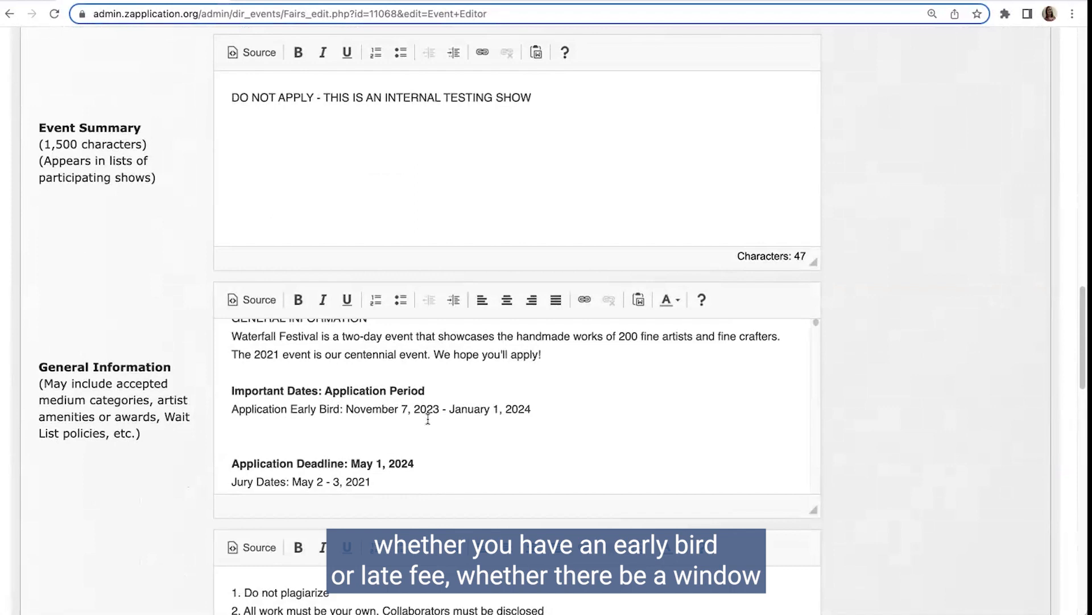
scroll(428, 419, "down", 5)
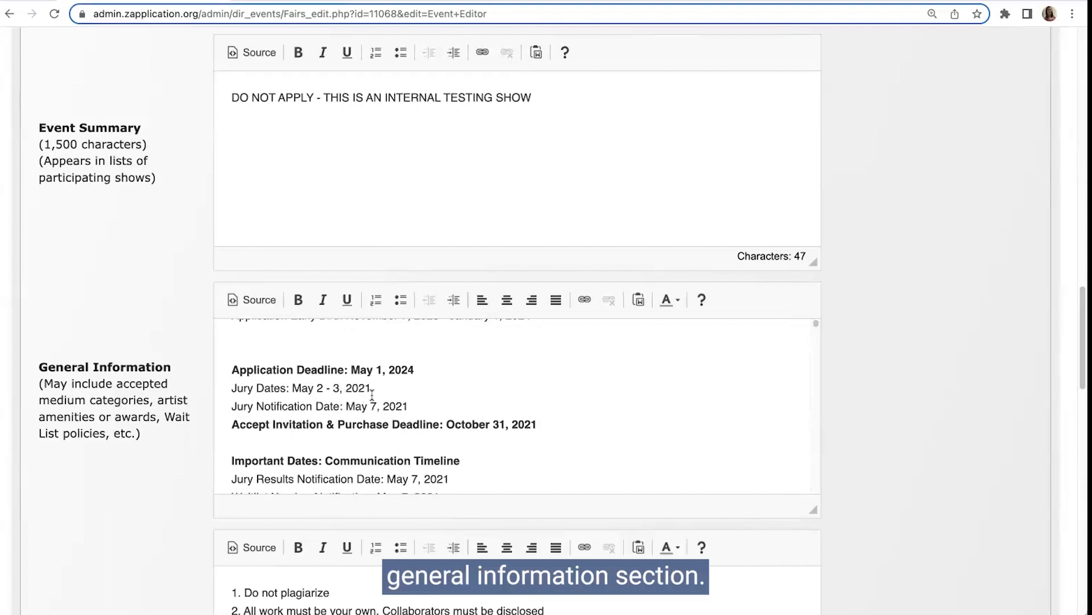
scroll(372, 393, "down", 3)
scroll(158, 421, "down", 10)
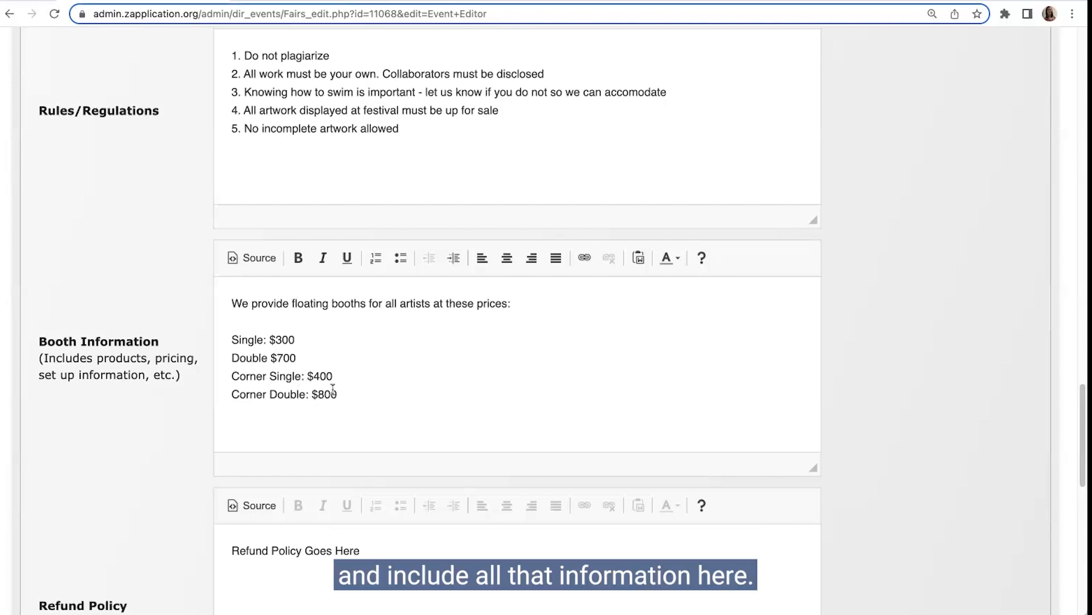
scroll(333, 388, "down", 5)
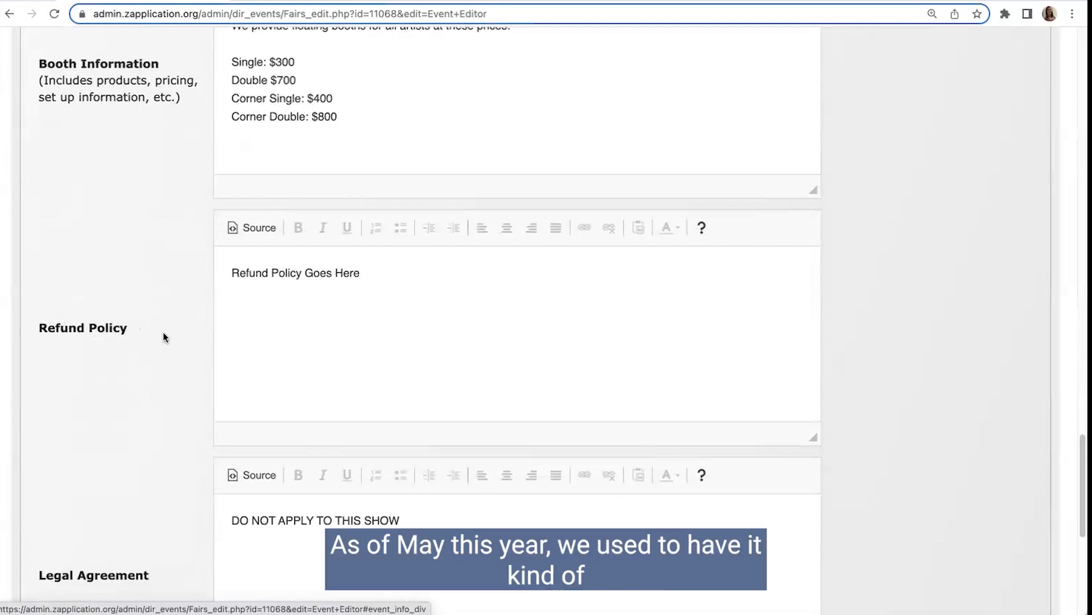
scroll(198, 340, "down", 1)
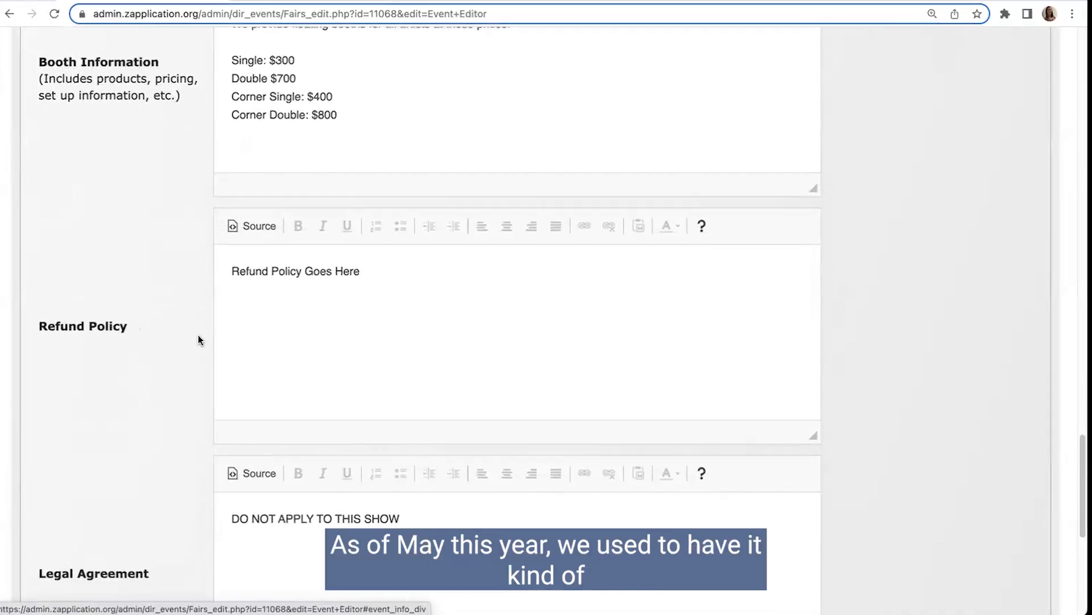
scroll(195, 342, "down", 1)
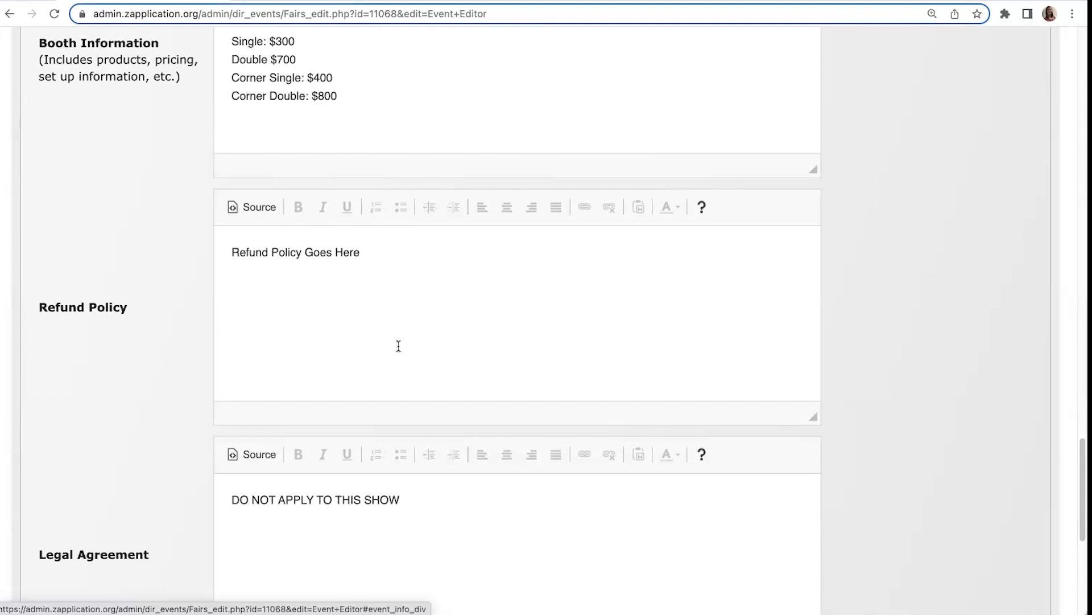
scroll(425, 362, "down", 1)
scroll(426, 362, "down", 2)
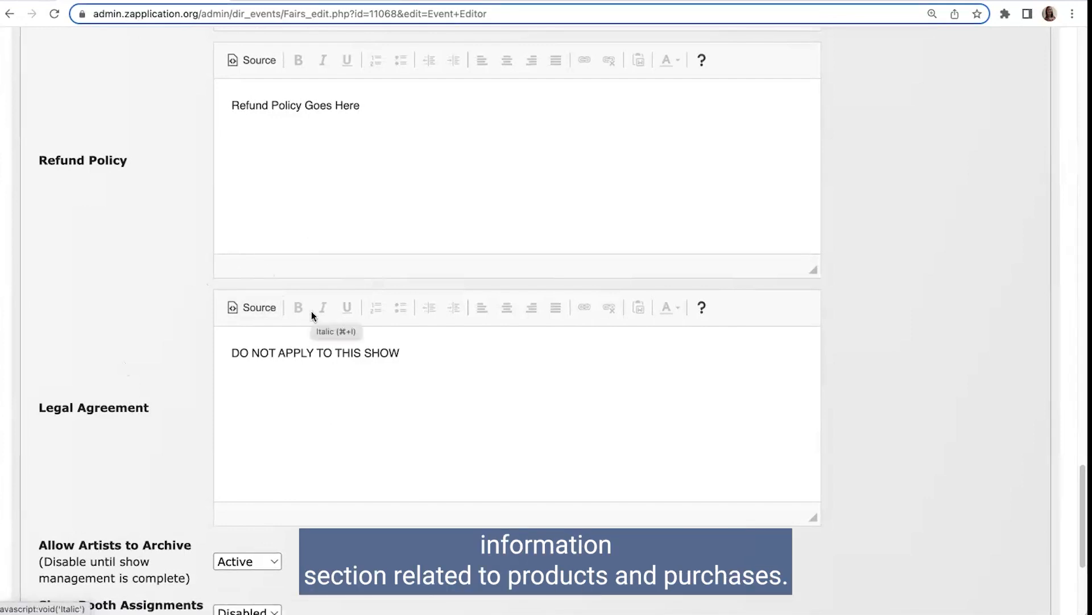
Step: Open the event's Product Editor and show the existing products with the New Product row
scroll(332, 351, "up", 15)
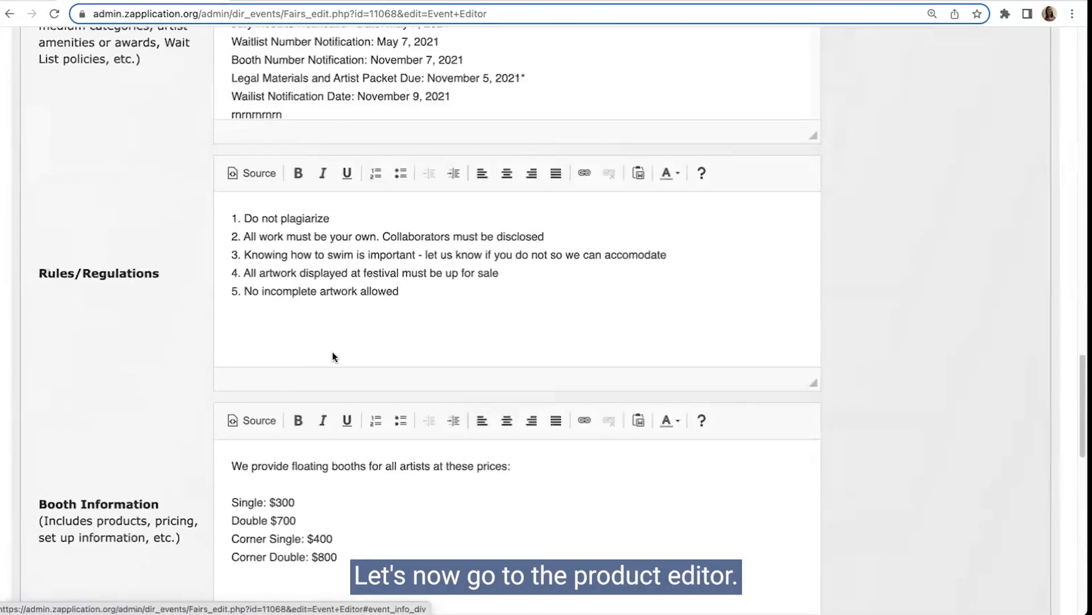
scroll(333, 352, "up", 15)
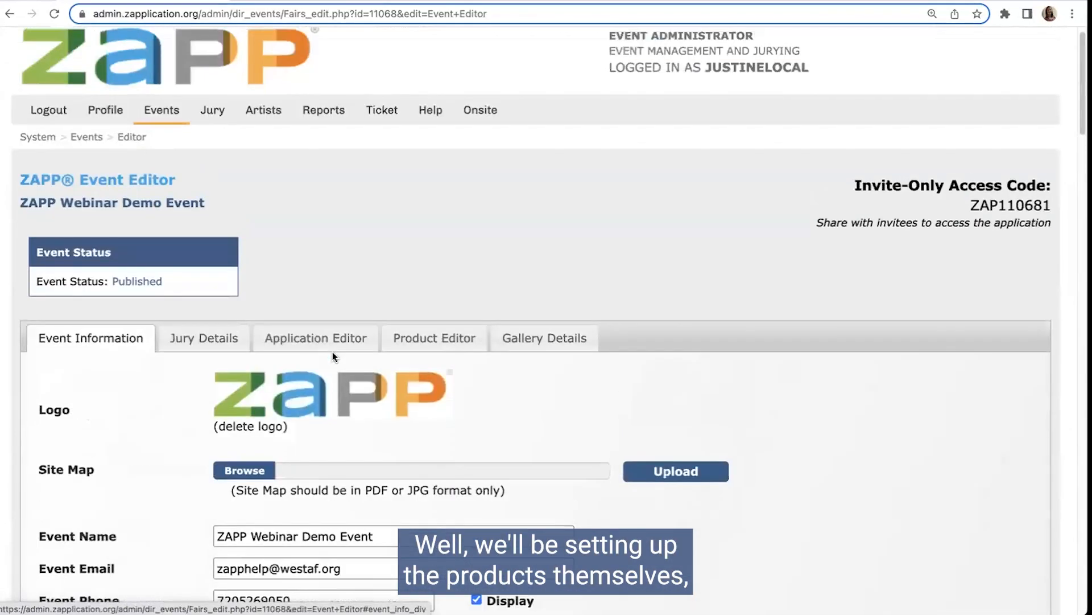
left_click(445, 354)
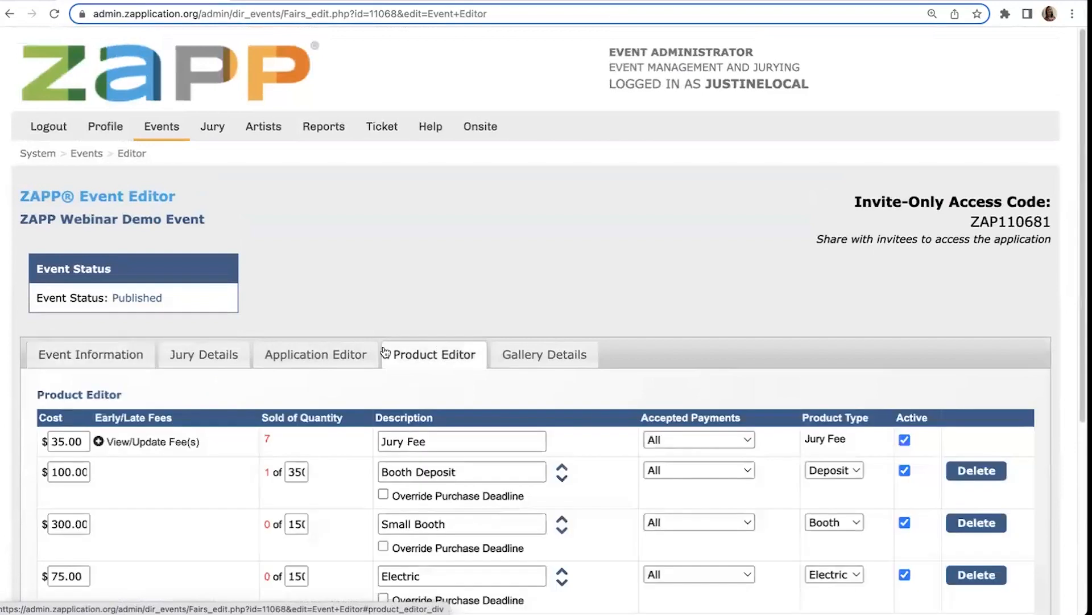
scroll(406, 371, "down", 3)
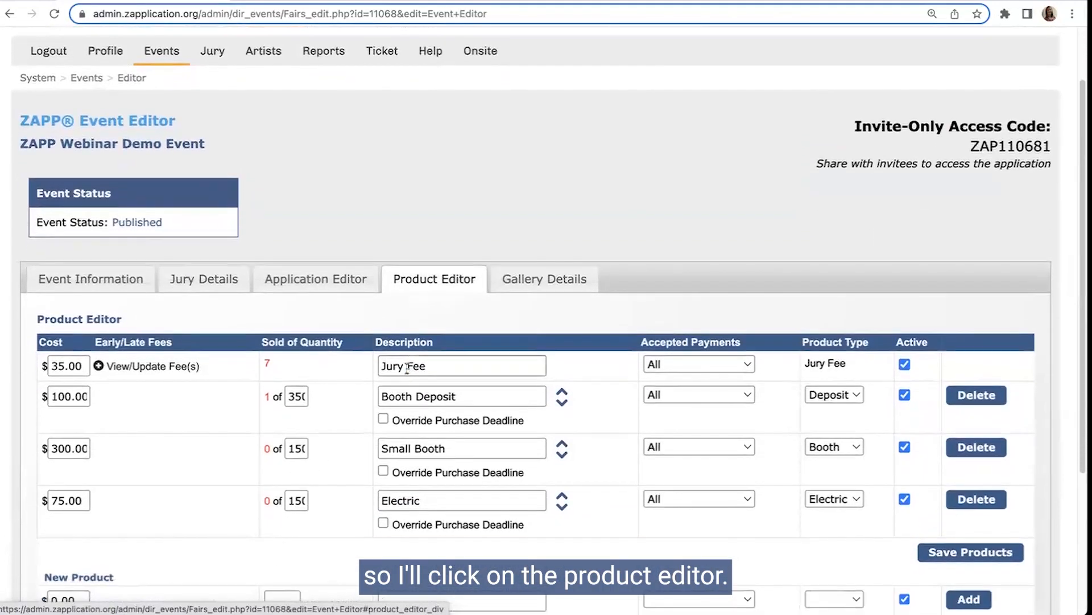
scroll(340, 370, "down", 3)
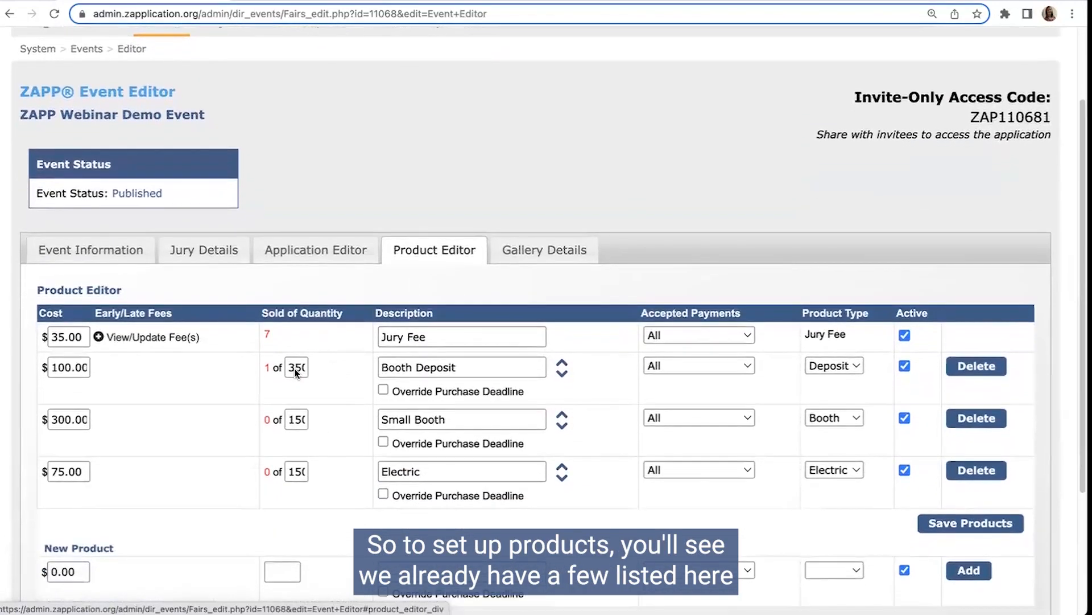
scroll(284, 399, "down", 1)
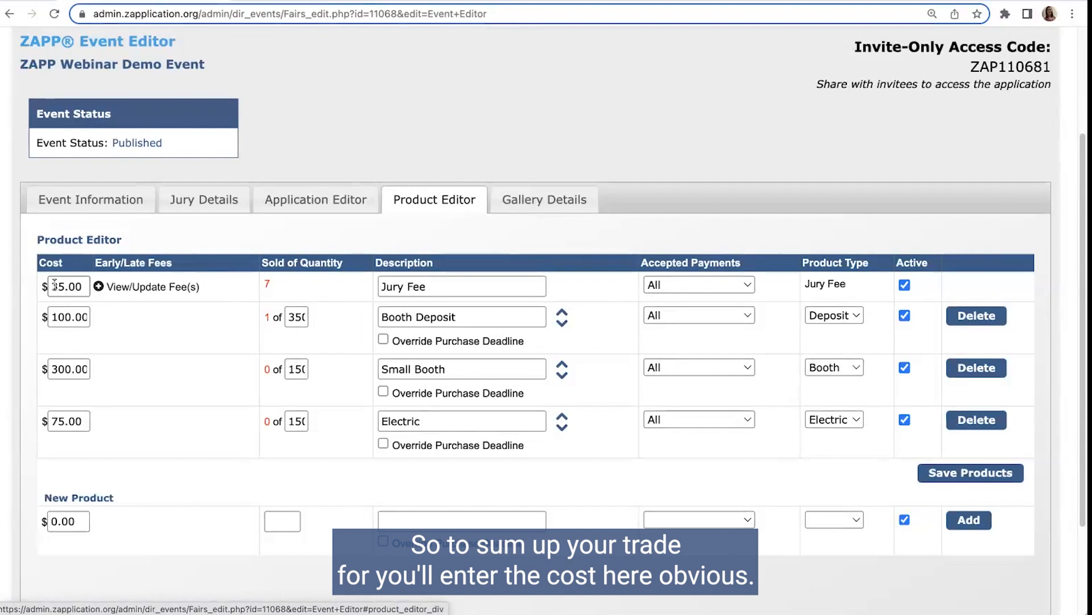
Step: Enable the jury fee's $25.00 early bird fee ending 1/15/2023 and $45.00 late fee starting 4/10/2023, and save them
left_click_drag(50, 285, 84, 287)
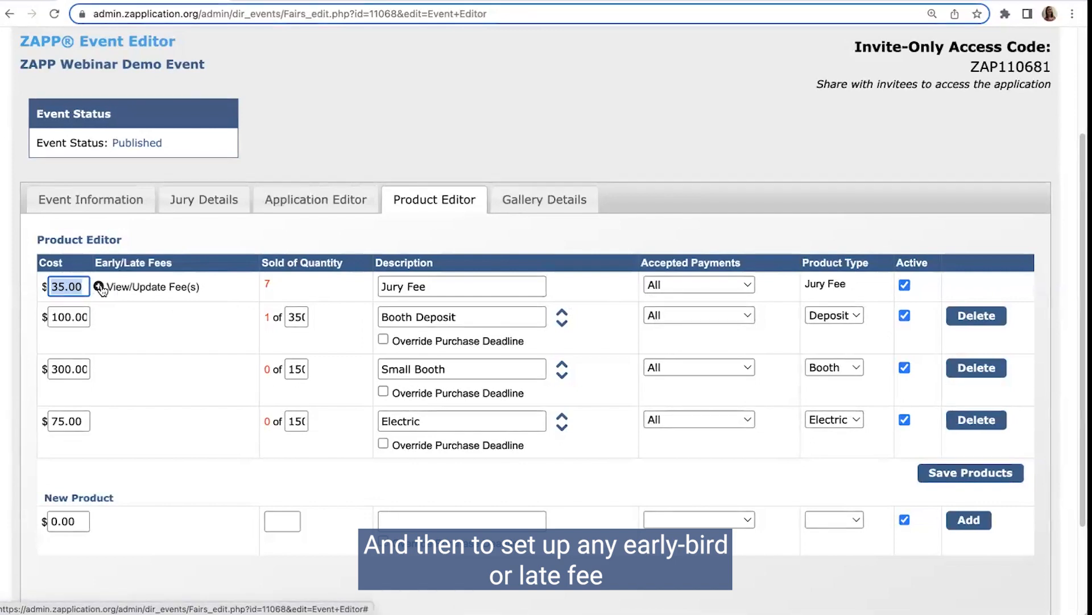
left_click(100, 288)
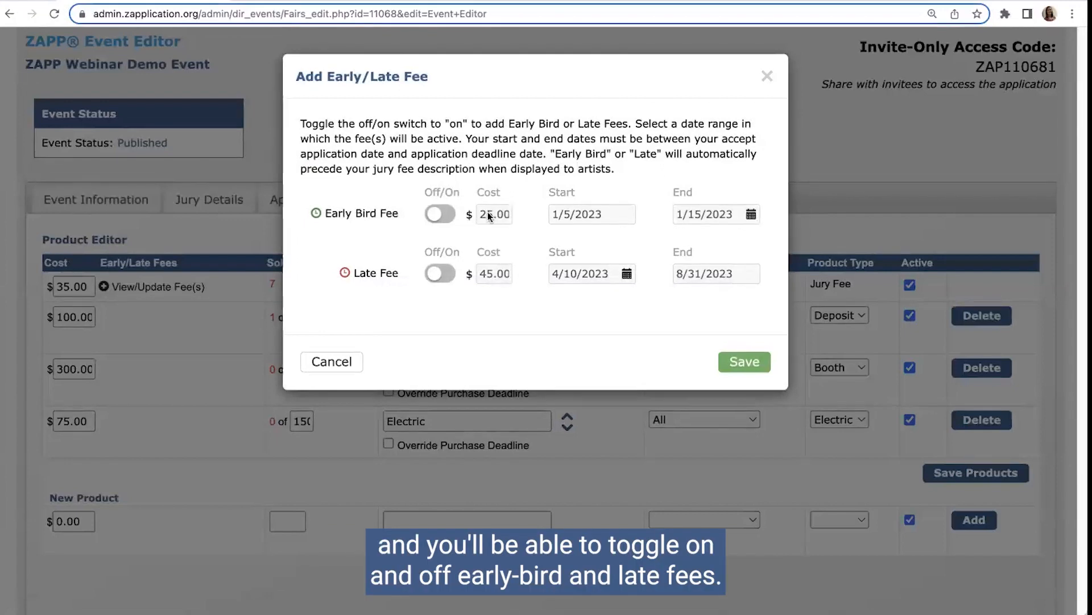
left_click(434, 219)
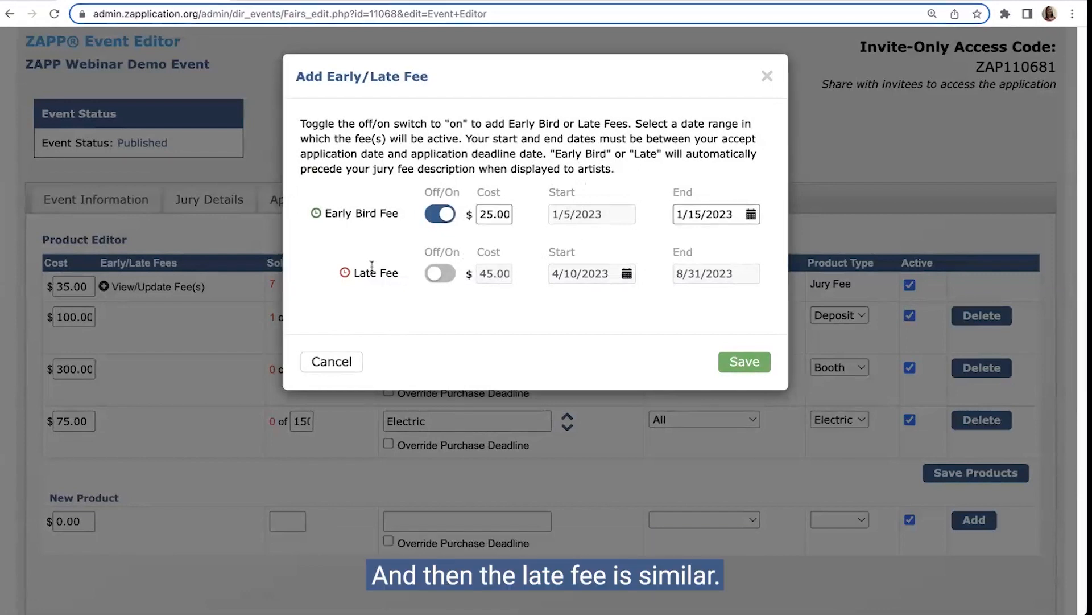
left_click(438, 274)
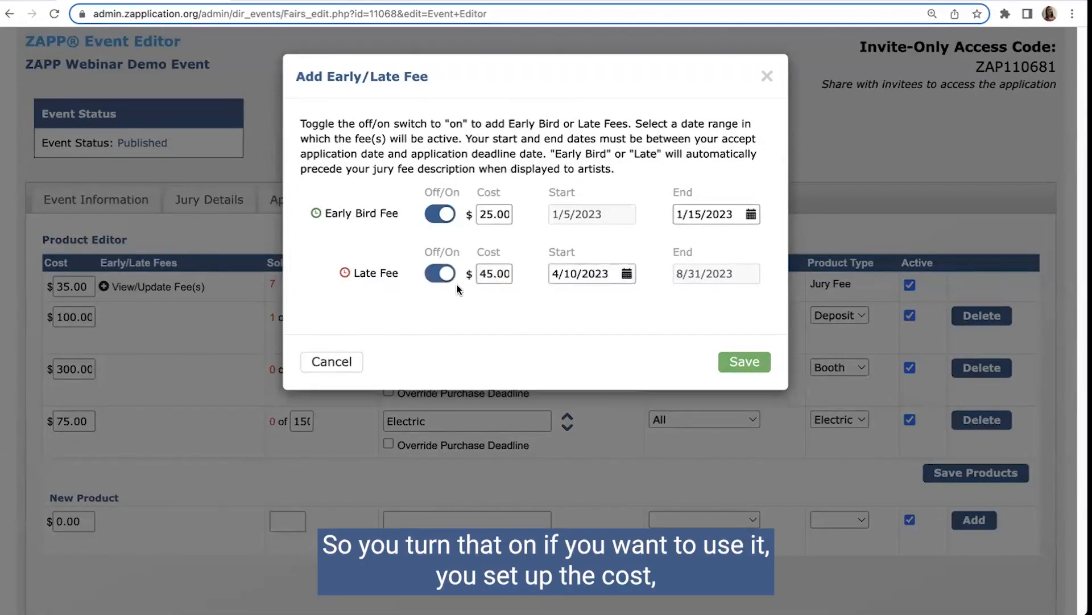
left_click_drag(479, 276, 512, 277)
left_click(511, 277)
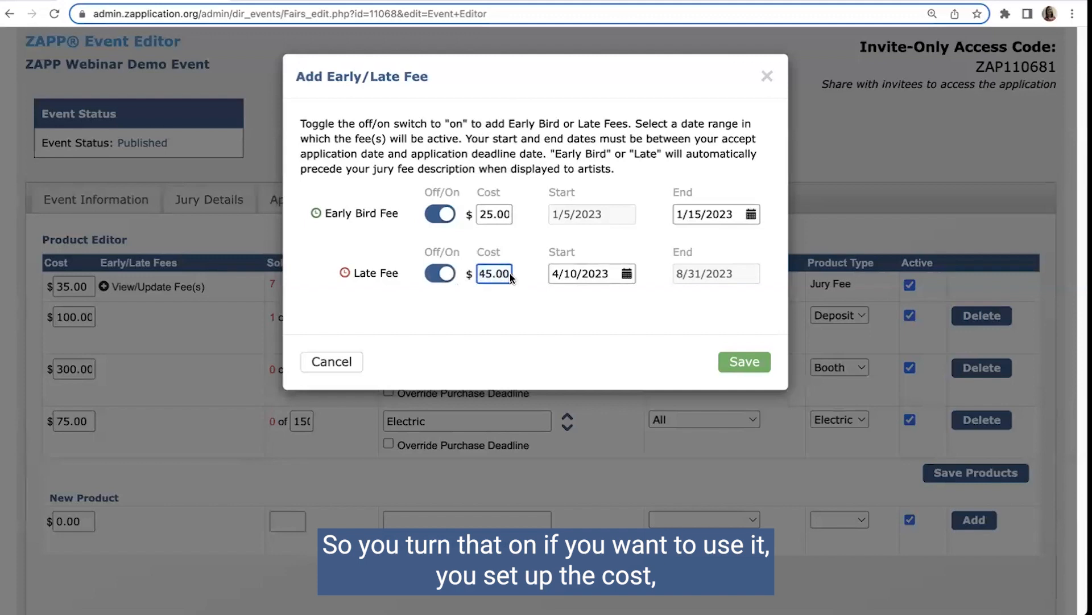
left_click(516, 279)
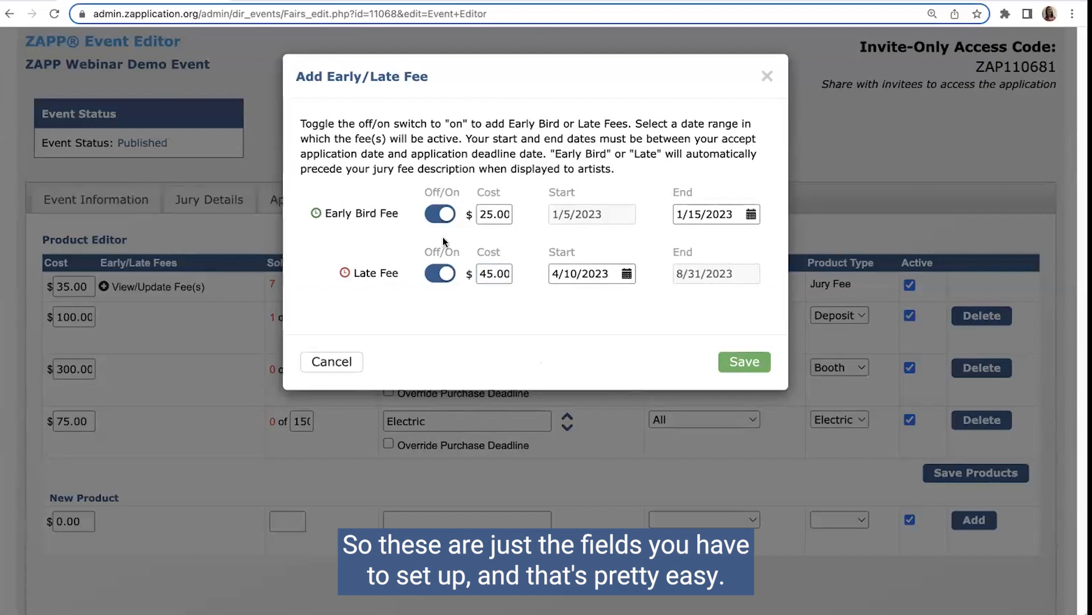
left_click(743, 362)
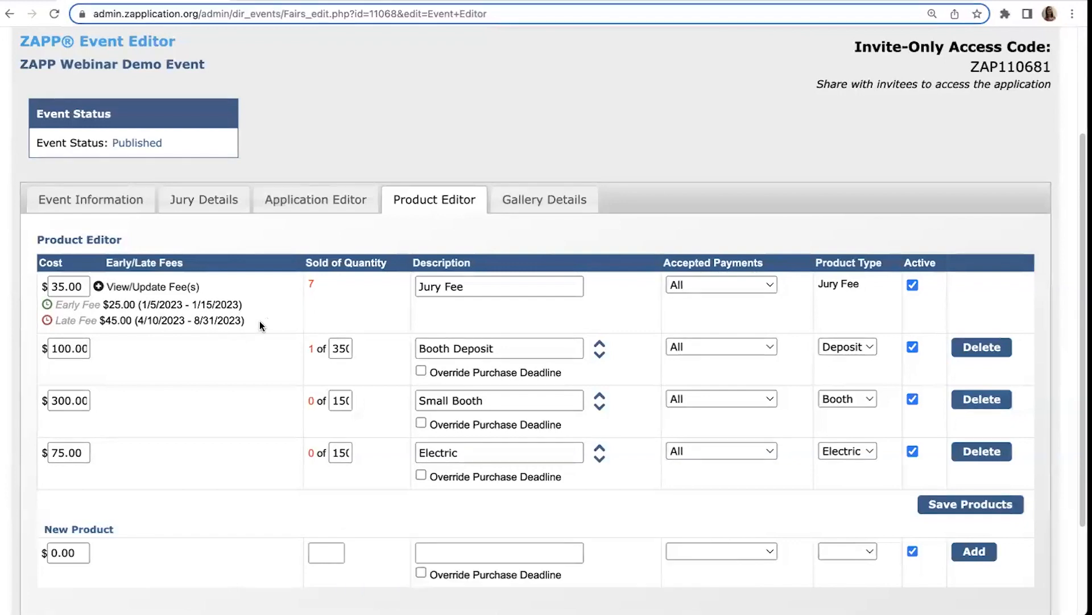
Step: Review the jury fee's early bird and late fee settings and close them without making changes
left_click(99, 286)
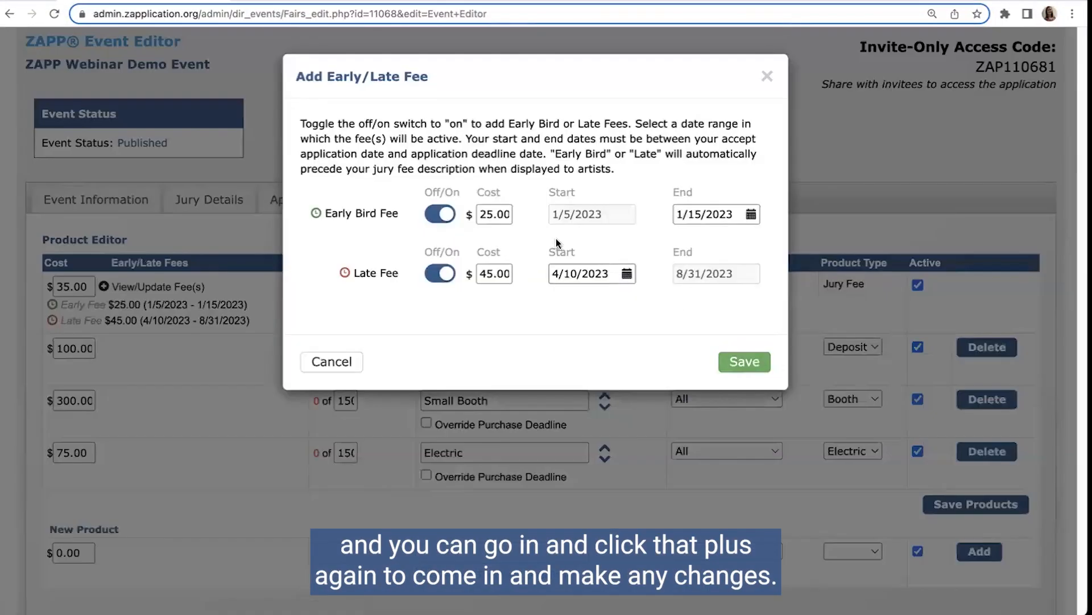
left_click(332, 362)
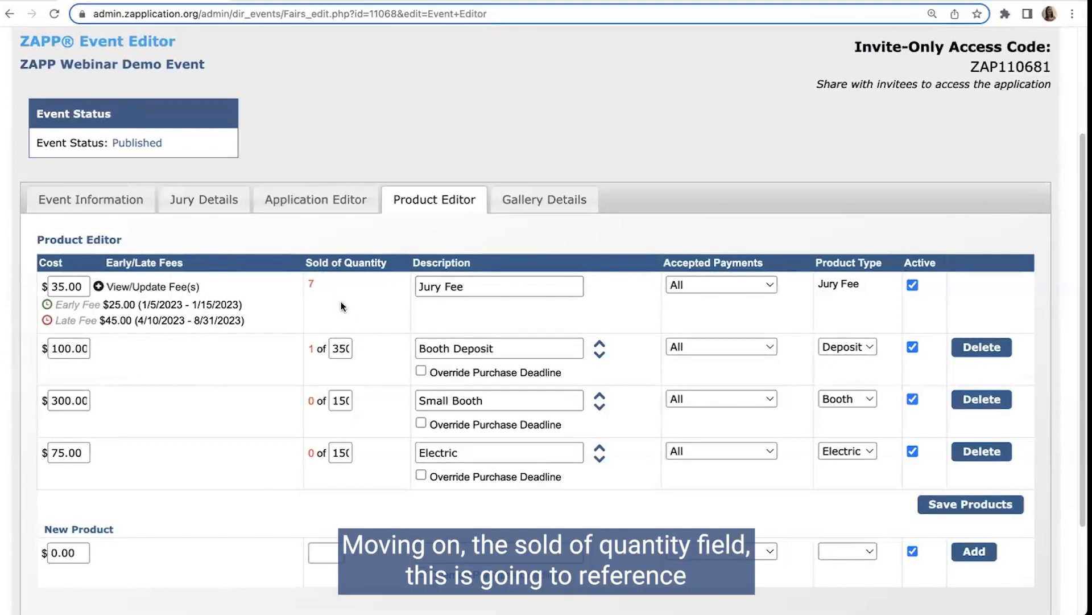
scroll(388, 302, "down", 1)
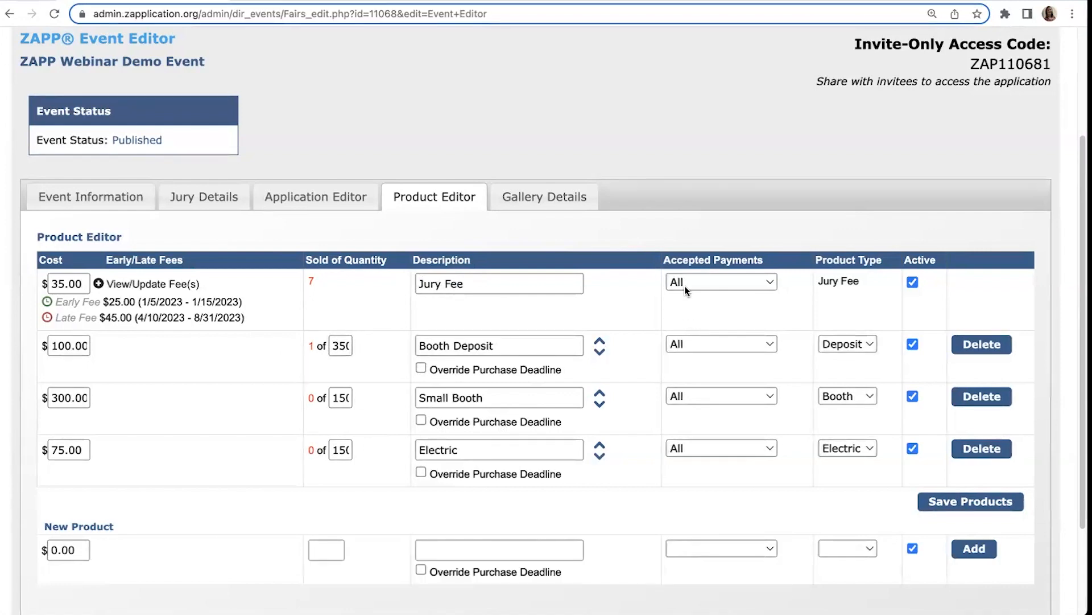
Step: Try limiting the jury fee's accepted payments to Credit and Paypal, and set them back to All
left_click(728, 281)
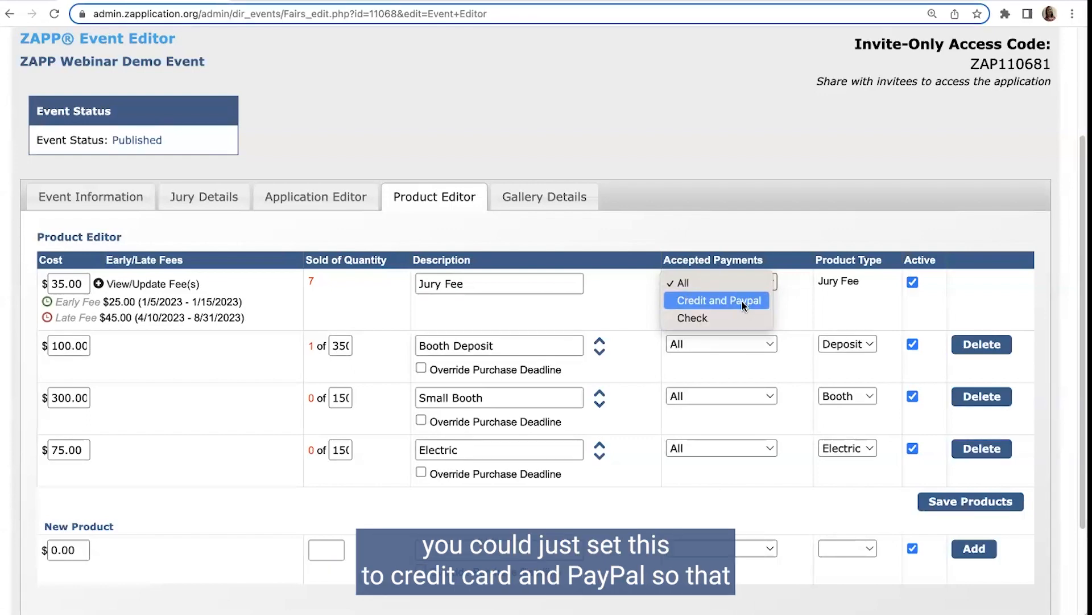
left_click(743, 306)
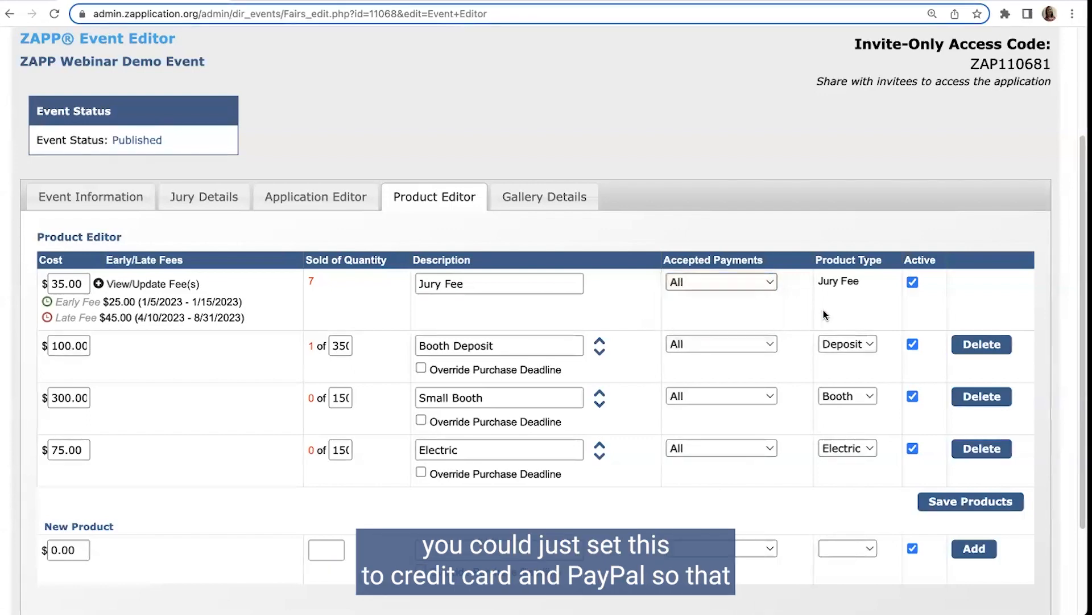
left_click(718, 285)
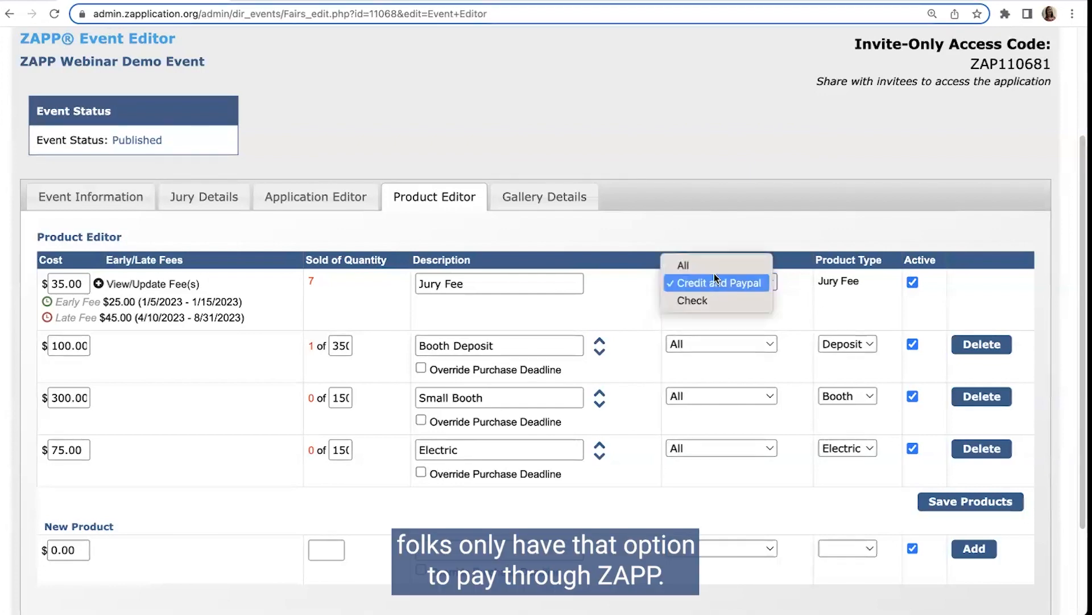
left_click(682, 264)
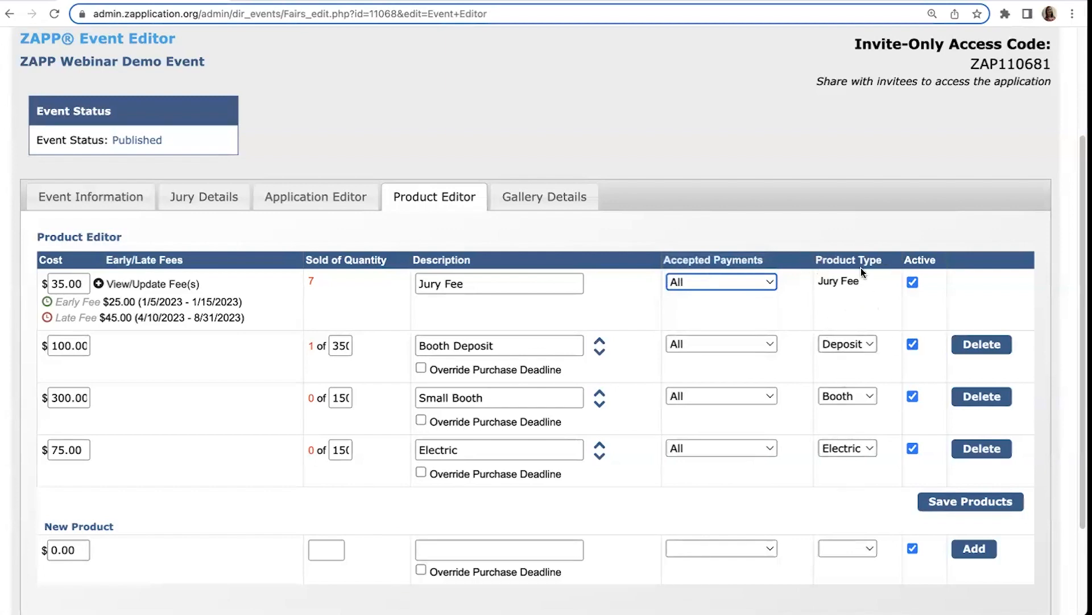
left_click(823, 288)
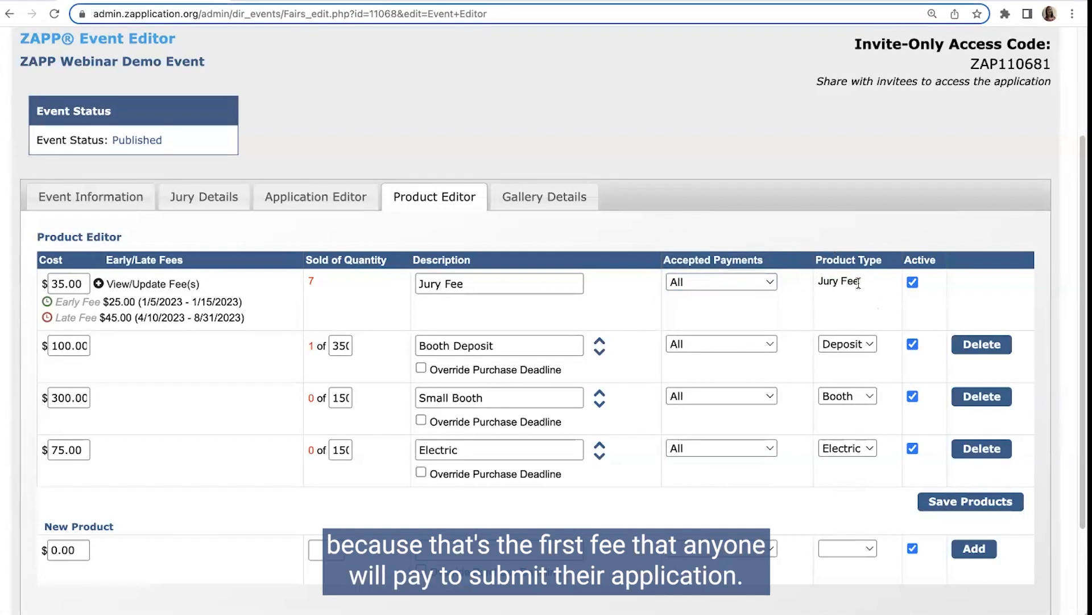
Step: Try making the Booth Deposit product inactive, and set it back to active
left_click(914, 346)
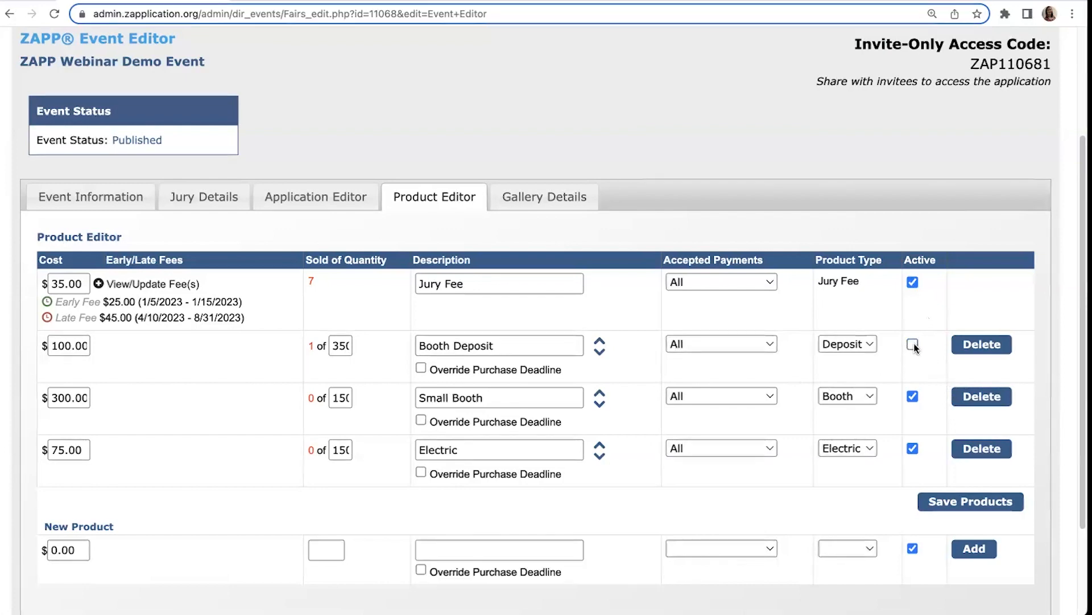
left_click(913, 345)
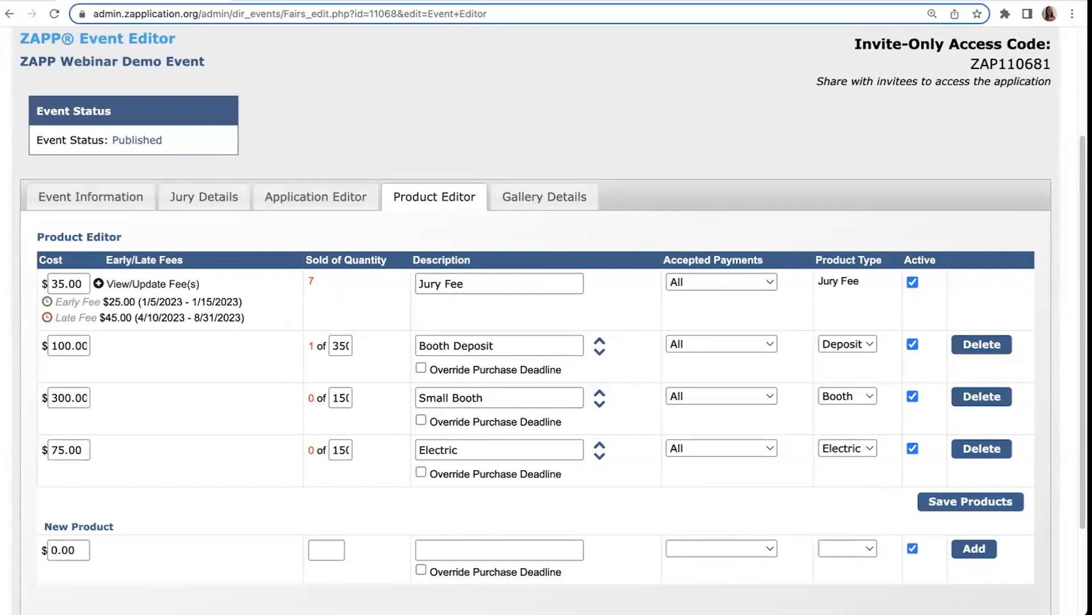
Step: Fill in the new product with a cost of $500.00, a quantity of 40 and the description Corner Booth
scroll(98, 457, "down", 1)
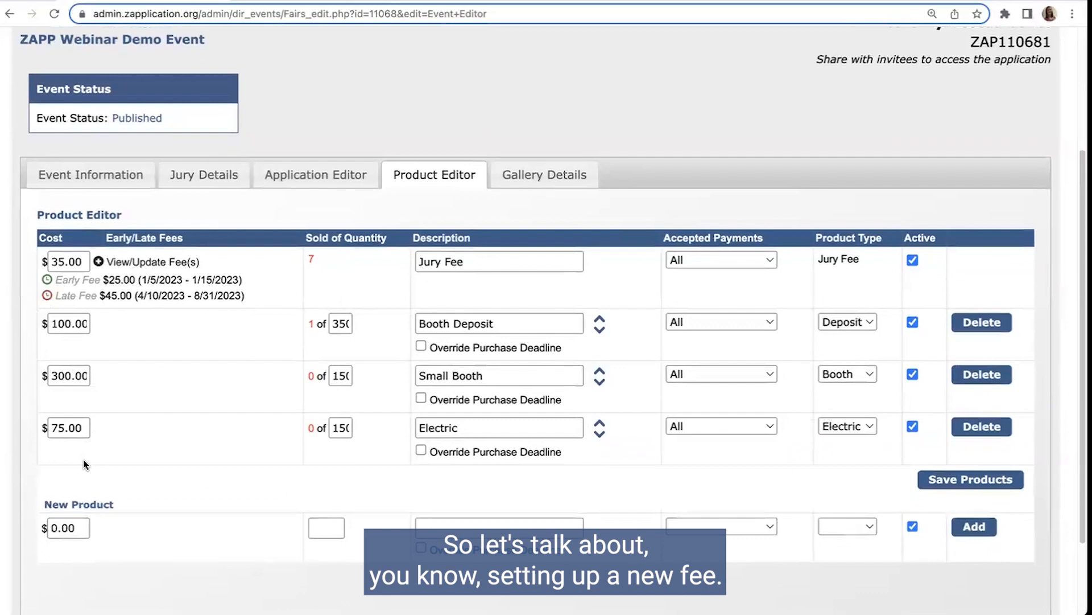
left_click(57, 530)
key("BackSpace")
type("500")
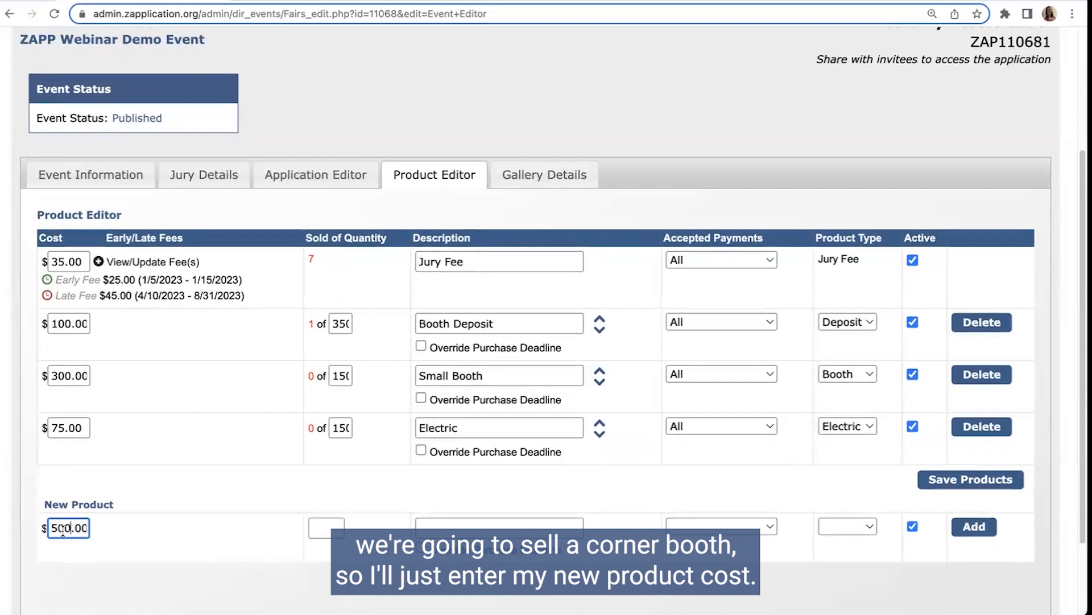
left_click(325, 527)
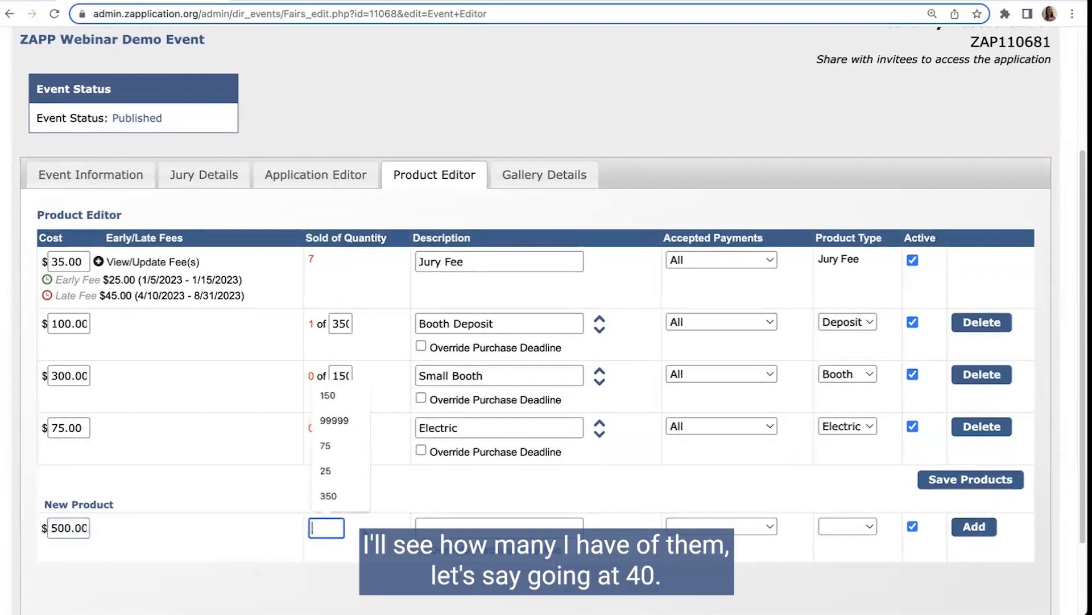
type("40")
left_click(454, 528)
type("Cor")
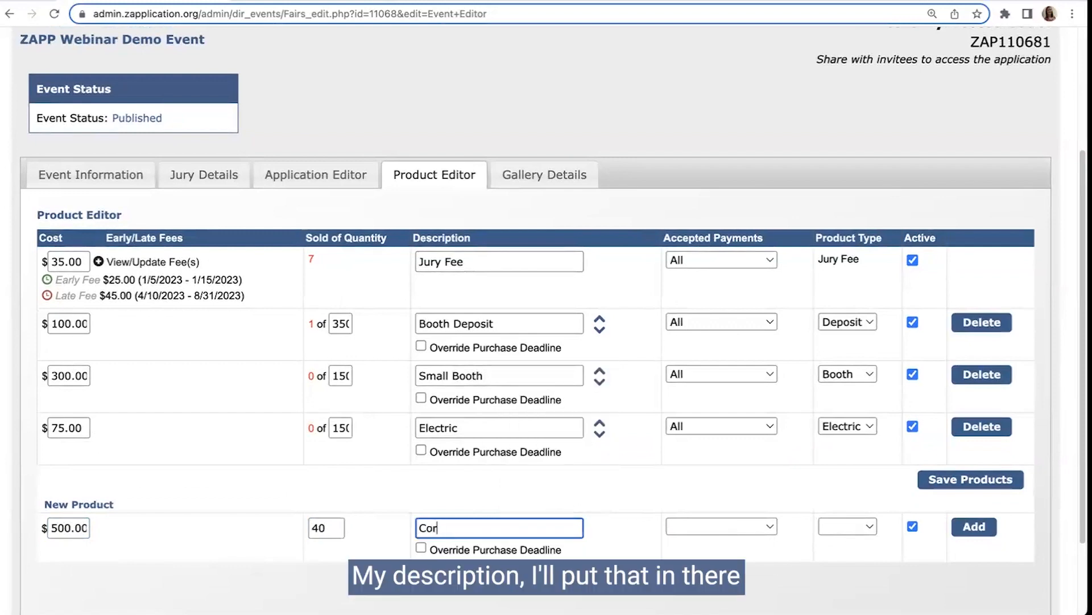
type("ner Booth")
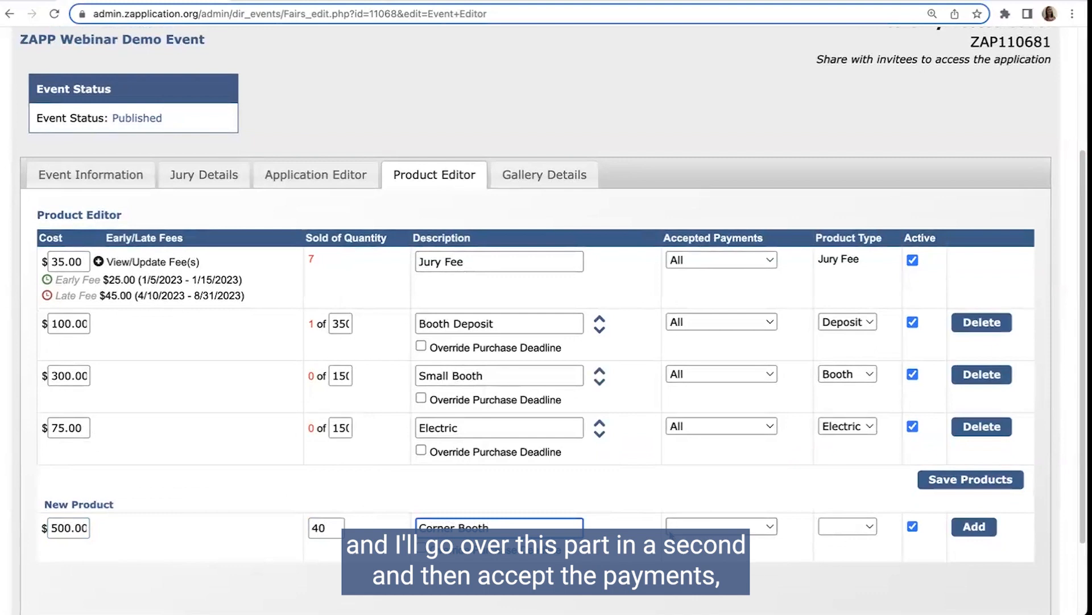
Step: Set the new Corner Booth product's accepted payments to All and its product type to Booth, and add it to the product list
left_click(715, 526)
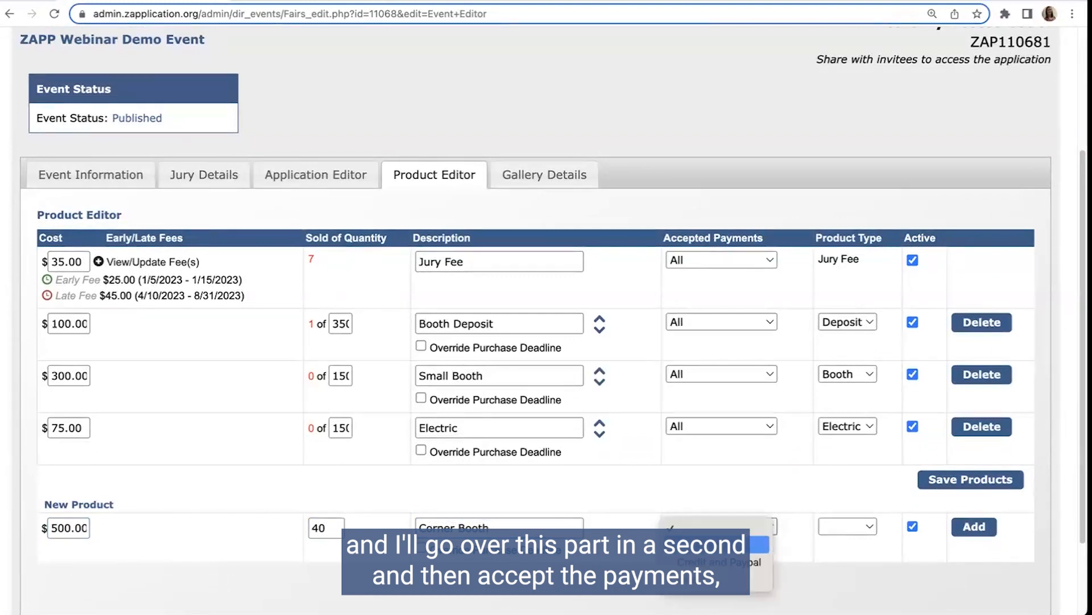
left_click(689, 548)
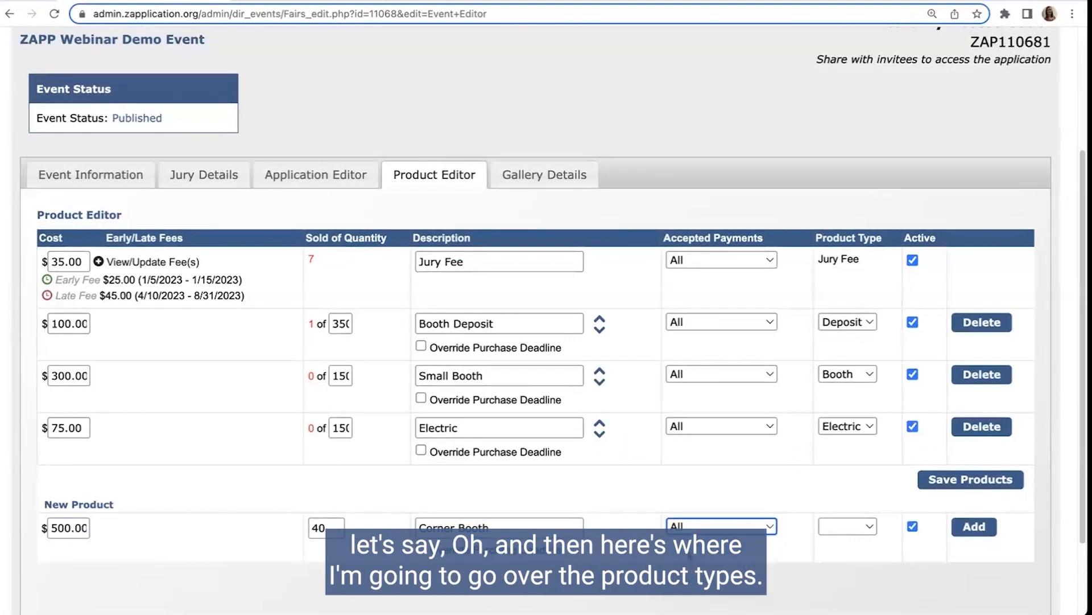
left_click(869, 527)
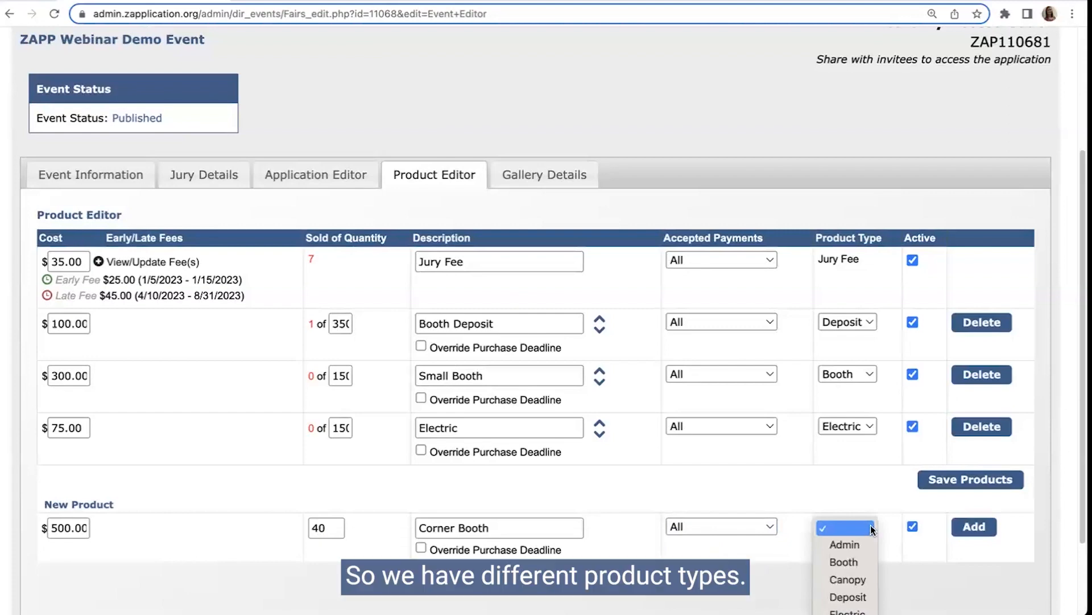
scroll(1062, 477, "down", 2)
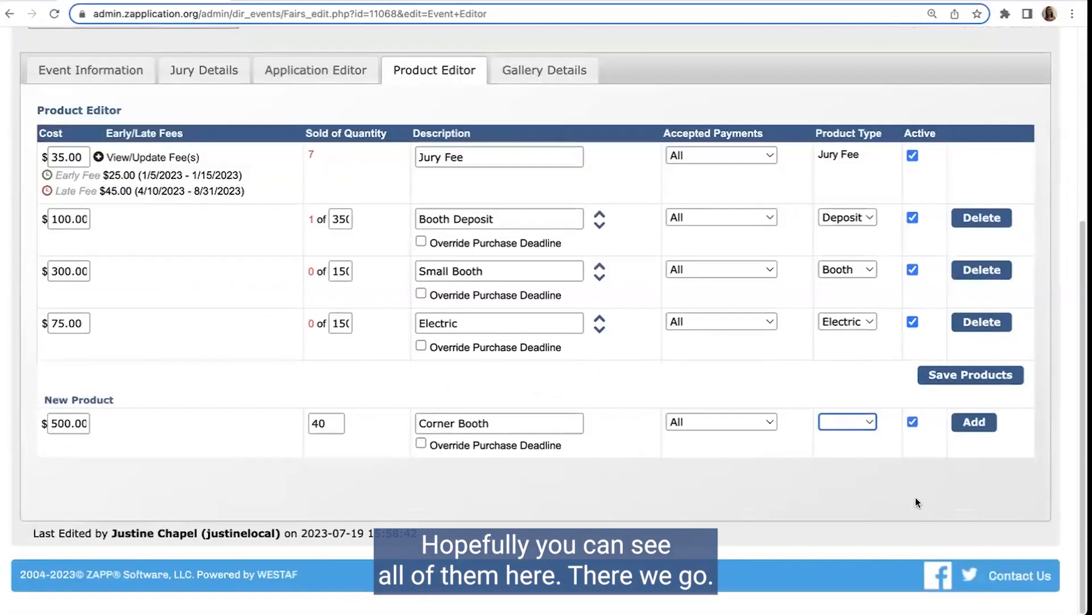
left_click(840, 422)
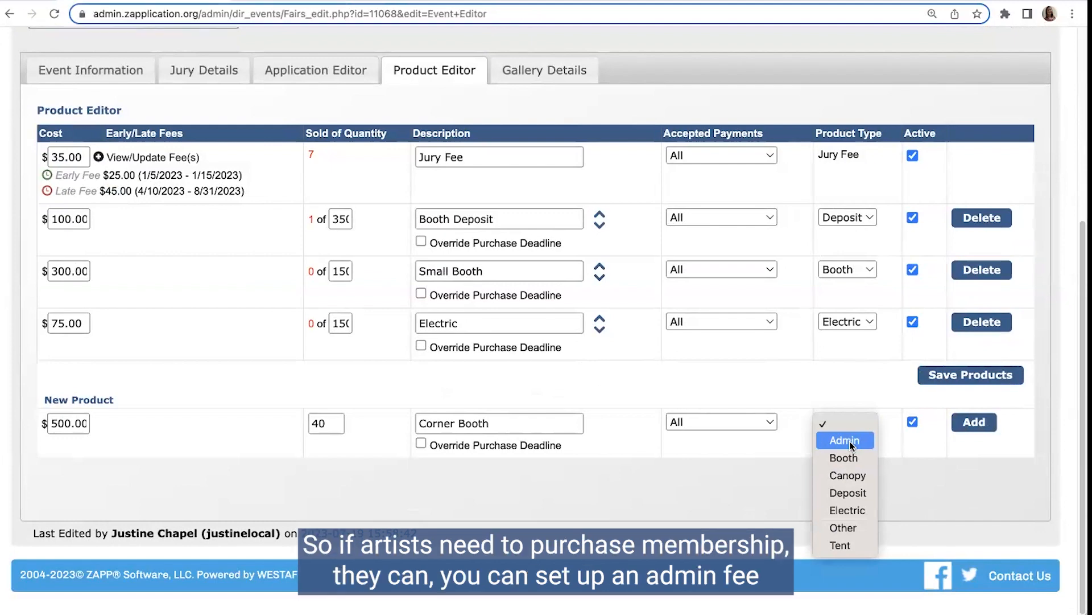
left_click(480, 423)
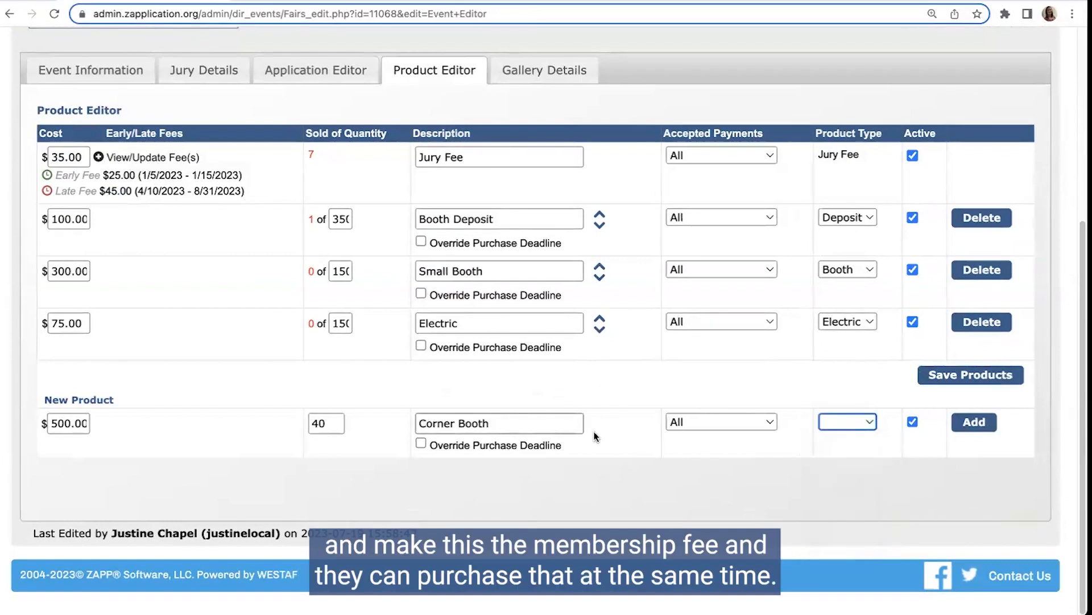
left_click(831, 423)
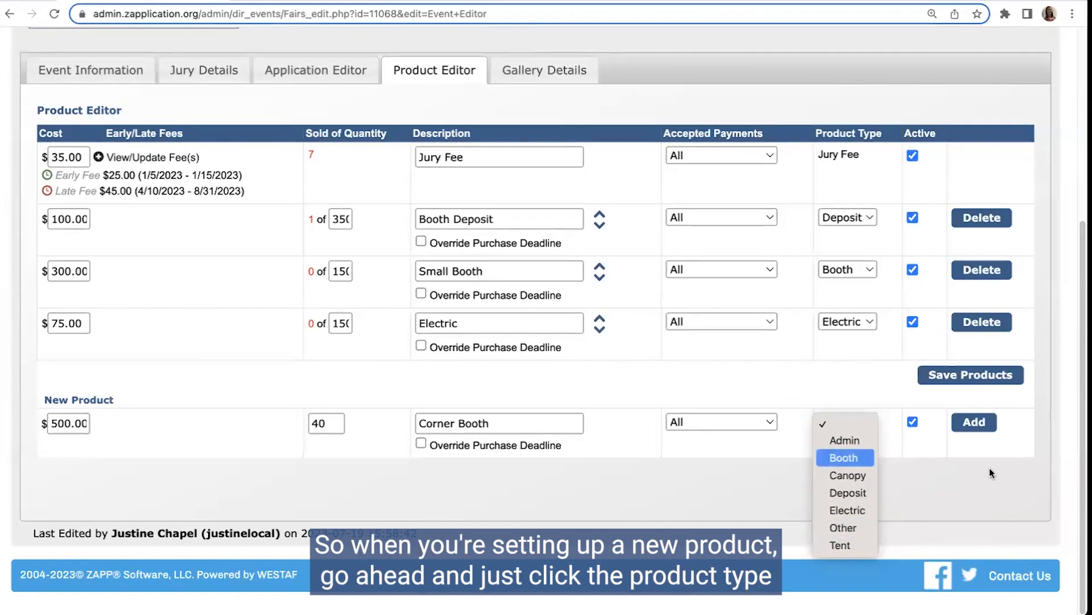
left_click(843, 459)
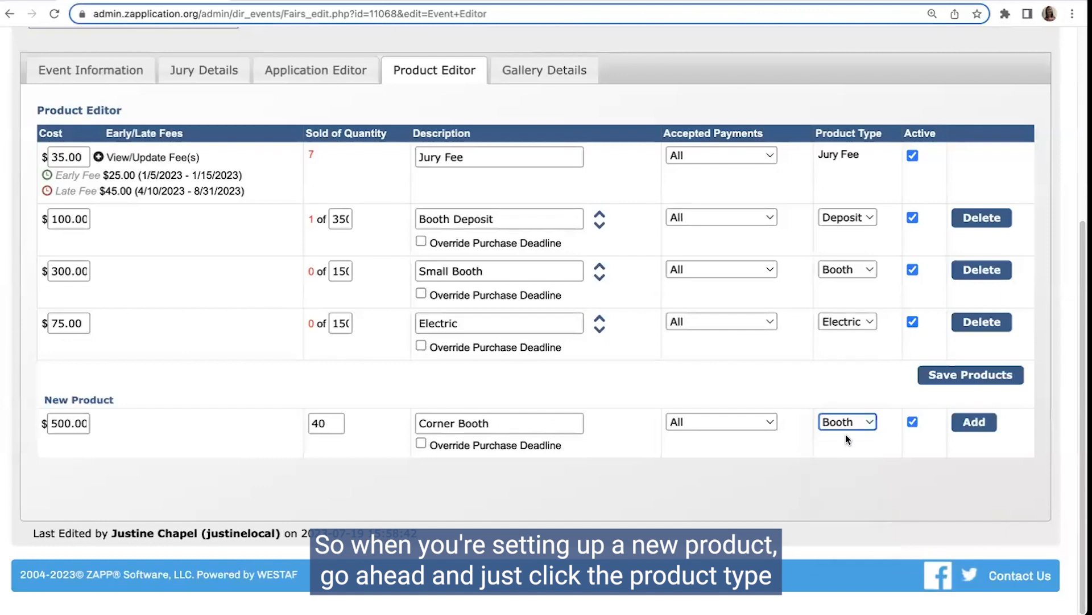
left_click(976, 423)
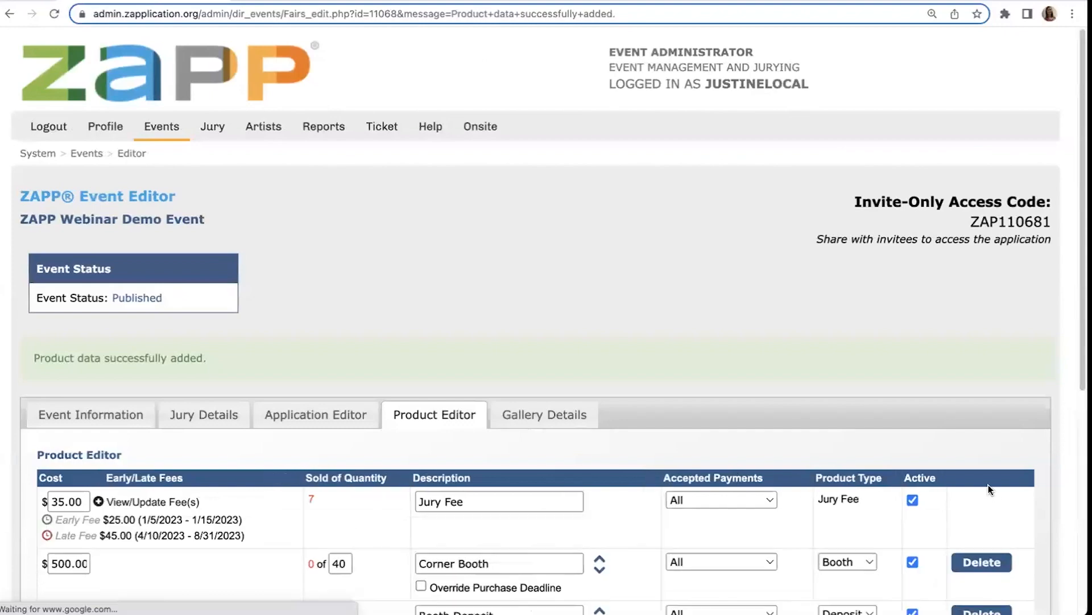
Step: Reorder the products so Booth Deposit precedes Corner Booth and Electric precedes Small Booth, and save the products
scroll(988, 484, "down", 5)
scroll(239, 312, "up", 1)
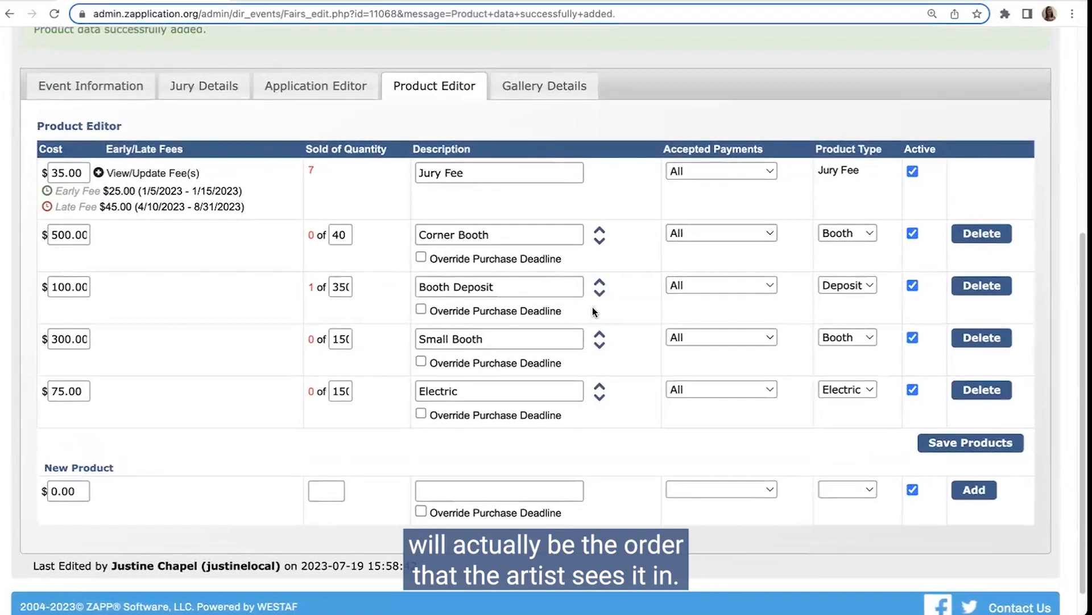
left_click_drag(600, 280, 597, 230)
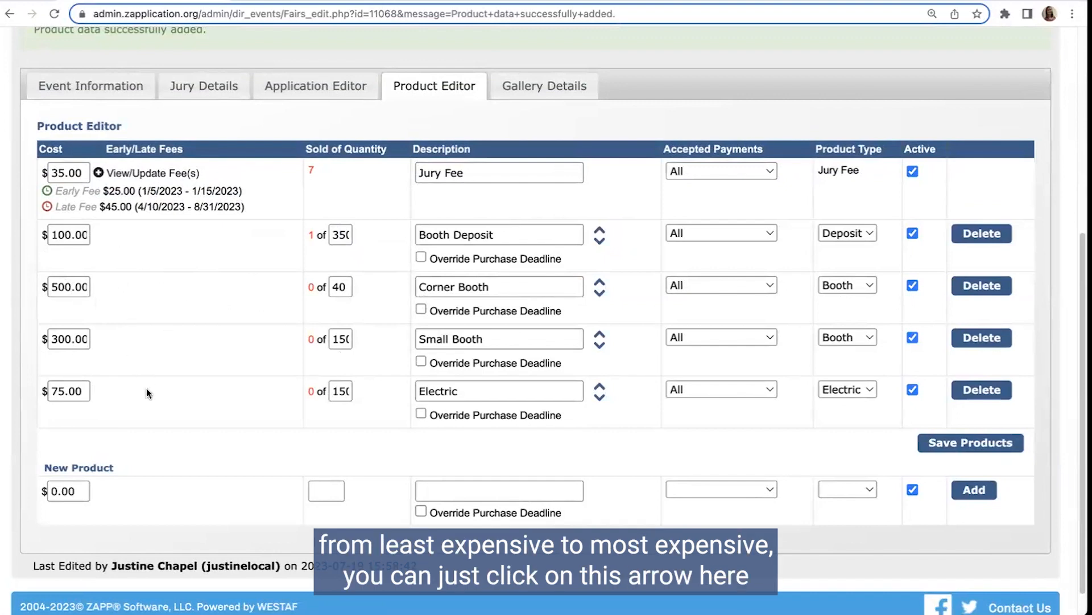
left_click_drag(599, 286, 594, 413)
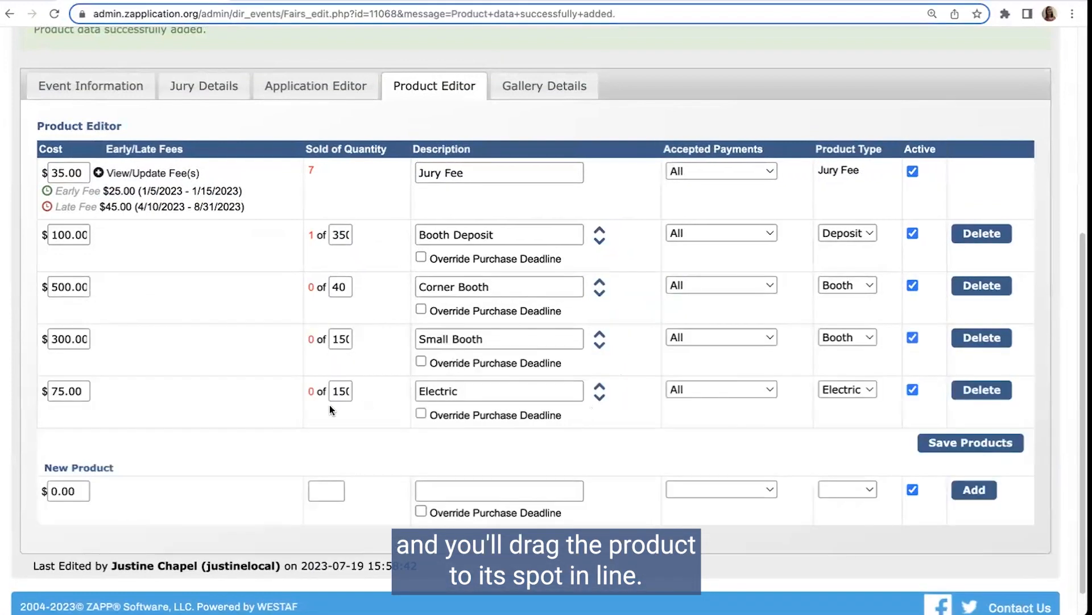
mouse_move(602, 360)
left_mouse_down()
mouse_move(602, 391)
mouse_move(589, 341)
mouse_move(582, 362)
left_mouse_up()
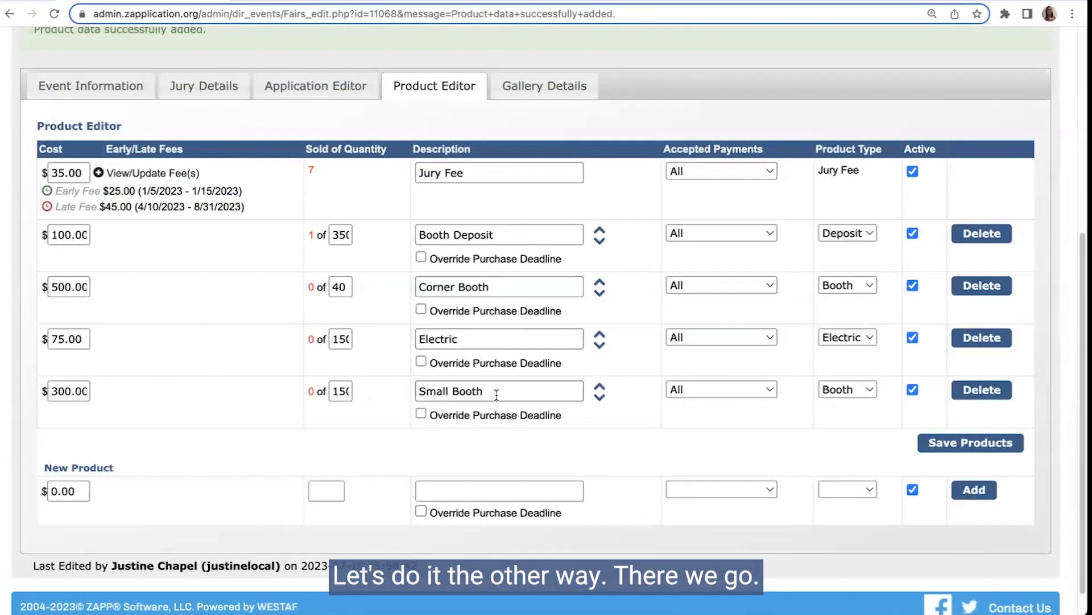
left_click(965, 444)
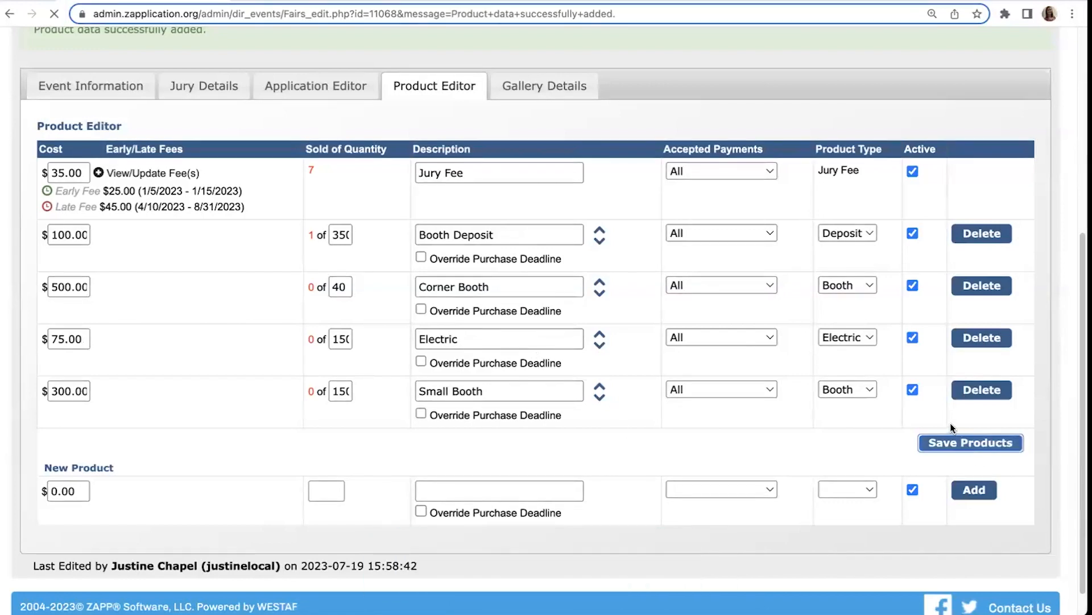
Step: Enable Override Purchase Deadline for the Small Booth product and save the products
scroll(563, 435, "down", 5)
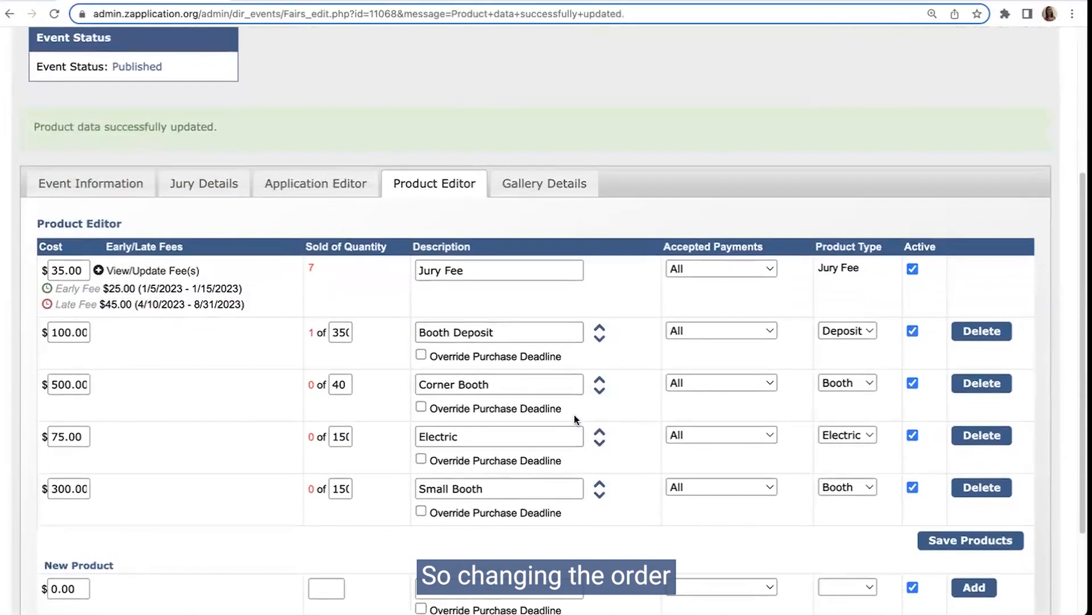
scroll(575, 415, "down", 1)
scroll(583, 437, "down", 1)
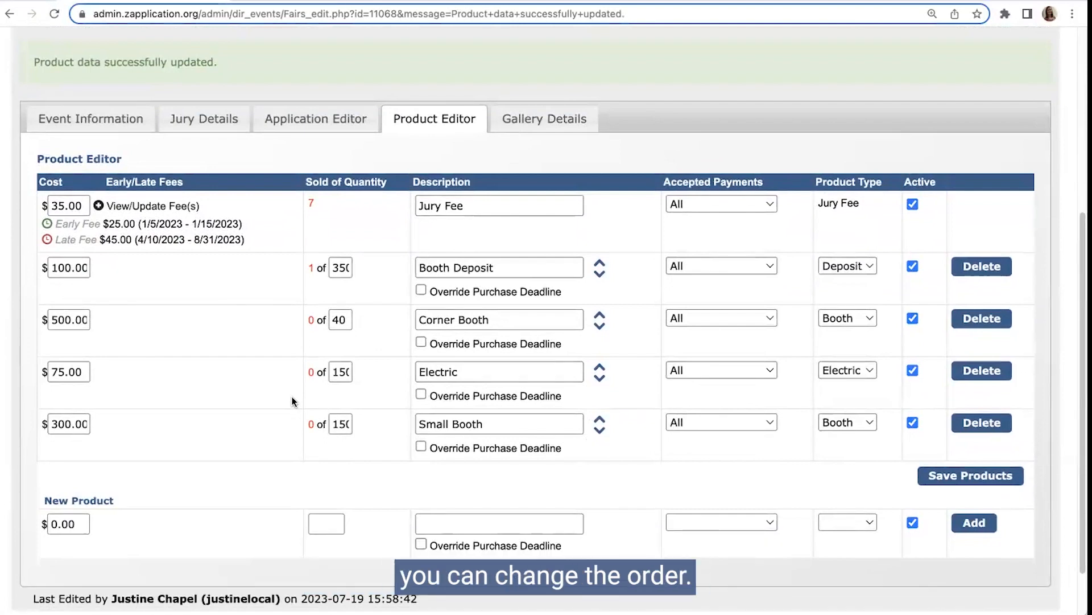
scroll(293, 401, "down", 1)
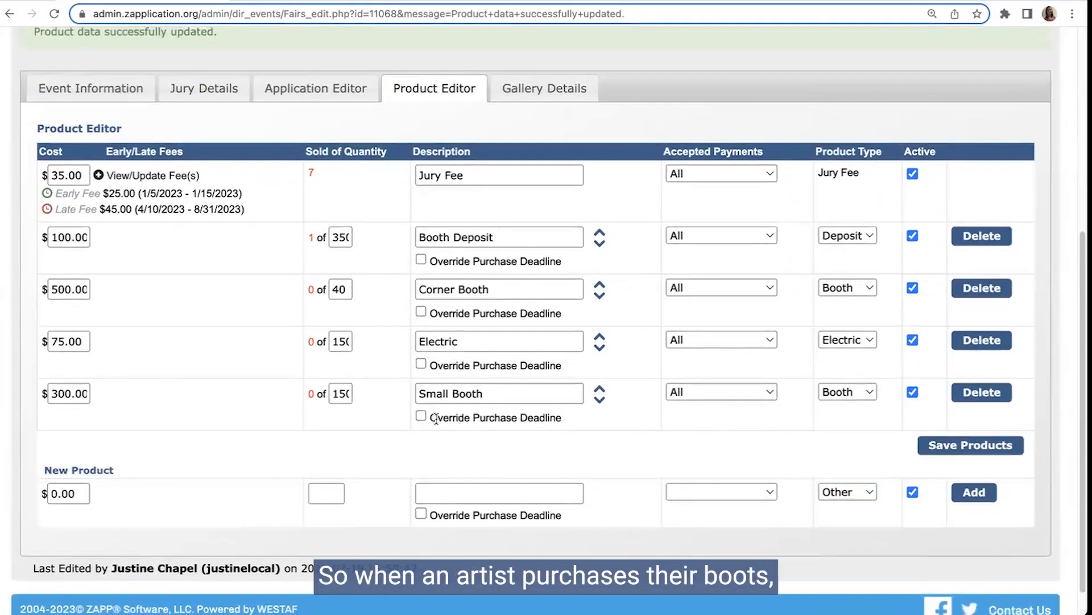
scroll(437, 418, "up", 1)
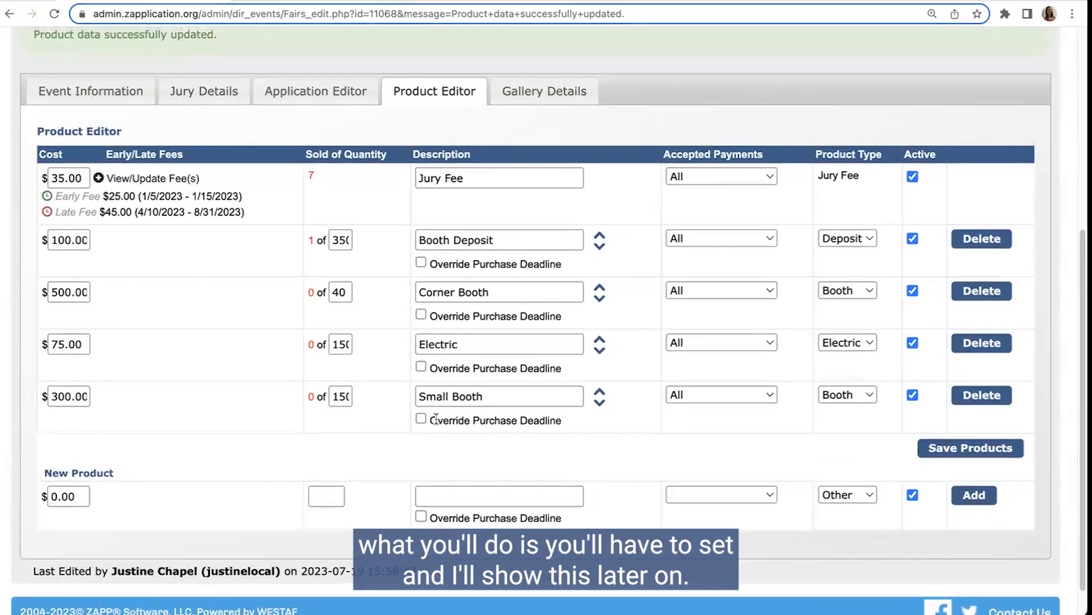
scroll(436, 418, "up", 1)
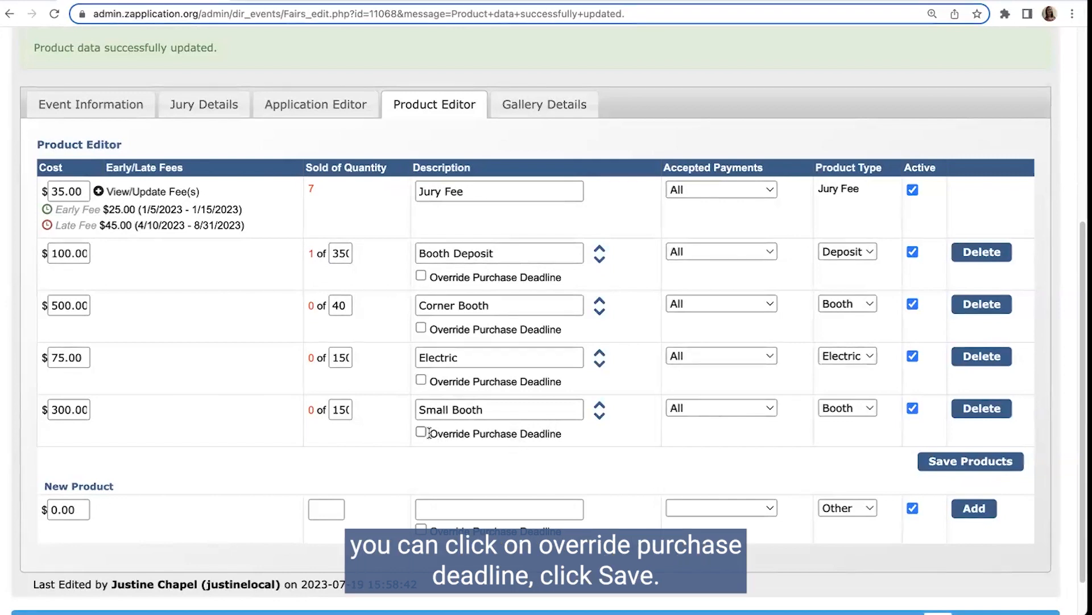
left_click(939, 462)
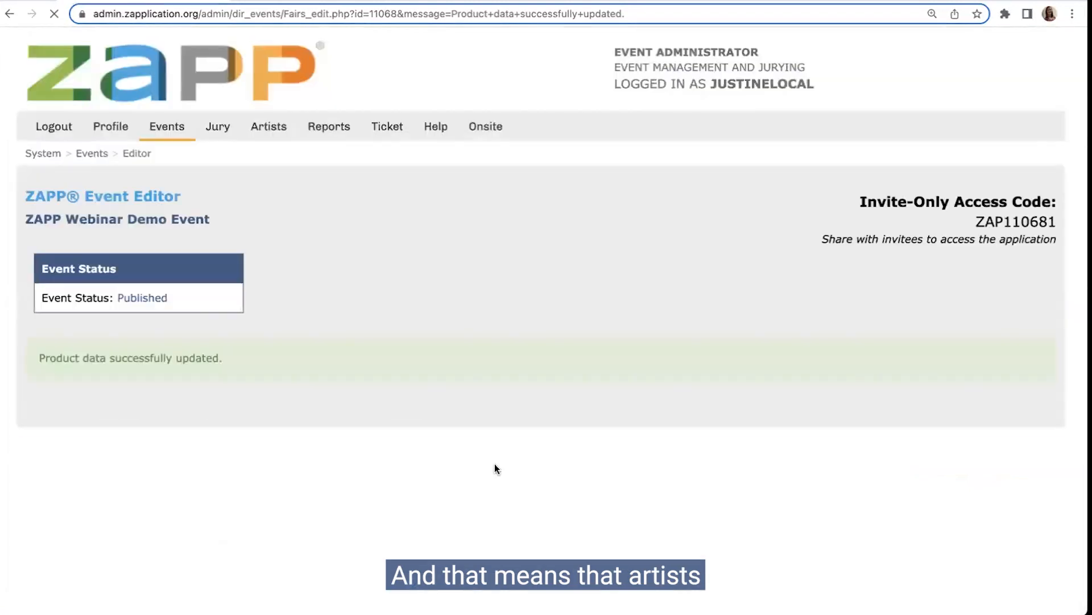
Step: Turn off Override Purchase Deadline for the Small Booth product
scroll(501, 469, "down", 4)
scroll(510, 481, "down", 2)
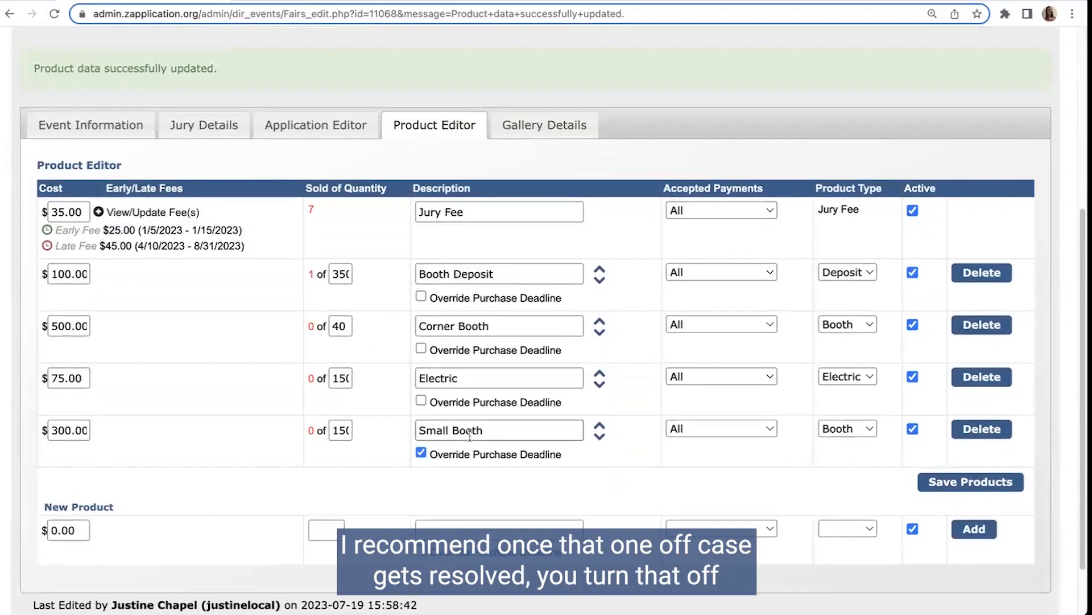
left_click(421, 452)
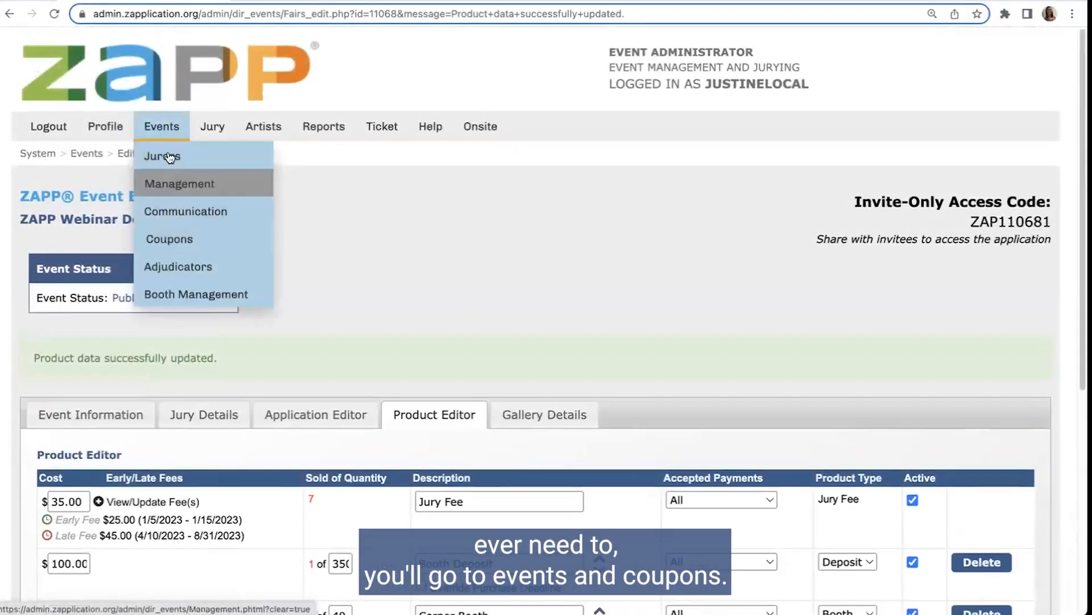
Step: Open the event's Coupon Manager and show the existing coupon with the blank new coupon row
left_click(199, 238)
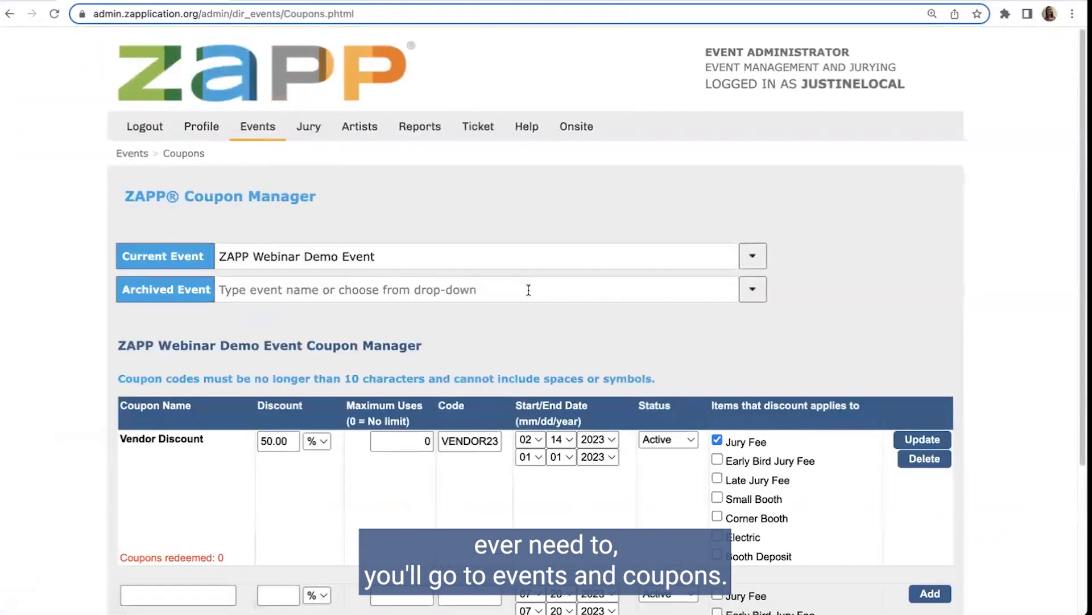
scroll(695, 333, "down", 3)
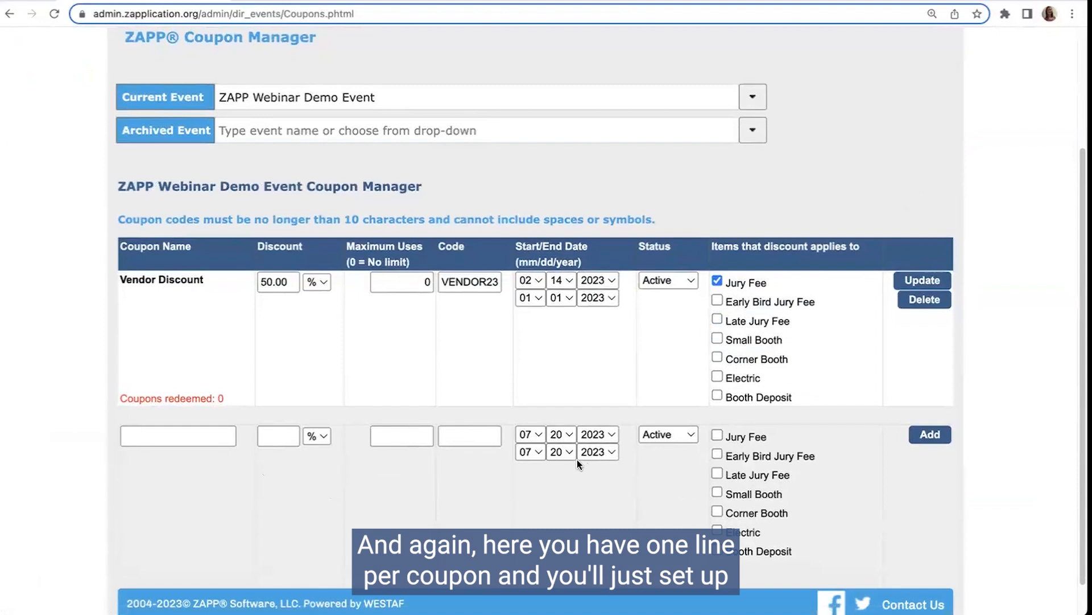
scroll(540, 465, "down", 1)
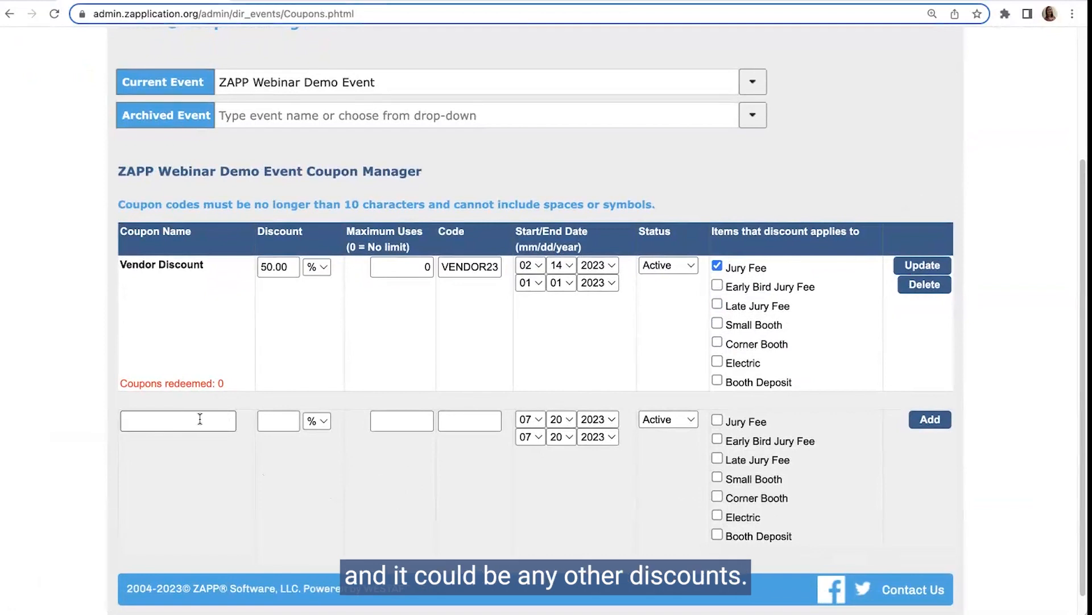
Step: Name the new coupon Emerging Artists and set its discount to 15%
left_click(143, 417)
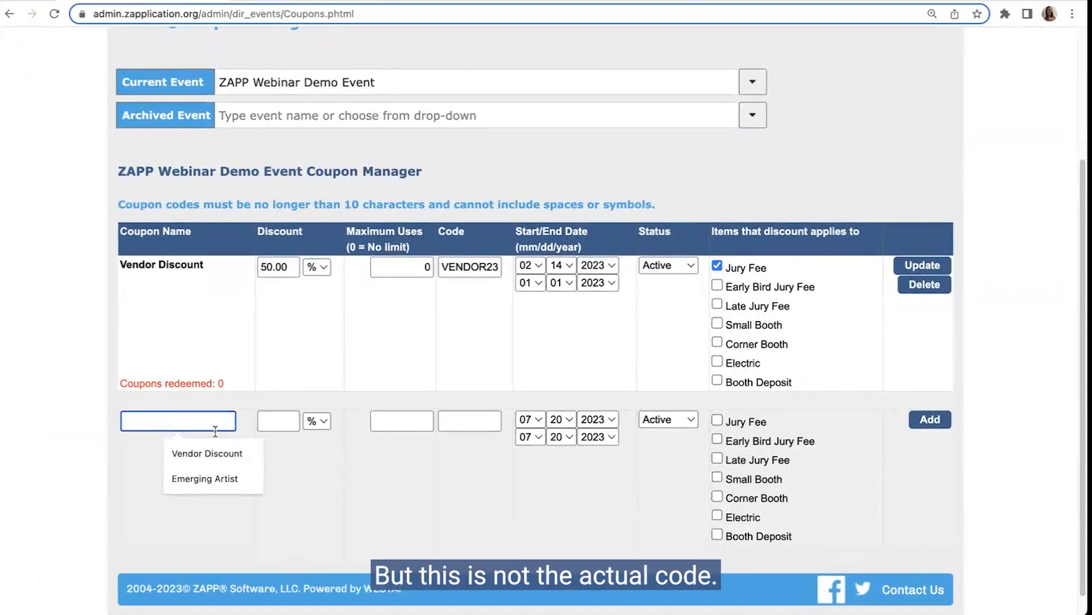
type("Emerg")
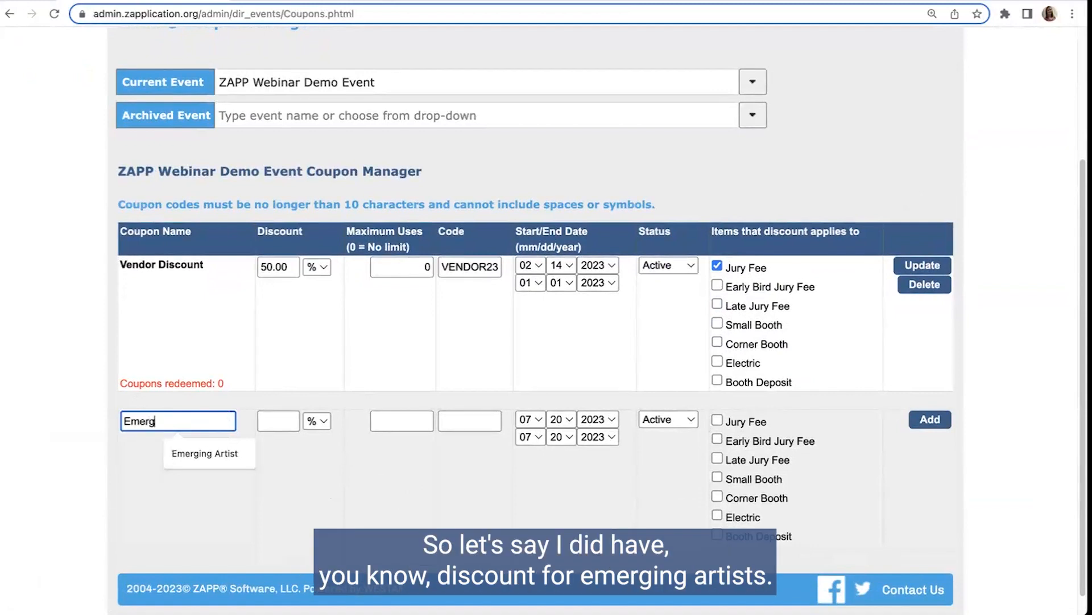
type("ing Artists")
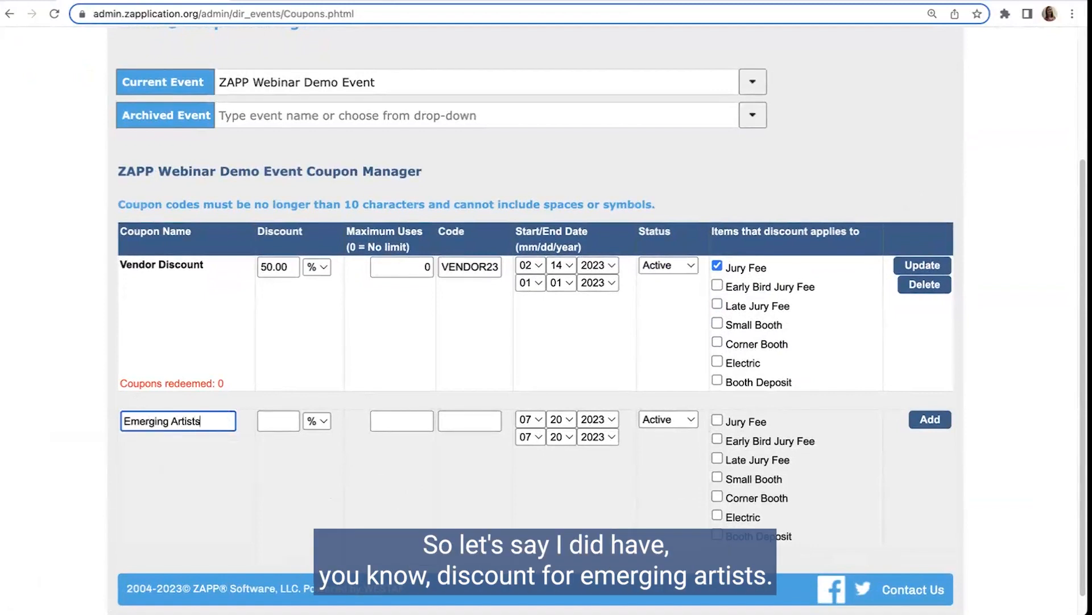
left_click(282, 420)
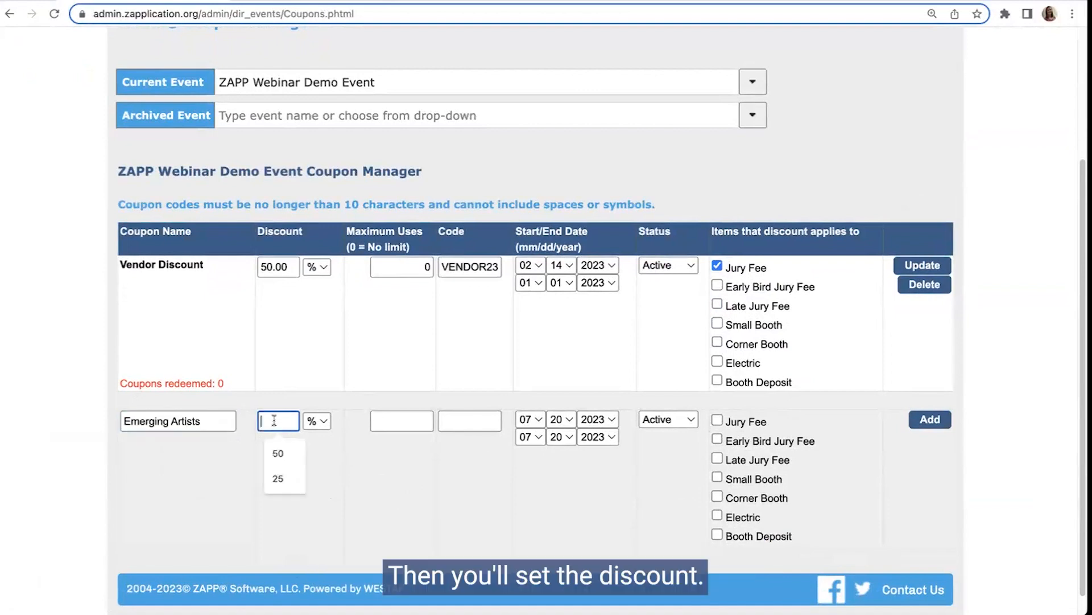
left_click(315, 421)
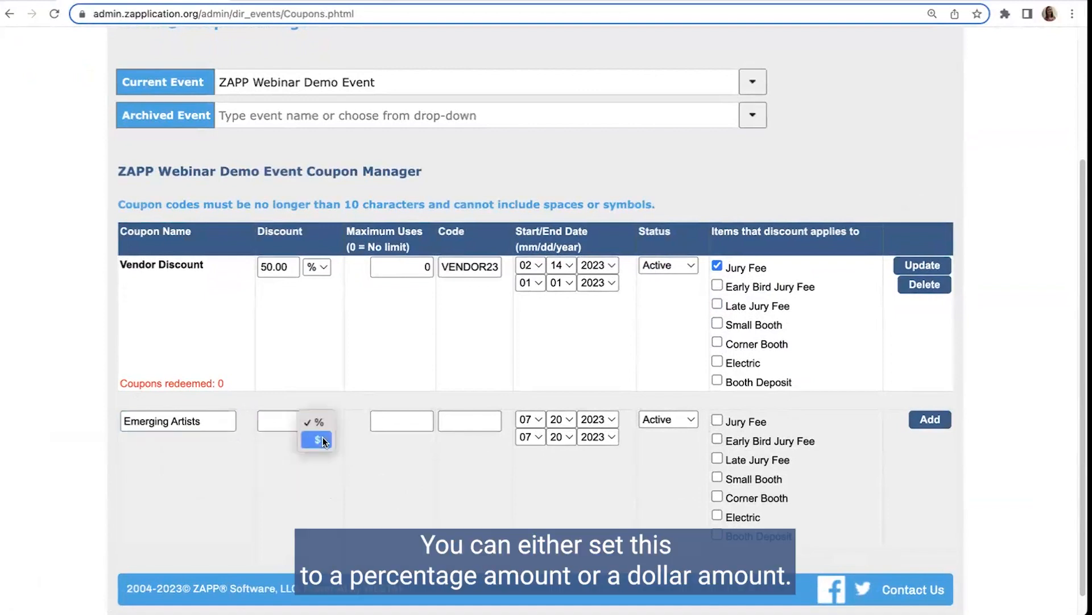
left_click(276, 422)
type("15")
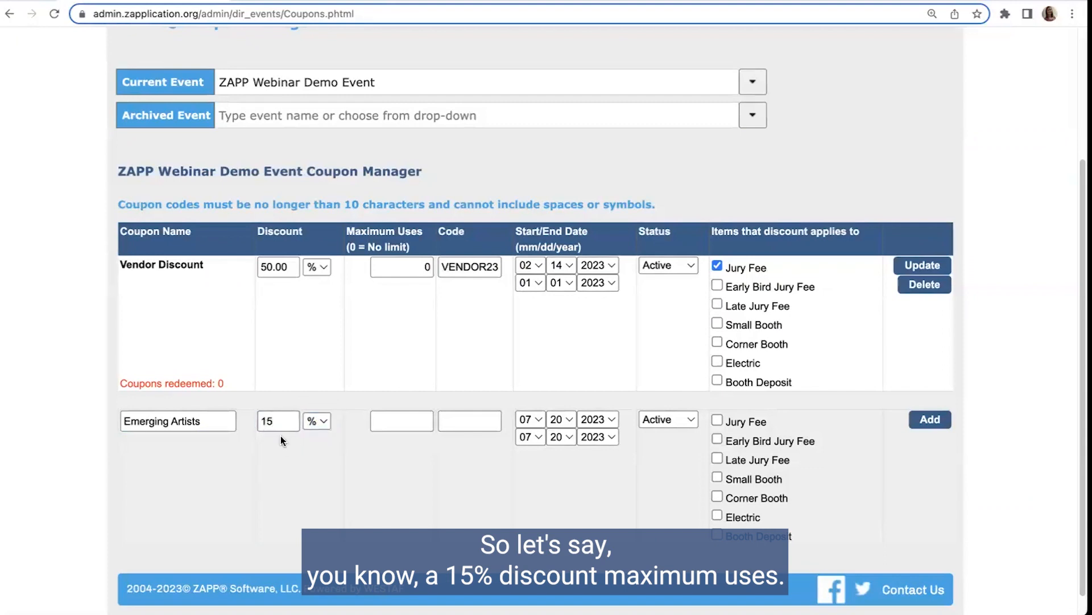
Step: Set the Emerging Artists coupon's Maximum Uses to 25
left_click(421, 422)
type("1")
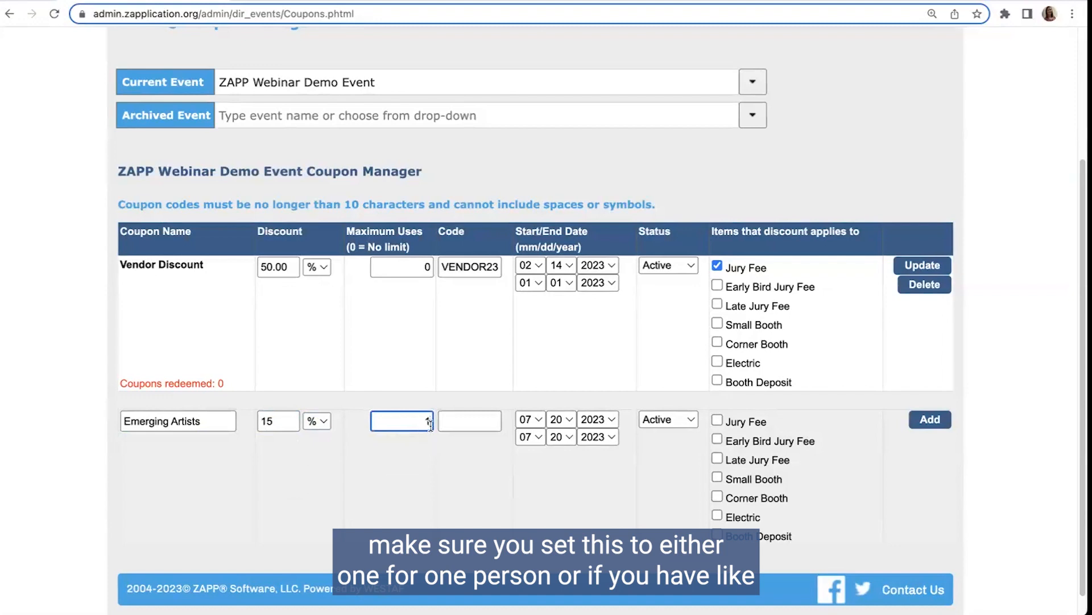
type("25")
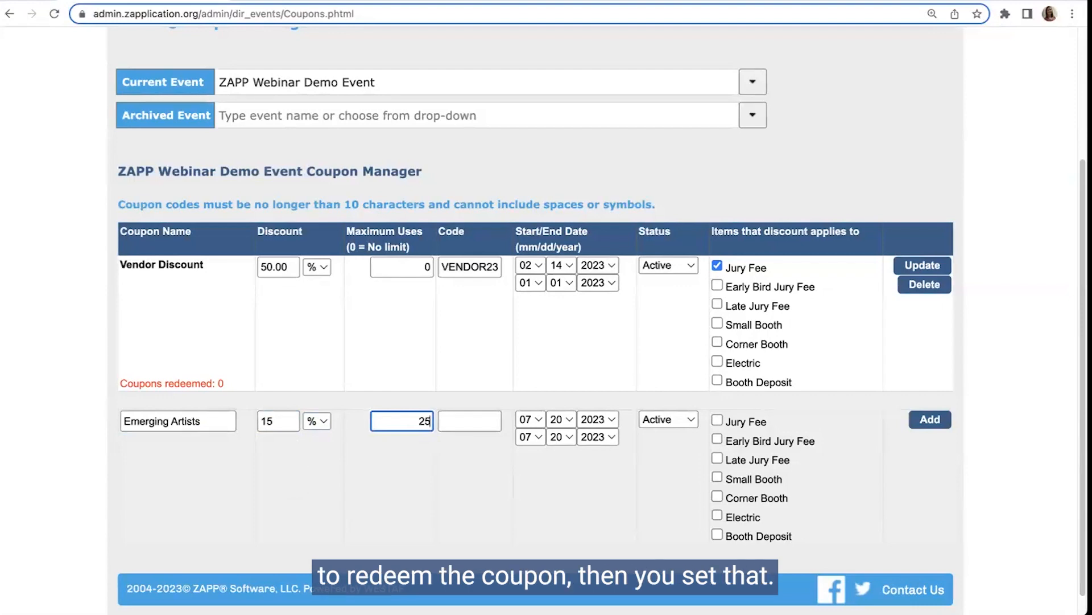
key("BackSpace")
key("BackSpace")
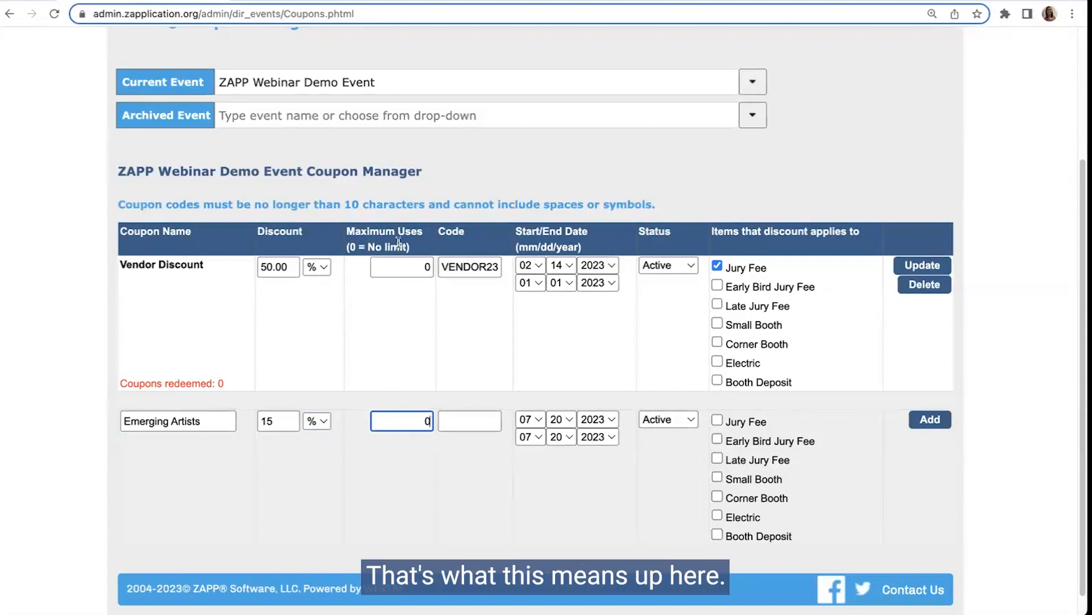
triple_click(350, 247)
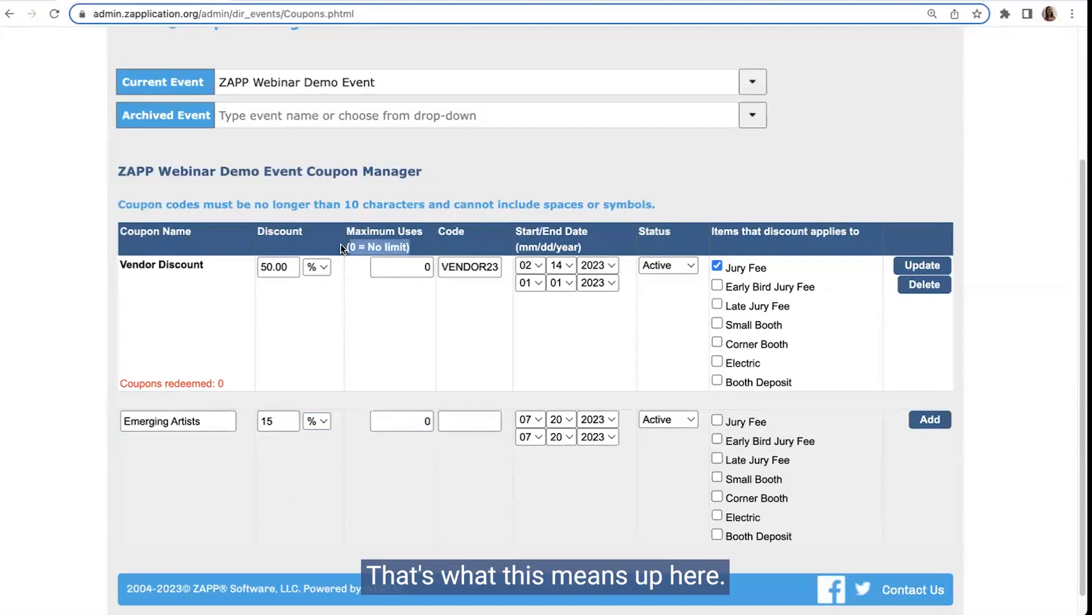
left_click(425, 421)
type("25")
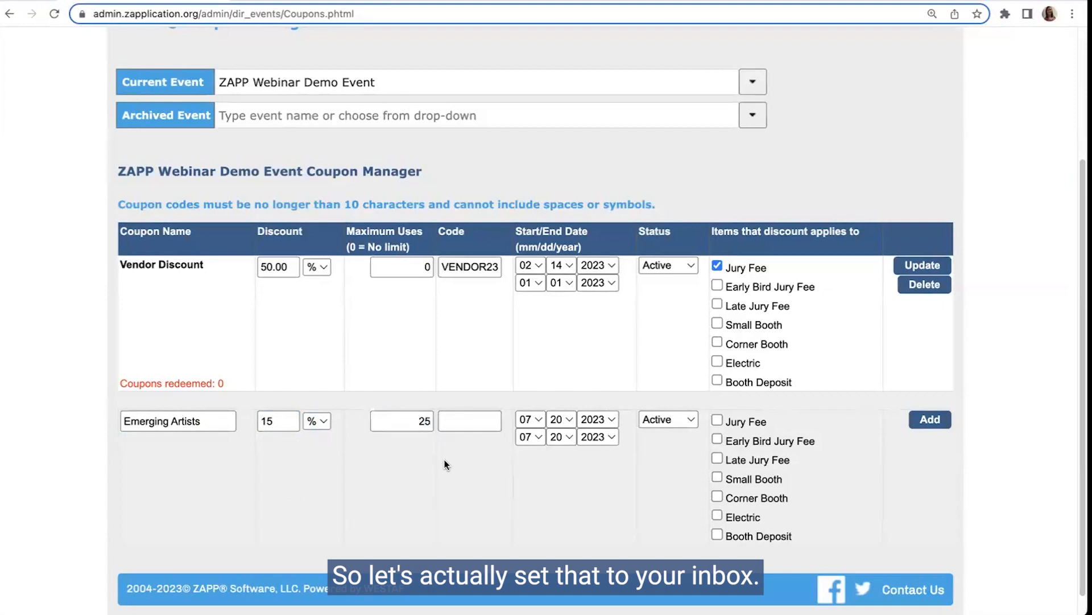
Step: Enter EMERGING as the new coupon's code and set its end date to 07/29/2023
left_click(465, 419)
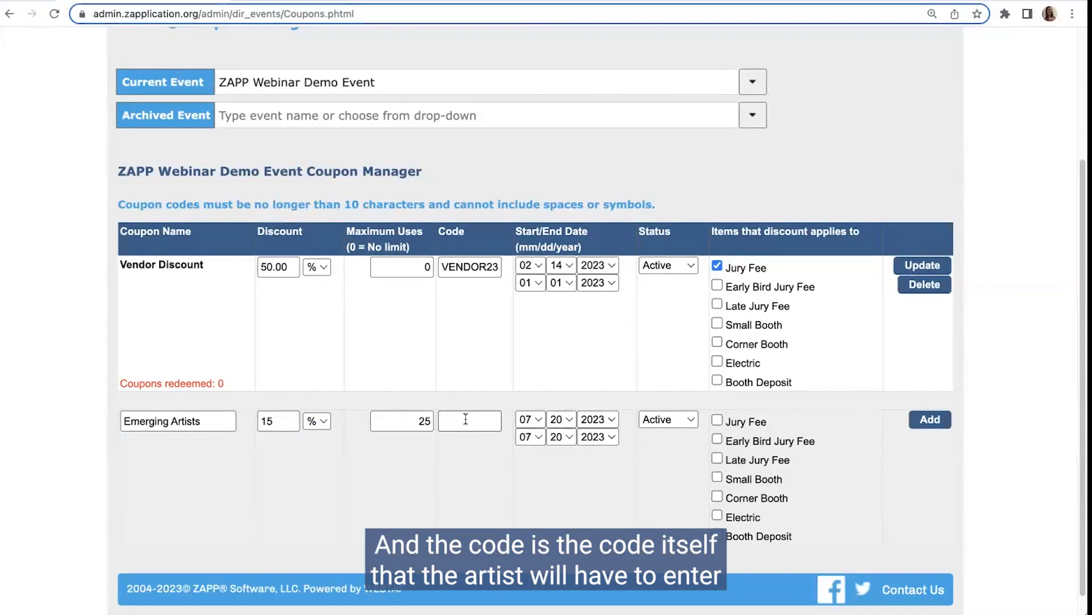
left_click(465, 418)
type("EMERG")
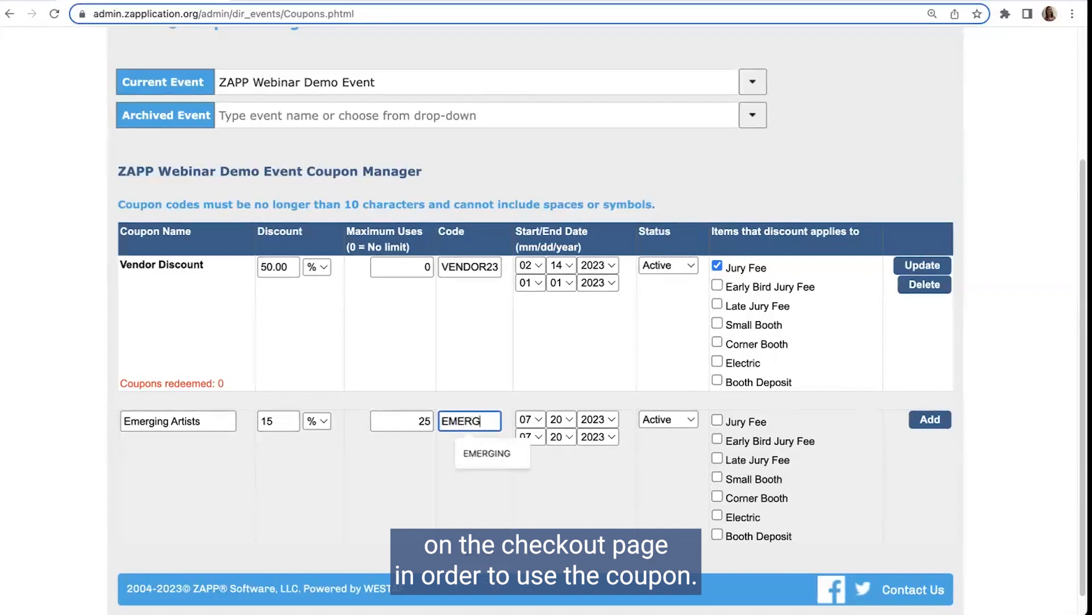
type("ING")
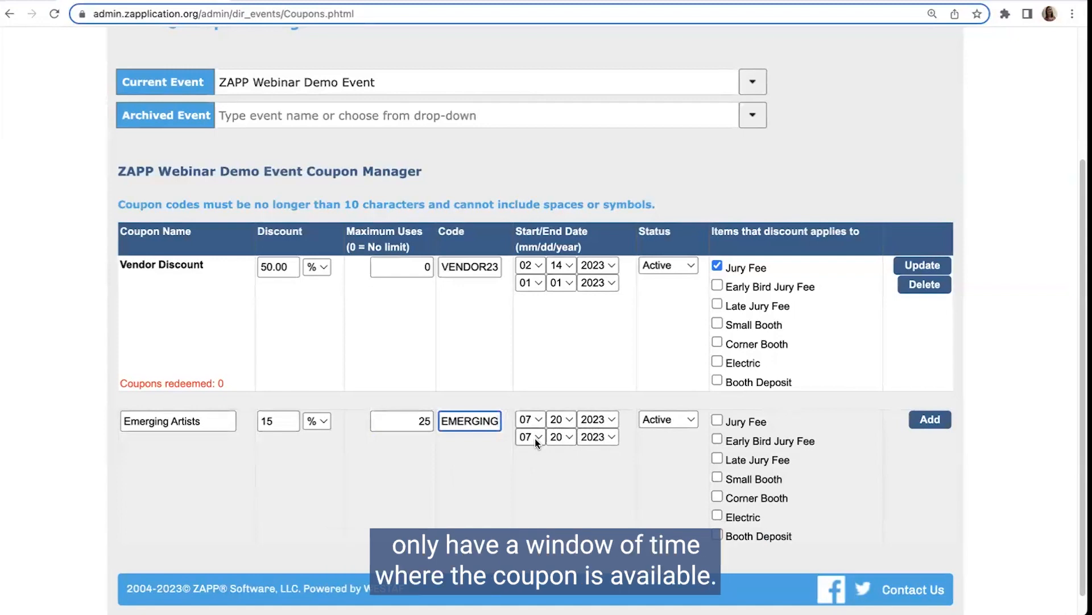
left_click(561, 437)
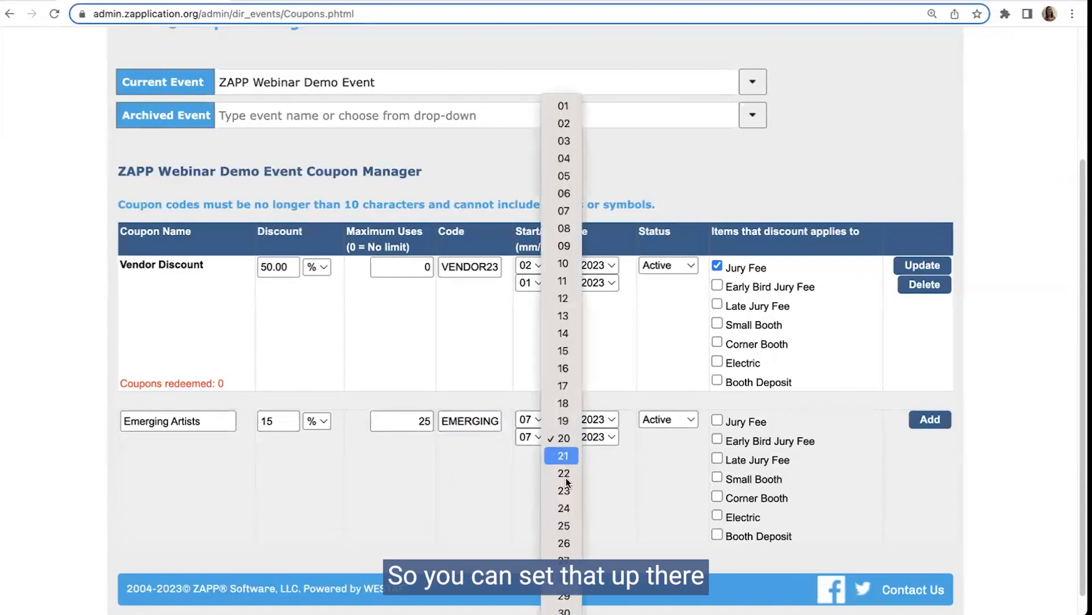
left_click(563, 595)
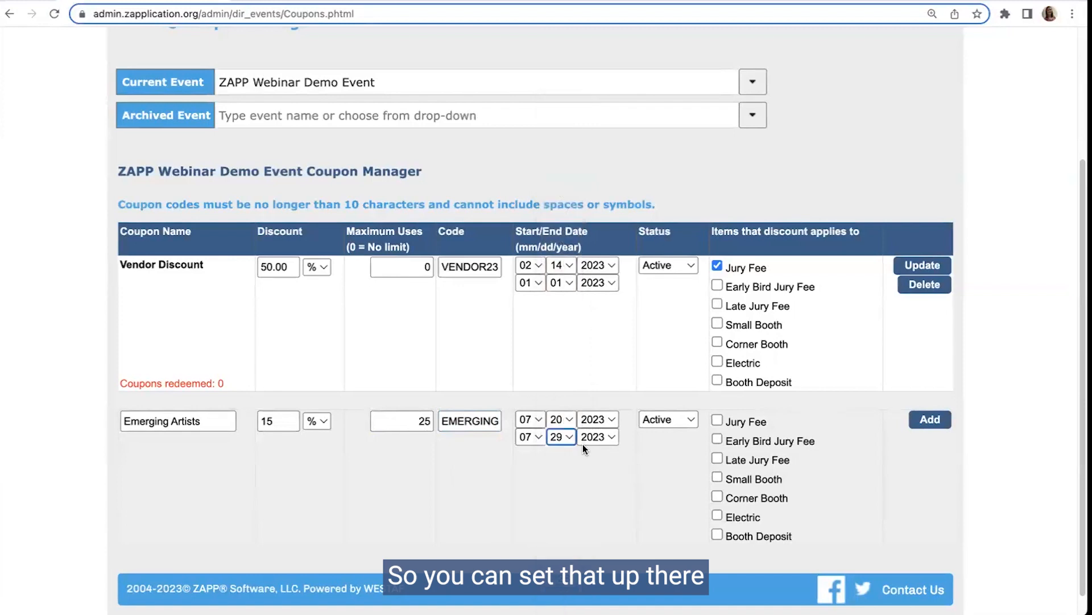
Step: Switch the new coupon's status to Disabled and back to Active
left_click(680, 420)
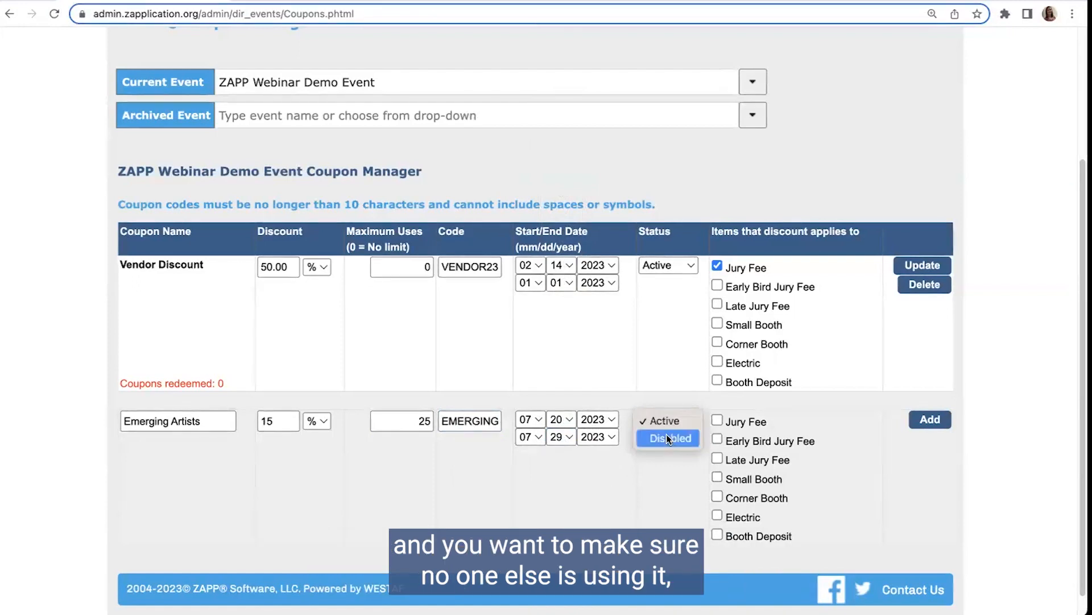
left_click(666, 437)
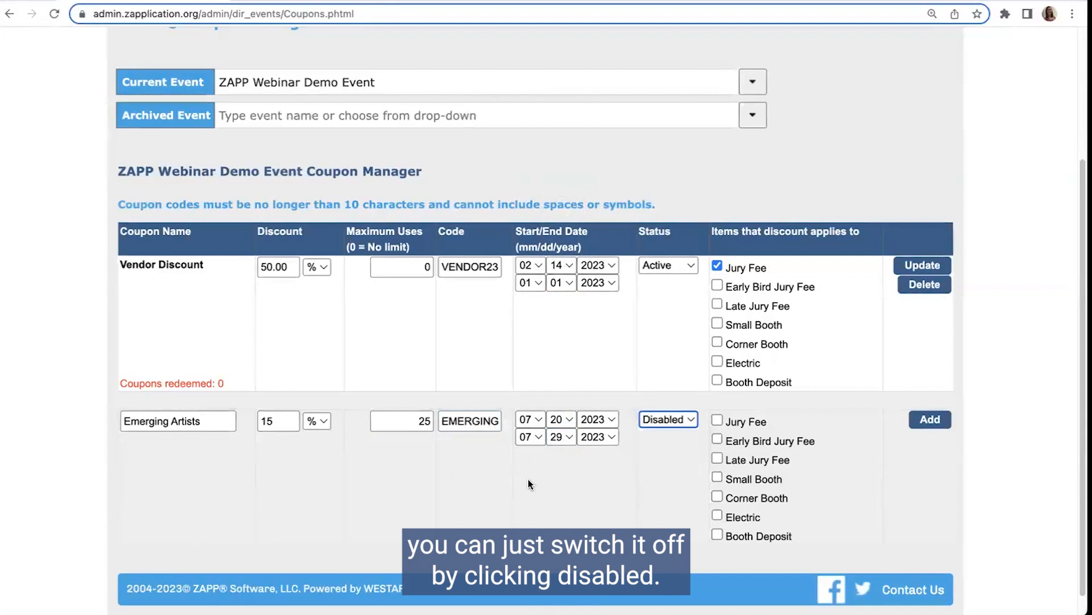
left_click(678, 433)
left_click(681, 405)
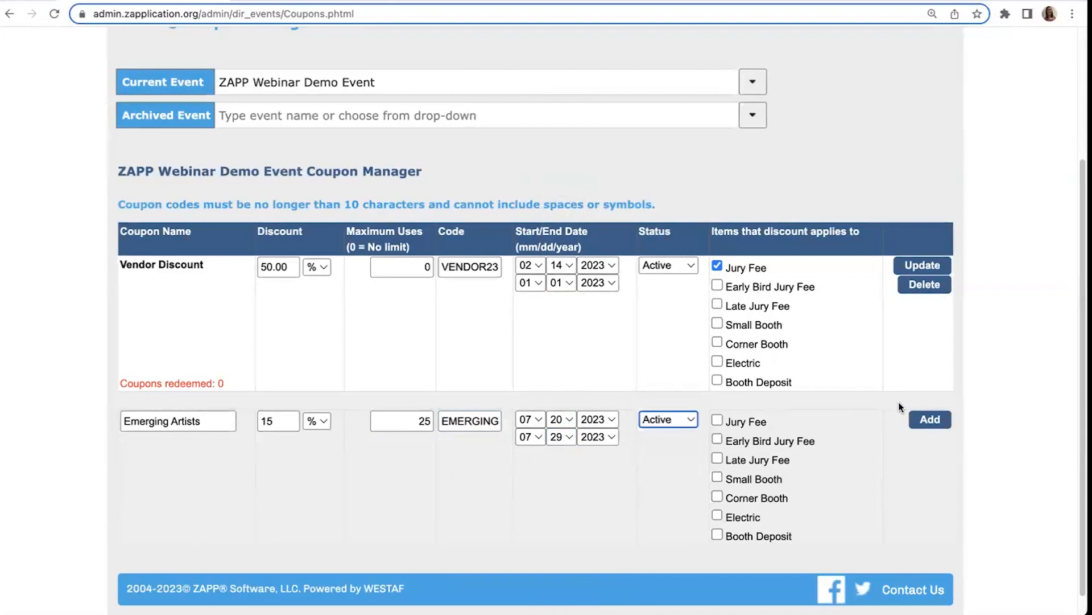
Step: Apply the Emerging Artists discount to the Jury Fee only and add the coupon to the event
scroll(835, 445, "down", 1)
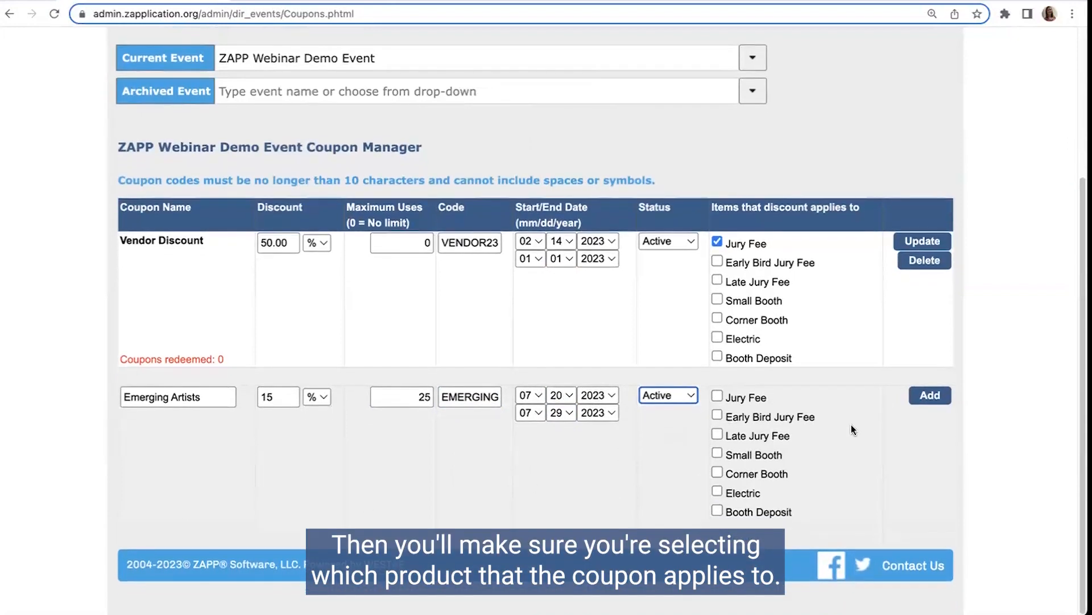
left_click(717, 395)
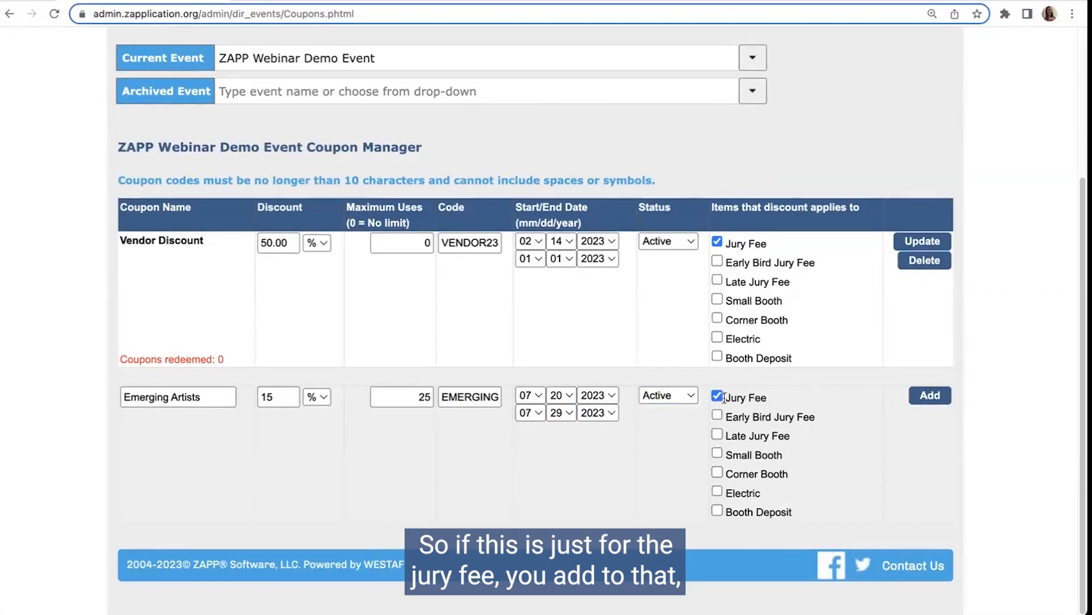
left_click(718, 396)
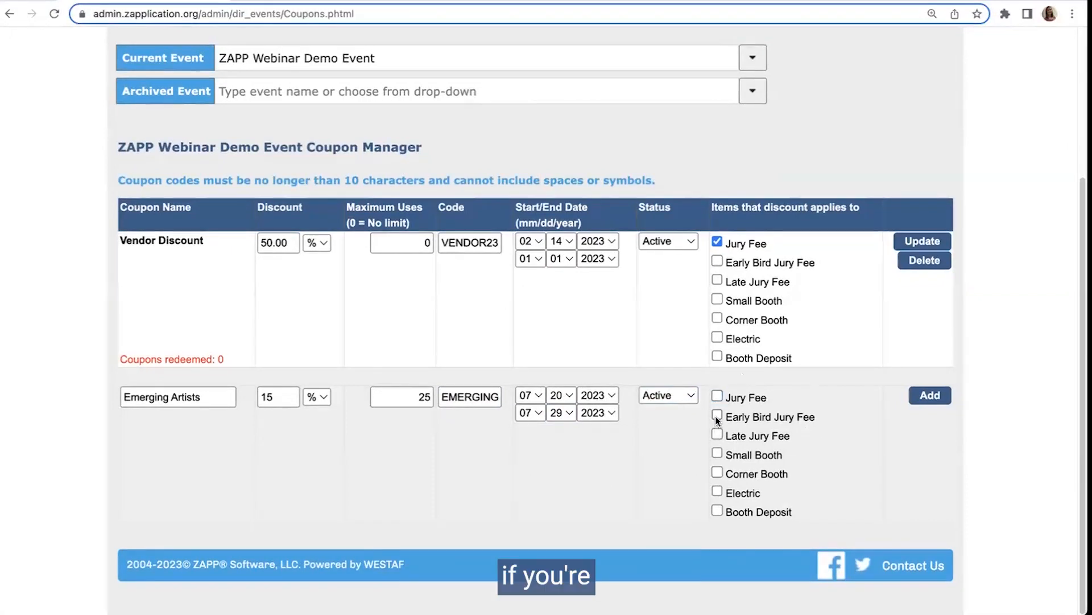
left_click(716, 415)
left_click(716, 436)
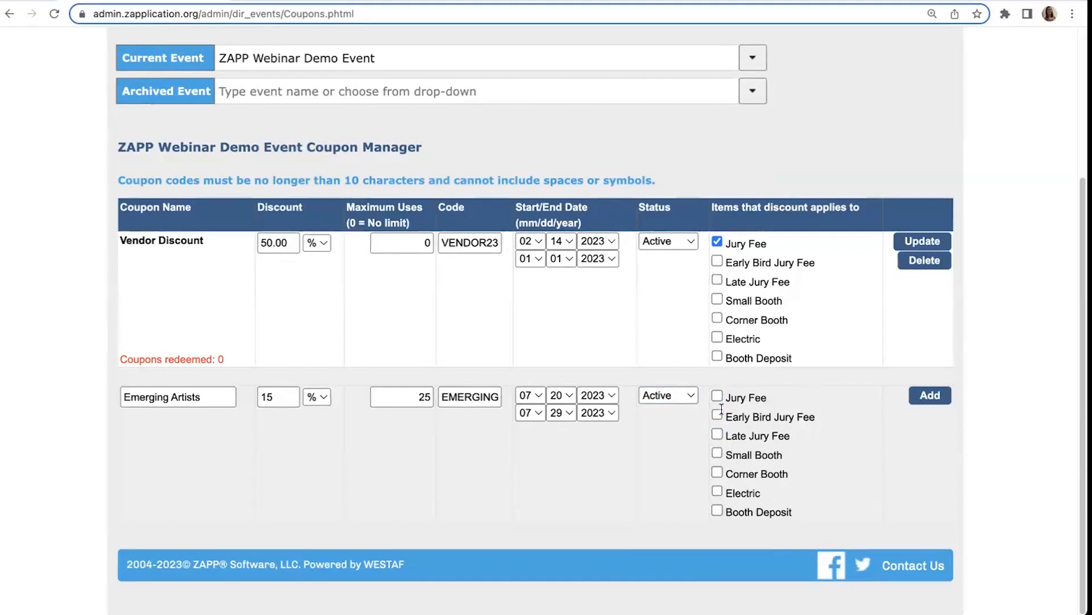
left_click(930, 395)
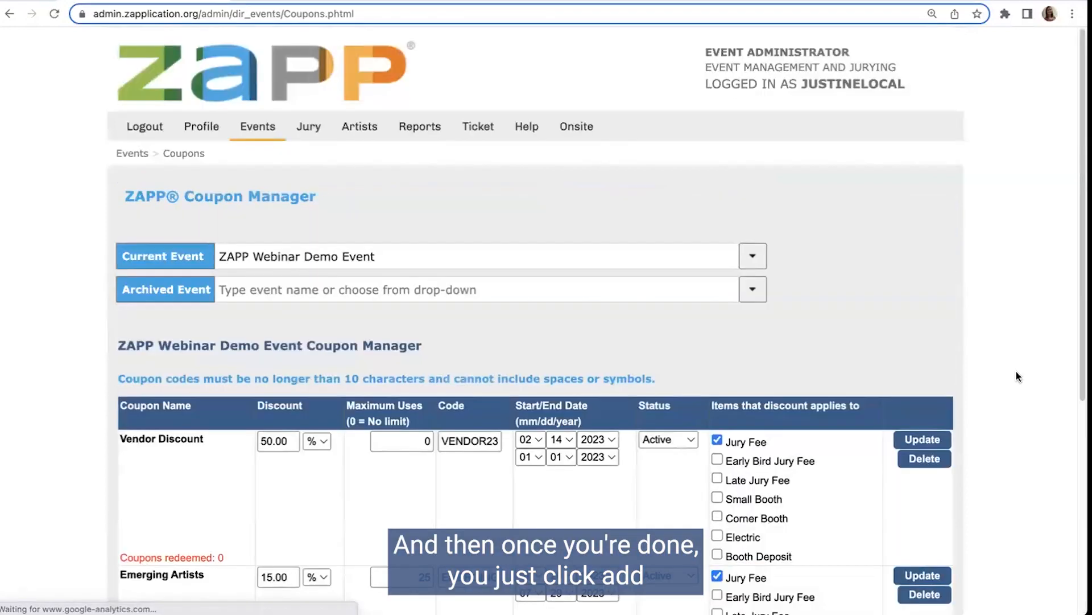
Step: Review the event's coupon list, checking the discounts, codes, dates and applicable items of the Vendor Discount and Emerging Artists coupons
scroll(791, 444, "down", 5)
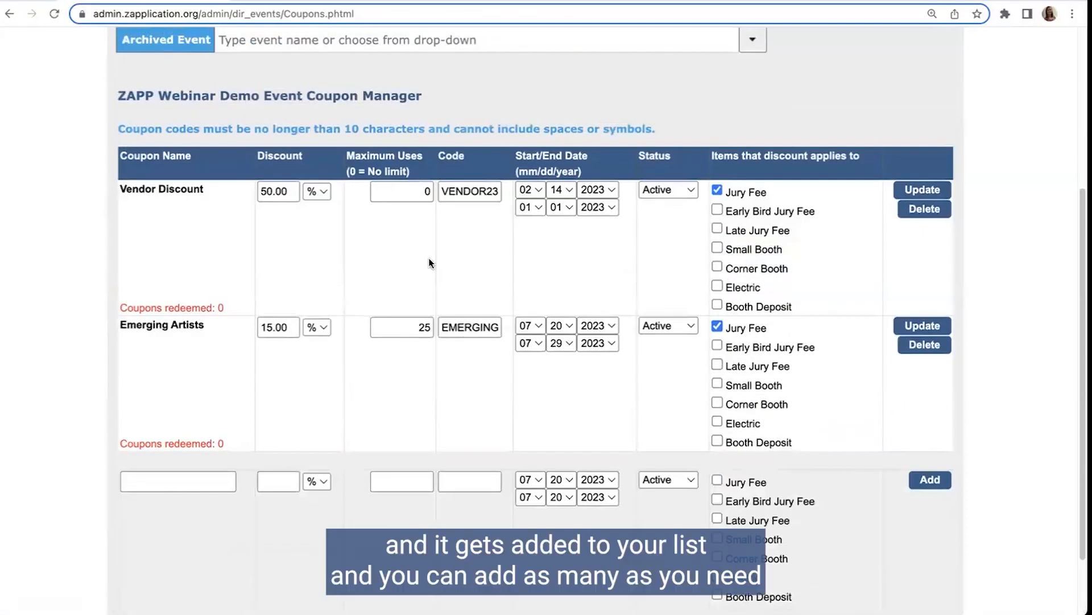
scroll(950, 360, "down", 2)
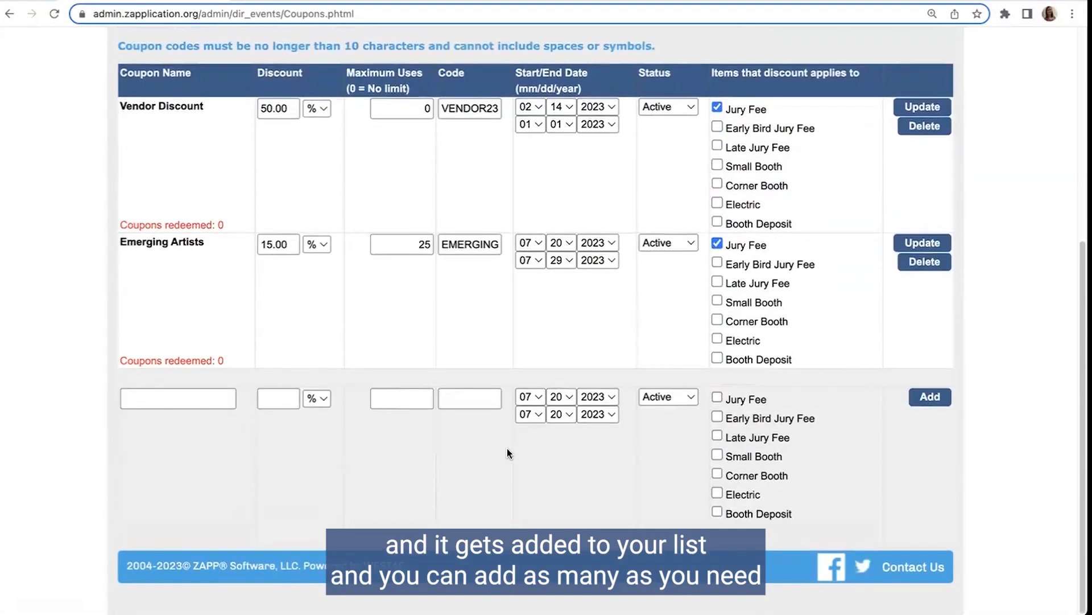
scroll(739, 416, "up", 3)
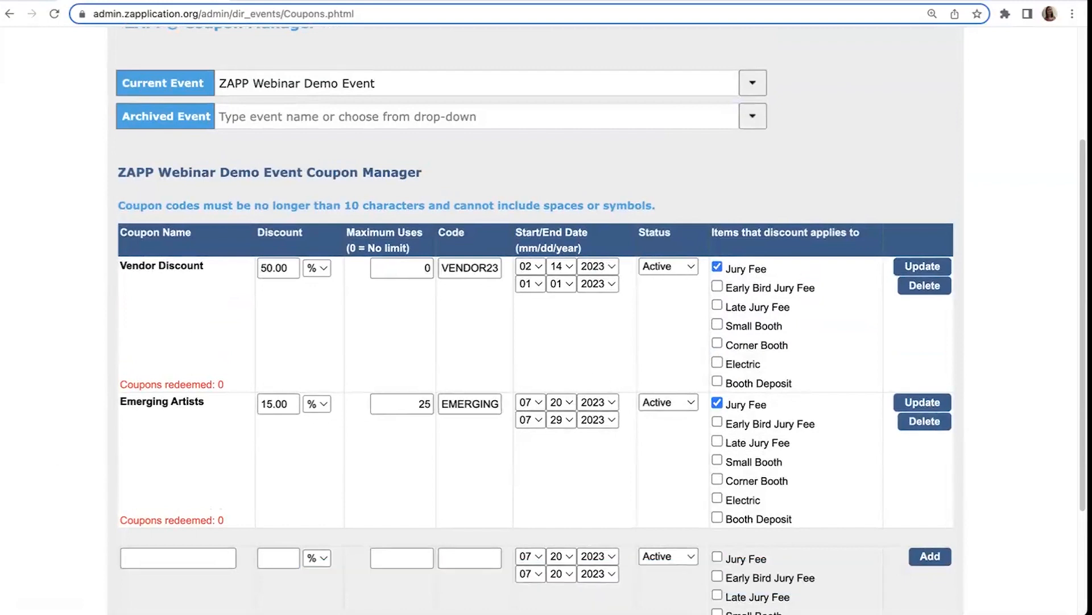
scroll(290, 463, "down", 1)
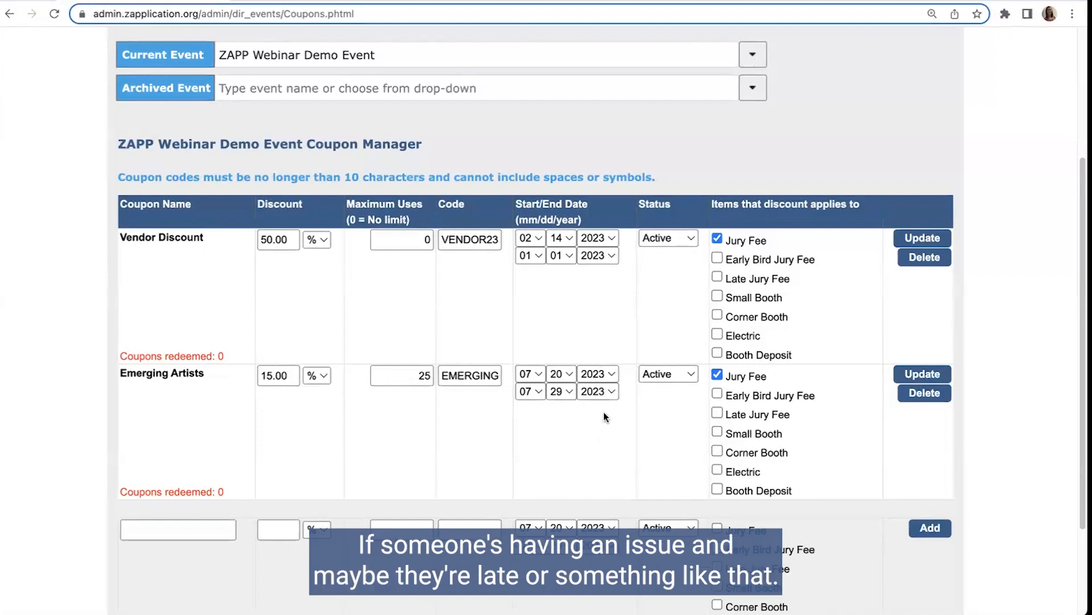
scroll(600, 433, "down", 1)
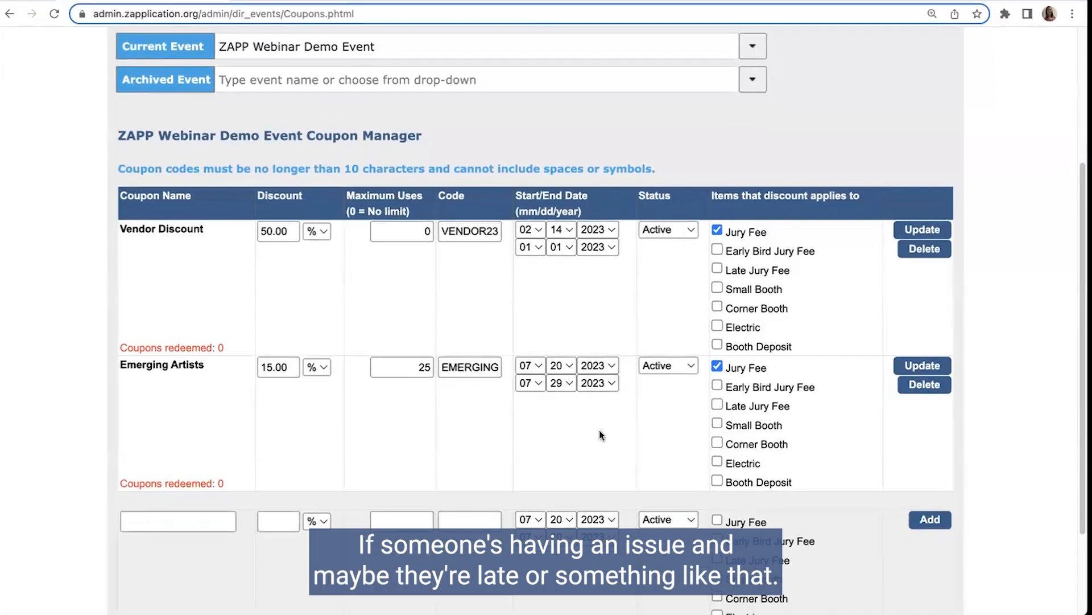
scroll(599, 429, "down", 2)
scroll(592, 422, "up", 3)
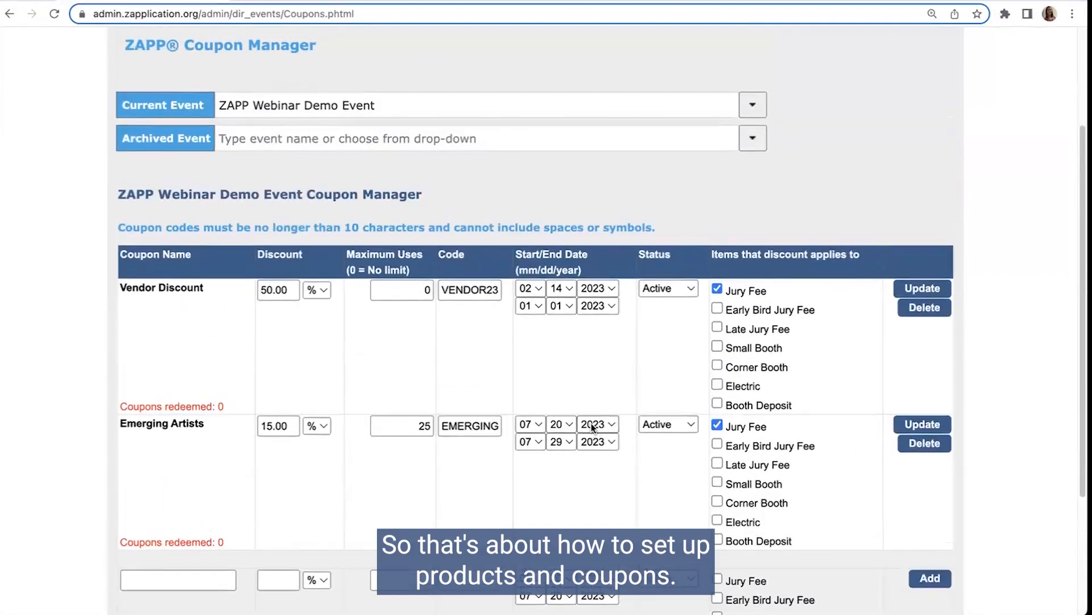
scroll(592, 426, "up", 3)
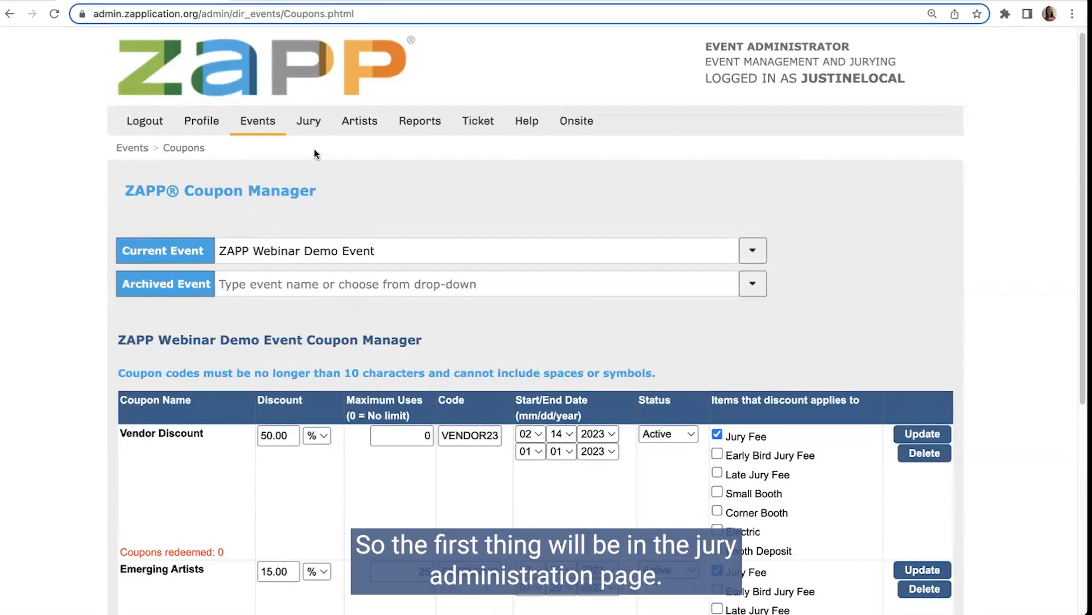
Step: Open the demo event's Jury Administration page and select Complete as the current jury status
mouse_move(312, 128)
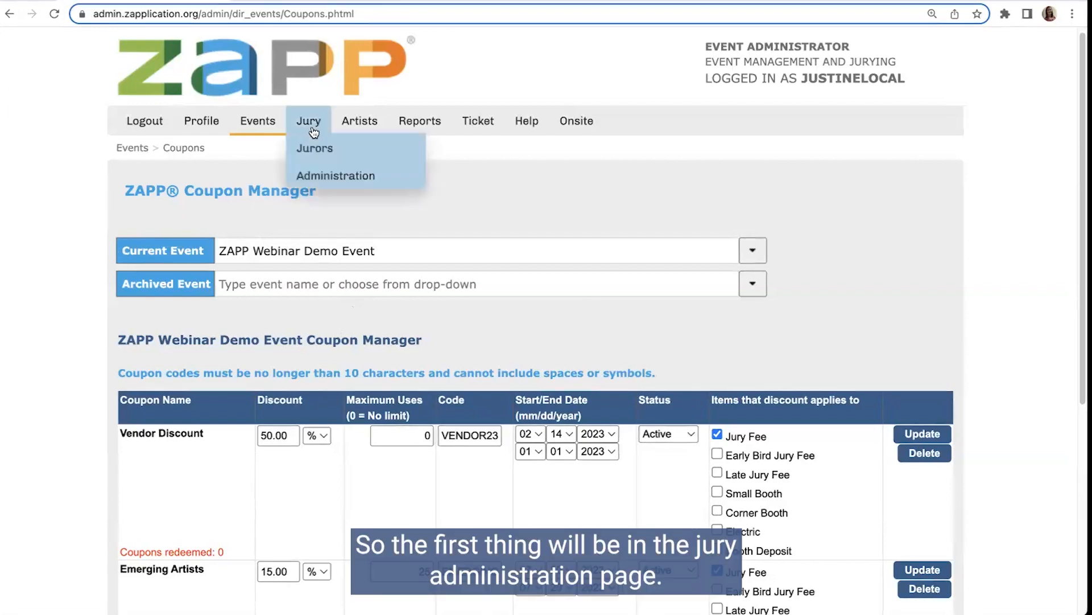
left_click(310, 176)
scroll(417, 333, "down", 1)
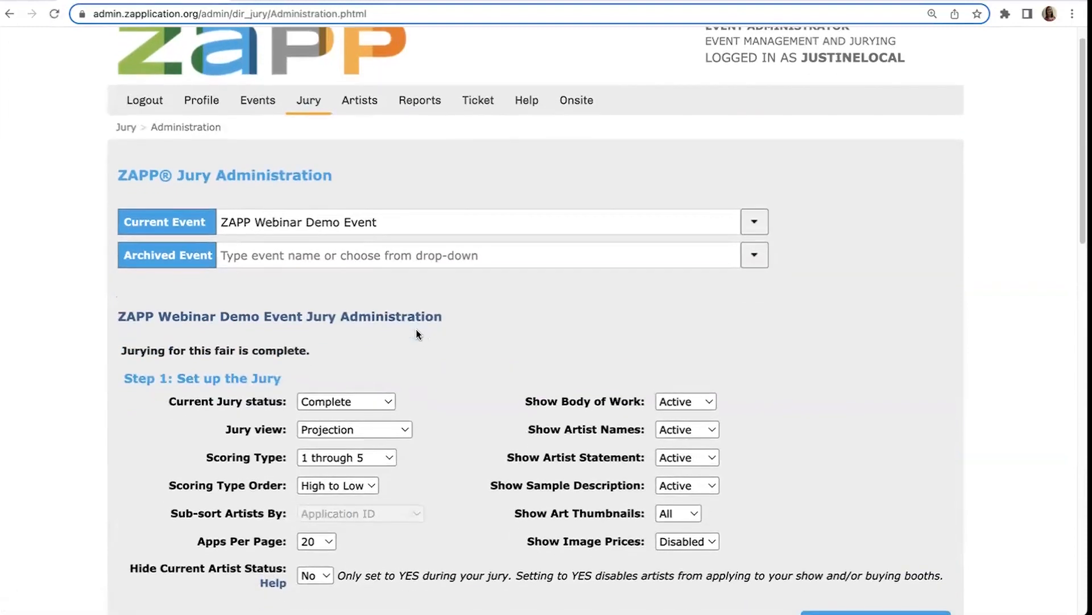
scroll(445, 343, "down", 5)
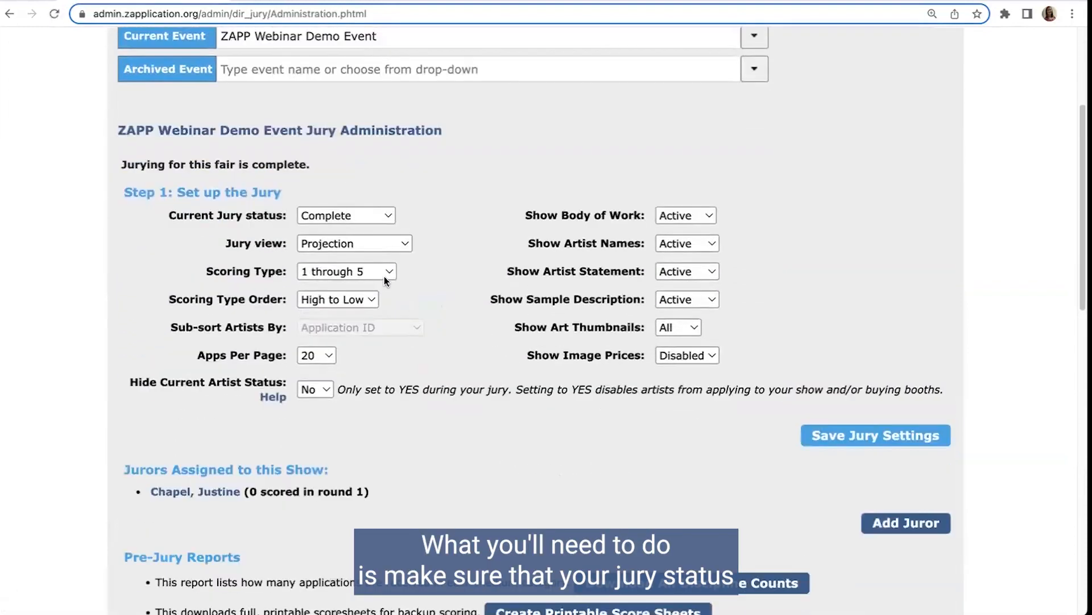
left_click(329, 216)
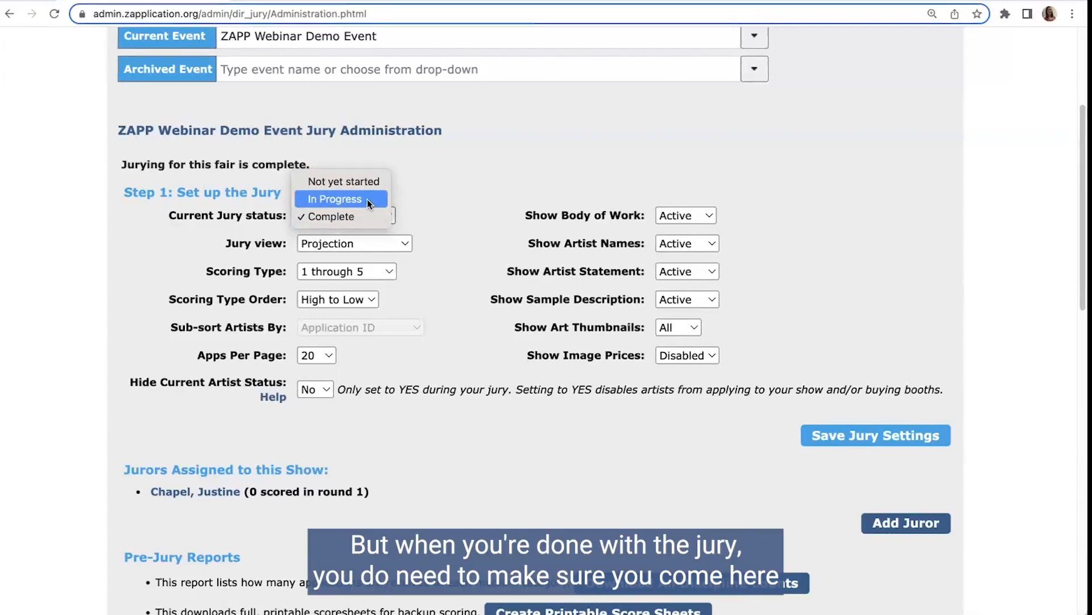
left_click(314, 217)
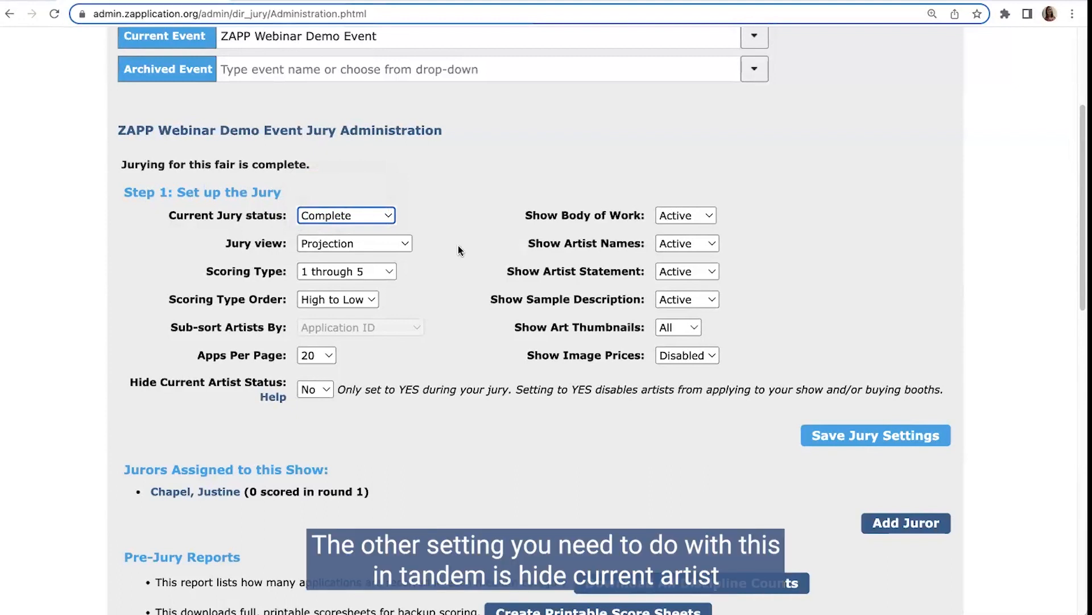
Step: Choose No for Hide Current Artist Status and save the jury settings
left_click(121, 387)
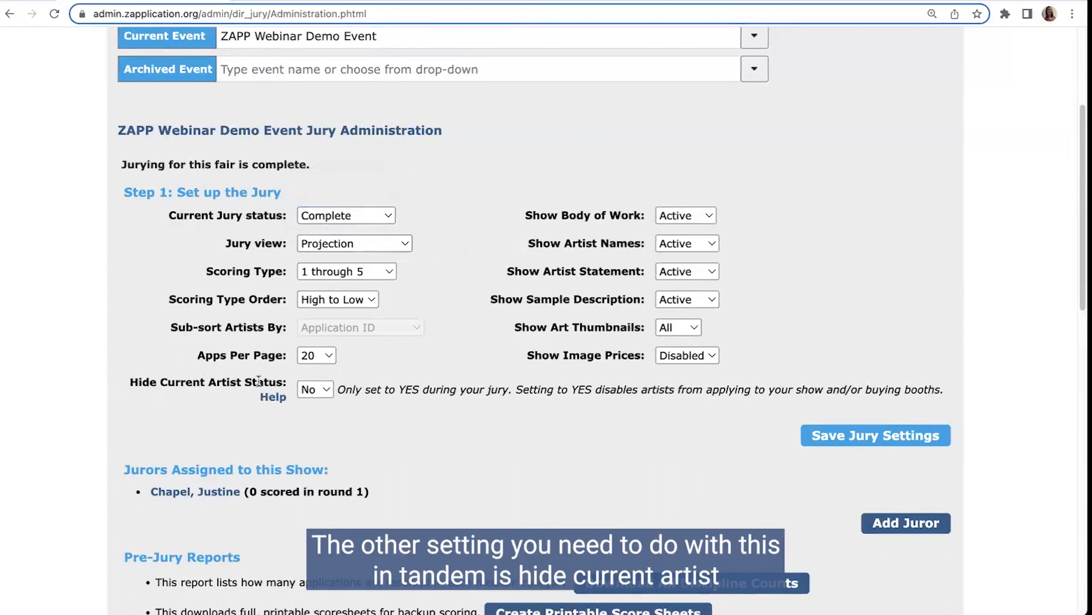
left_click(314, 392)
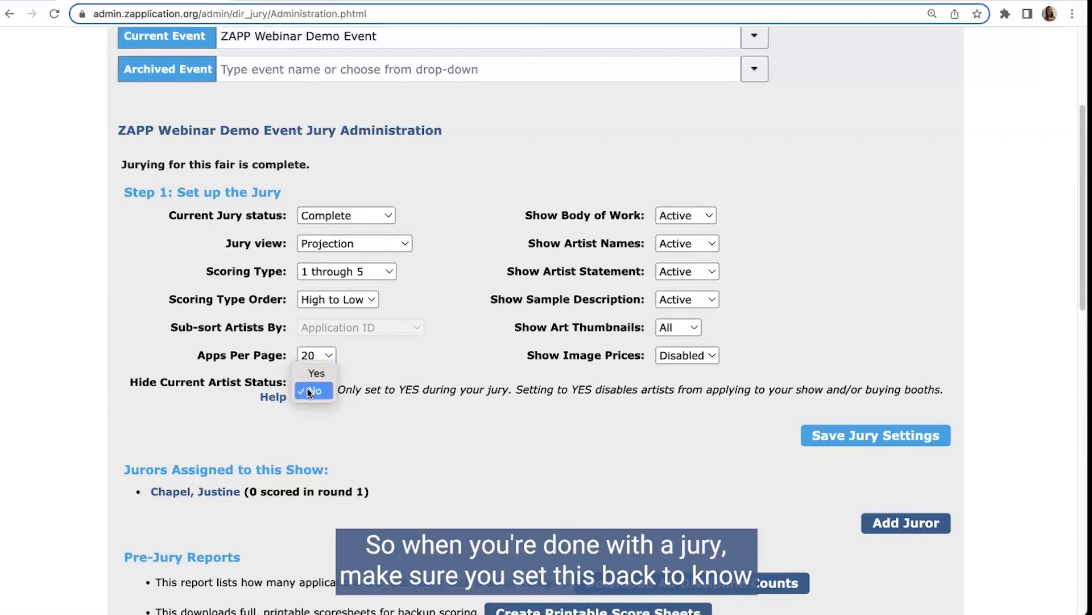
left_click(308, 390)
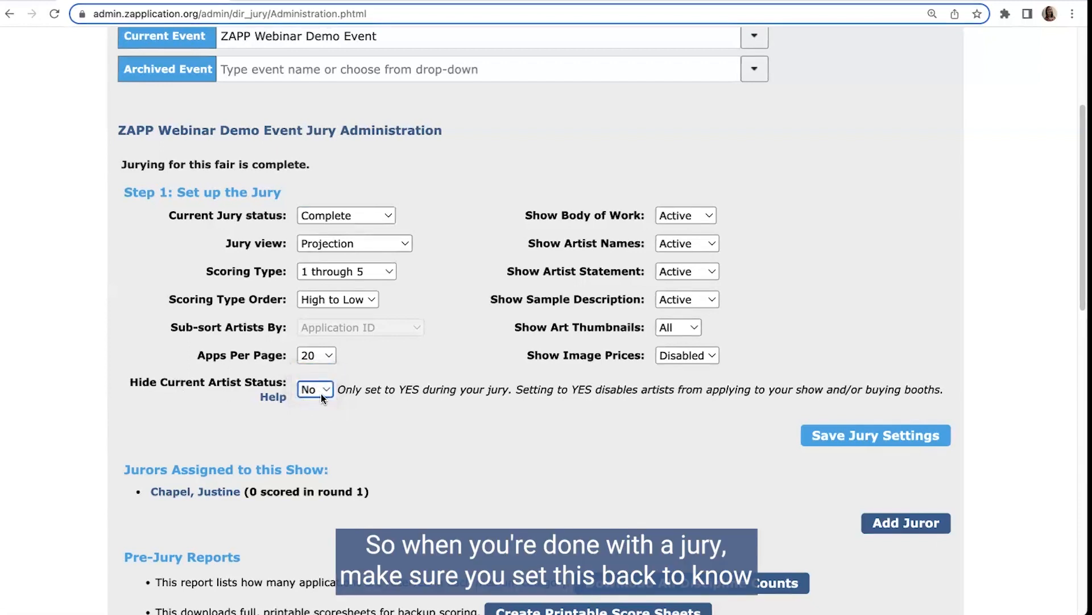
left_click(860, 439)
scroll(572, 385, "down", 2)
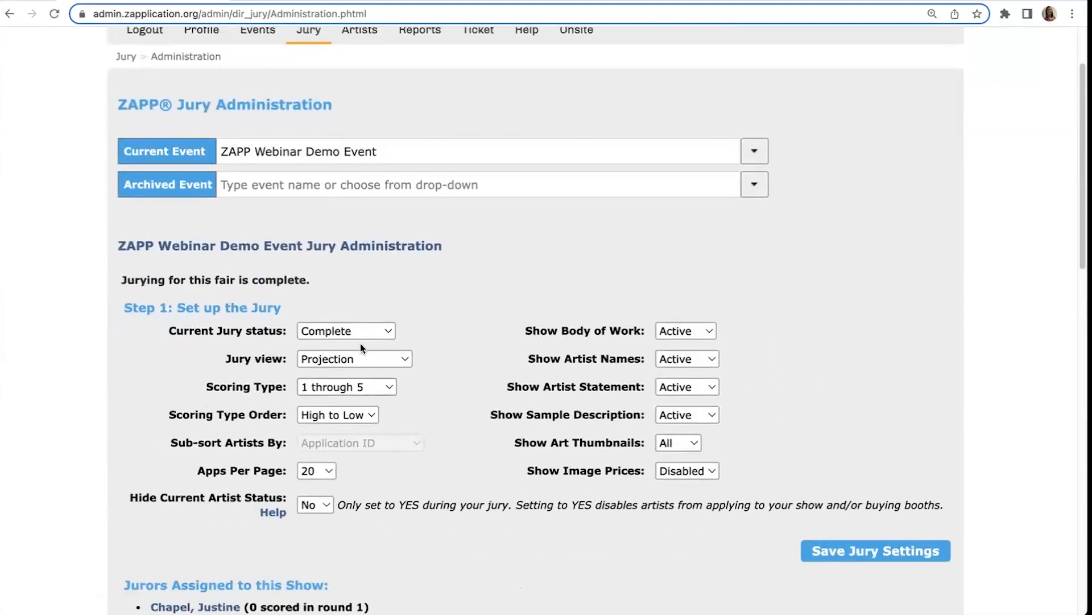
Step: Open the event's editor and check the Accept Invitation & Purchase Deadline in its event information
scroll(290, 204, "up", 2)
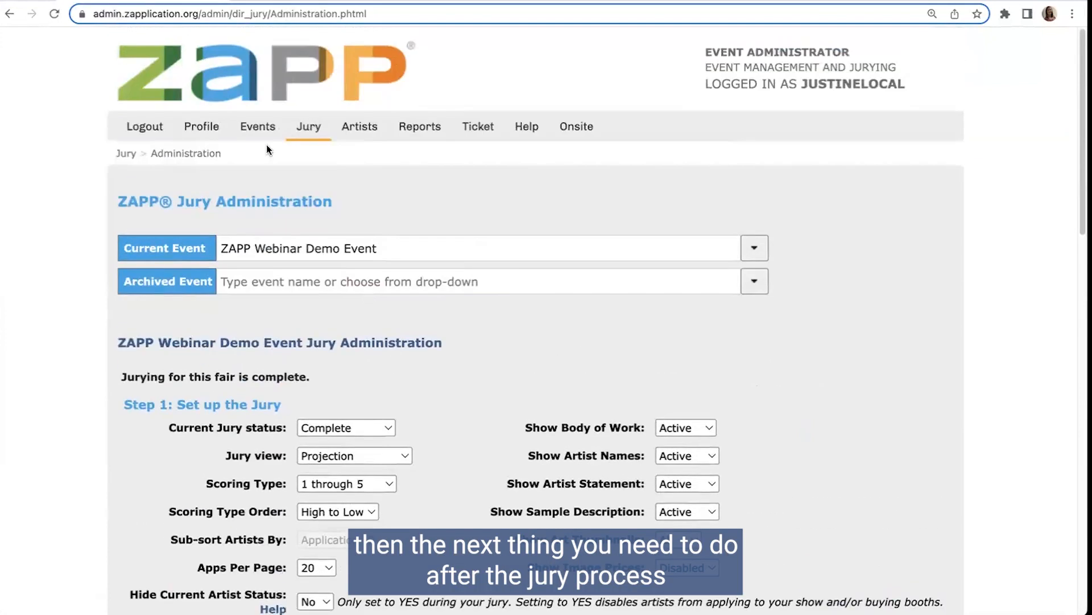
mouse_move(265, 136)
left_click(279, 181)
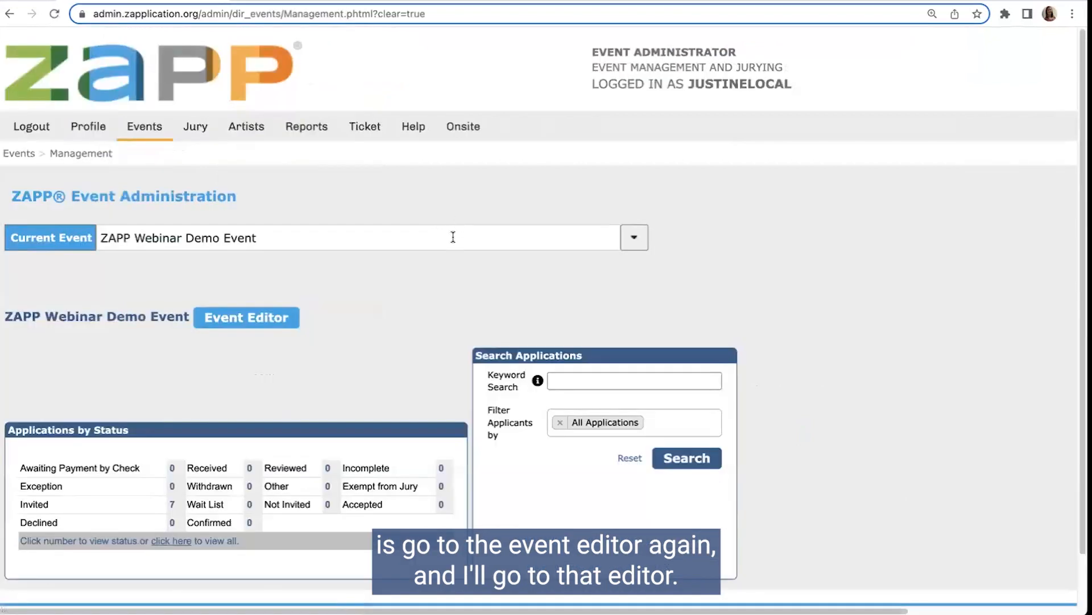
left_click(242, 317)
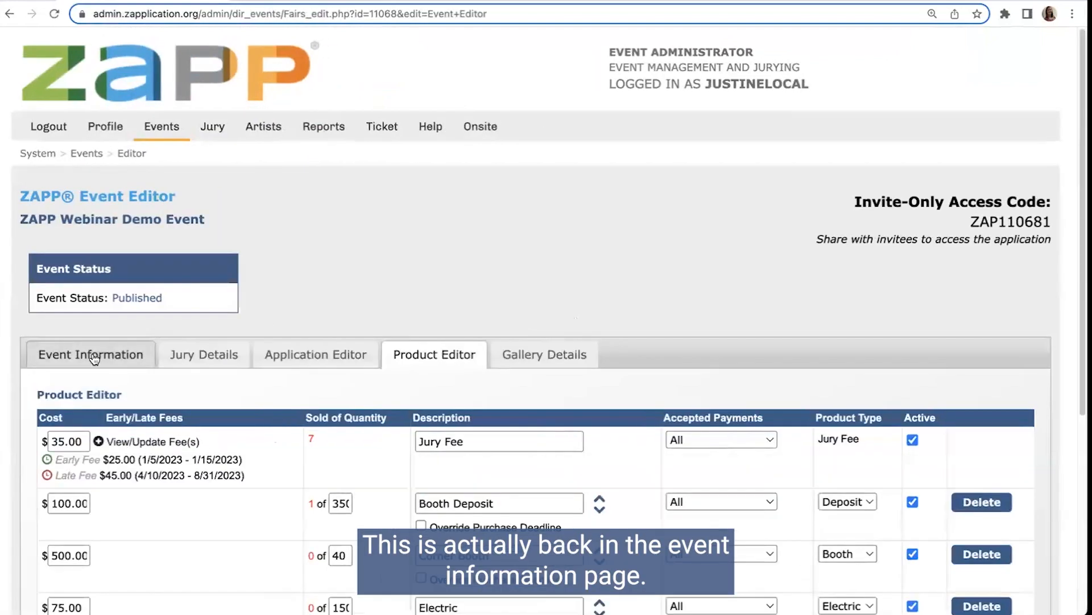
left_click(91, 354)
scroll(270, 364, "down", 2)
scroll(91, 340, "down", 11)
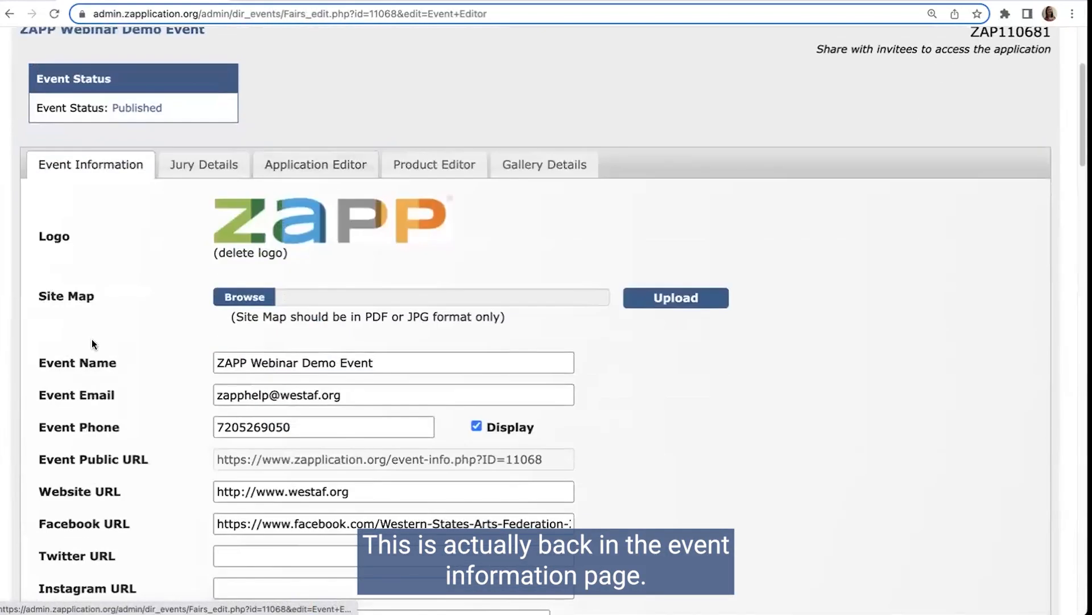
scroll(126, 343, "down", 1)
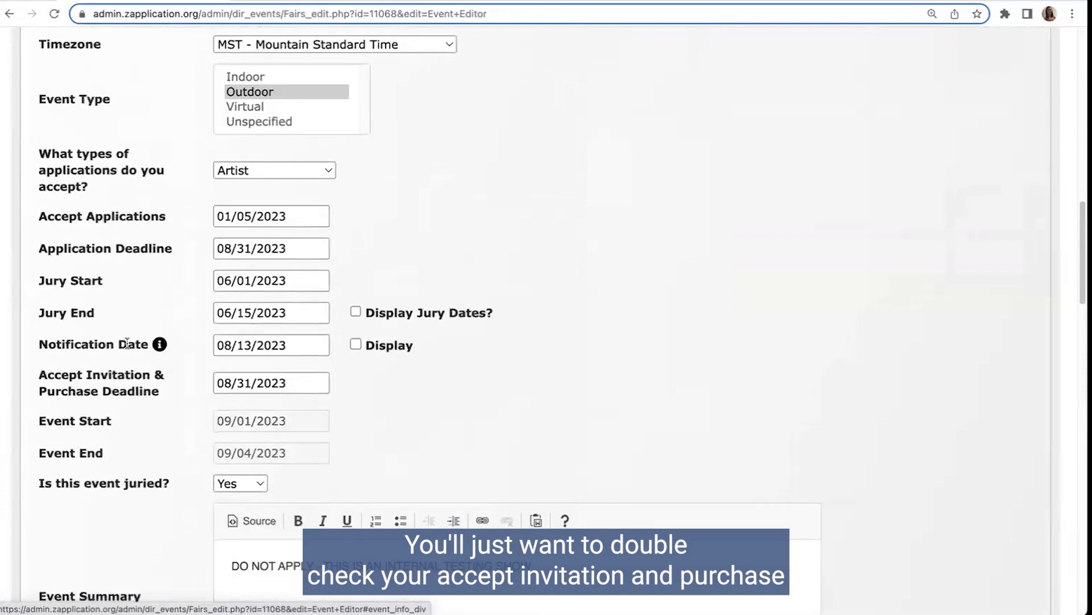
left_click_drag(39, 375, 159, 390)
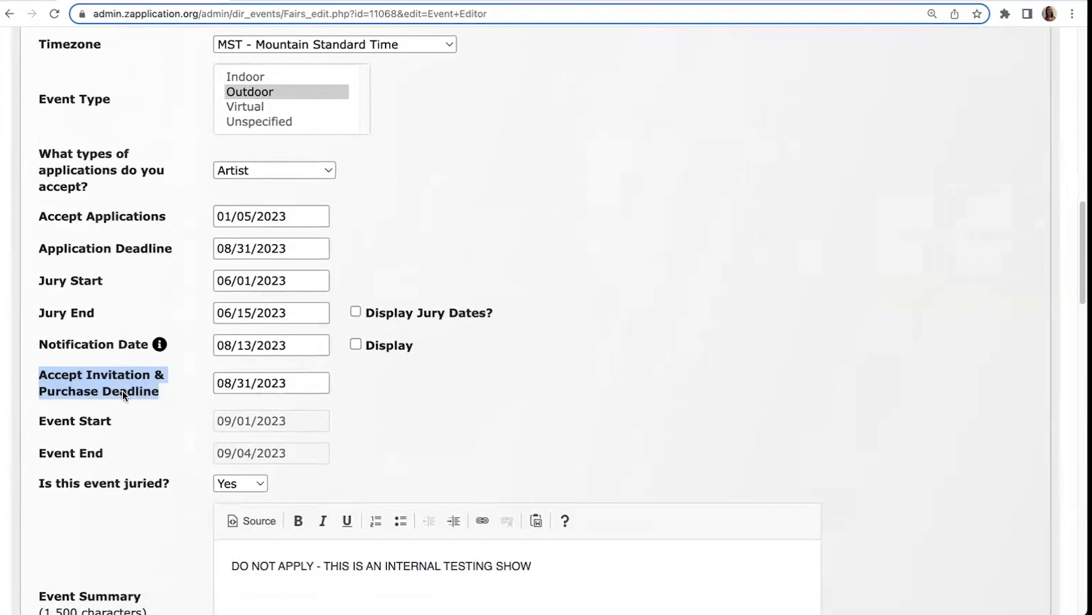
Step: Go to event management and review the Exempt from Jury, Accepted, Confirmed and Declined statuses in the applications summary
scroll(494, 381, "up", 6)
scroll(493, 381, "up", 10)
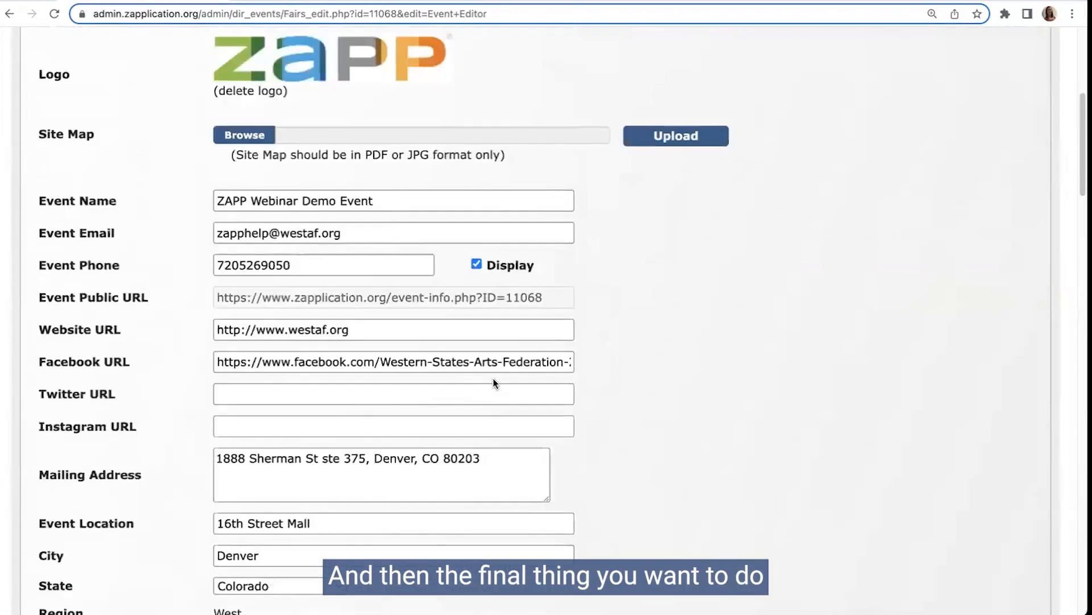
mouse_move(162, 128)
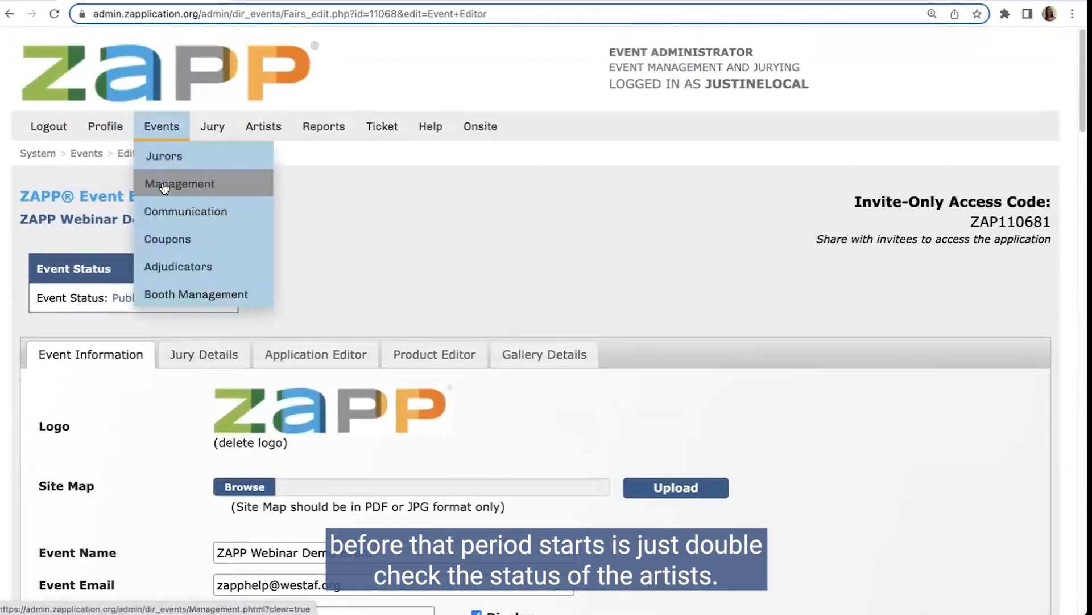
left_click(162, 183)
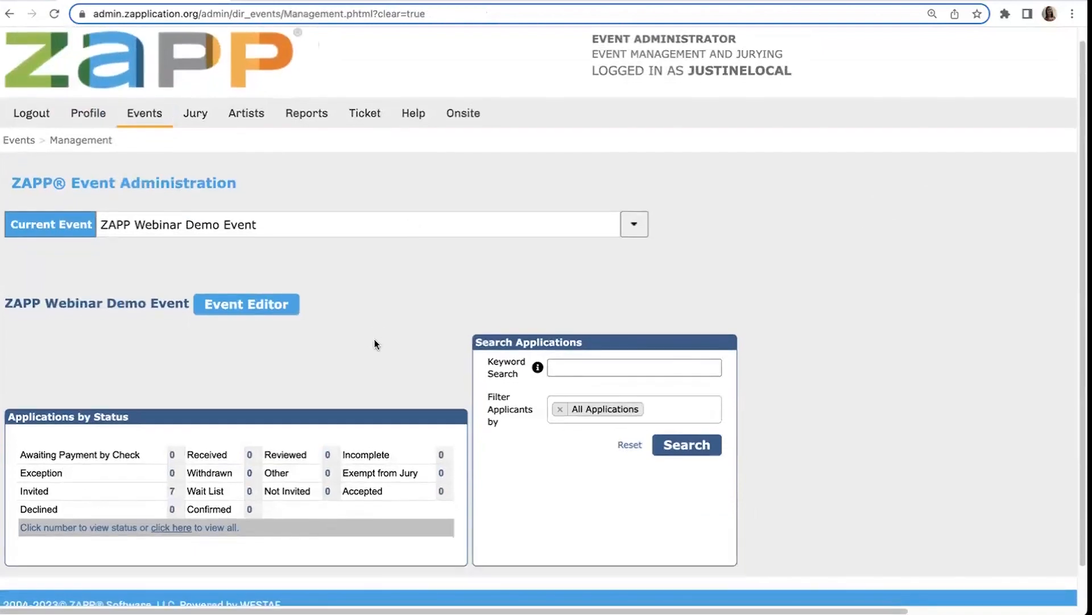
scroll(375, 340, "down", 2)
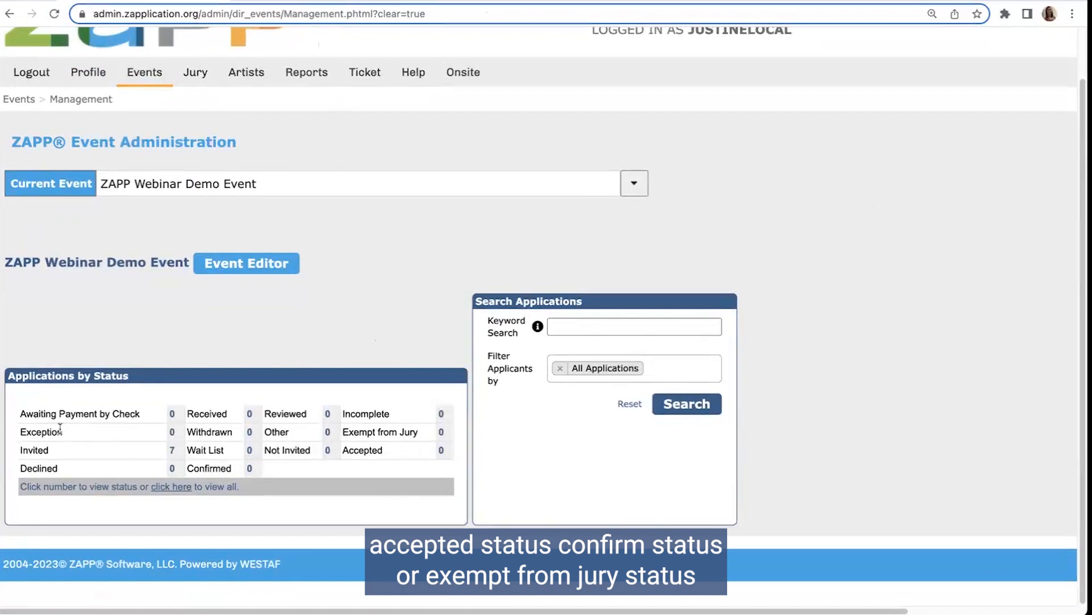
left_click_drag(348, 431, 416, 431)
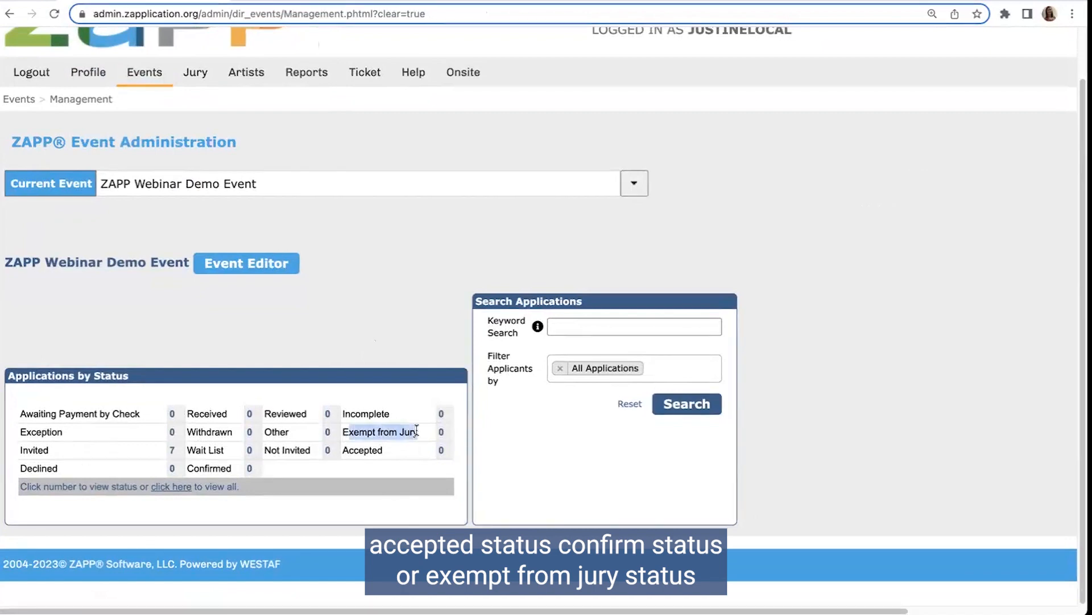
left_click(417, 430)
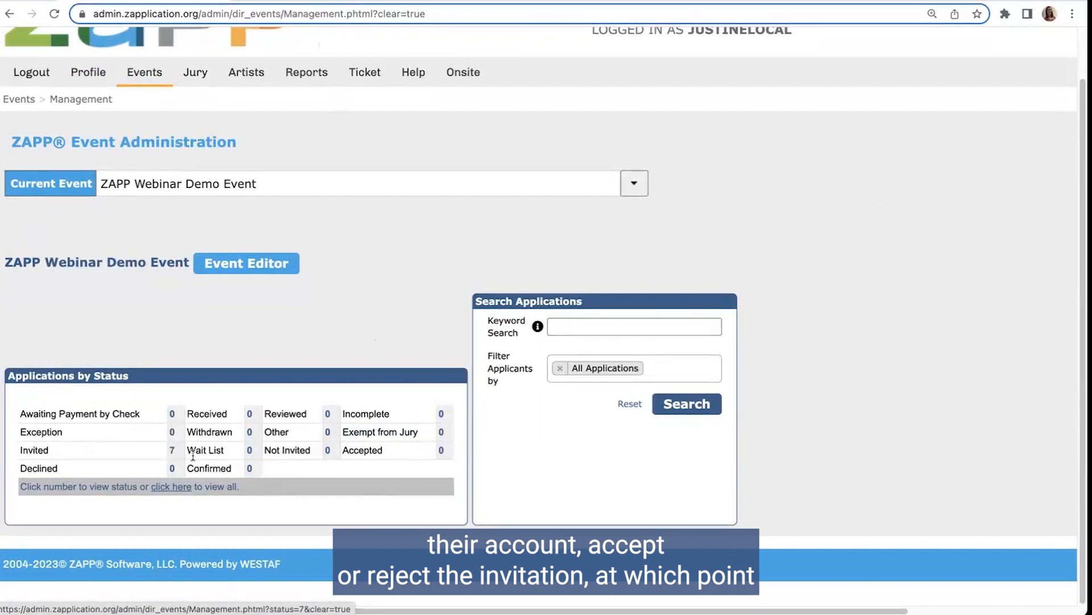
left_click_drag(341, 450, 382, 450)
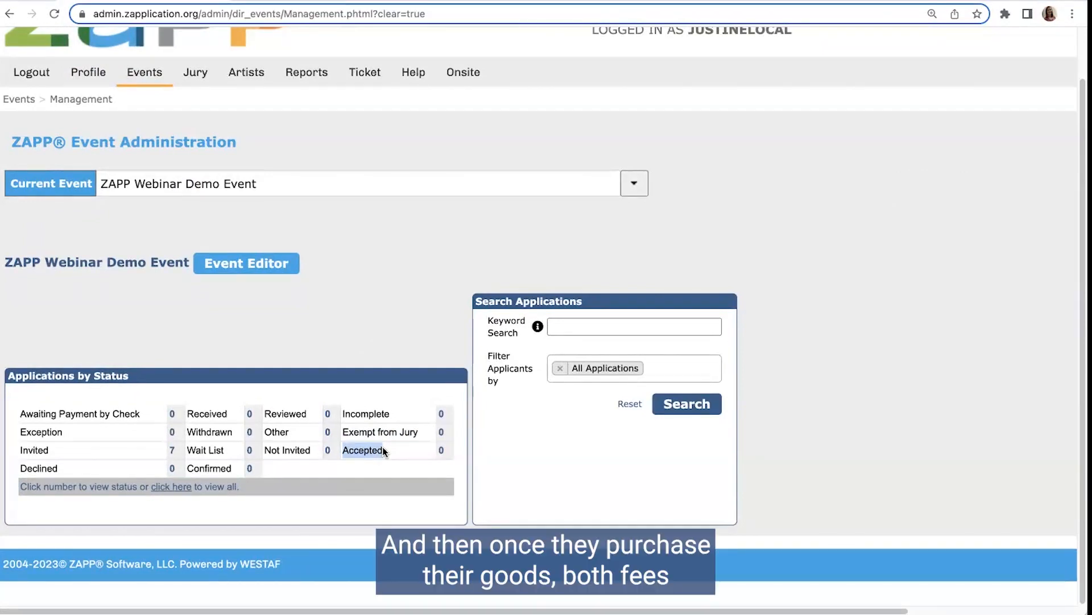
left_click_drag(235, 467, 188, 471)
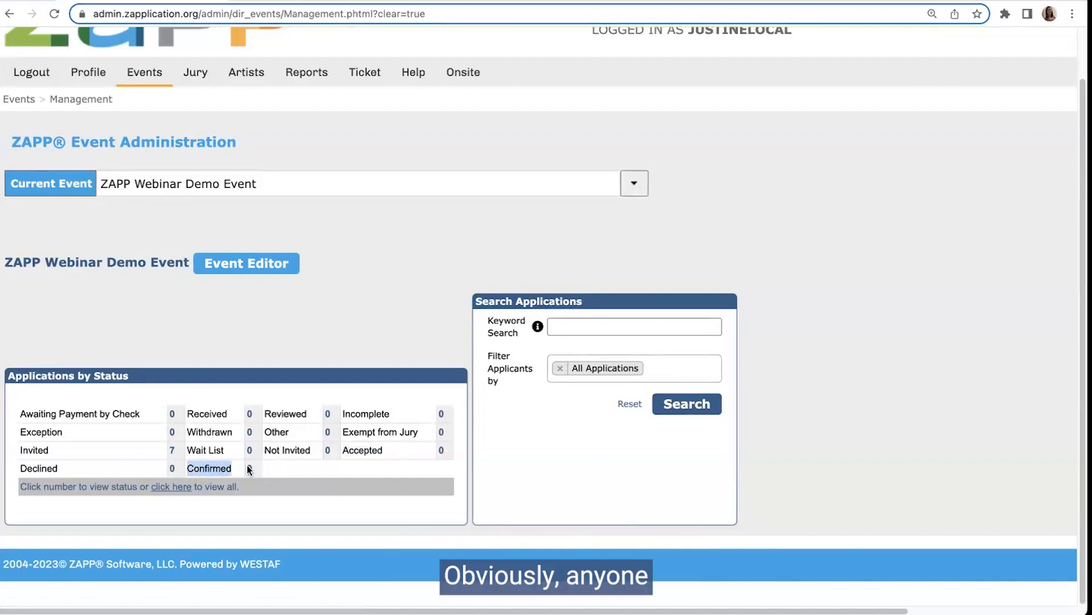
left_click_drag(19, 468, 86, 474)
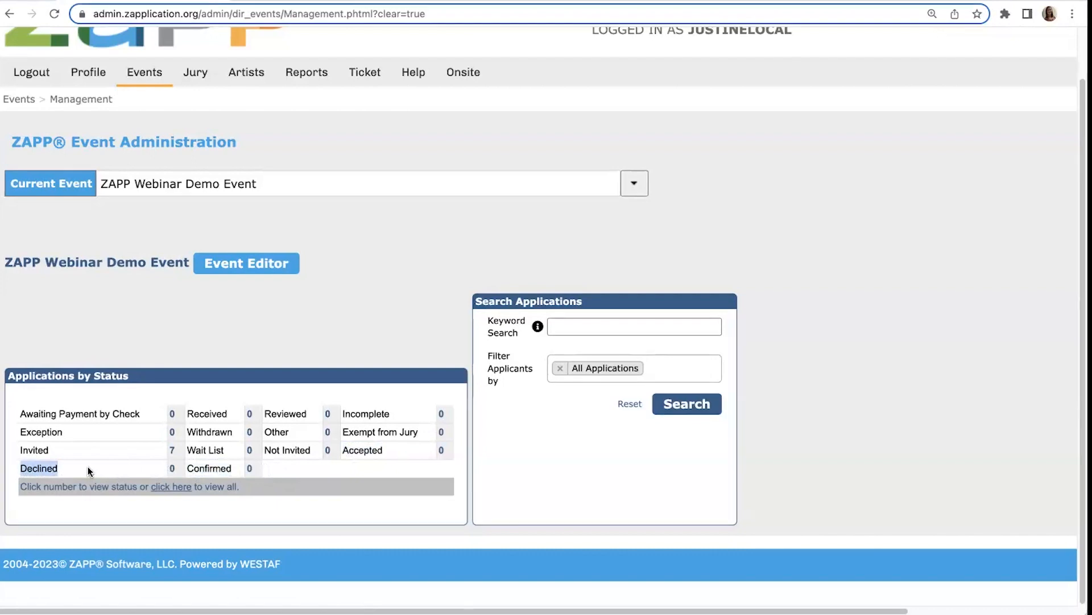
left_click(87, 470)
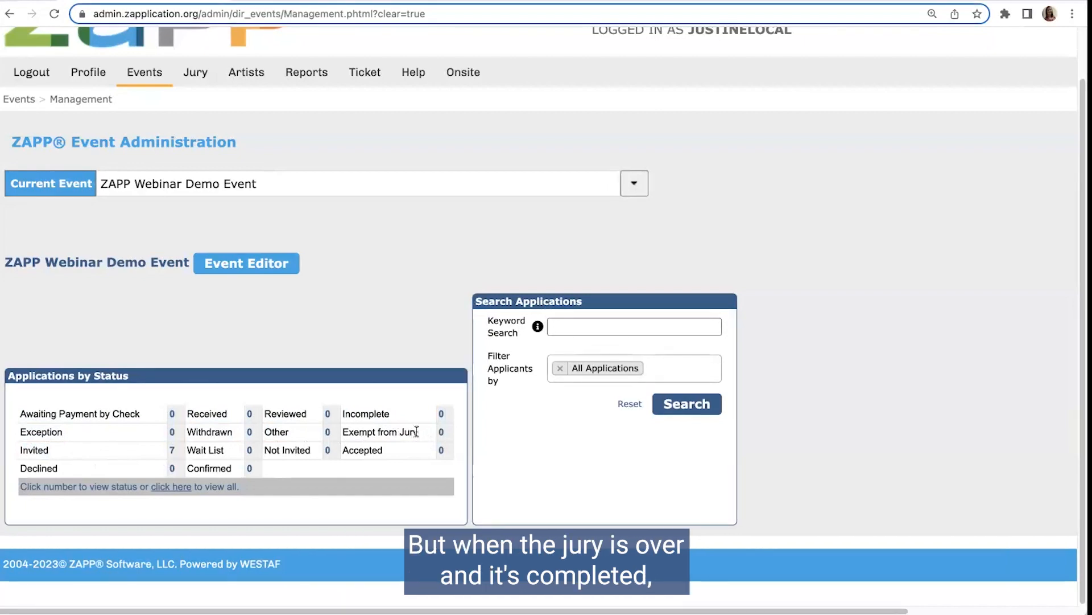
Step: Compare the Invited, Exempt from Jury and Received statuses in the event's applications summary
left_click_drag(49, 452, 14, 456)
left_click(26, 453)
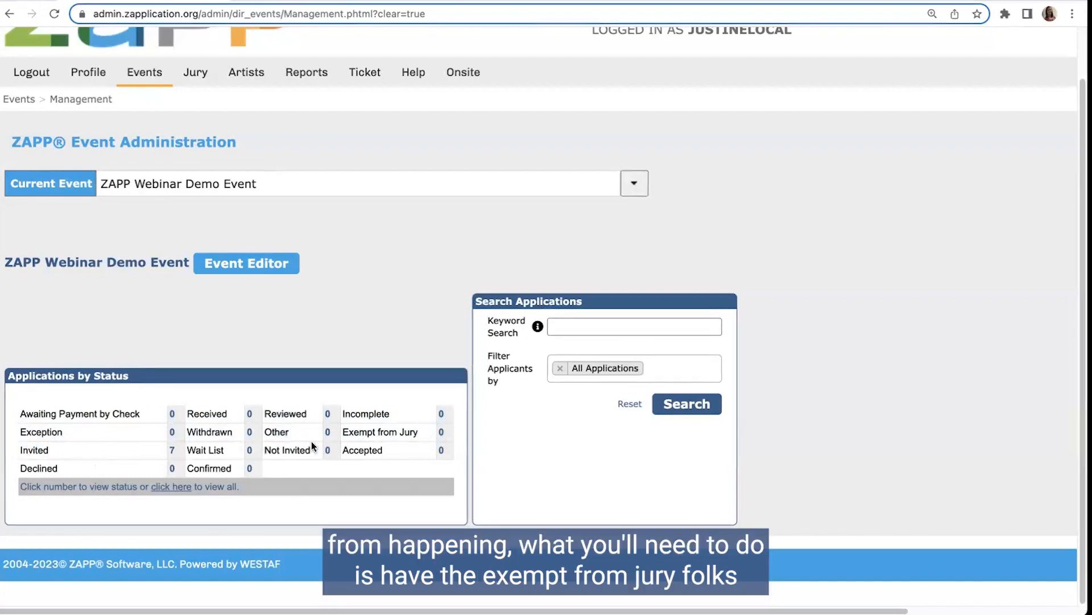
left_click_drag(348, 431, 420, 434)
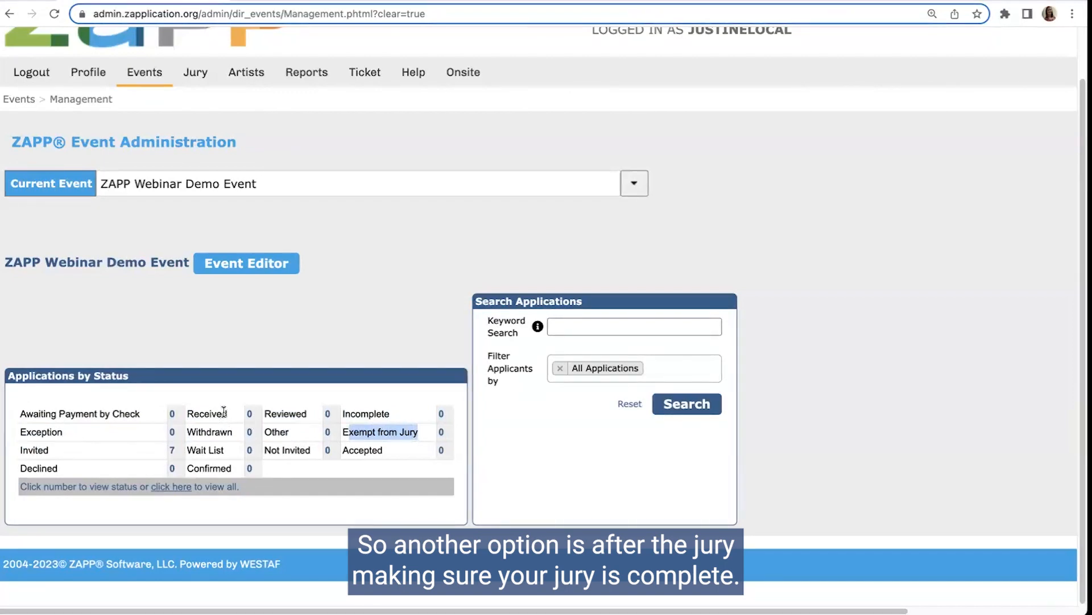
left_click_drag(186, 413, 227, 413)
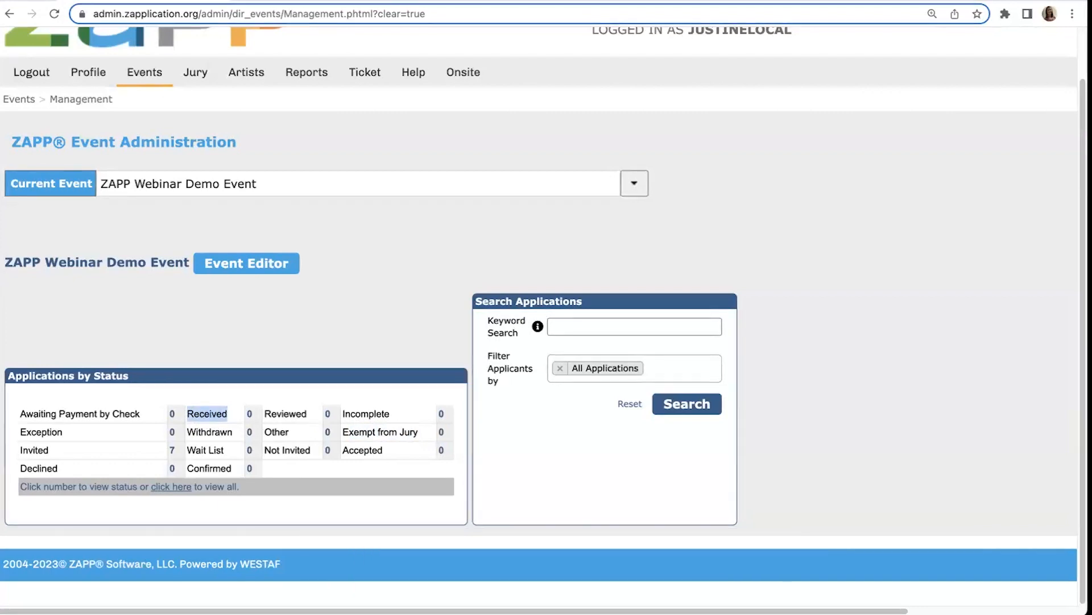
scroll(309, 387, "up", 1)
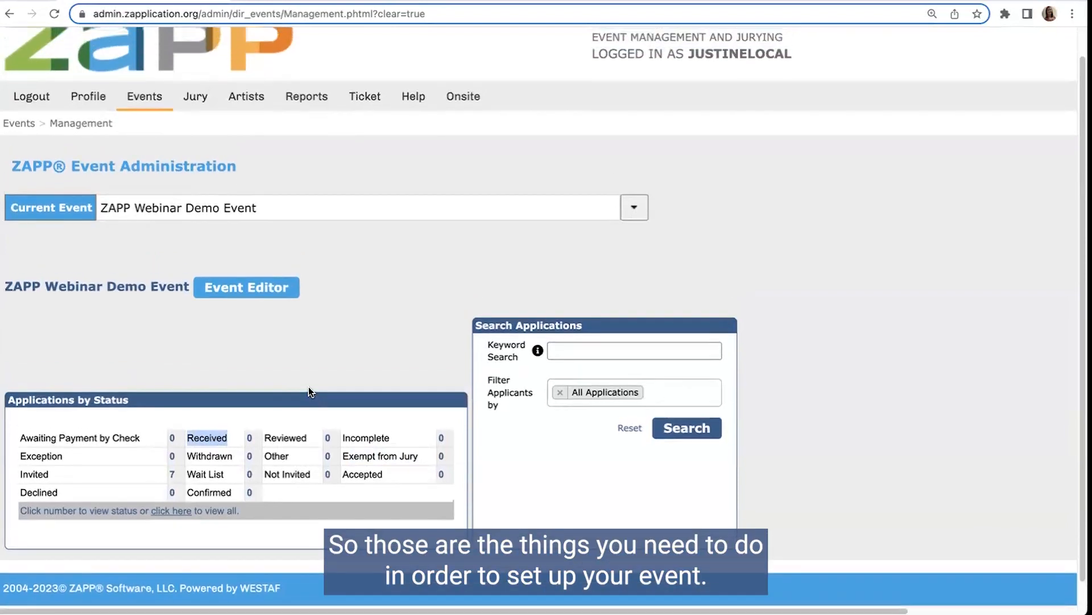
scroll(308, 389, "down", 1)
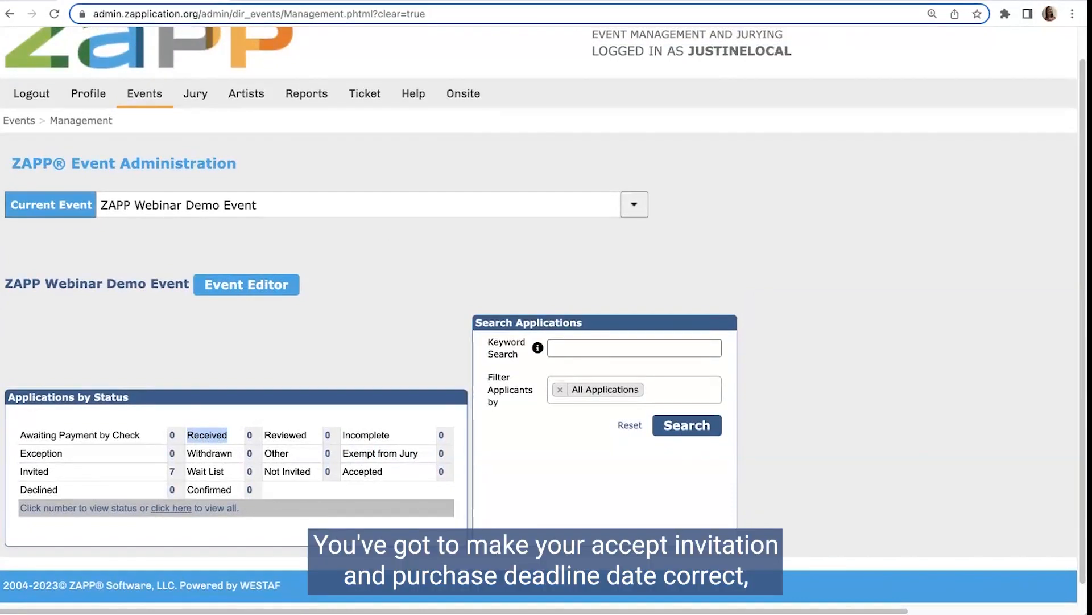
double_click(172, 471)
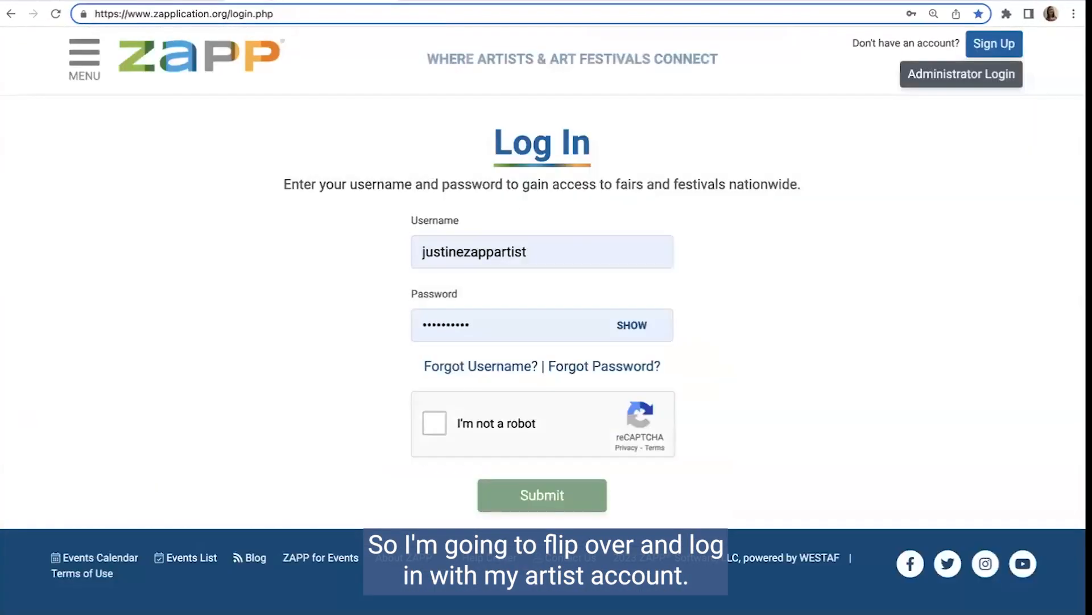
Step: Log in to the ZAPP artist account, completing the robot check, and view the demo event's application in My ZAPPlications
left_click(434, 423)
left_click(519, 497)
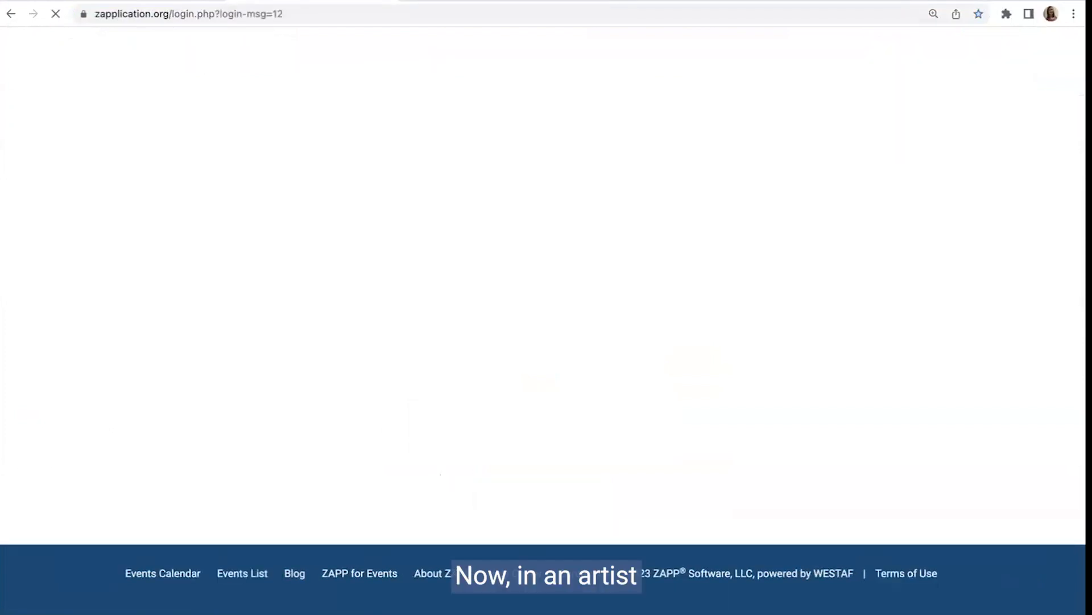
left_click(431, 485)
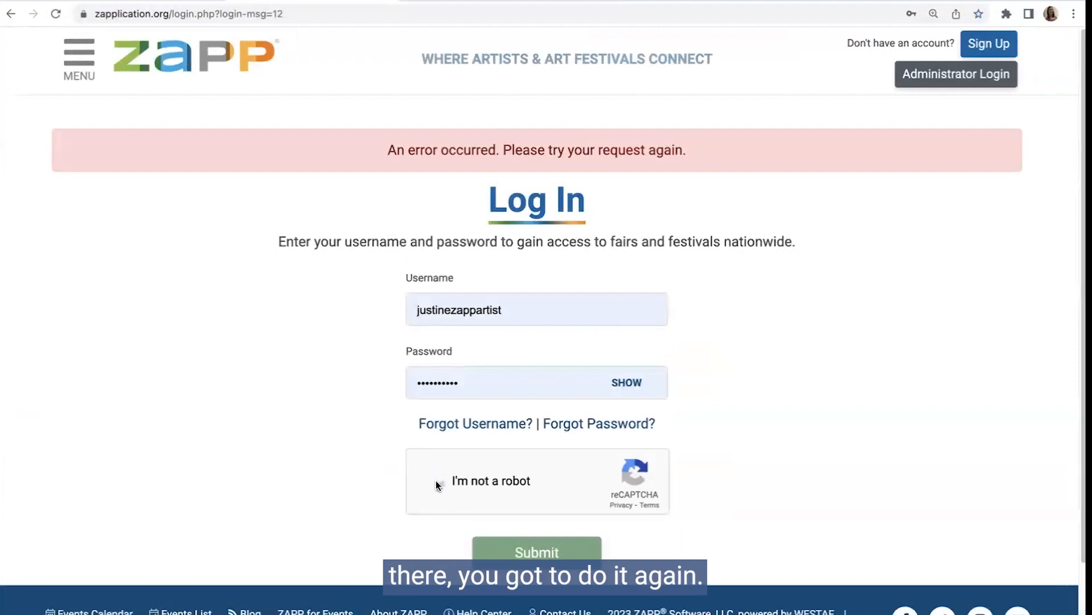
left_click(519, 554)
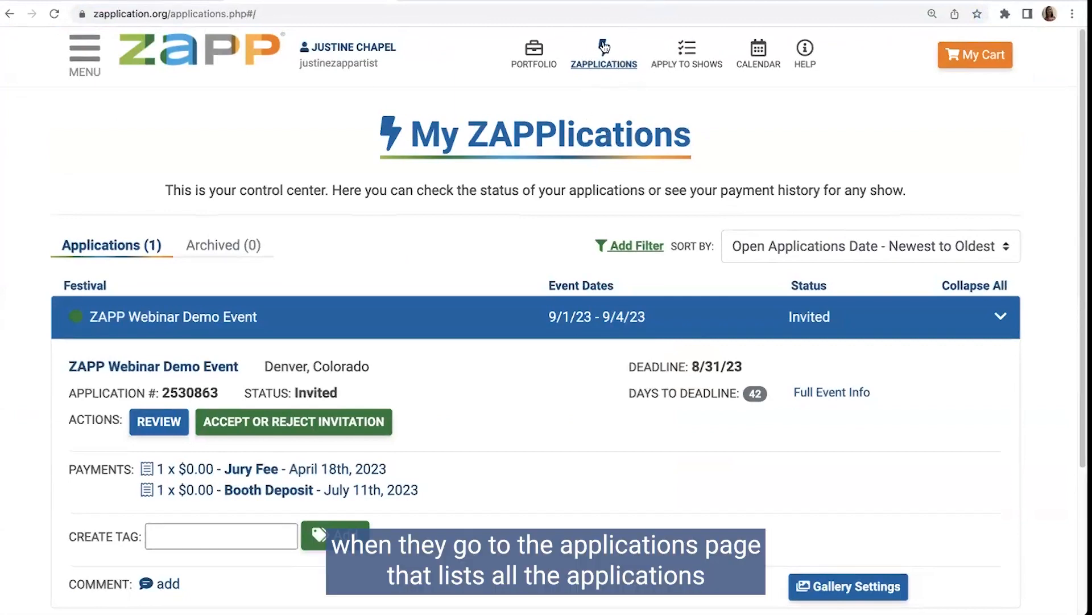
scroll(492, 316, "down", 3)
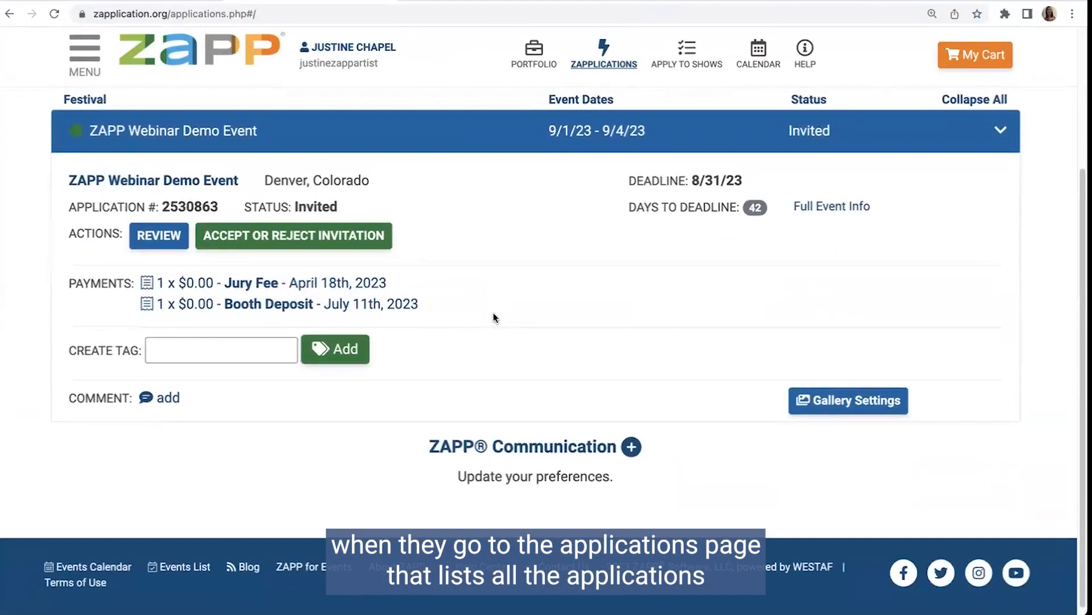
Step: Accept the ZAPP Webinar Demo Event's invitation and check the application's status in My ZAPPlications
scroll(493, 313, "up", 2)
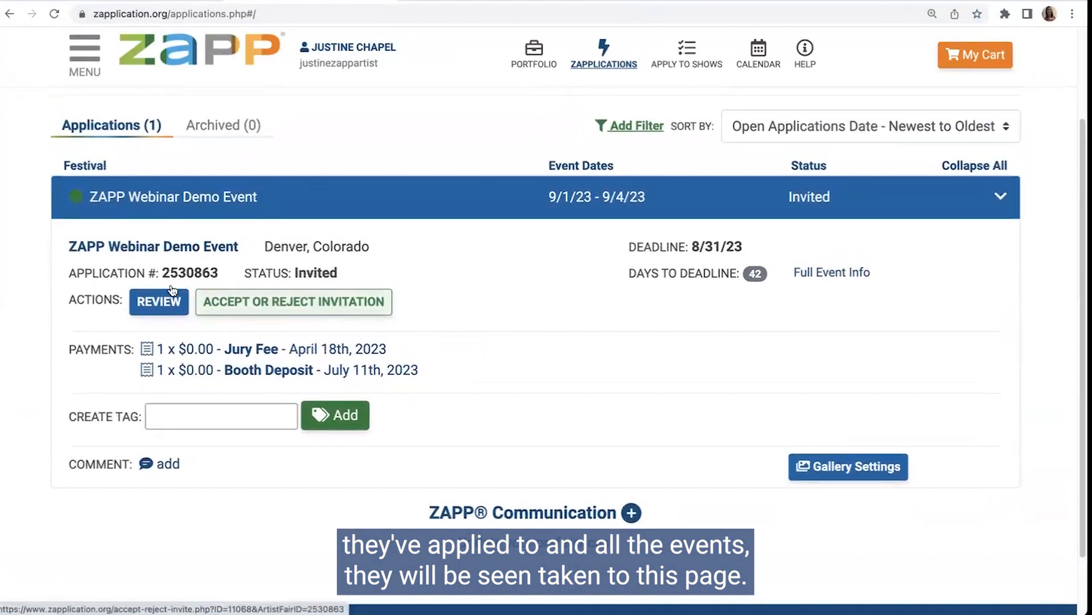
left_click(233, 304)
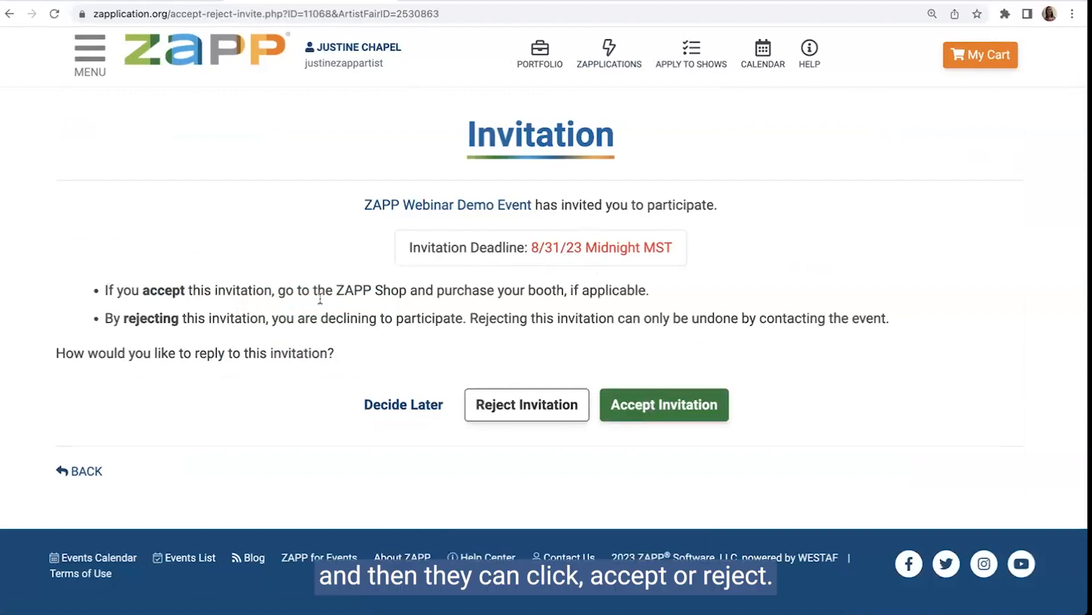
left_click(636, 411)
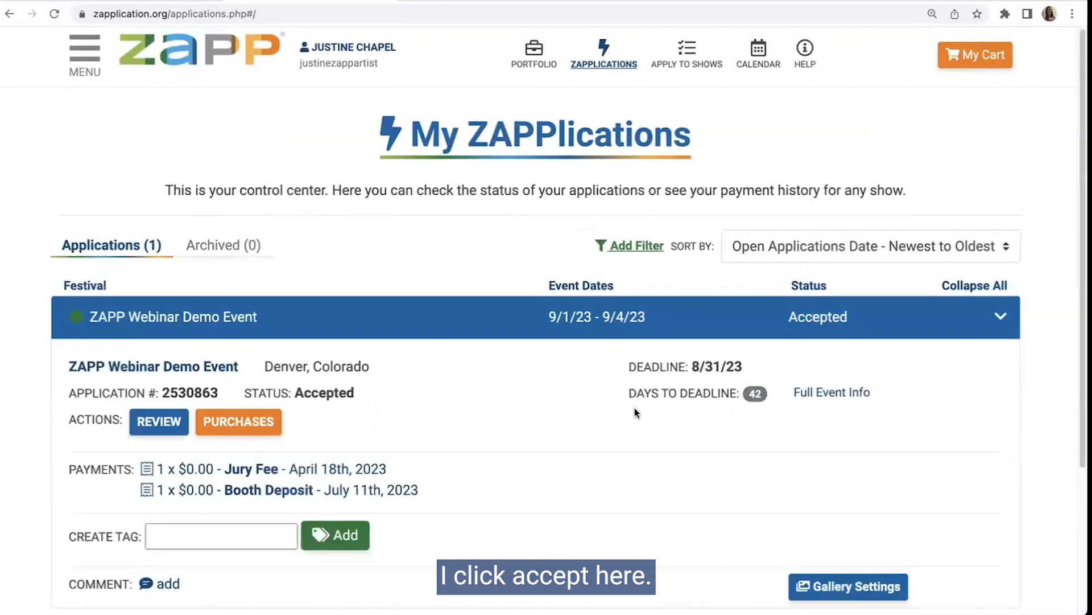
mouse_move(302, 392)
left_click_drag(296, 393, 357, 395)
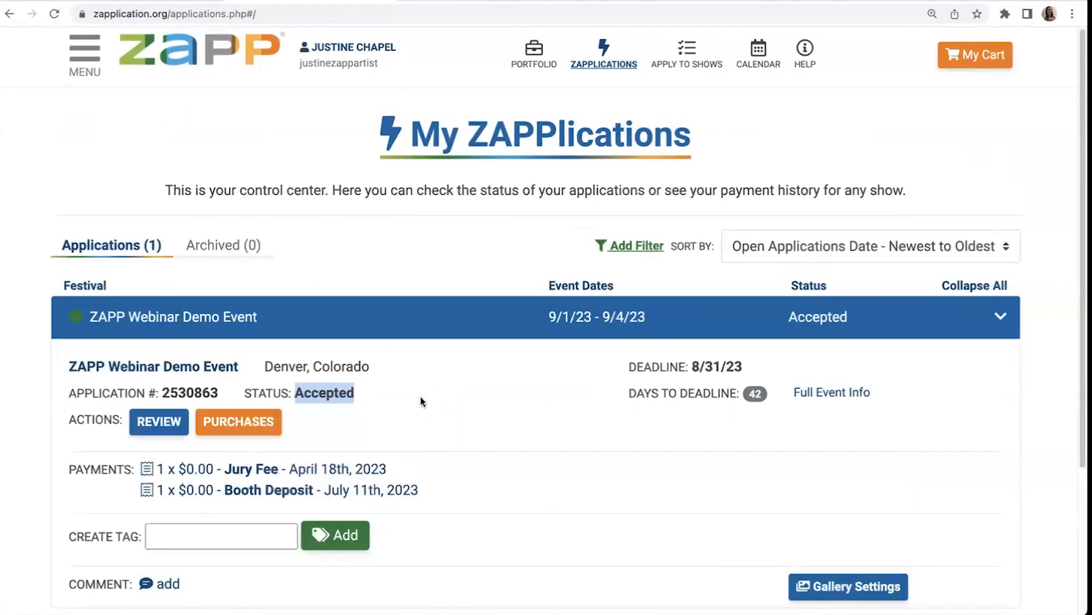
left_click(421, 397)
Step: Open the event's purchases, add one Corner Booth and one Electric to the cart, and continue to Update Quantities
left_click(226, 423)
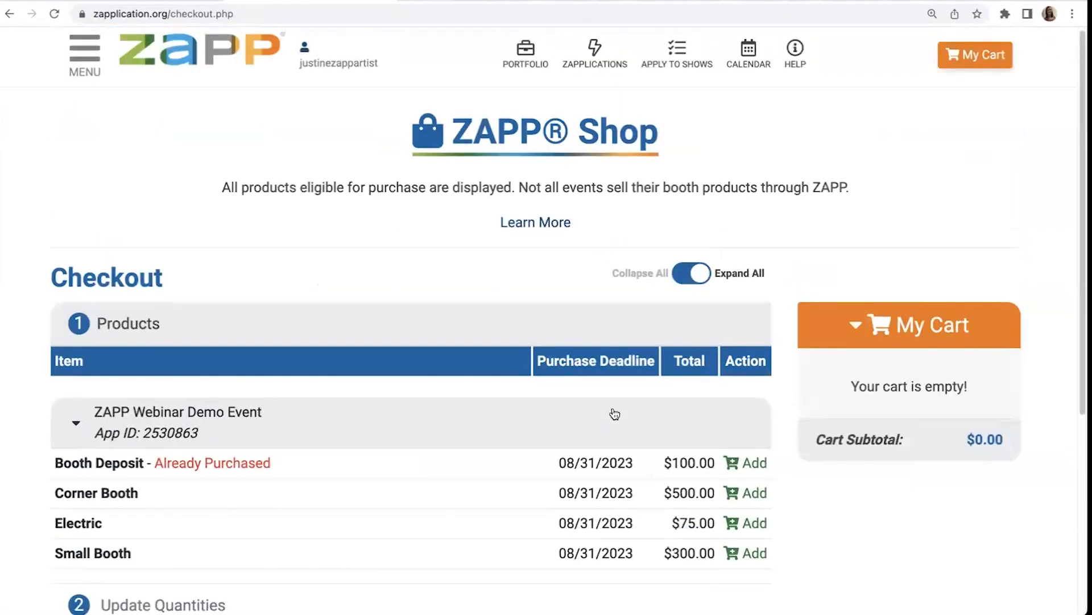
scroll(612, 414, "down", 3)
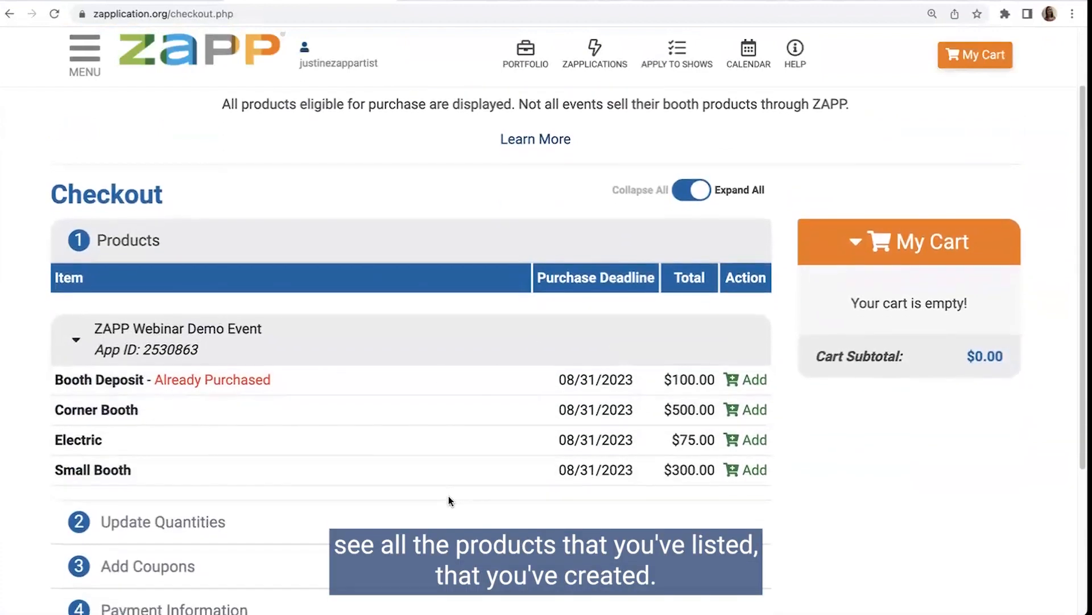
scroll(450, 500, "down", 1)
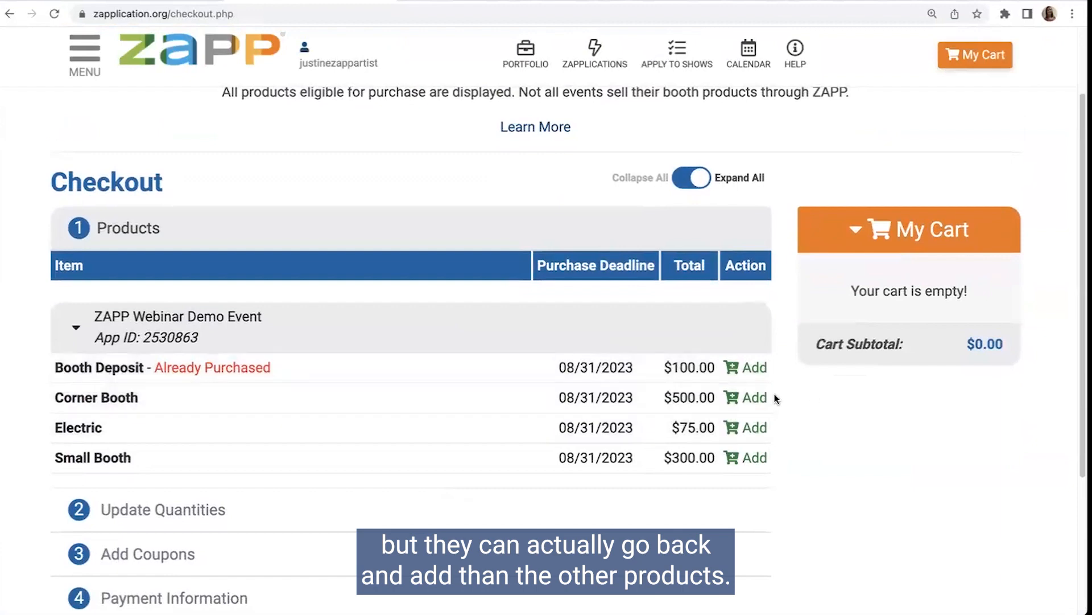
scroll(419, 383, "down", 1)
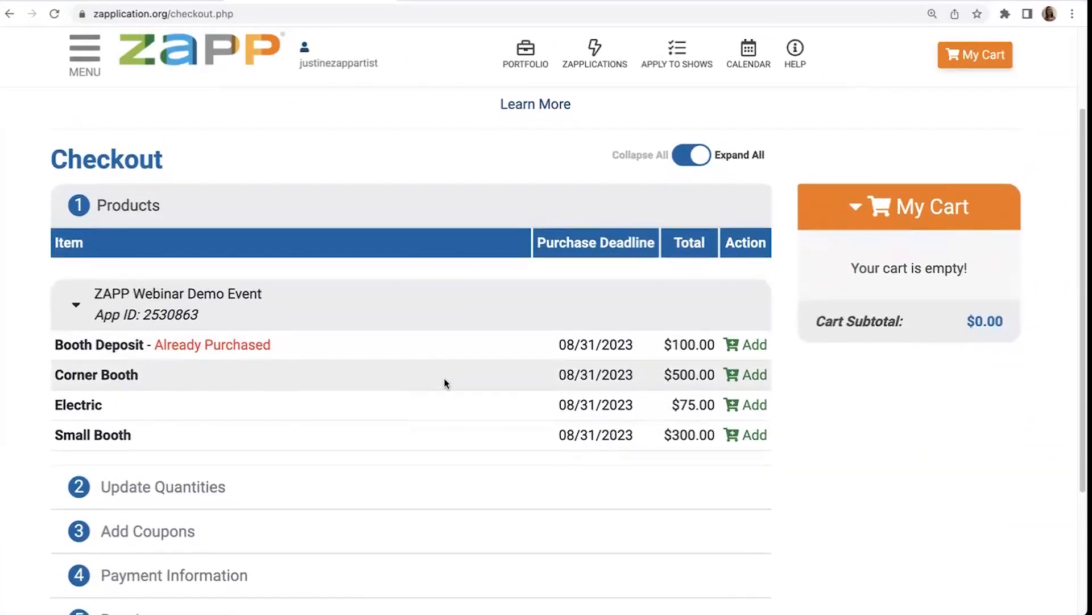
scroll(453, 378, "down", 1)
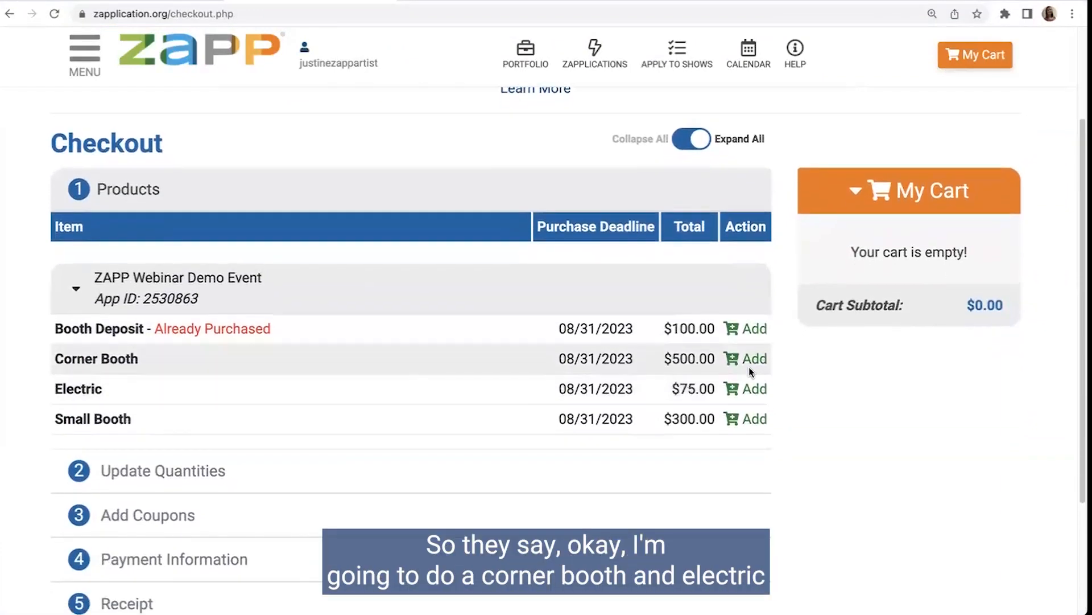
left_click(734, 360)
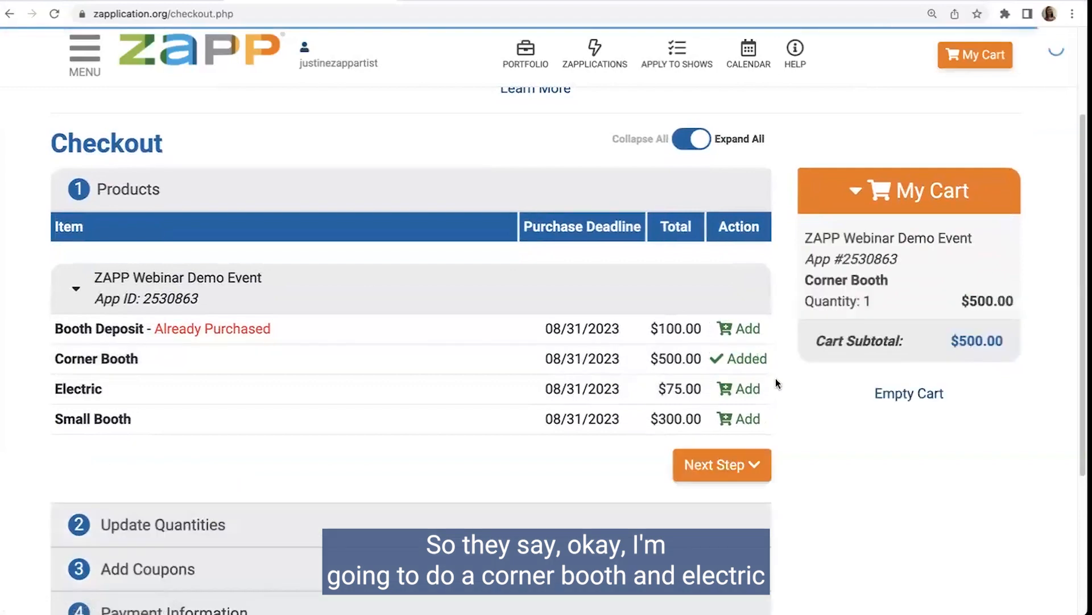
left_click(729, 388)
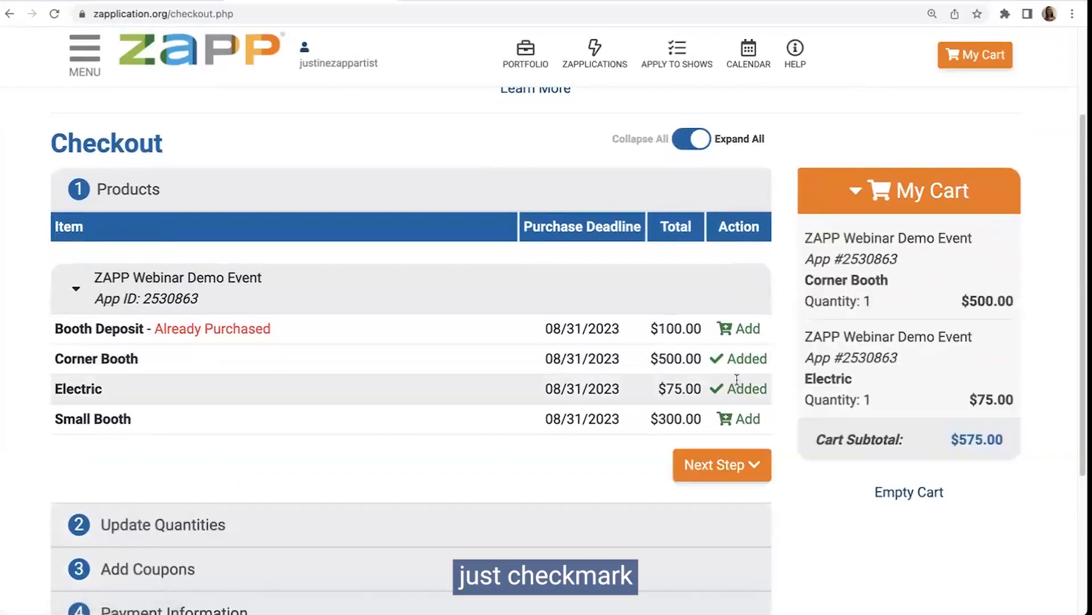
left_click_drag(817, 446, 1002, 434)
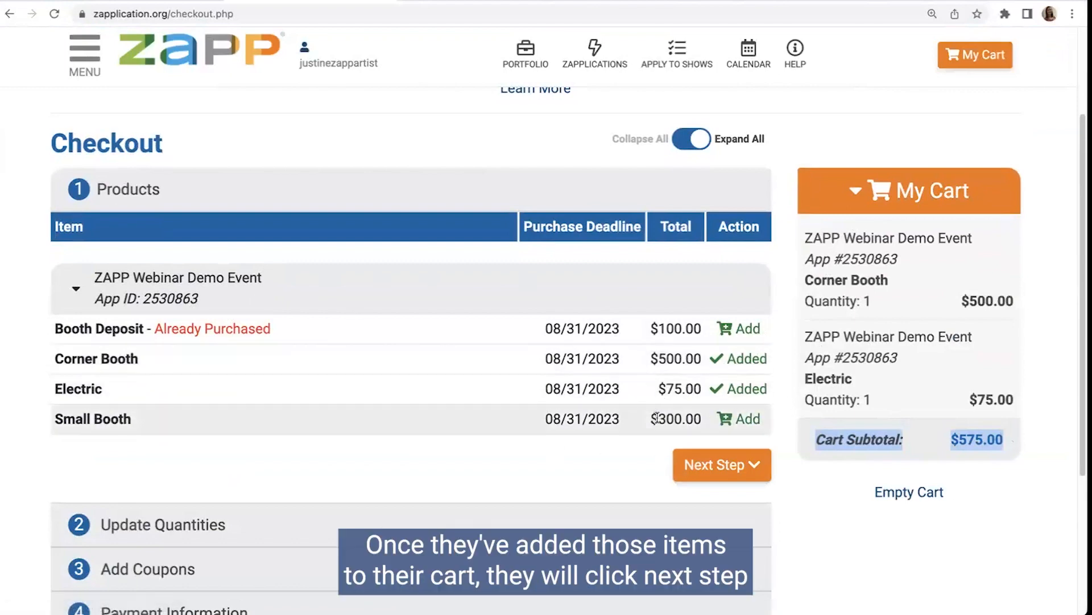
left_click(734, 467)
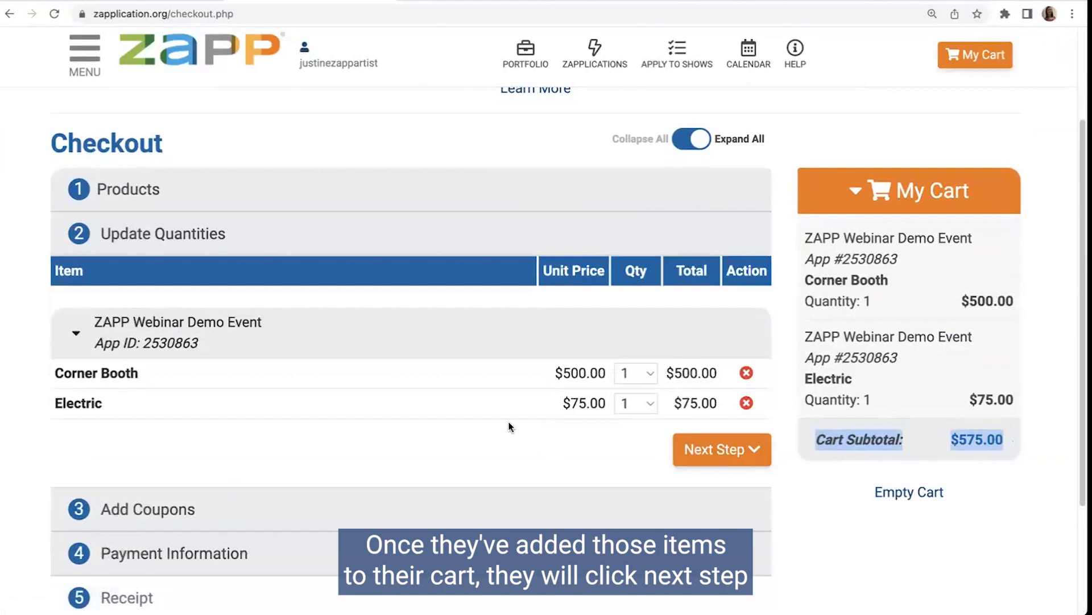
Step: Try a quantity of 2 for Electric in the cart and set it back to 1
left_click_drag(97, 242, 227, 236)
left_click(227, 246)
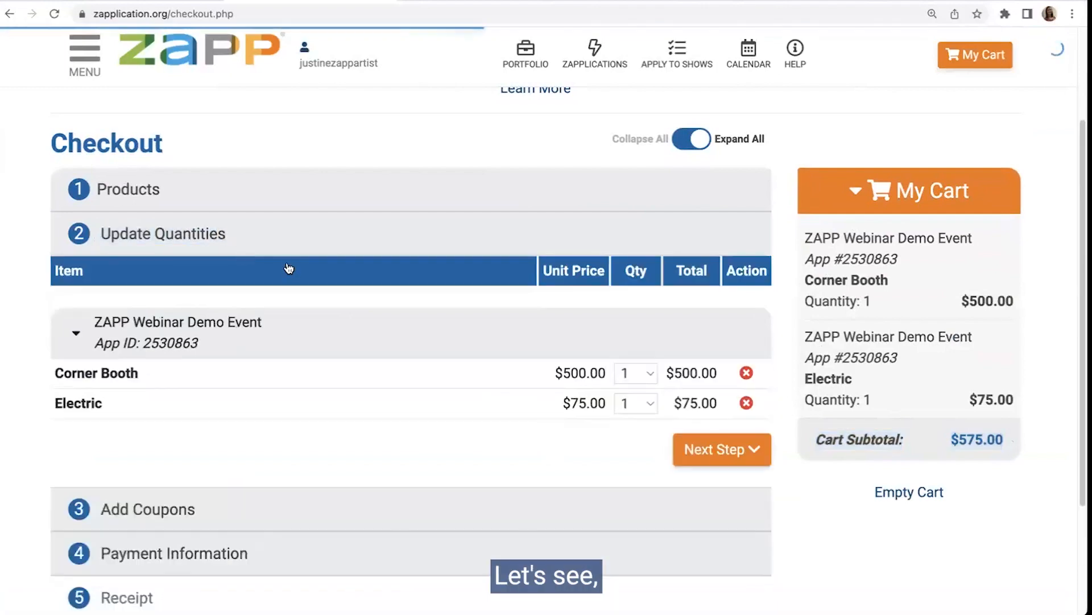
left_click(638, 374)
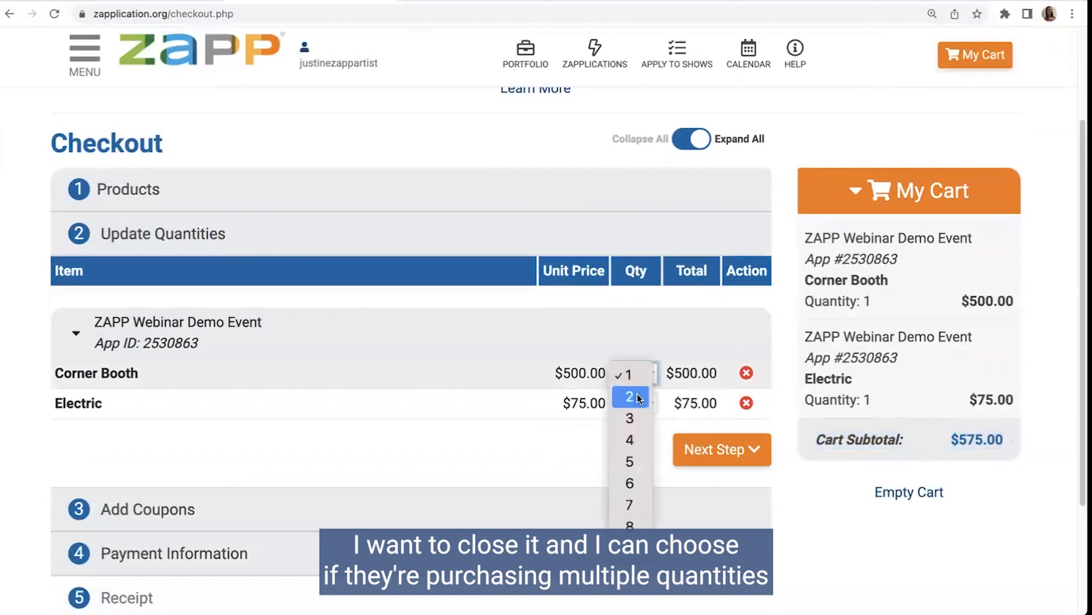
left_click(637, 375)
left_click(649, 401)
left_click(508, 420)
left_click(630, 408)
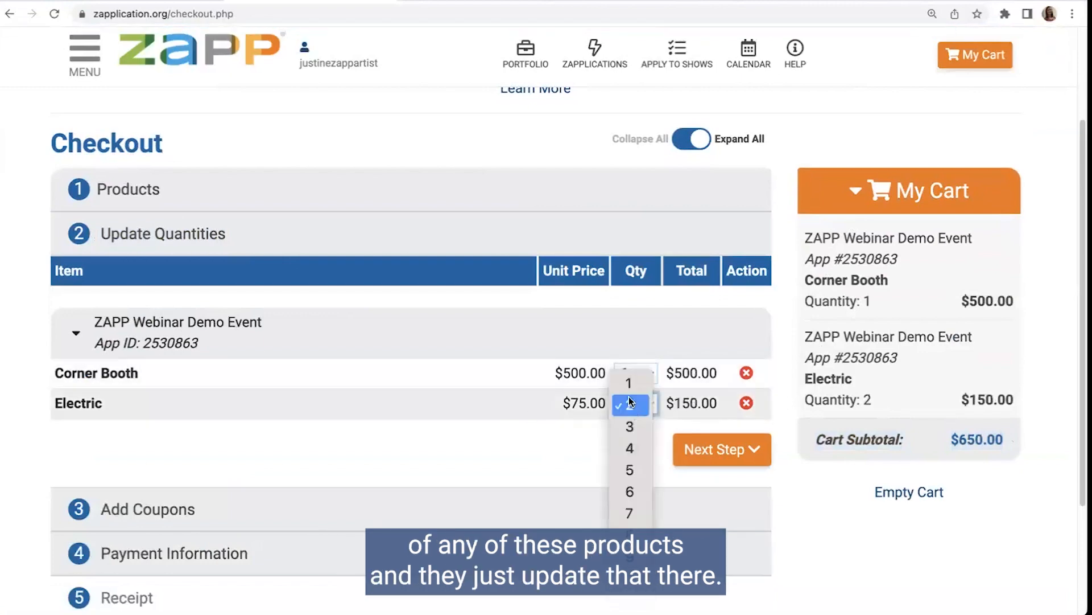
left_click(627, 386)
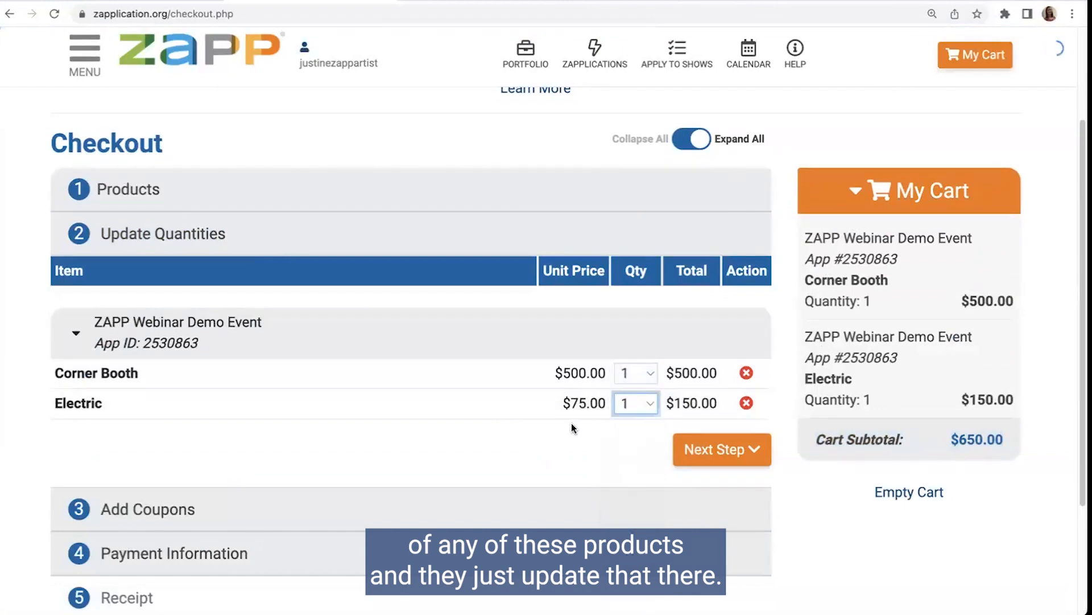
Step: Continue through the coupon stage to Payment Information without applying a coupon
left_click(701, 449)
scroll(624, 411, "down", 1)
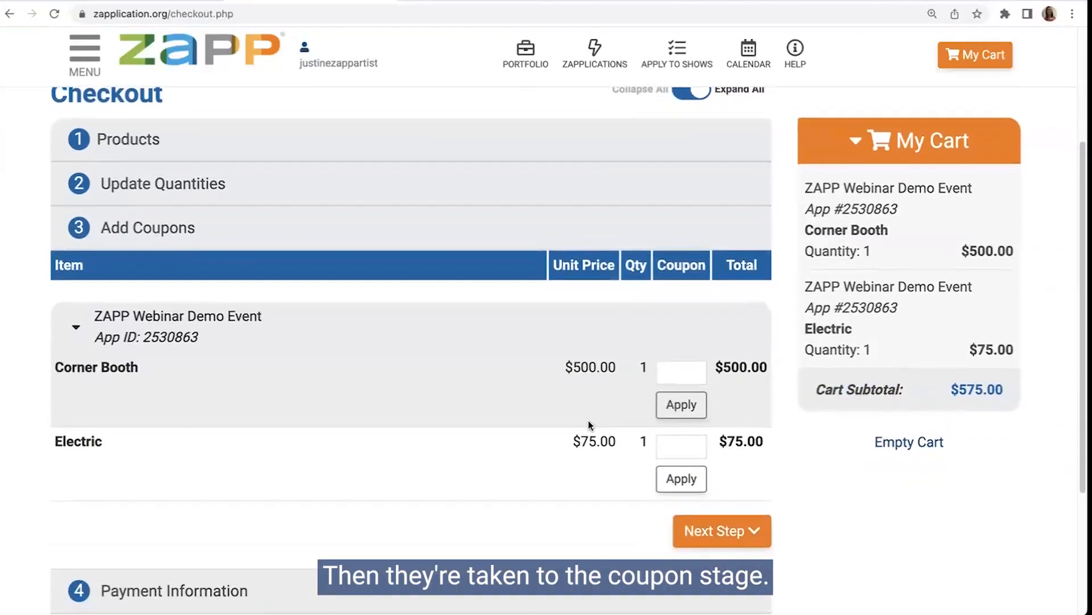
left_click(677, 373)
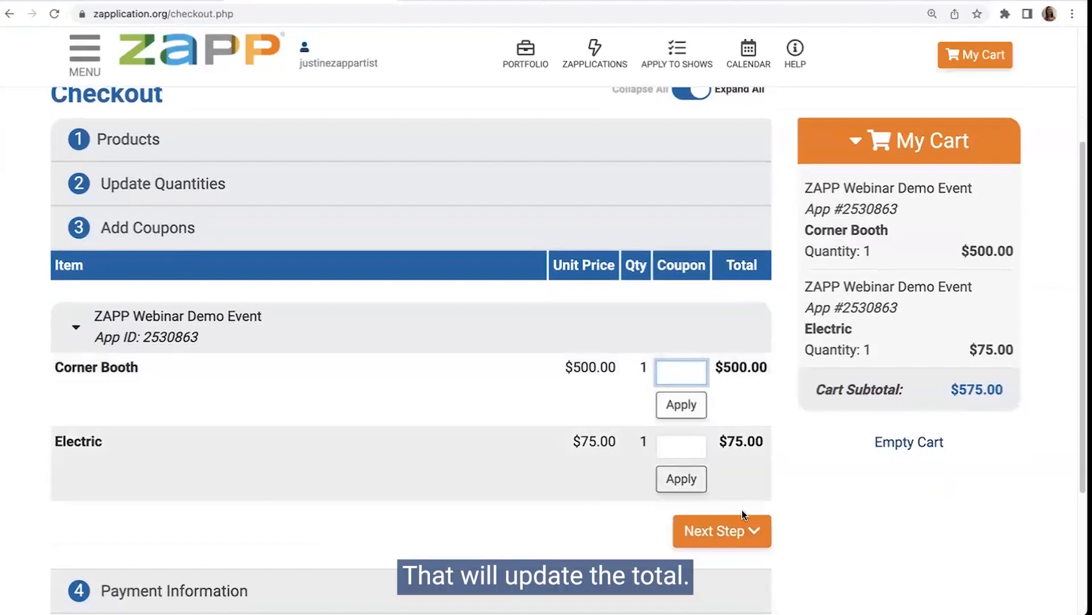
left_click(734, 528)
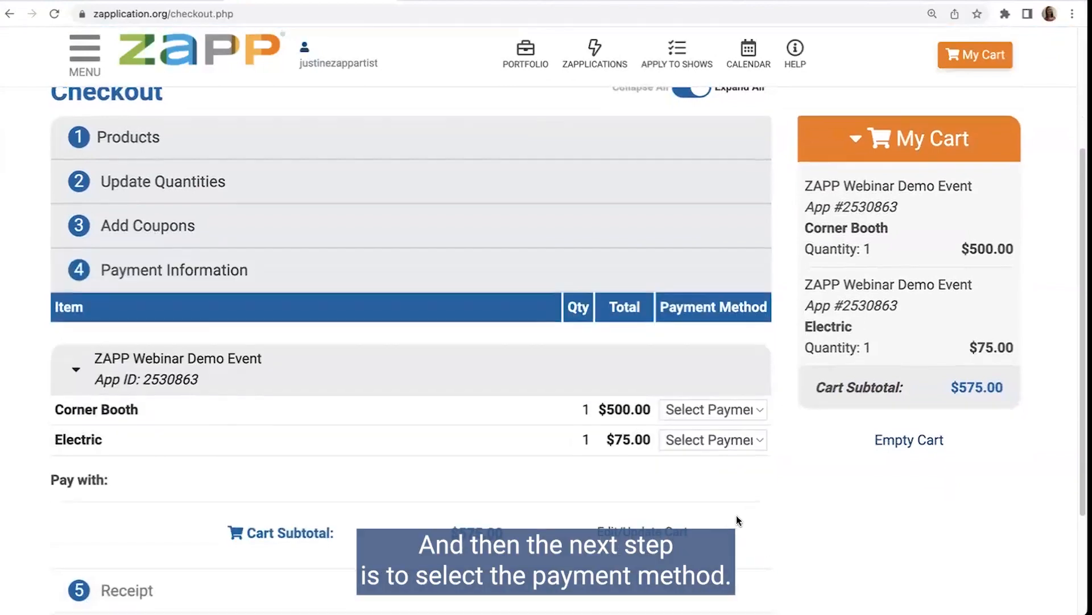
Step: Choose Credit Card/PayPal as payment method for the Corner Booth and Electric, and proceed to that payment form
left_click(708, 403)
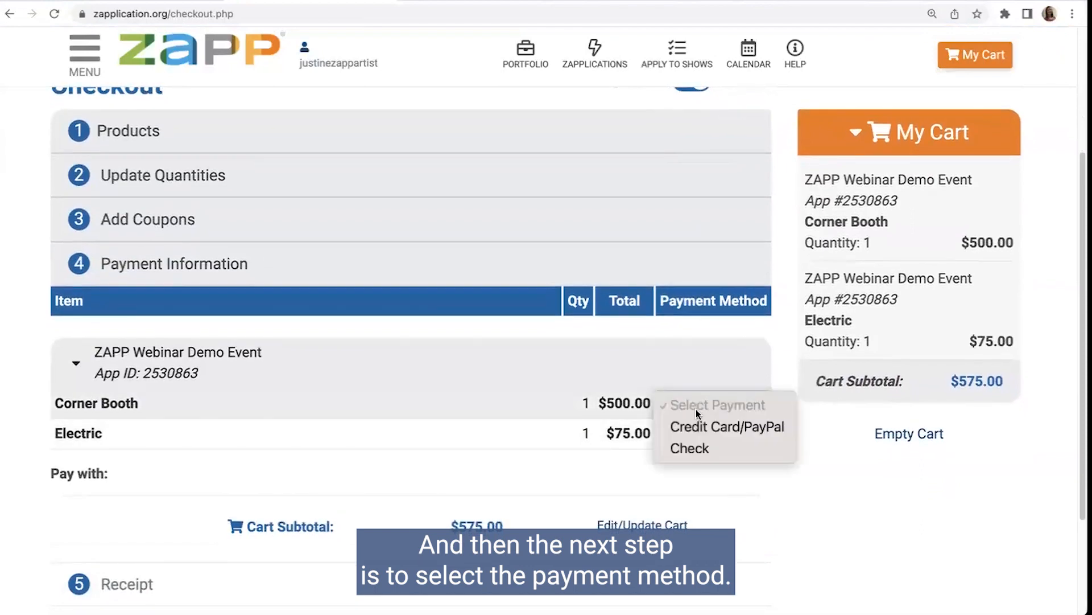
left_click(725, 427)
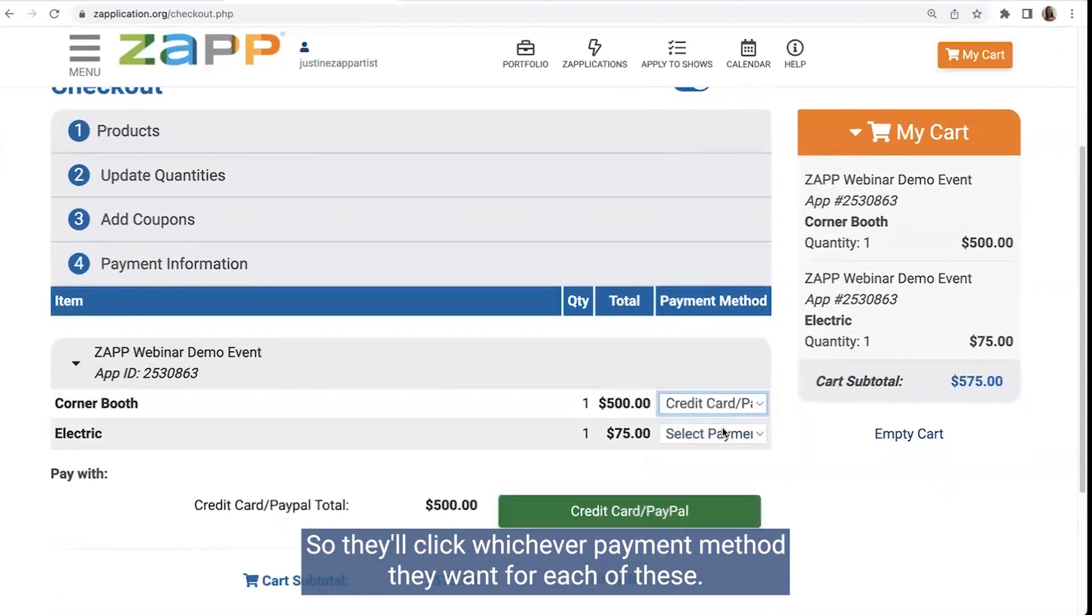
left_click(724, 433)
left_click(715, 462)
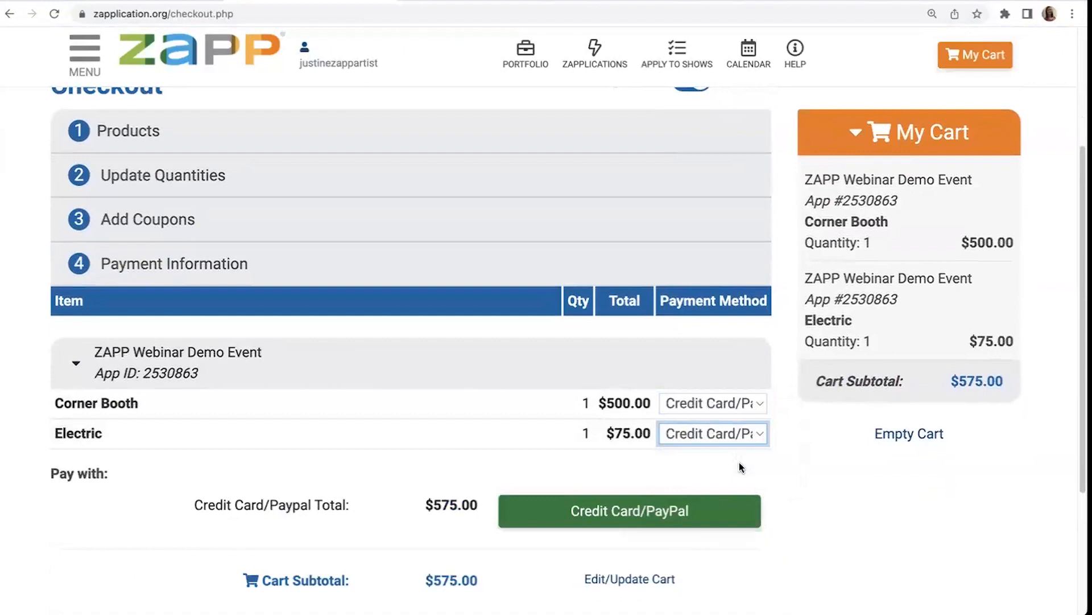
scroll(739, 462, "down", 3)
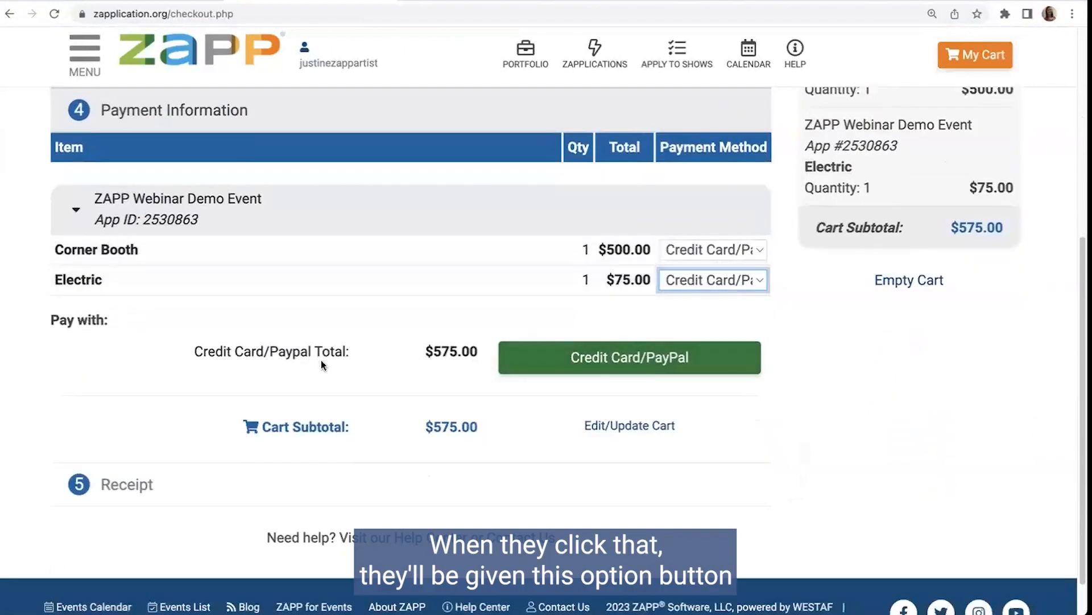
left_click(631, 365)
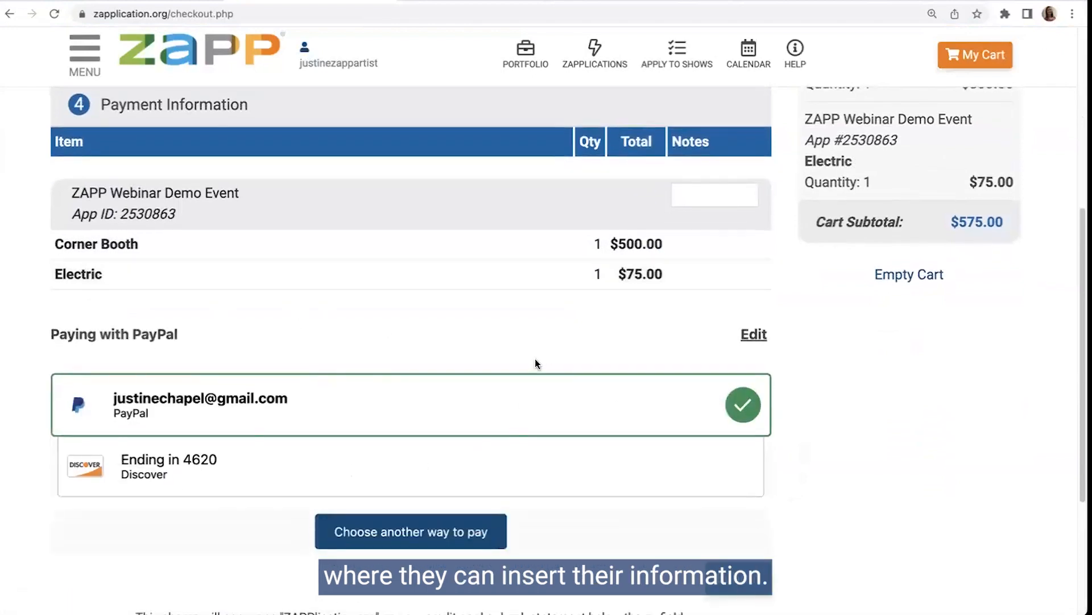
Step: Open the saved payment methods for editing and the Notes field, and return to the payment method selection
left_click(746, 343)
left_click(702, 199)
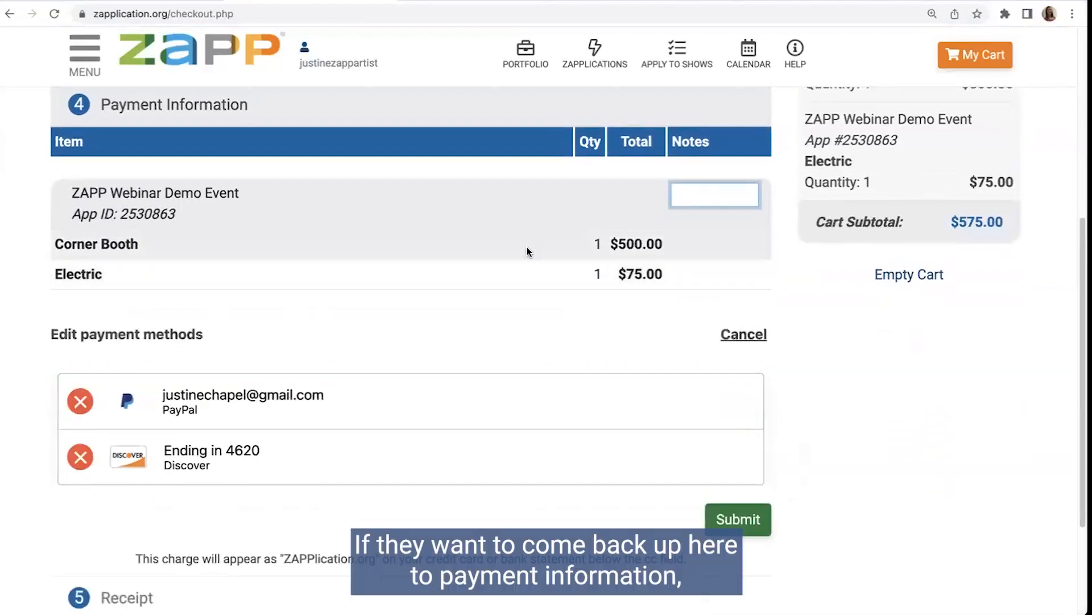
left_click(514, 124)
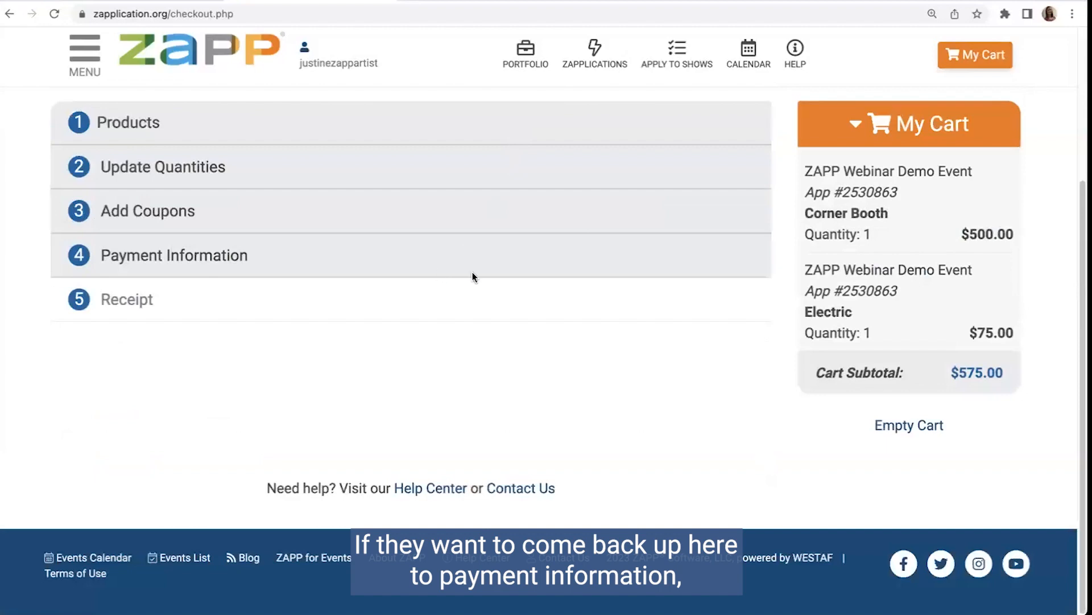
left_click(473, 273)
Step: Set the payment method of the Corner Booth and Electric to Check and proceed to the check payment form
left_click(715, 254)
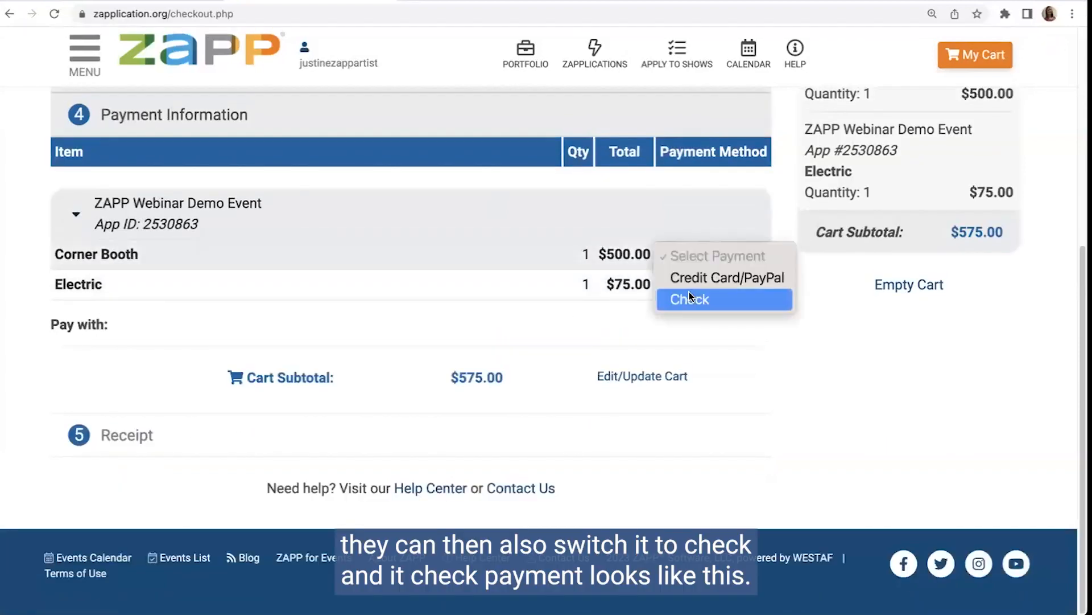
left_click(690, 294)
left_click(685, 282)
left_click(686, 328)
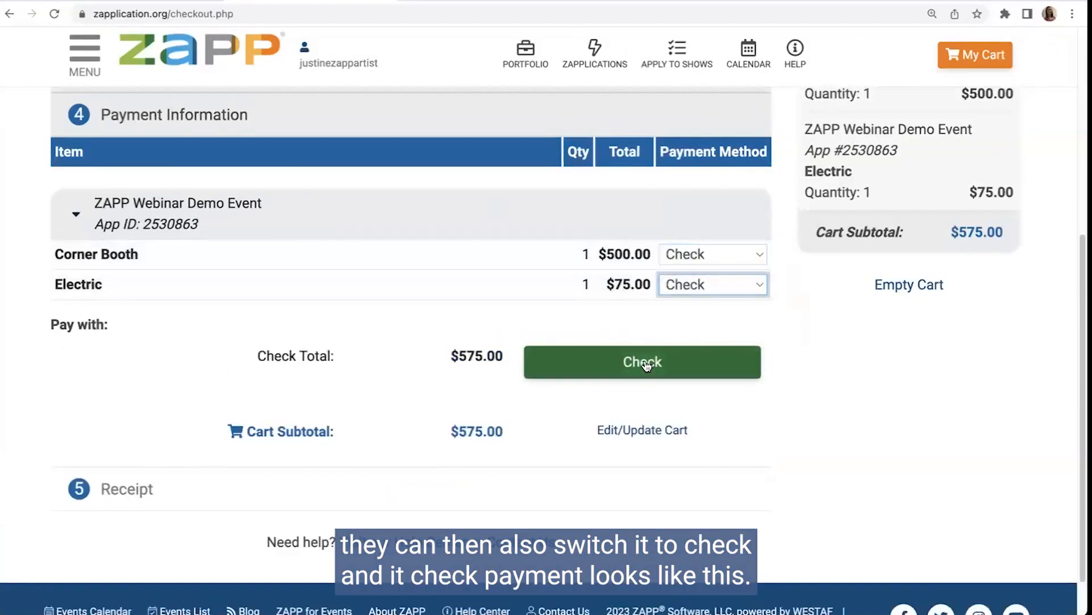
left_click(641, 361)
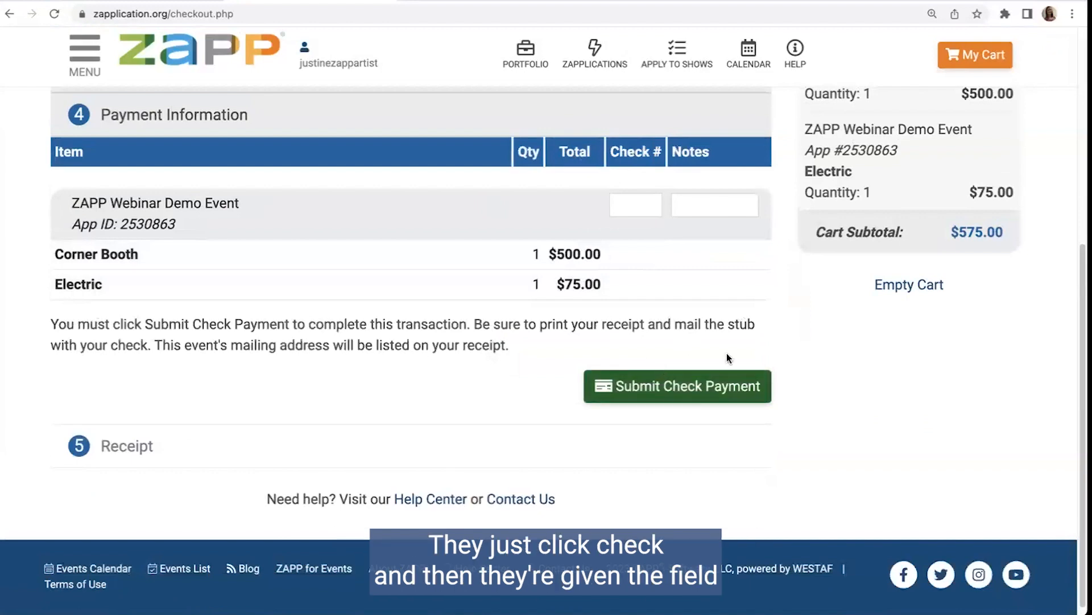
Step: Enter check number 1234 with blank notes, submit the check payment, and view the receipt
left_click(626, 204)
left_click(701, 204)
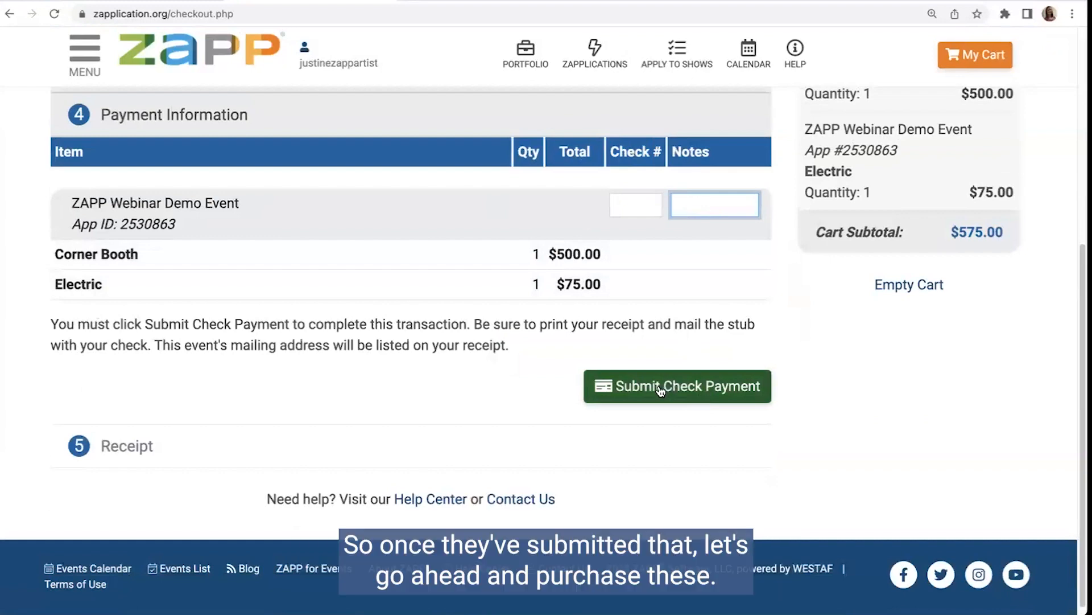
left_click(623, 208)
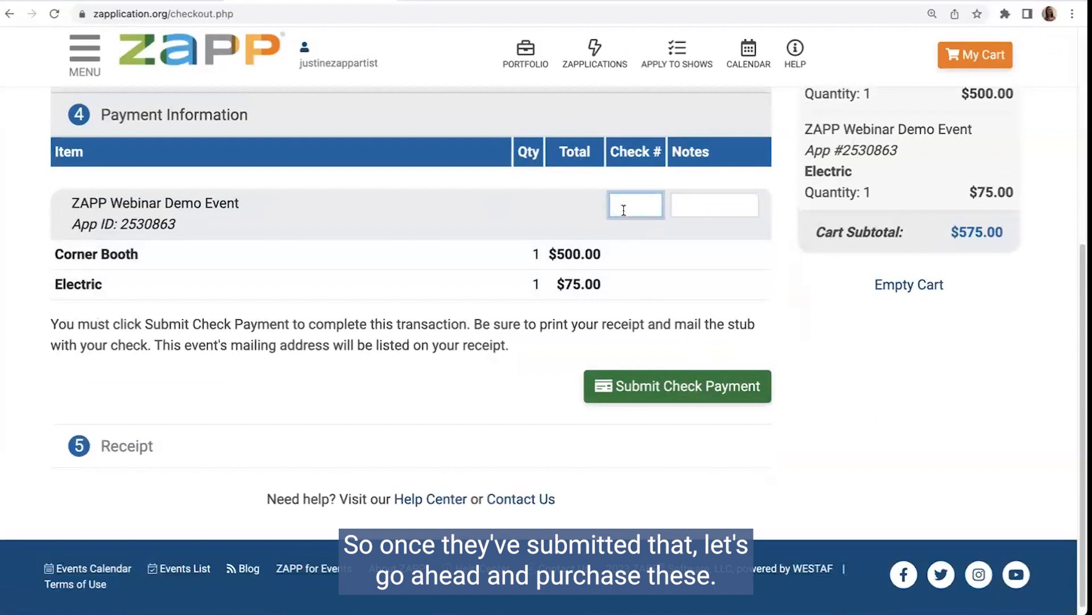
type("1234")
left_click(699, 205)
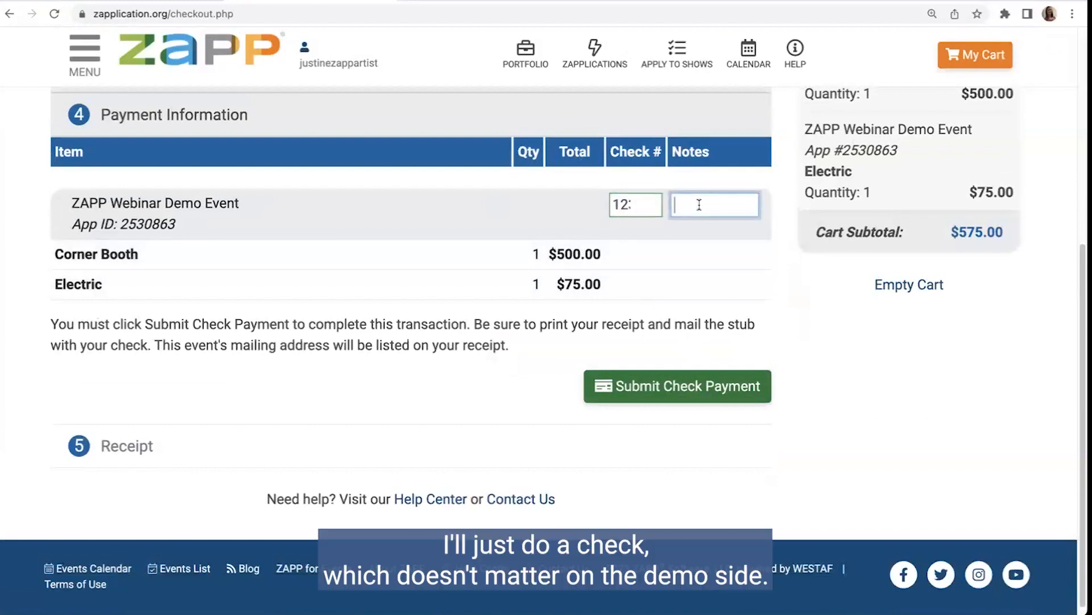
left_click(669, 385)
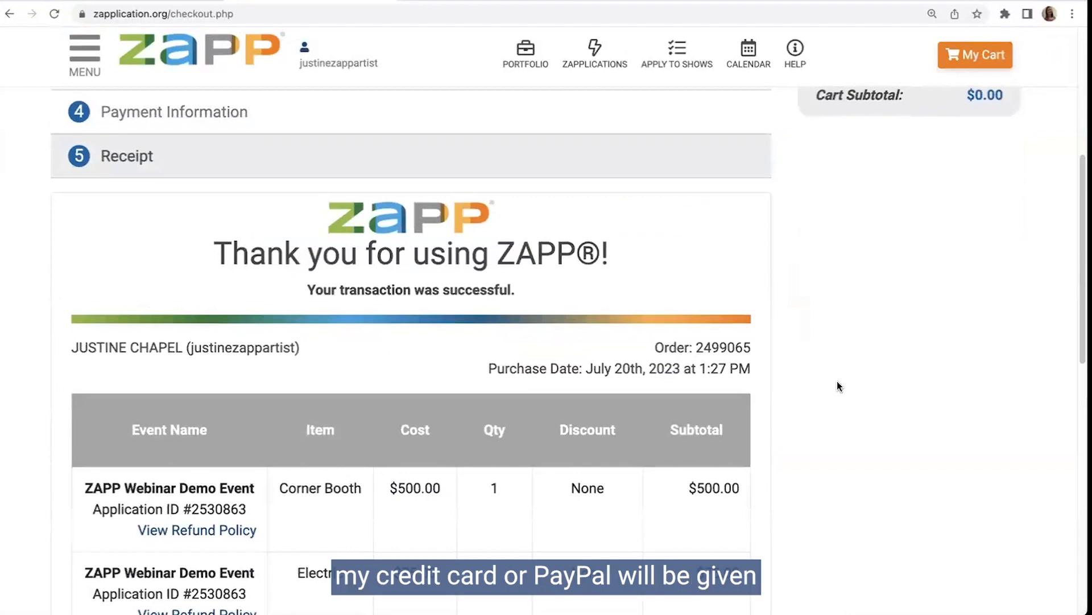
scroll(838, 380, "down", 1)
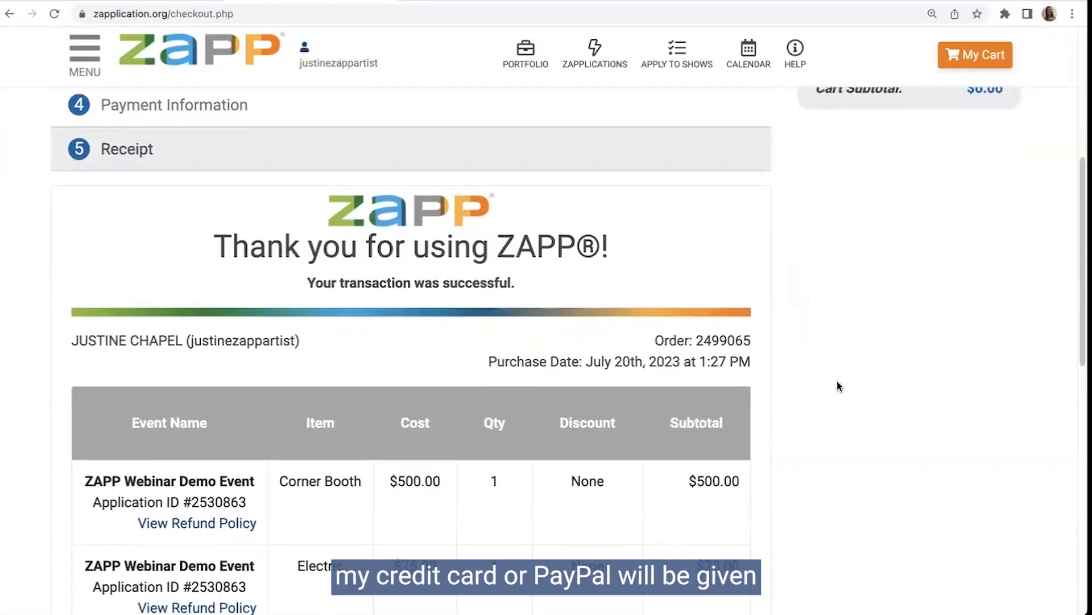
Step: Review the check payment receipt, from the purchased items and total paid to the festival's mailing address and the print option
scroll(838, 380, "down", 3)
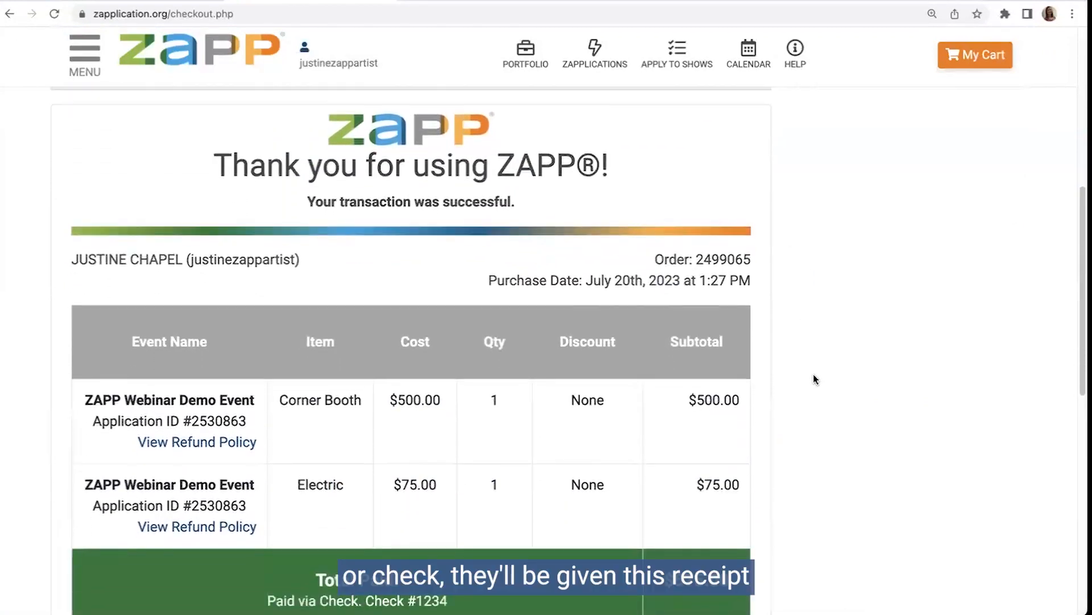
scroll(736, 361, "down", 2)
scroll(736, 361, "down", 2)
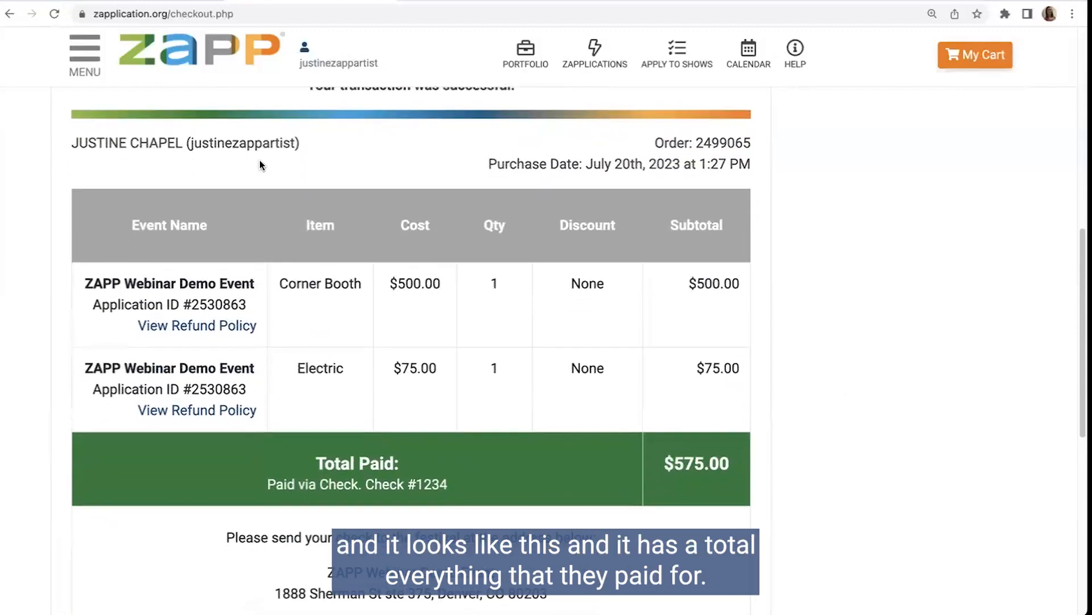
scroll(483, 369, "down", 2)
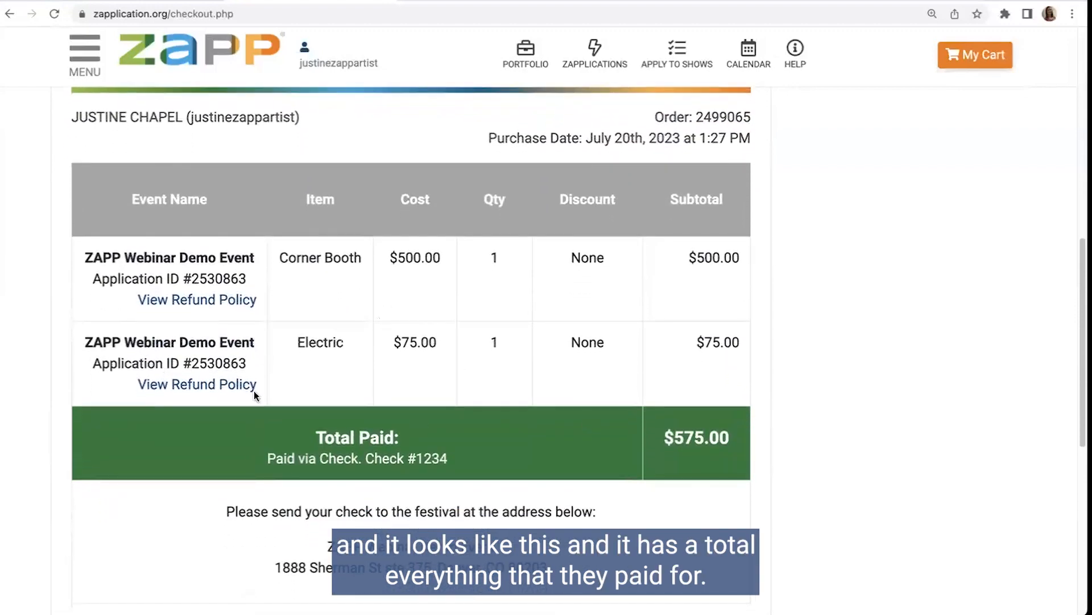
scroll(254, 391, "down", 5)
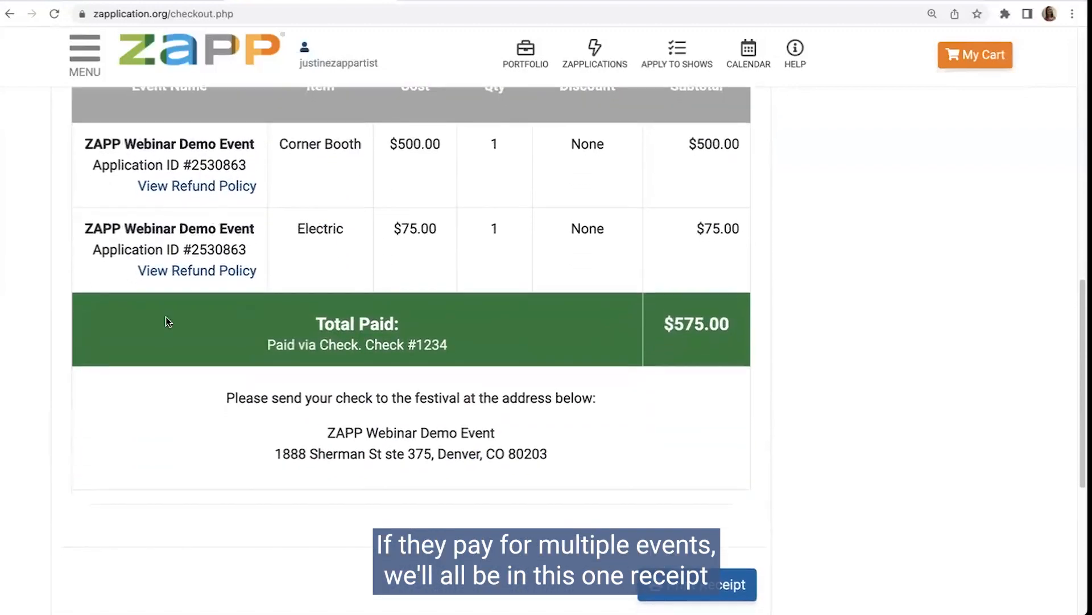
scroll(574, 372, "down", 3)
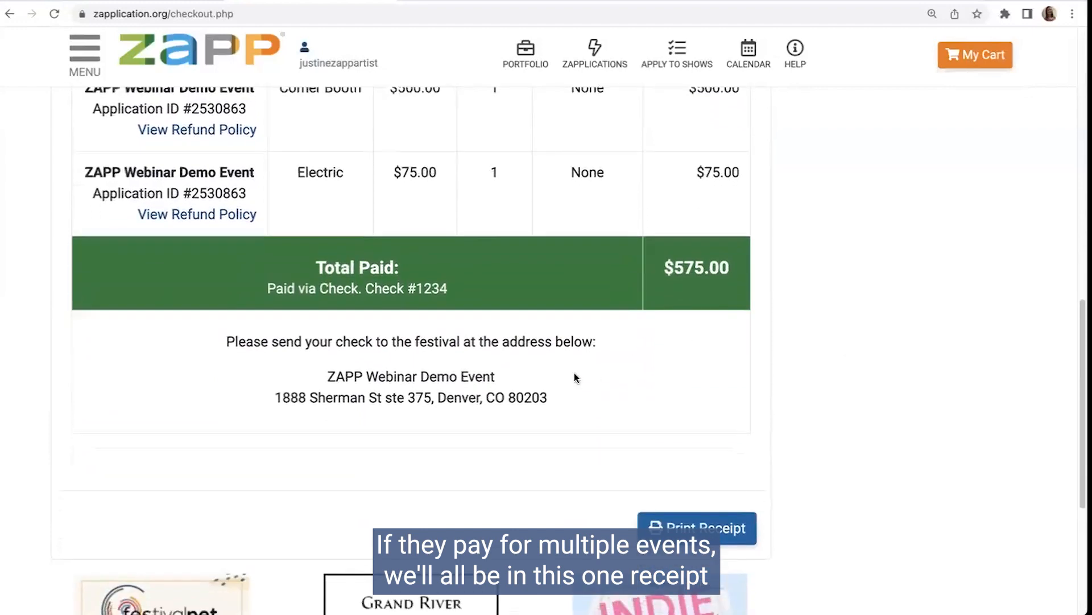
left_click_drag(327, 354, 571, 378)
left_click(570, 373)
scroll(589, 371, "down", 3)
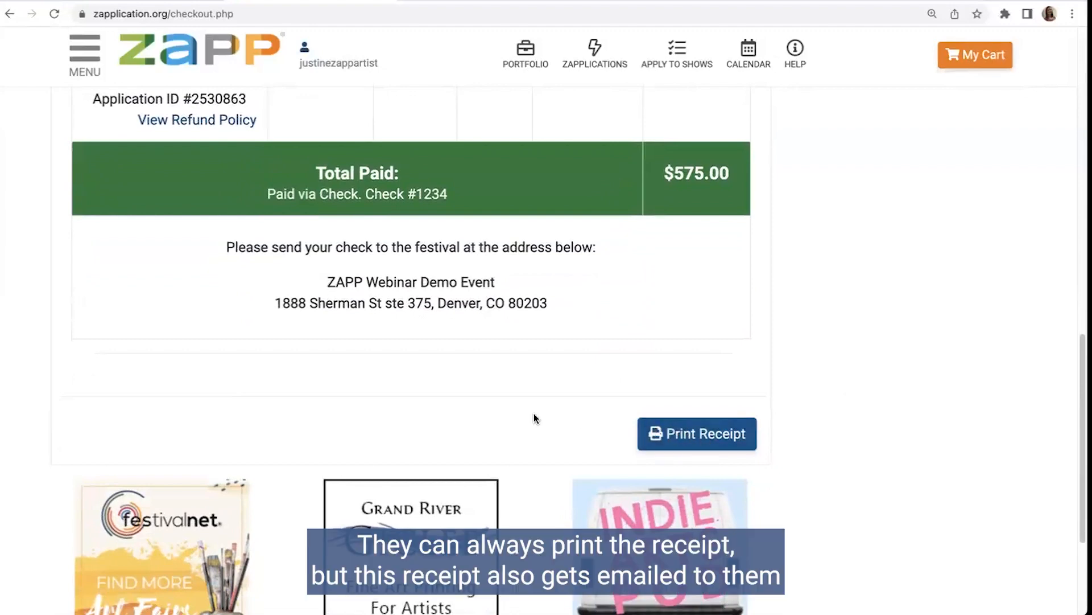
scroll(525, 402, "up", 10)
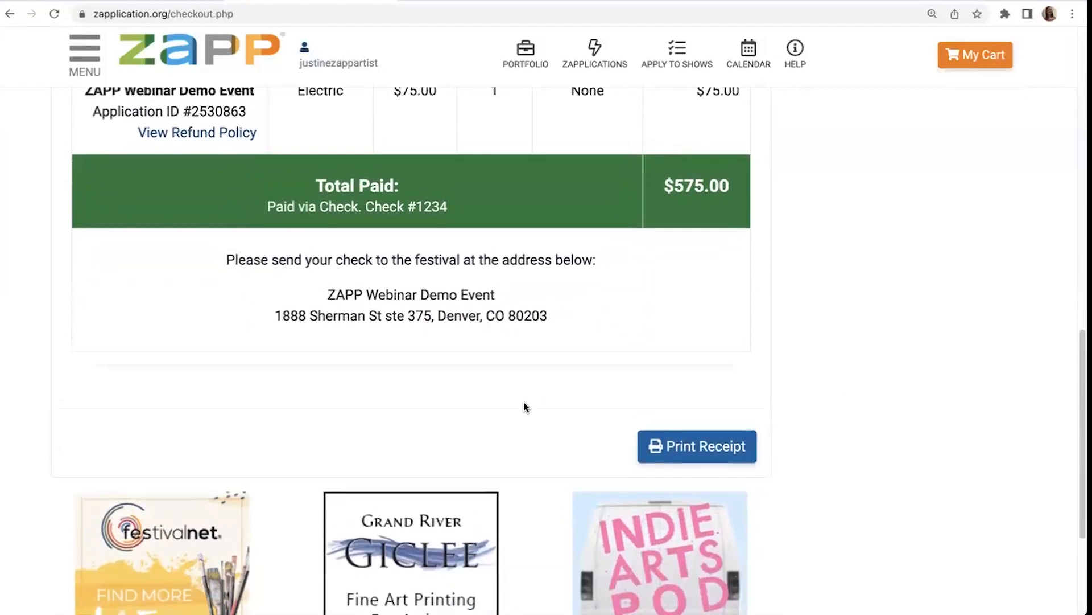
Step: Go to the artist's applications page, view the receipt for the Corner Booth payment, and close it
left_click(590, 54)
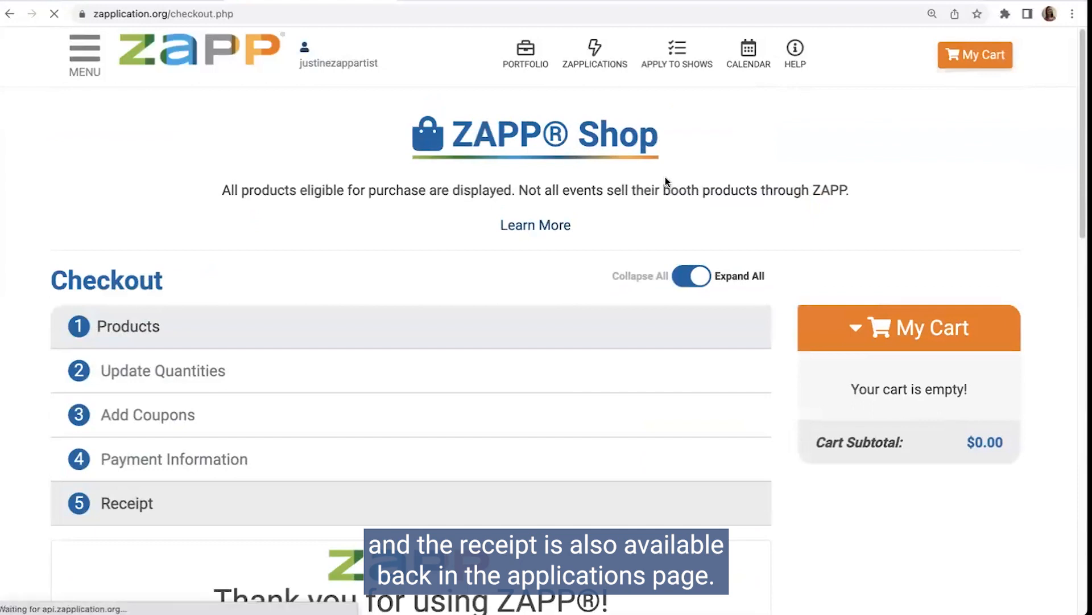
scroll(322, 341, "down", 2)
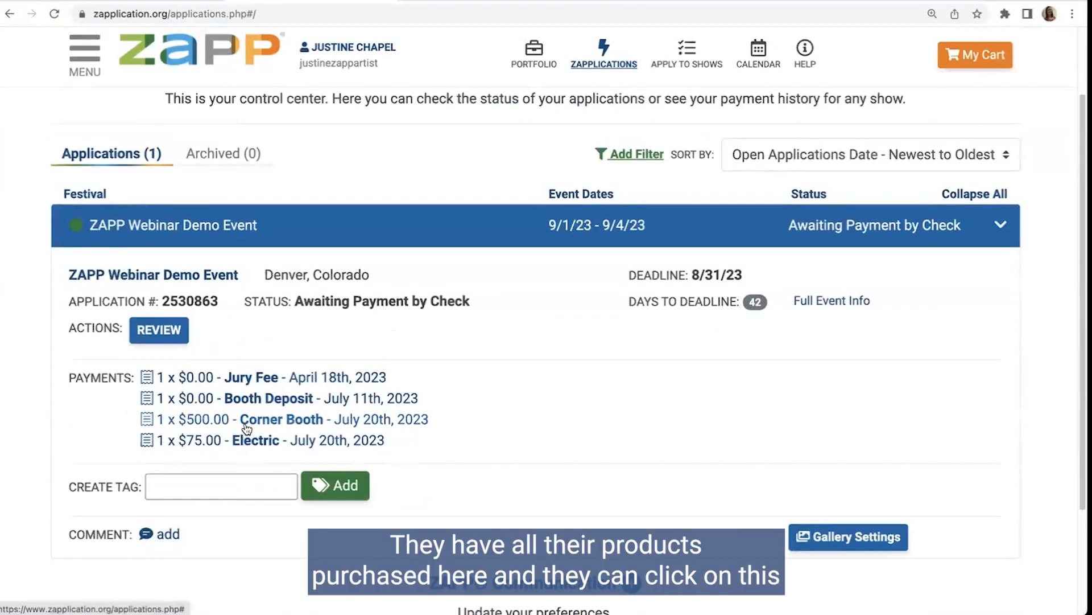
left_click(146, 422)
scroll(593, 391, "down", 4)
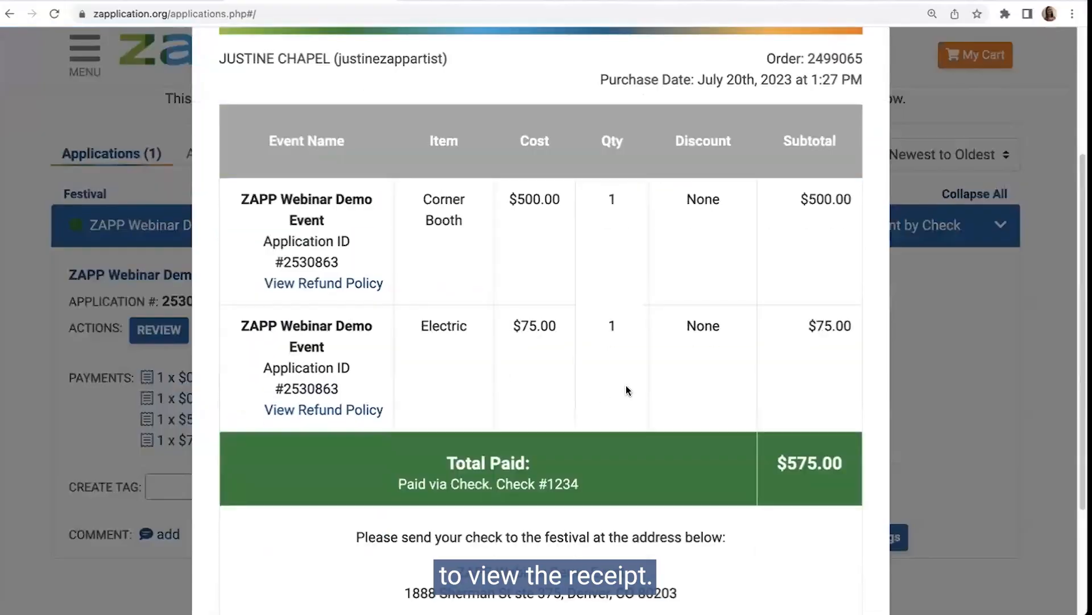
scroll(626, 384, "up", 4)
left_click(870, 77)
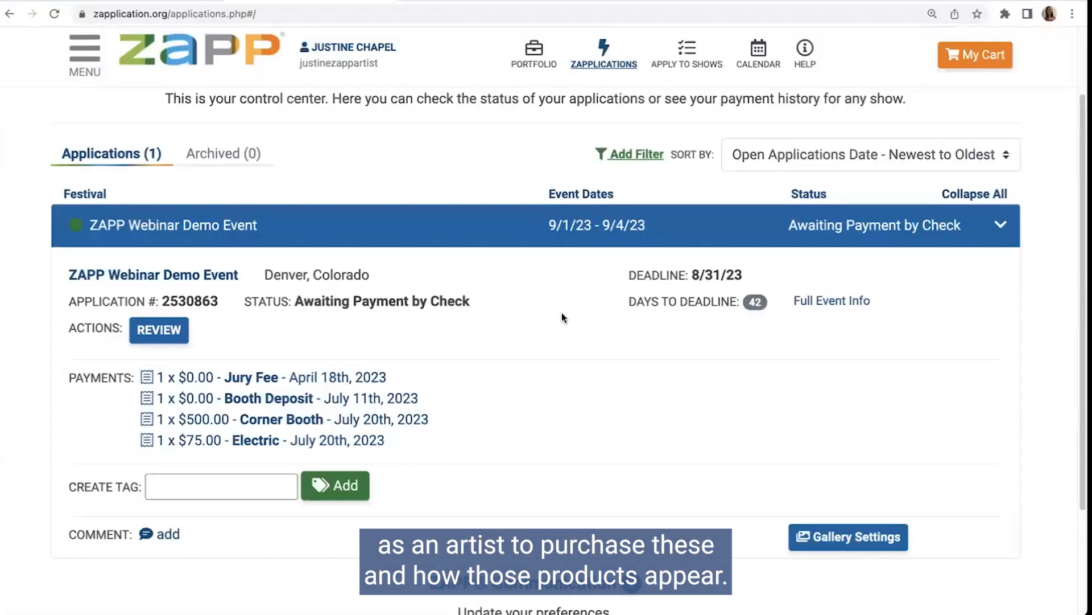
scroll(651, 3, "up", 1)
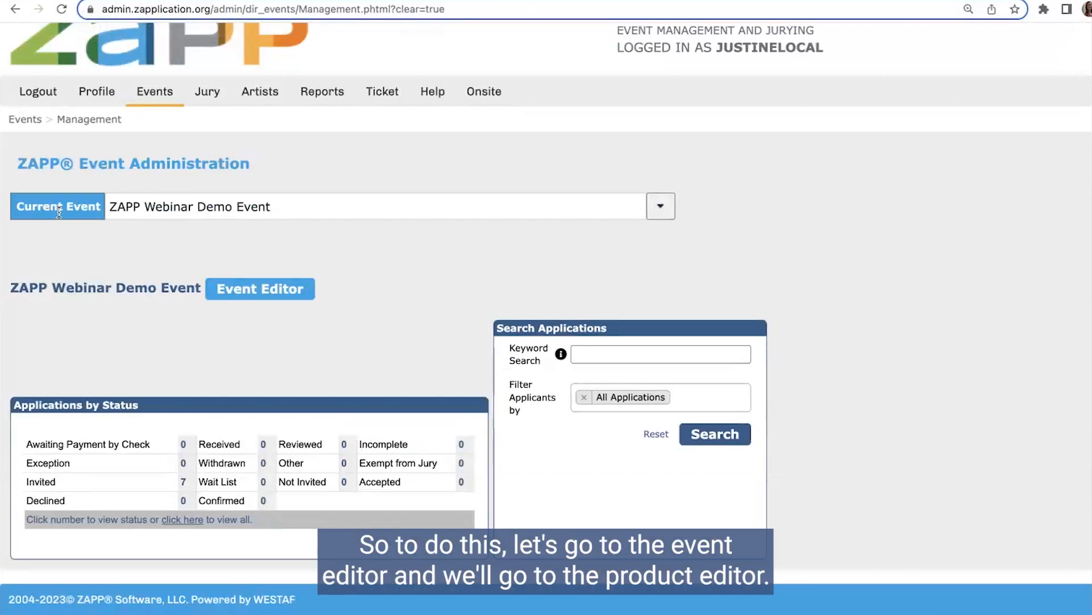
Step: In the demo event's product editor, deactivate Corner Booth, Electric and Small Booth, keep Booth Deposit active, and save the products
left_click(276, 286)
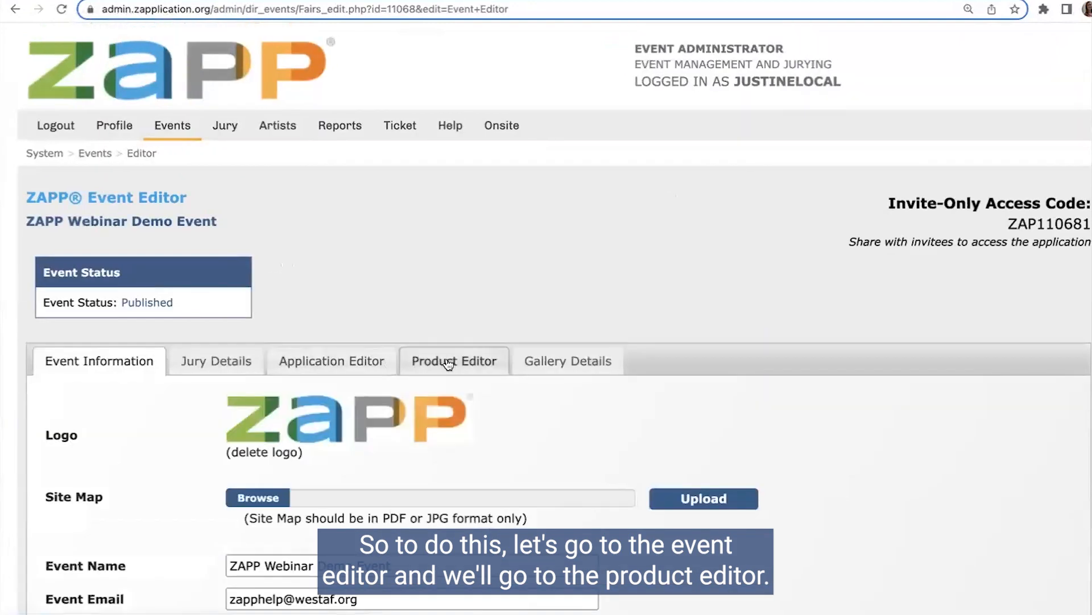
left_click(449, 363)
scroll(452, 310, "down", 5)
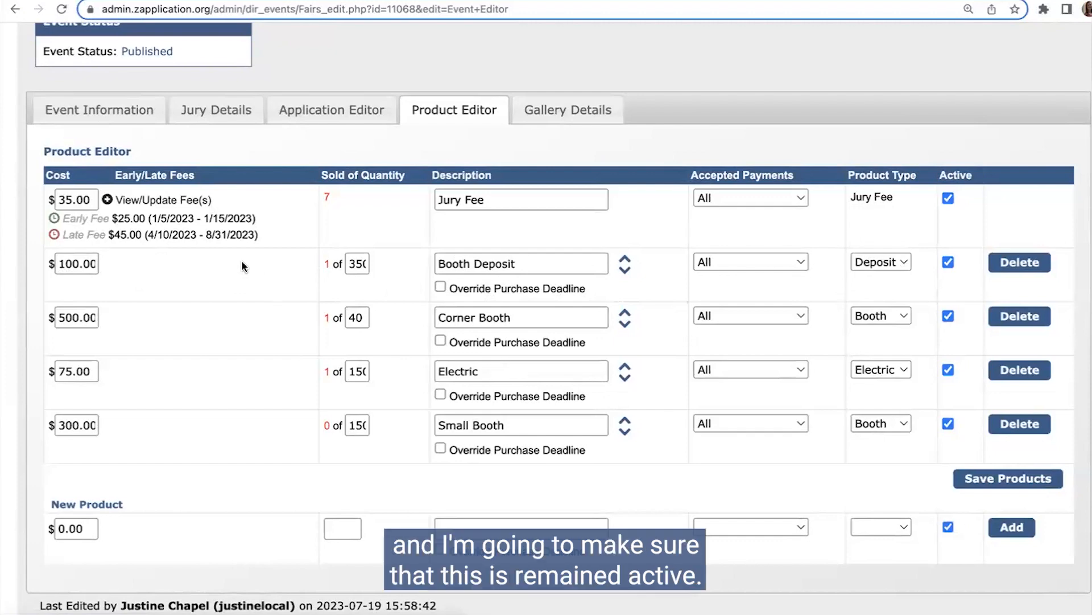
scroll(241, 261, "down", 1)
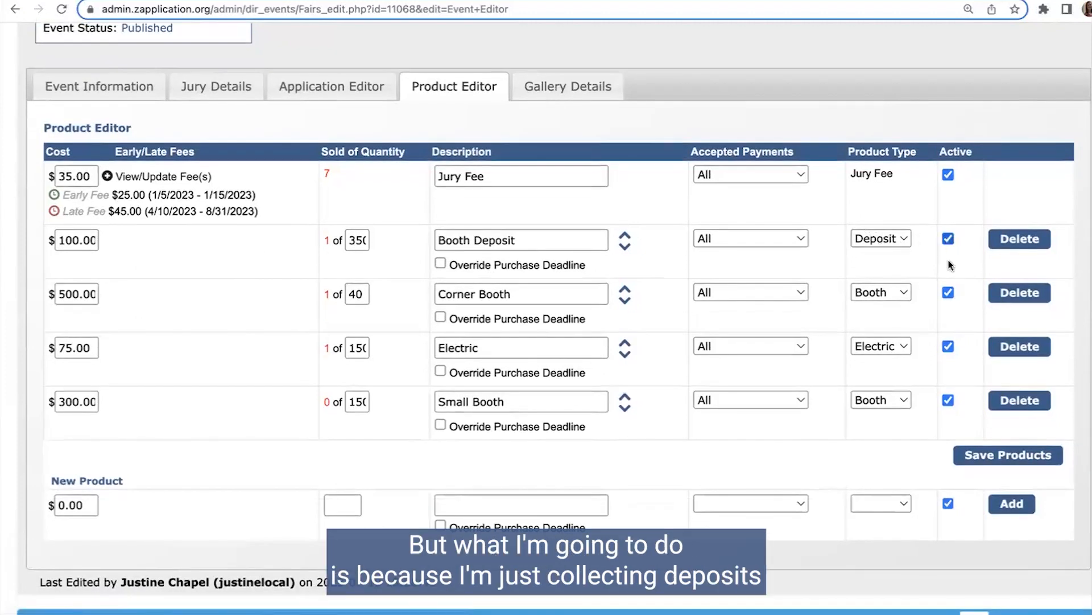
left_click(949, 293)
left_click(948, 347)
left_click(948, 401)
left_click(984, 456)
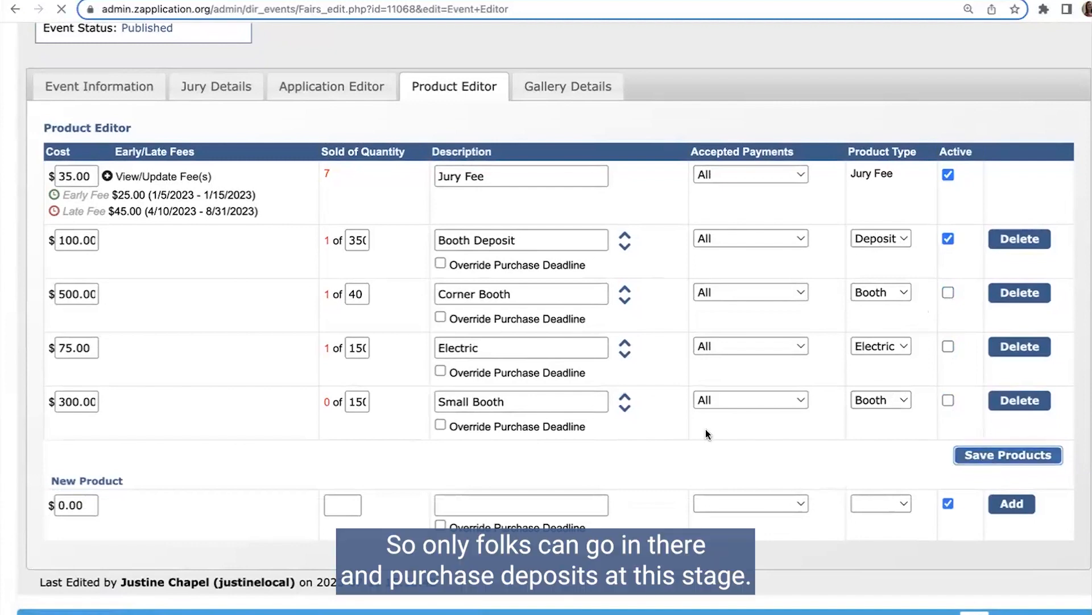
scroll(705, 416, "down", 1)
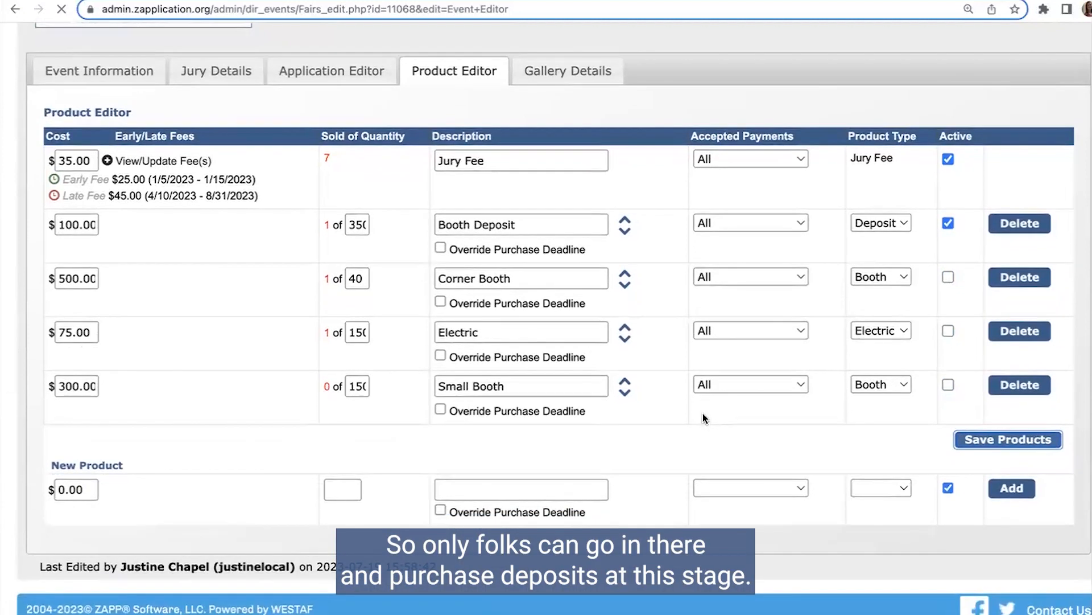
scroll(654, 412, "down", 5)
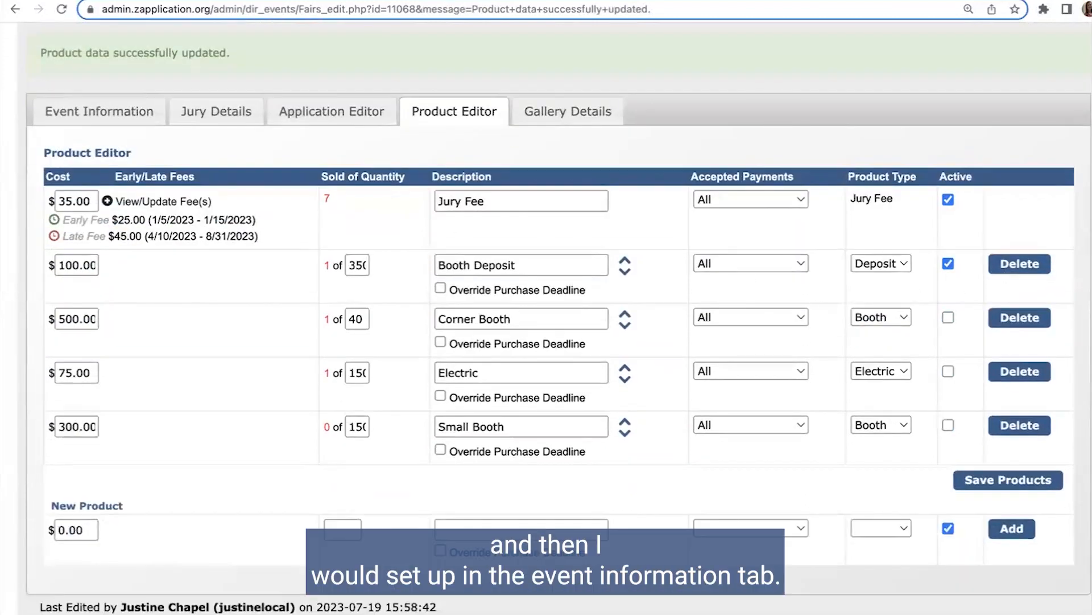
Step: Set the event's Accept Invitation & Purchase Deadline to 08/15/2023 in the event information and save
left_click(94, 114)
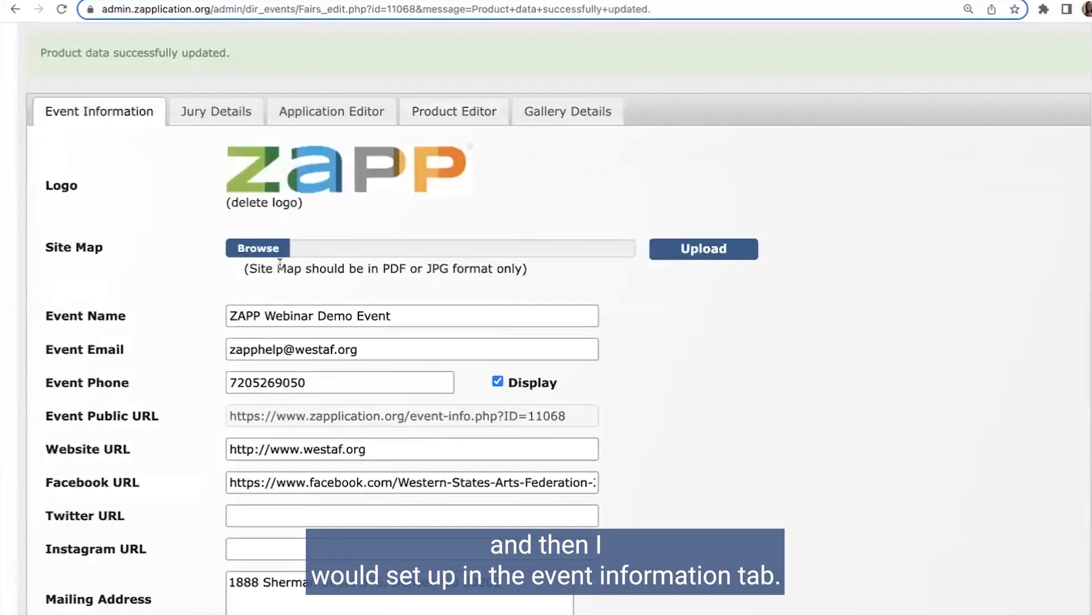
scroll(155, 246, "down", 15)
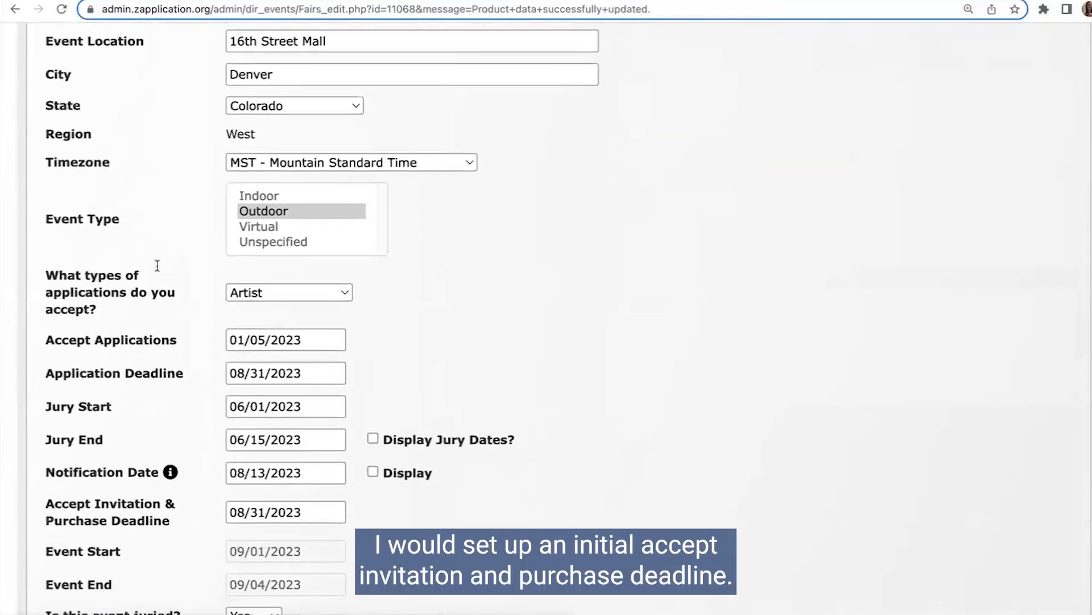
scroll(106, 397, "down", 1)
left_click_drag(46, 387, 168, 410)
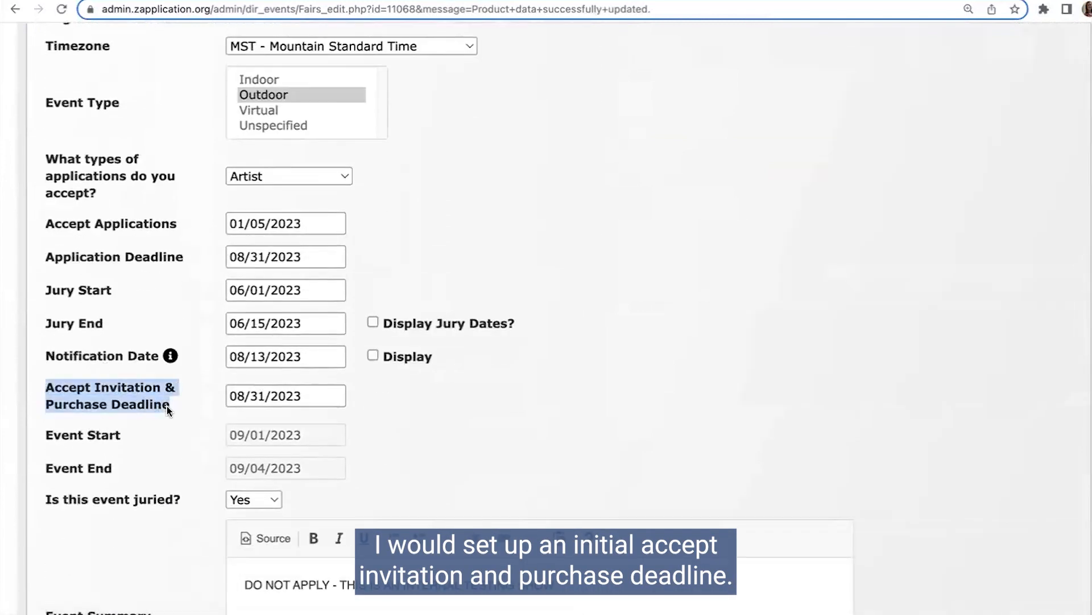
left_click(261, 397)
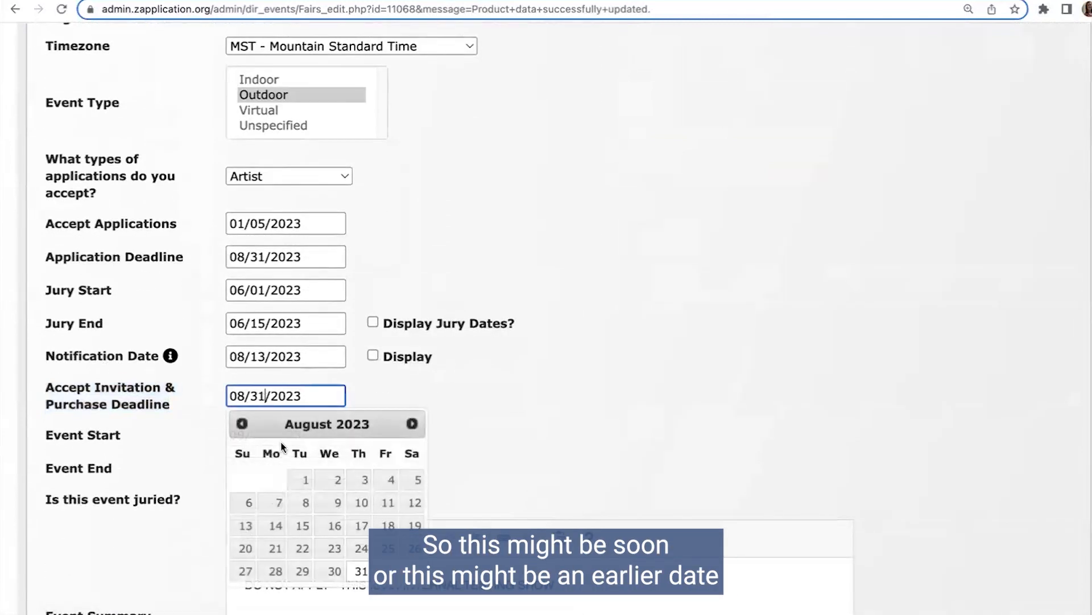
left_click(302, 525)
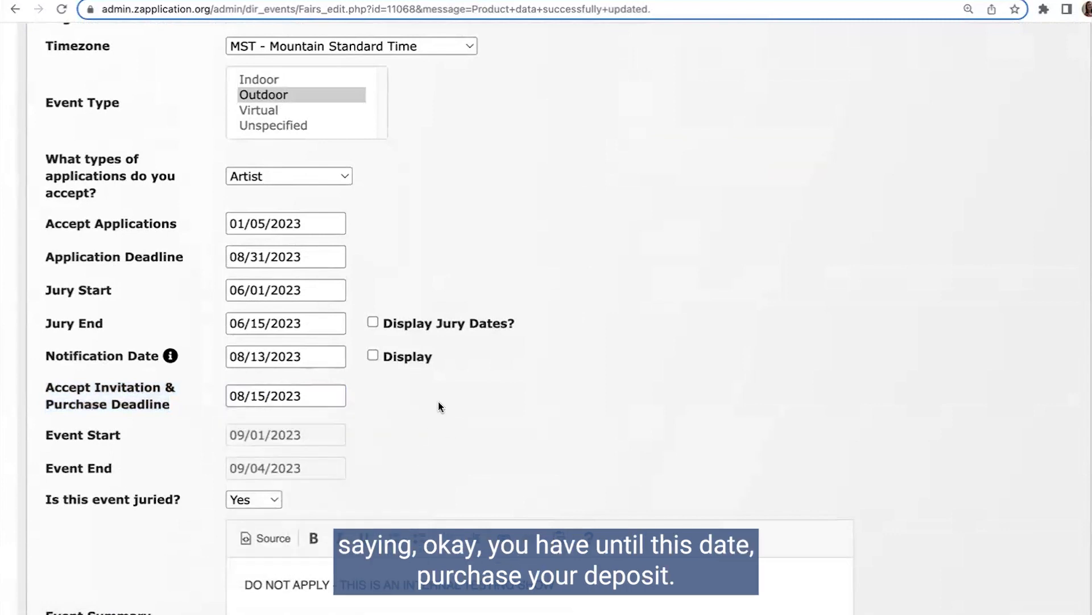
scroll(438, 407, "down", 6)
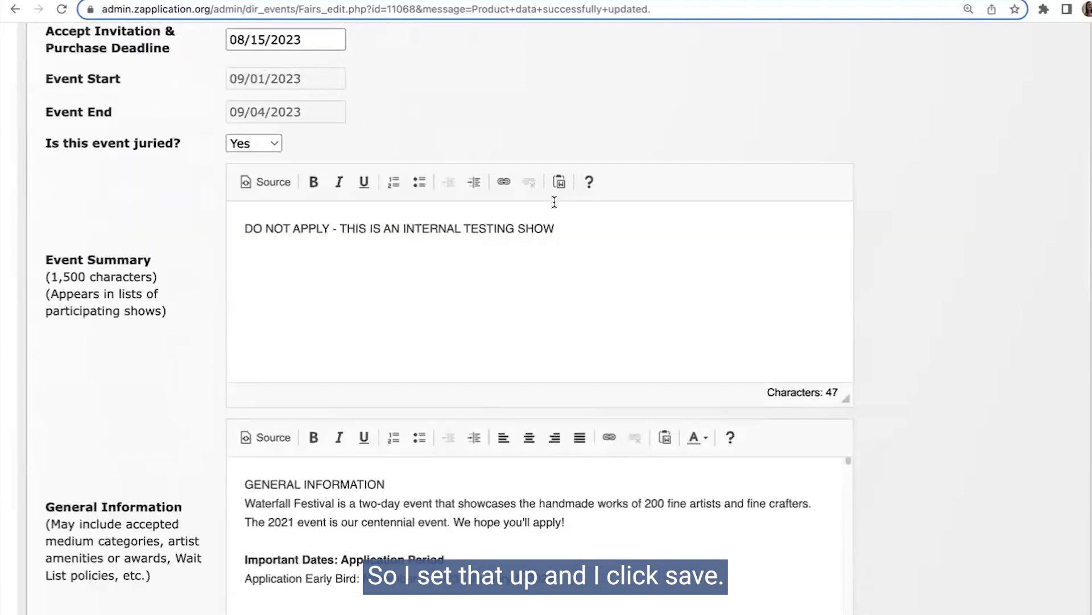
scroll(554, 202, "down", 20)
left_click(162, 505)
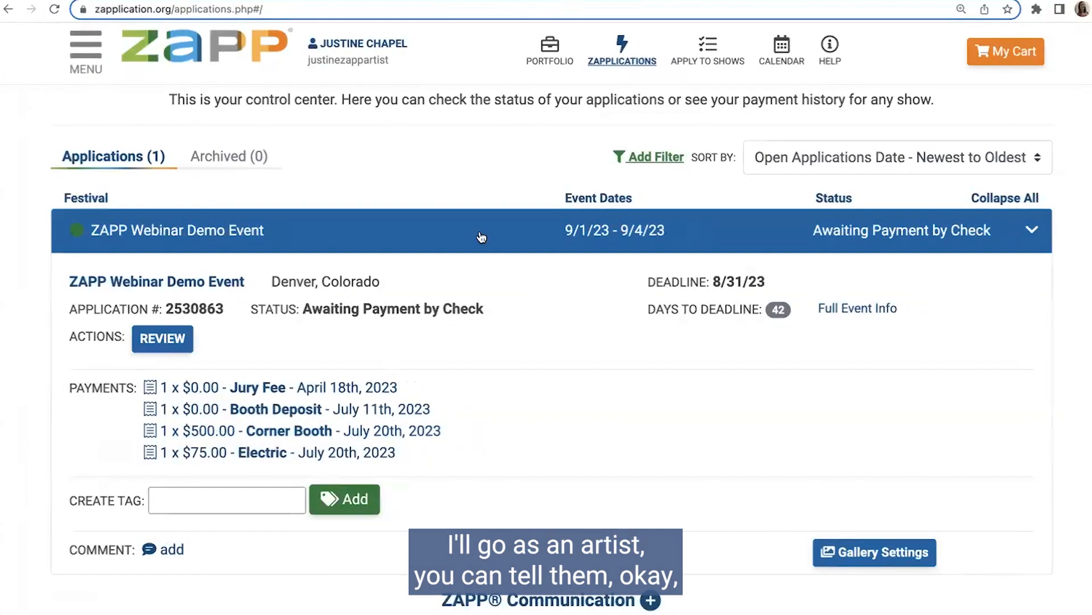
Step: Switch to the artist's account and check which products the shop checkout offers for purchase
left_click(1013, 60)
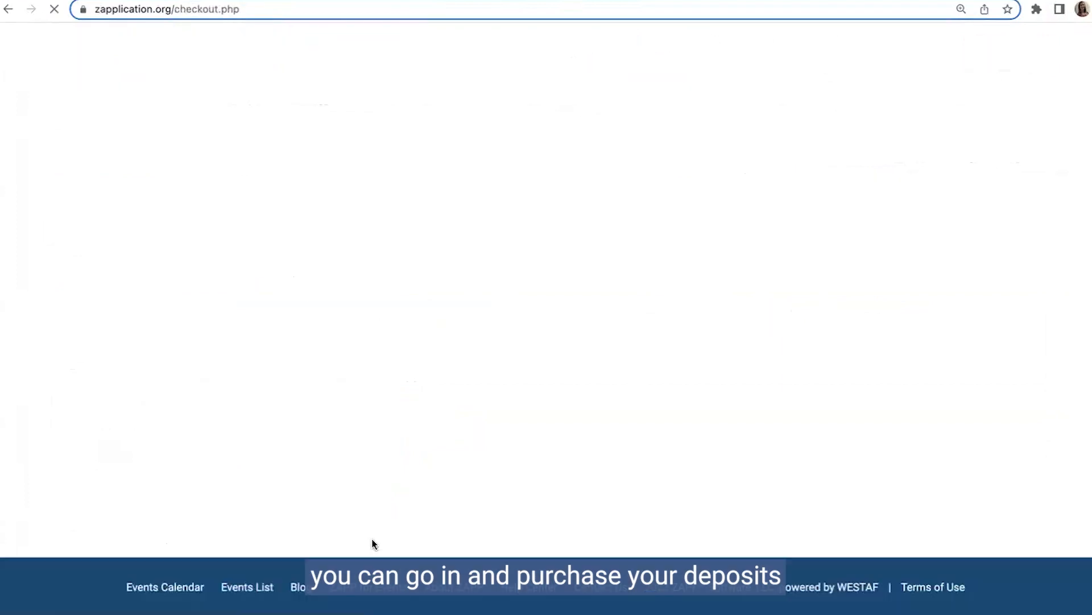
scroll(317, 349, "down", 3)
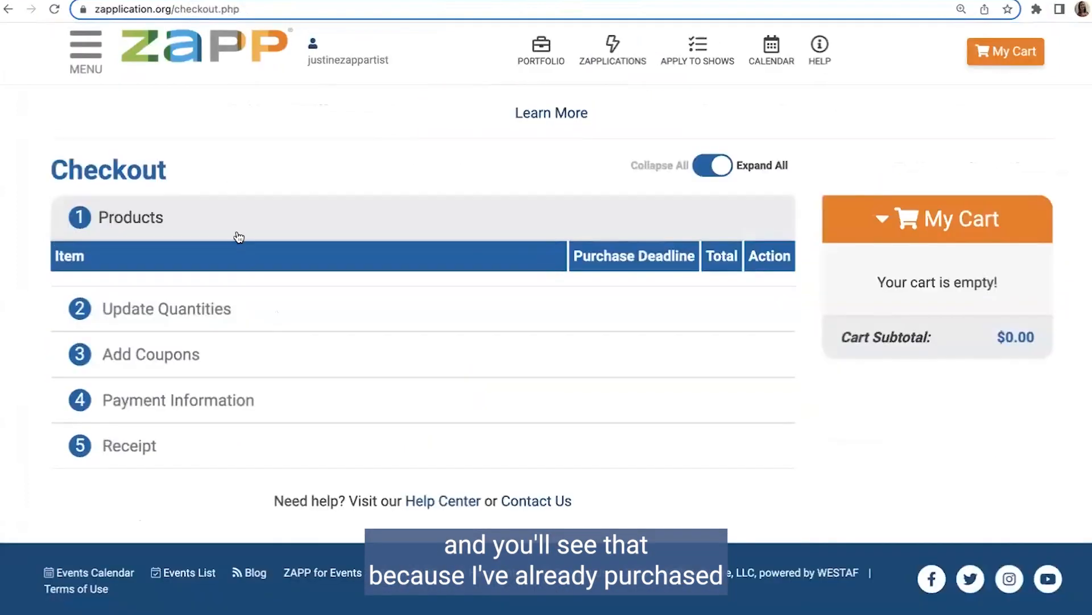
left_click(237, 231)
left_click(234, 267)
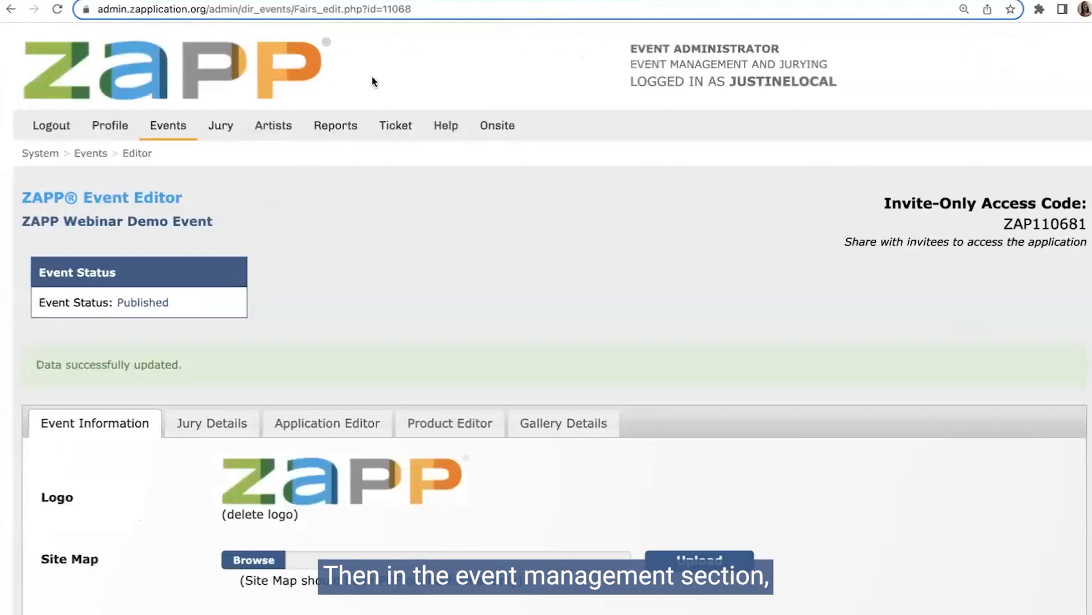
Step: Return to the administrator's event management page and check the demo event's applications by status
mouse_move(168, 126)
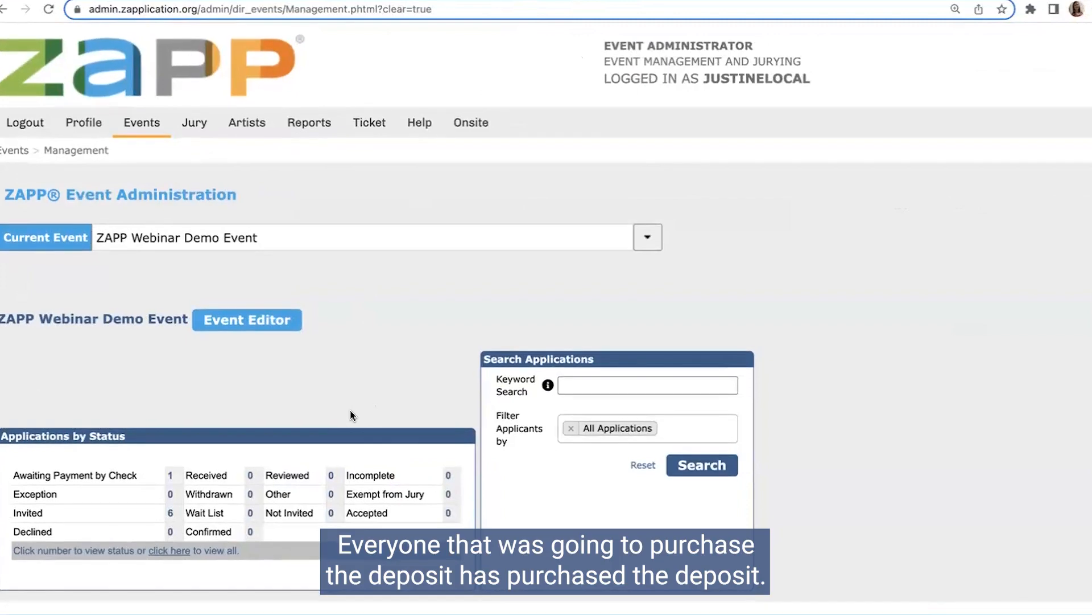
scroll(327, 388, "down", 1)
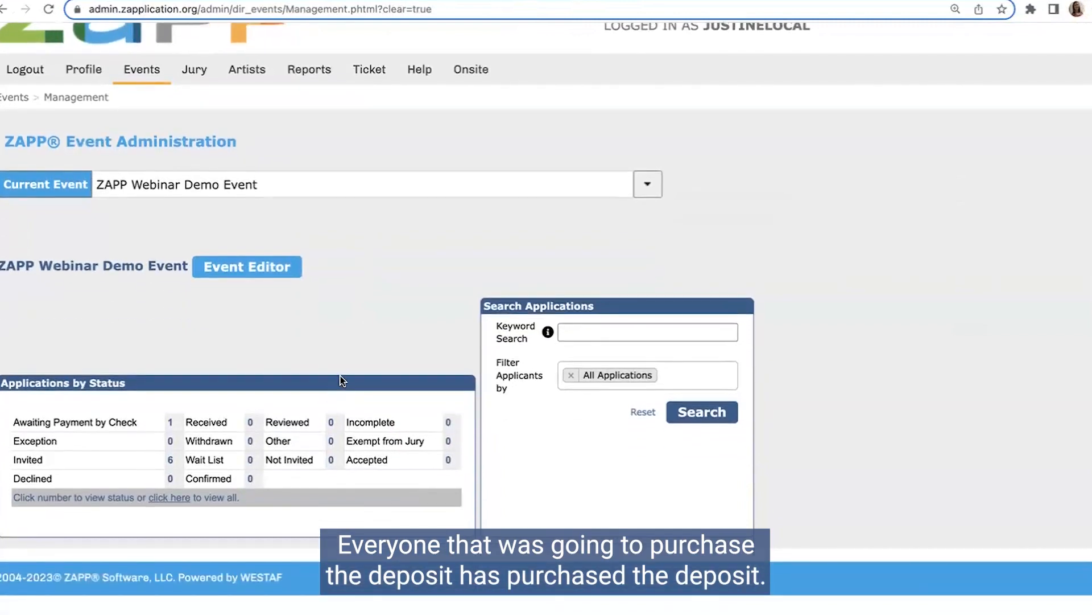
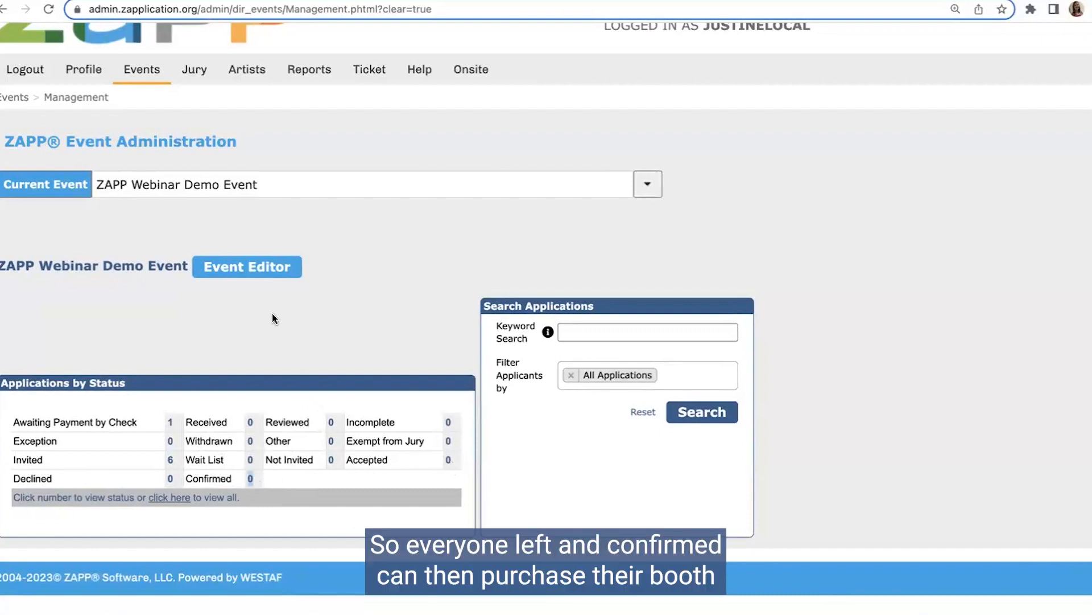
Step: Open the demo event's editor, set the Accept Invitation & Purchase Deadline to 08/31/2023, and save the event information
left_click(246, 266)
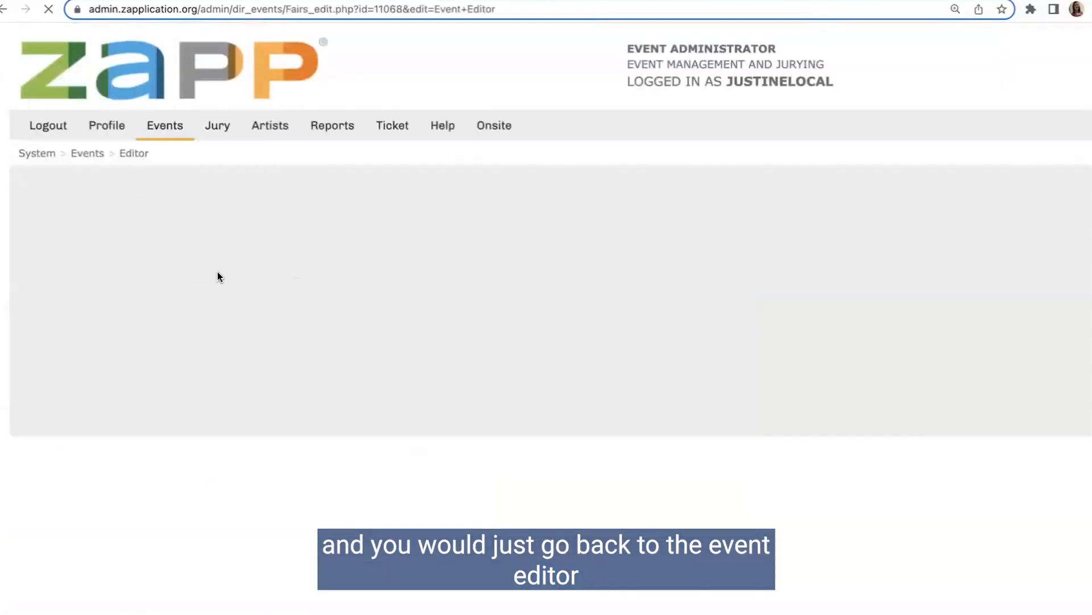
scroll(218, 429, "down", 15)
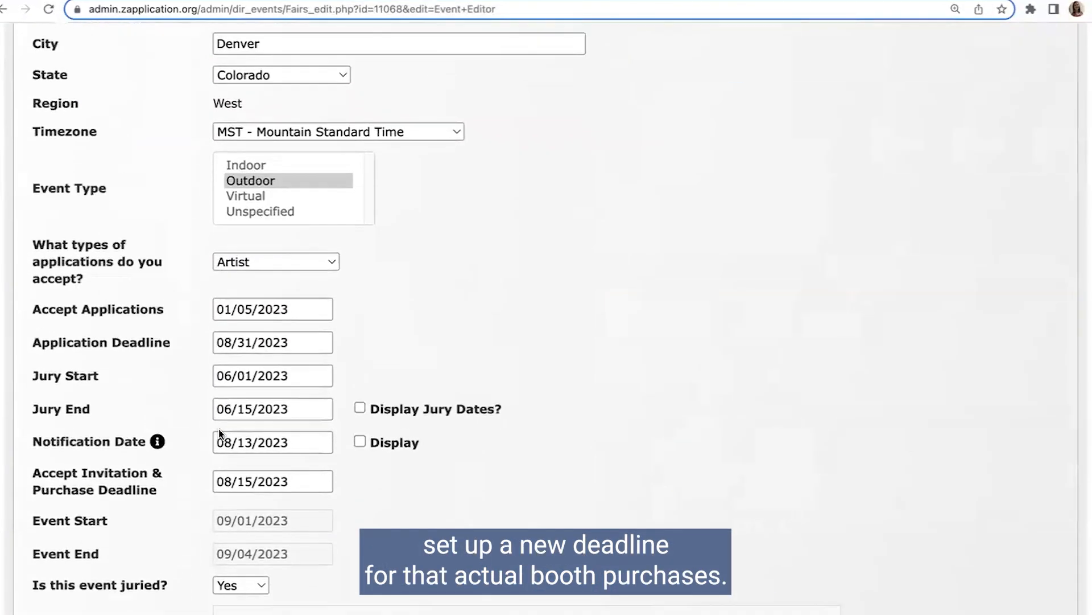
left_click(251, 453)
left_click(417, 417)
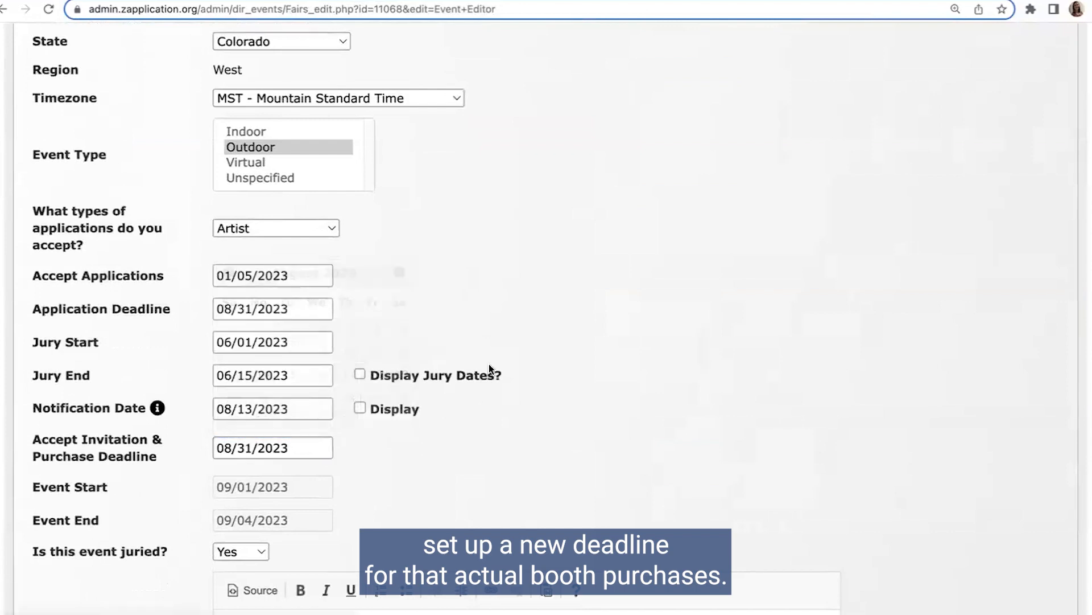
scroll(523, 356, "down", 20)
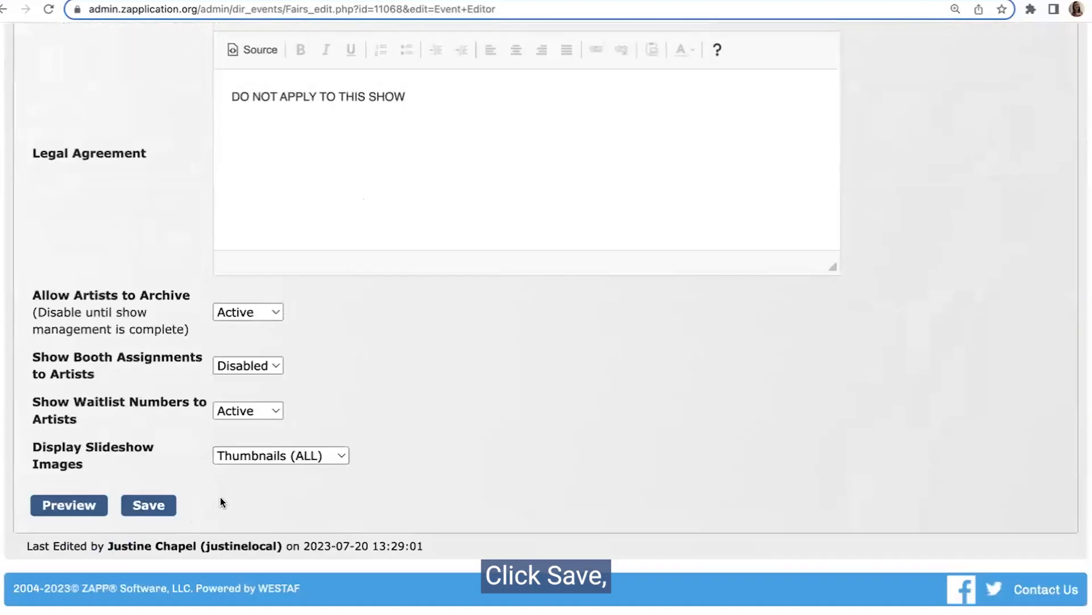
left_click(152, 506)
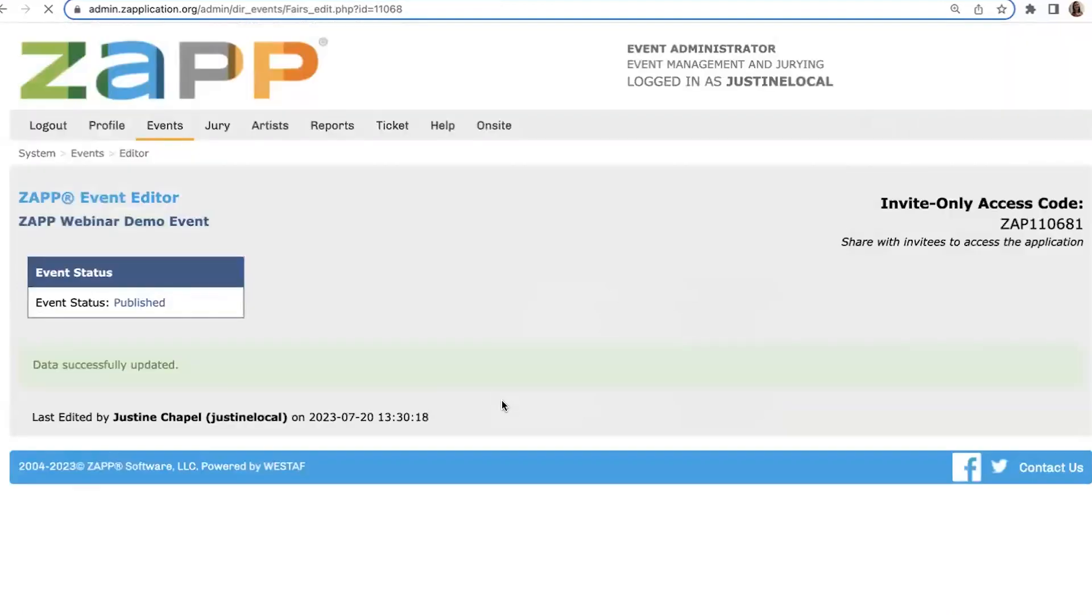
Step: In the product editor, deactivate Booth Deposit, activate Corner Booth, Electric and Small Booth, and save the products
left_click(441, 424)
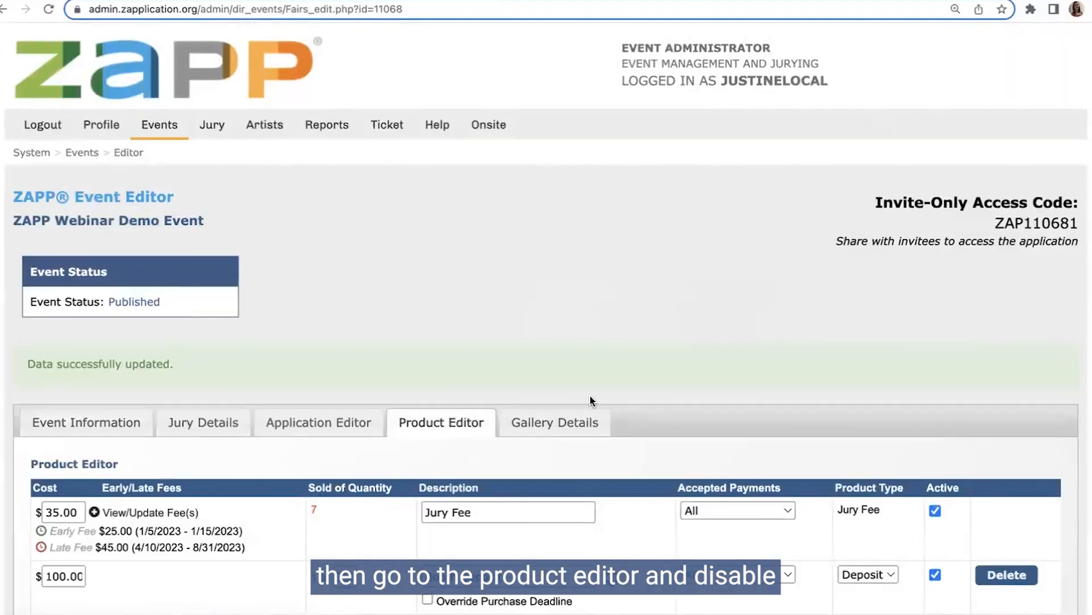
scroll(682, 370, "down", 5)
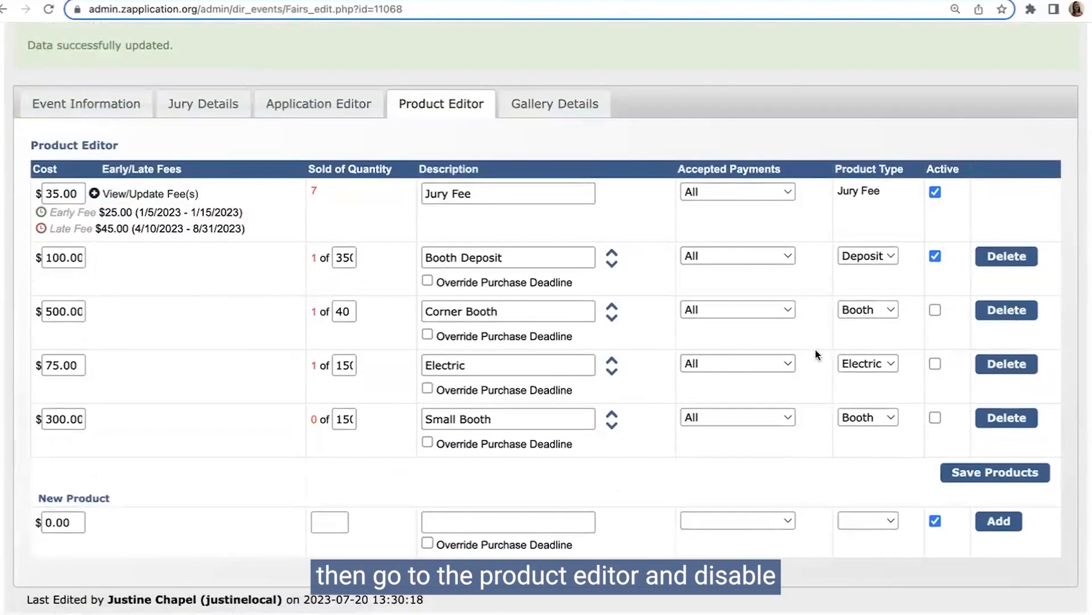
left_click(935, 256)
left_click(934, 310)
left_click(935, 418)
left_click(976, 472)
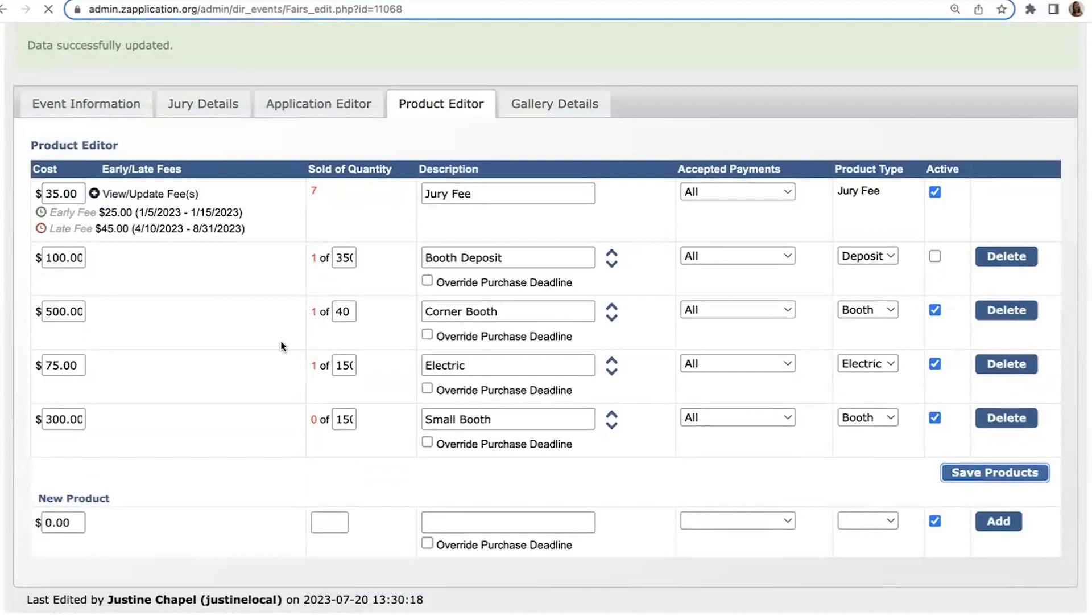
scroll(336, 317, "down", 6)
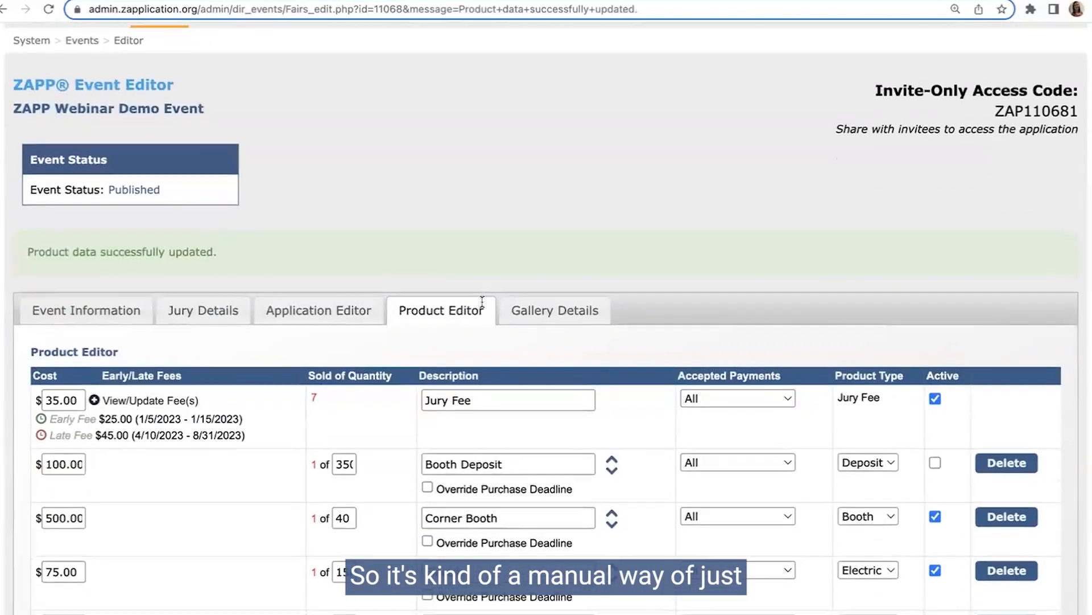
scroll(483, 300, "down", 1)
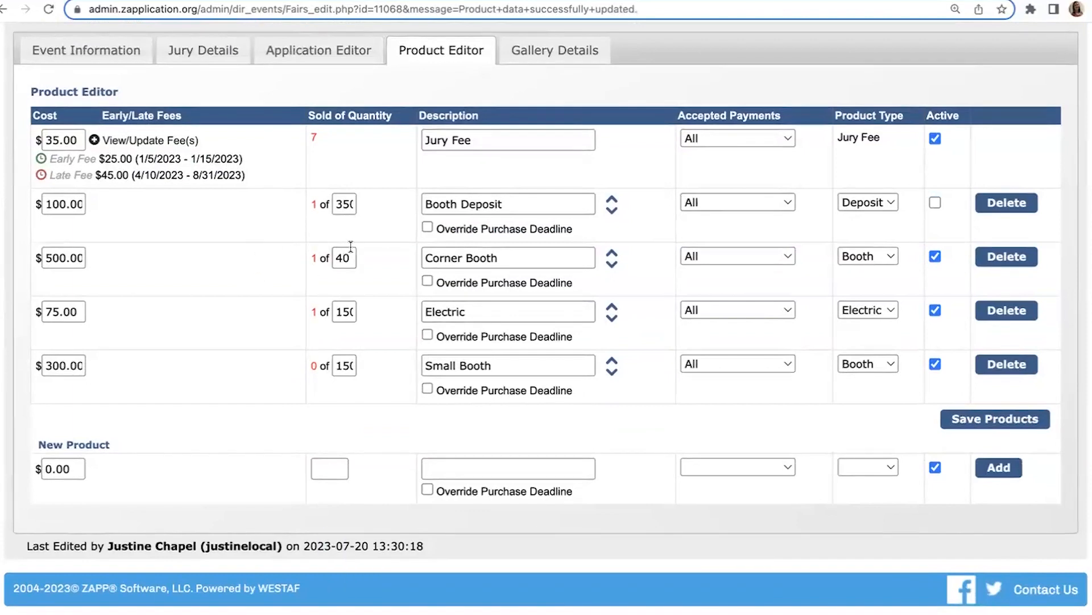
Step: Return to the event management page and view the Awaiting Payment by Check applications with their payments and tags
scroll(70, 339, "up", 6)
mouse_move(165, 117)
left_click(176, 171)
scroll(430, 296, "down", 1)
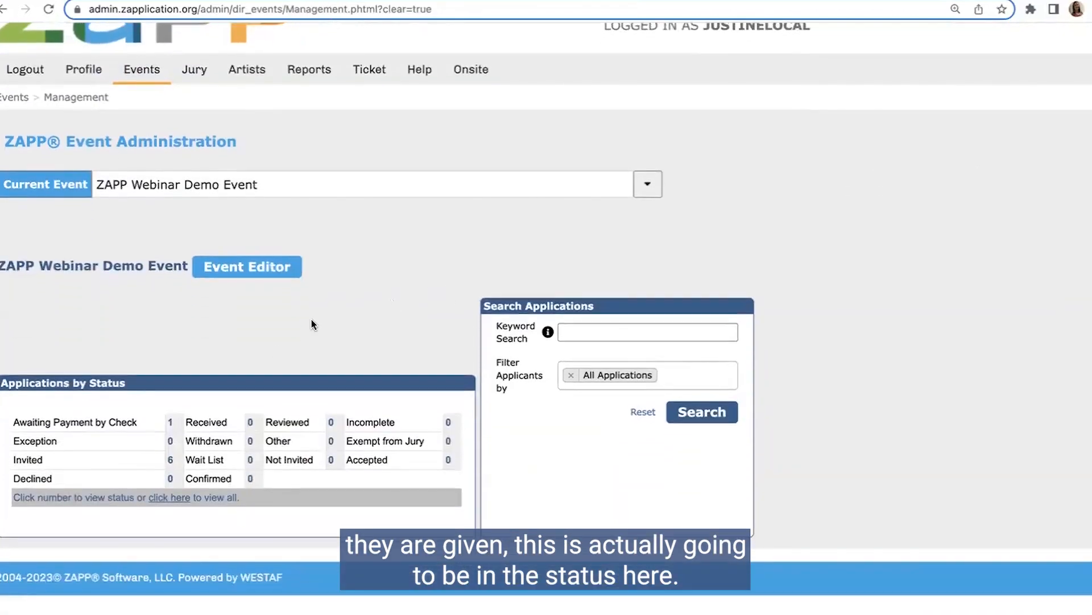
left_click(170, 423)
scroll(478, 341, "down", 6)
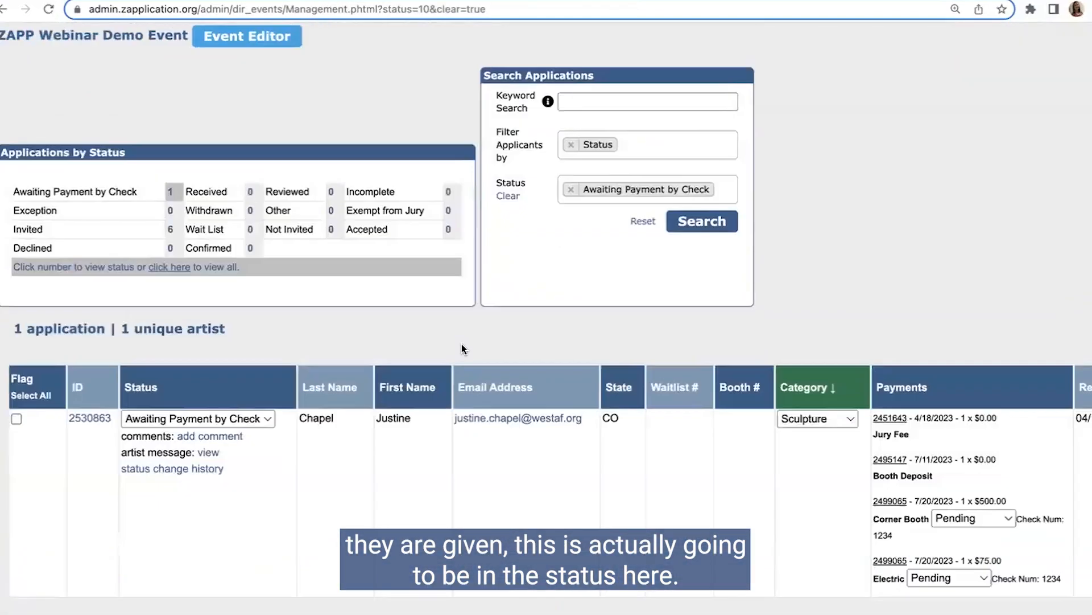
scroll(546, 317, "right", 5)
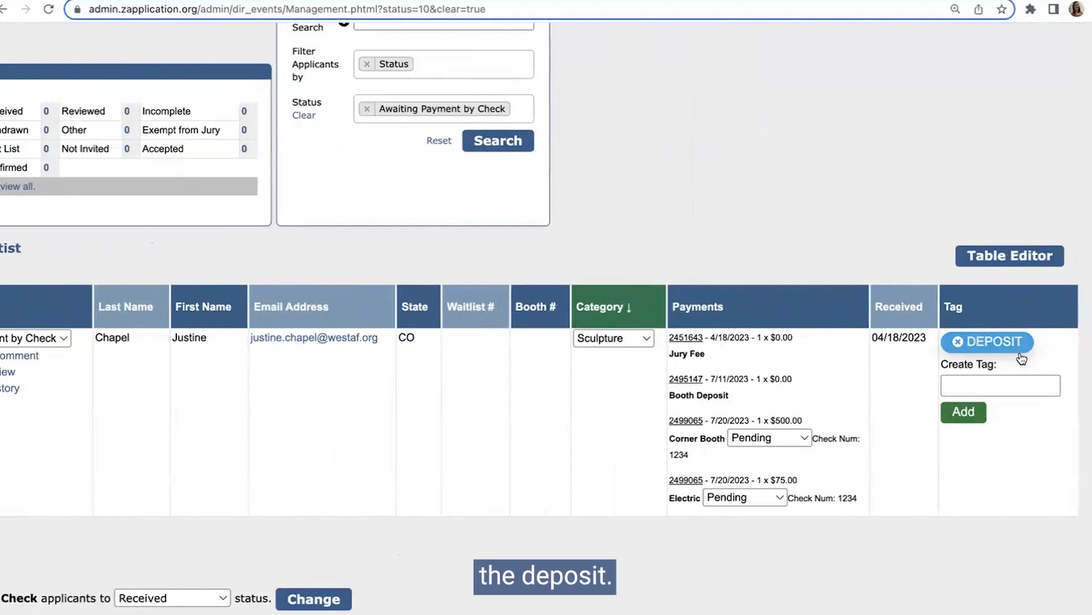
Step: Add a Tags filter with the DEPOSIT tag to the application search
scroll(699, 284, "up", 5)
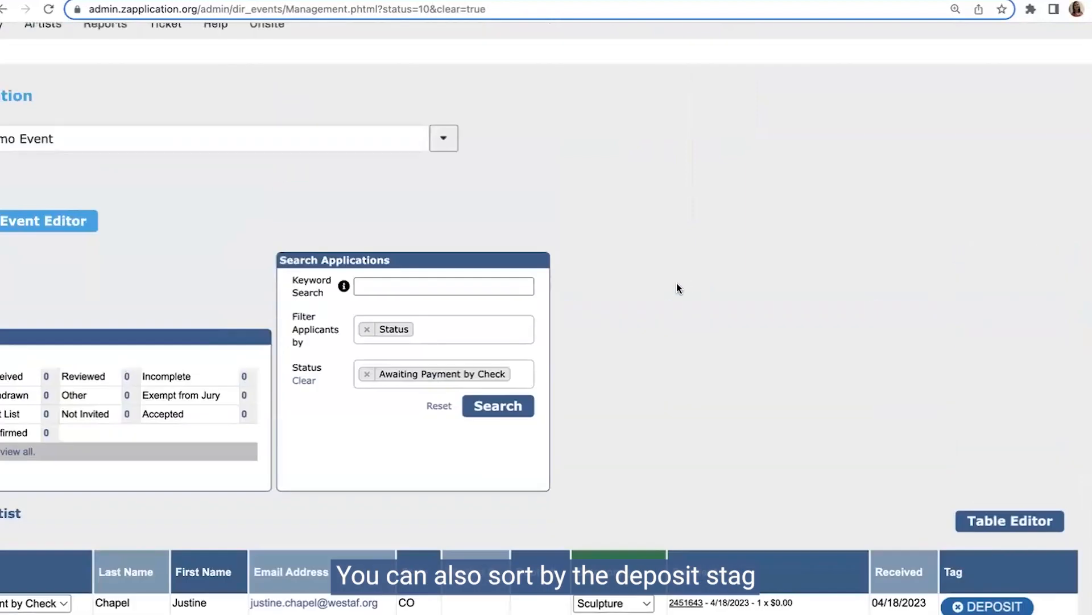
left_click(457, 326)
left_click_drag(290, 316, 430, 326)
left_click(430, 326)
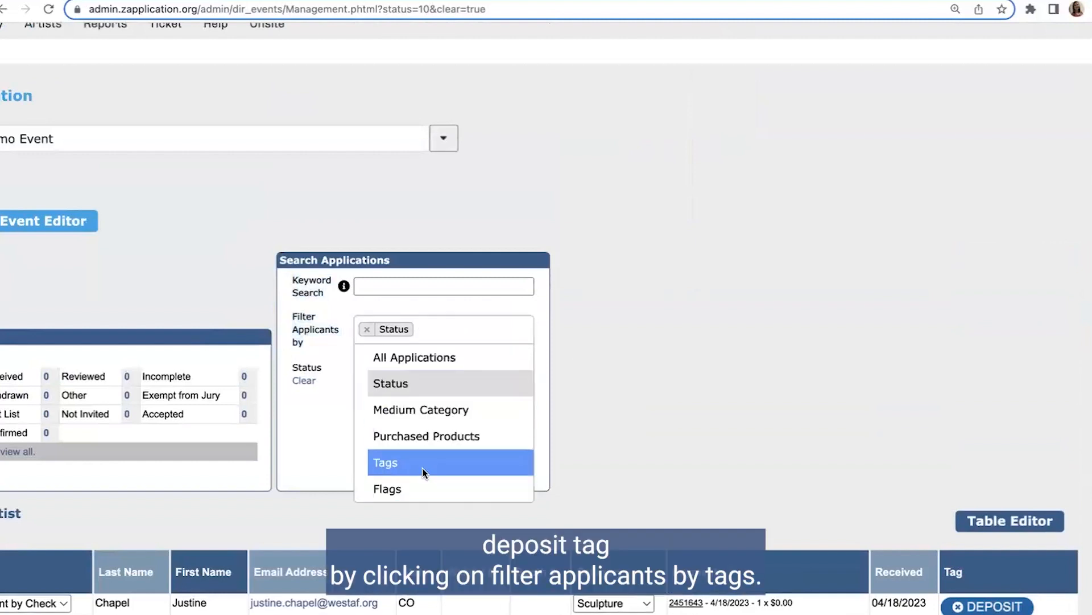
left_click(425, 464)
left_click(391, 412)
left_click(398, 484)
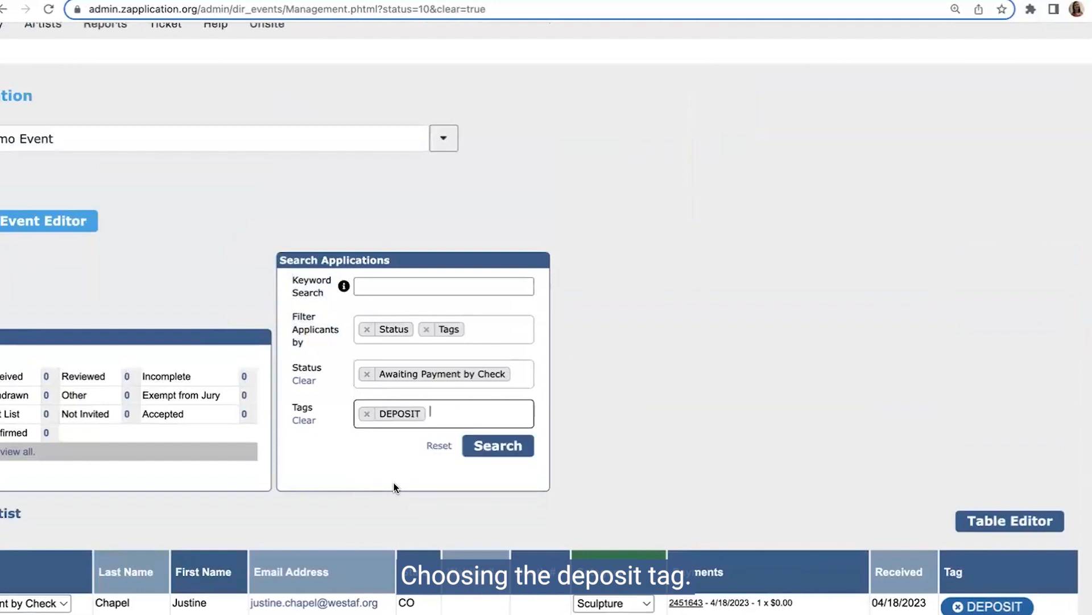
Step: Remove the Status filter, search by the DEPOSIT tag alone, and check the listed artist's payments and tag
left_click(367, 373)
left_click(367, 330)
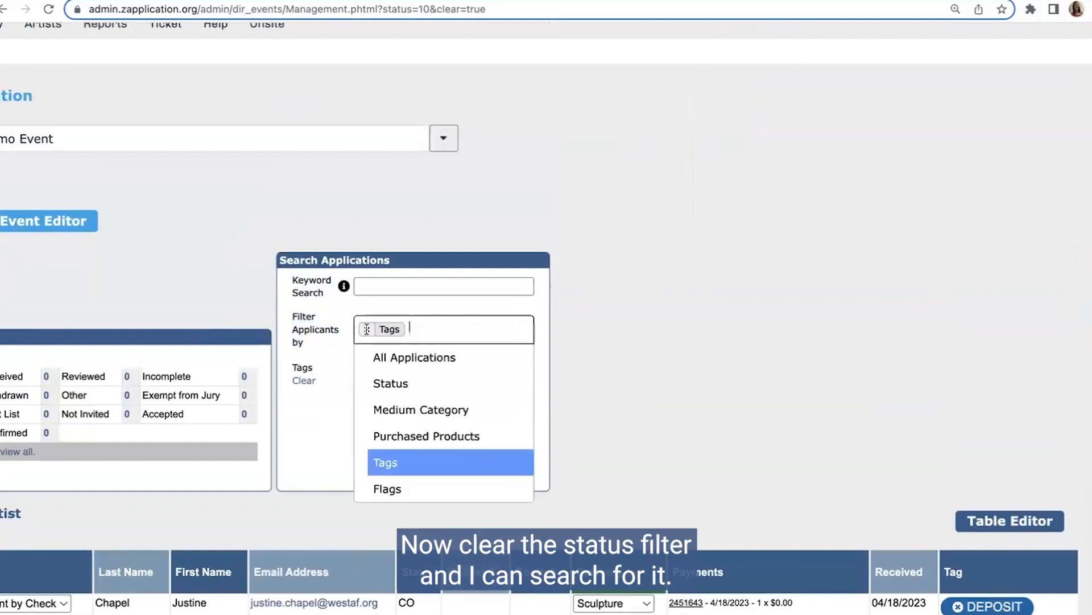
left_click(583, 366)
left_click(506, 407)
scroll(447, 440, "down", 10)
scroll(380, 518, "up", 2)
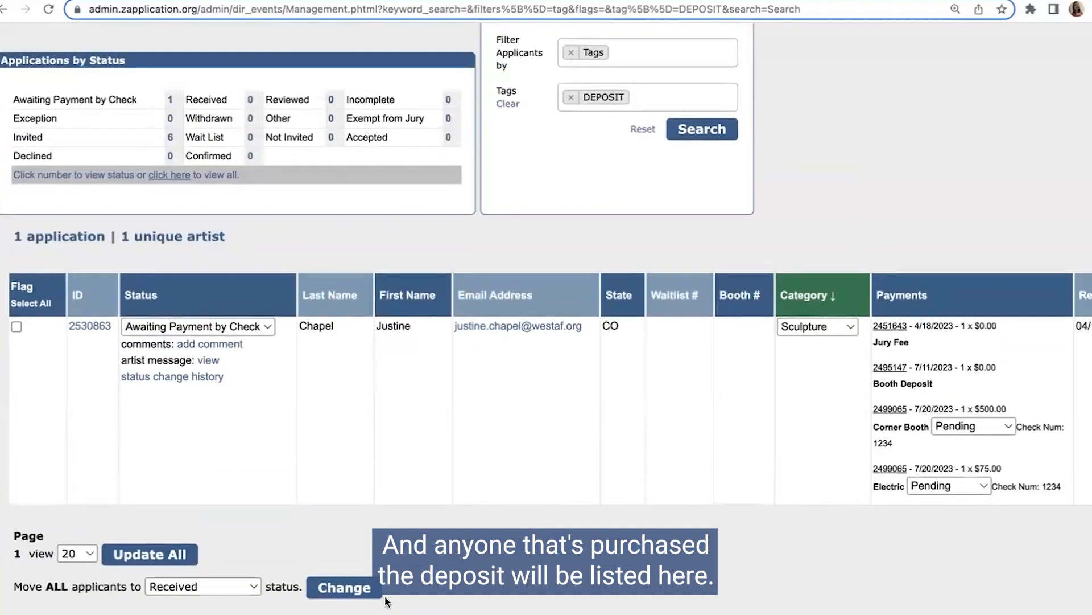
scroll(454, 419, "right", 4)
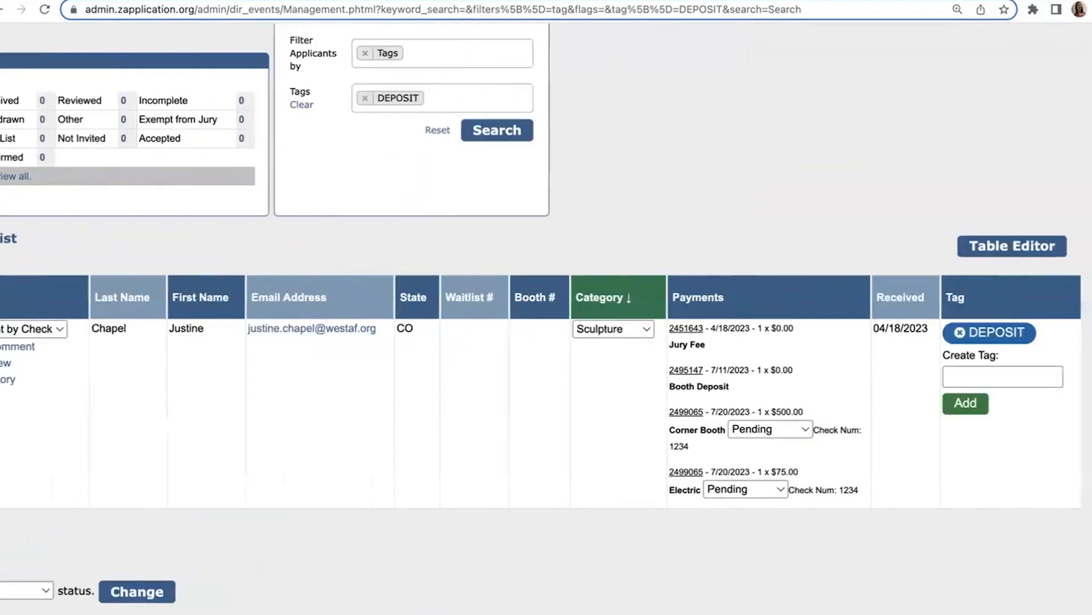
Step: Replace the tag filter with Purchased Products set to Booth Deposit, search, and review the matching applications
scroll(454, 419, "up", 2)
scroll(454, 420, "up", 1)
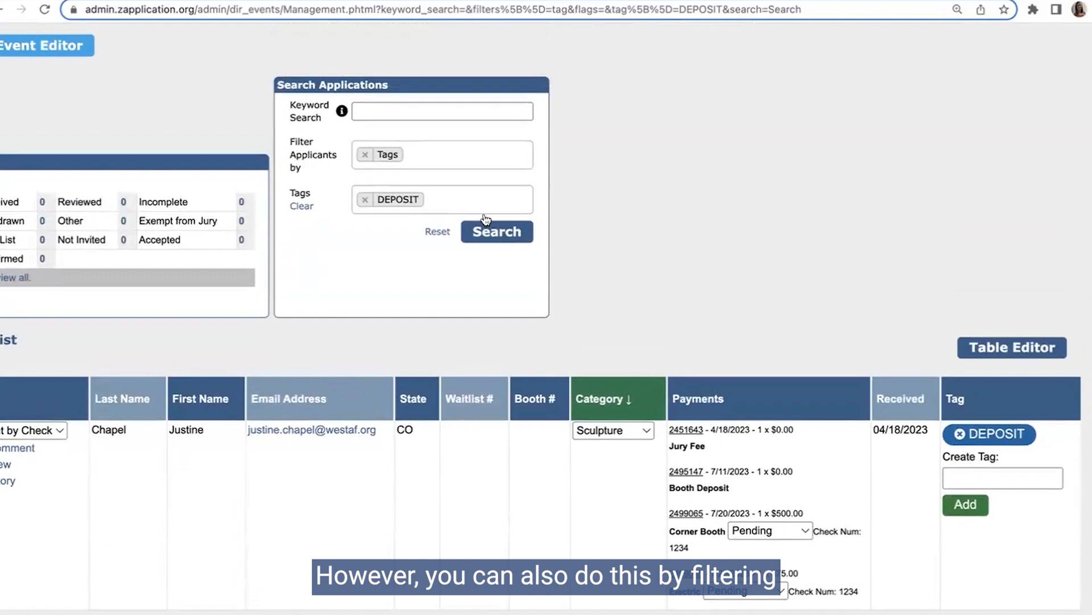
left_click(364, 154)
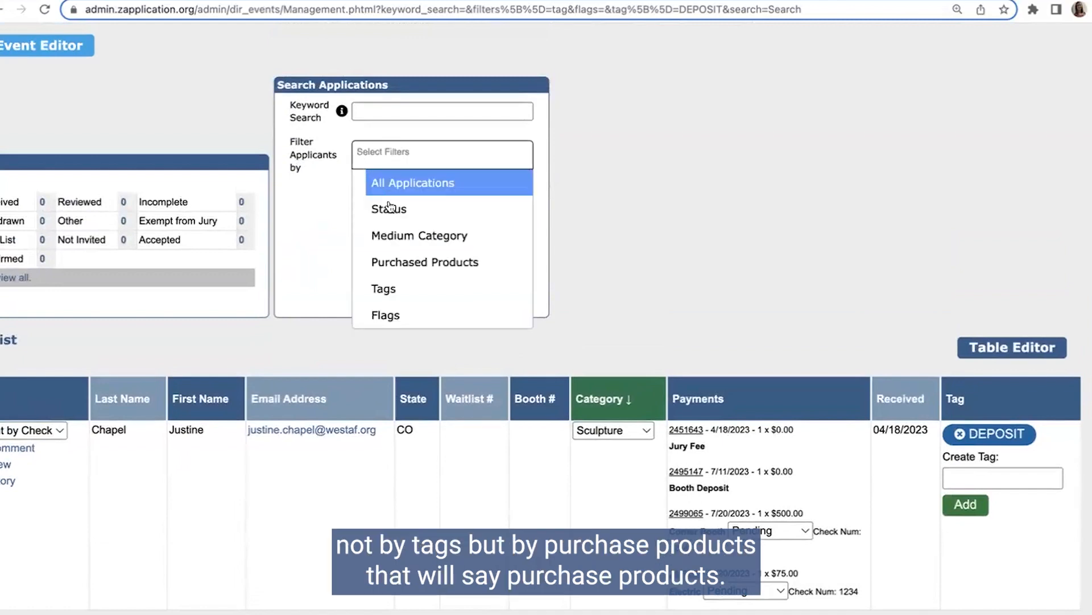
left_click(412, 261)
left_click(364, 203)
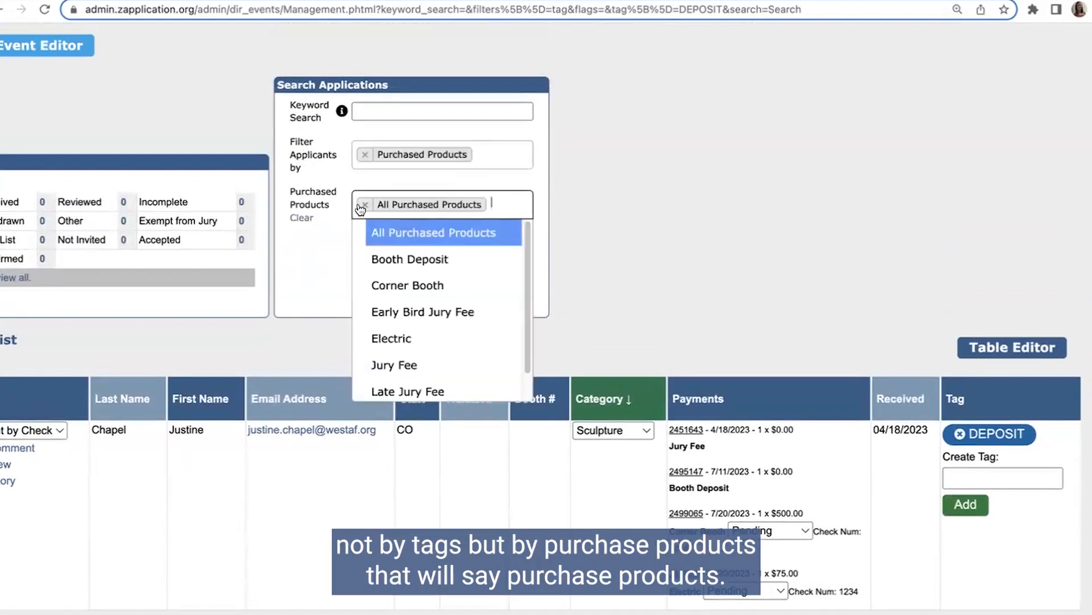
left_click(403, 260)
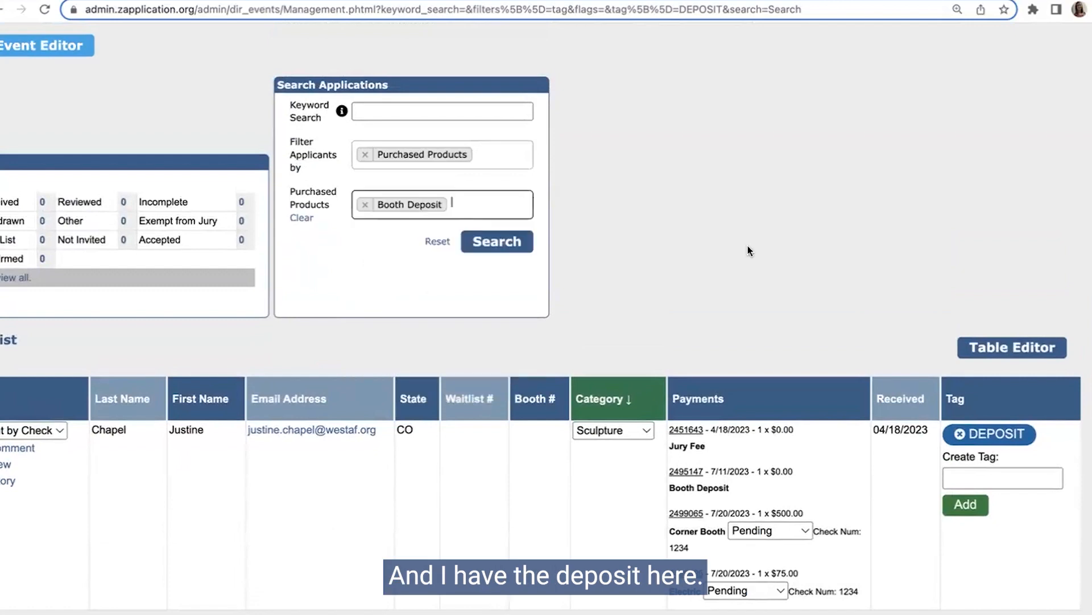
left_click(501, 242)
scroll(935, 316, "down", 6)
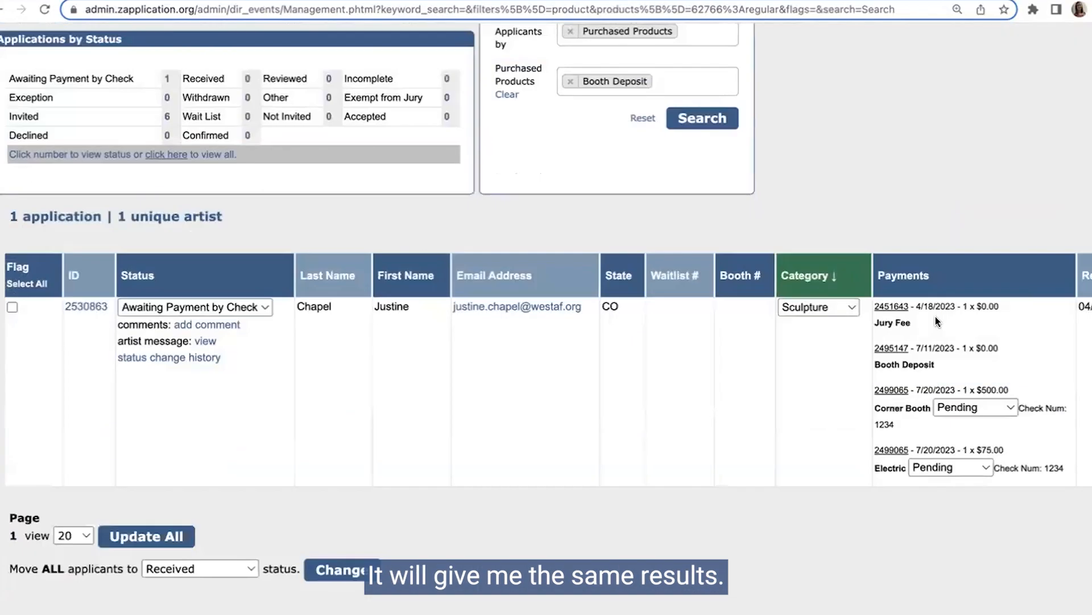
scroll(528, 362, "right", 5)
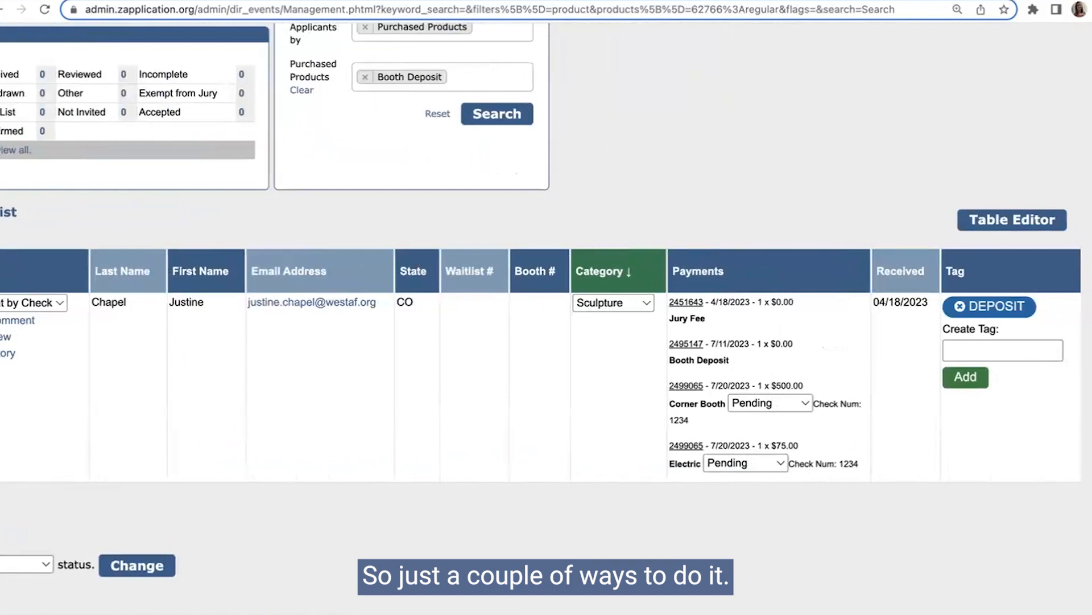
Step: List the event's Invited applications from the status summary
scroll(252, 478, "up", 2)
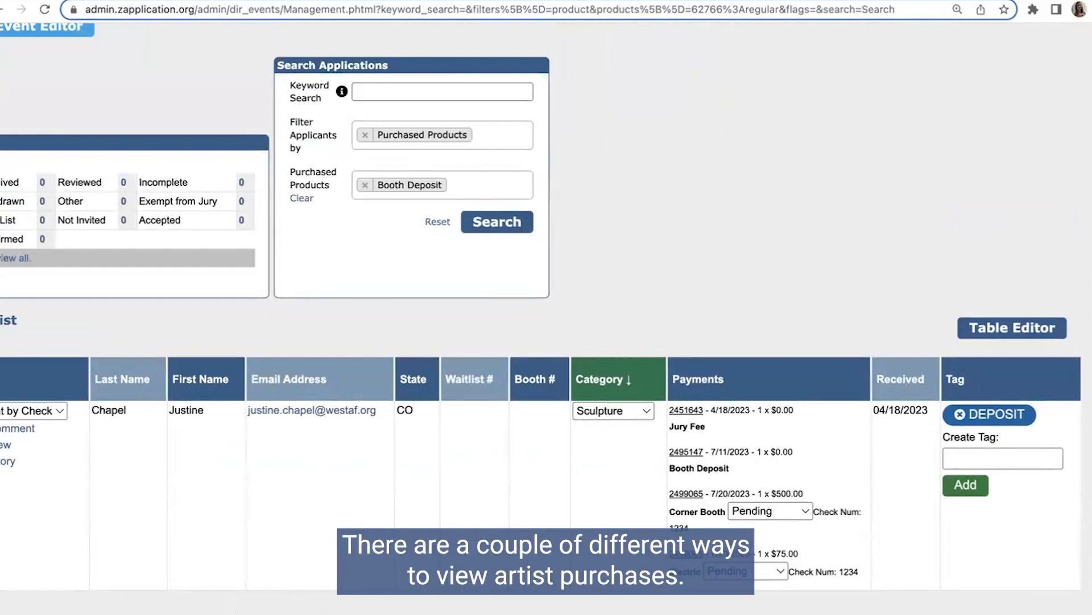
scroll(80, 557, "left", 5)
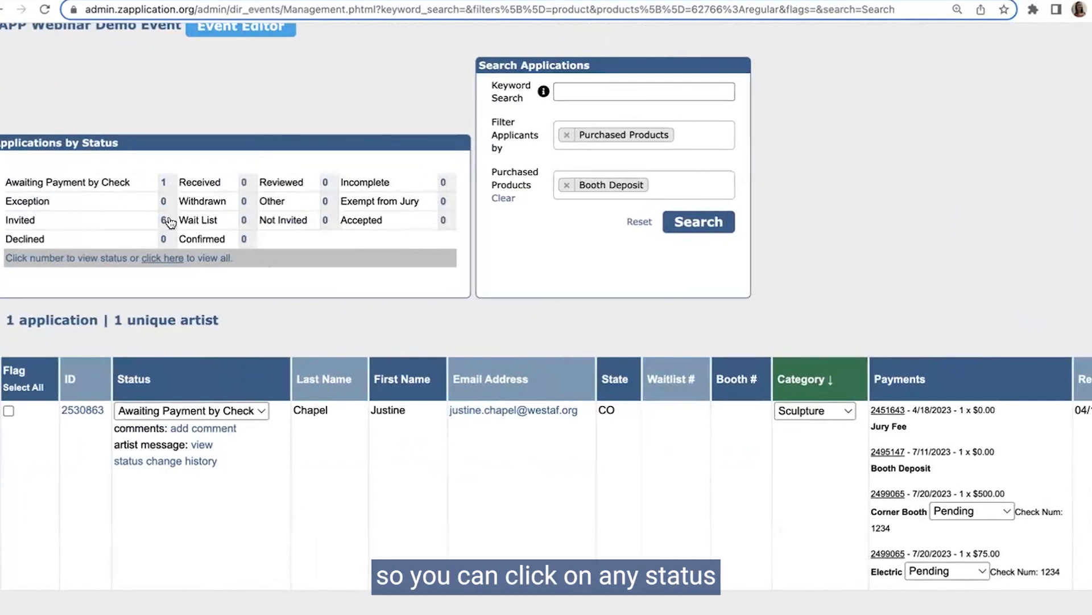
left_click(165, 220)
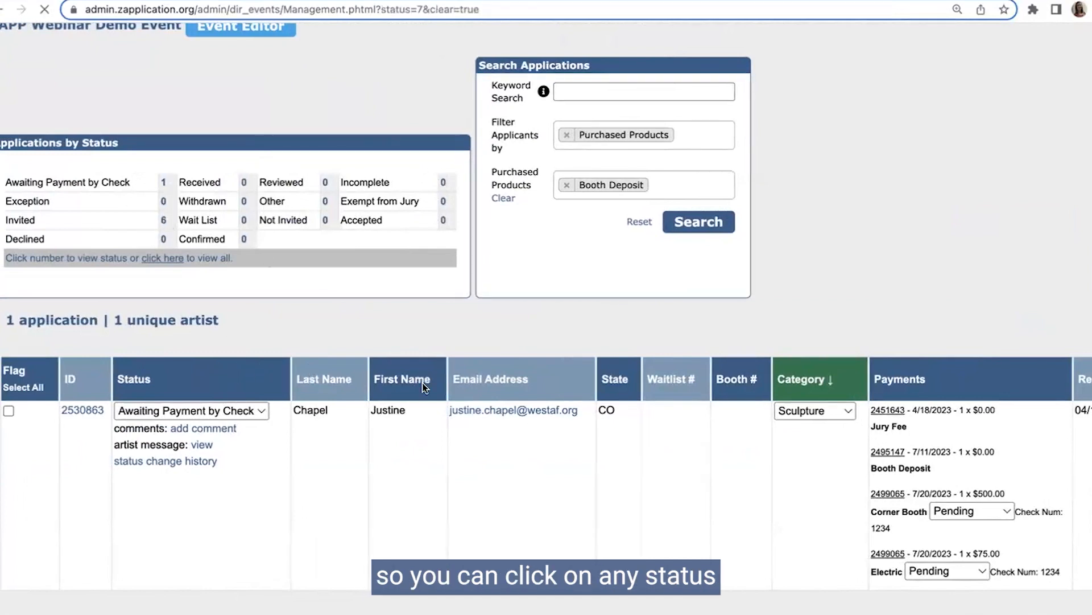
scroll(424, 392, "down", 7)
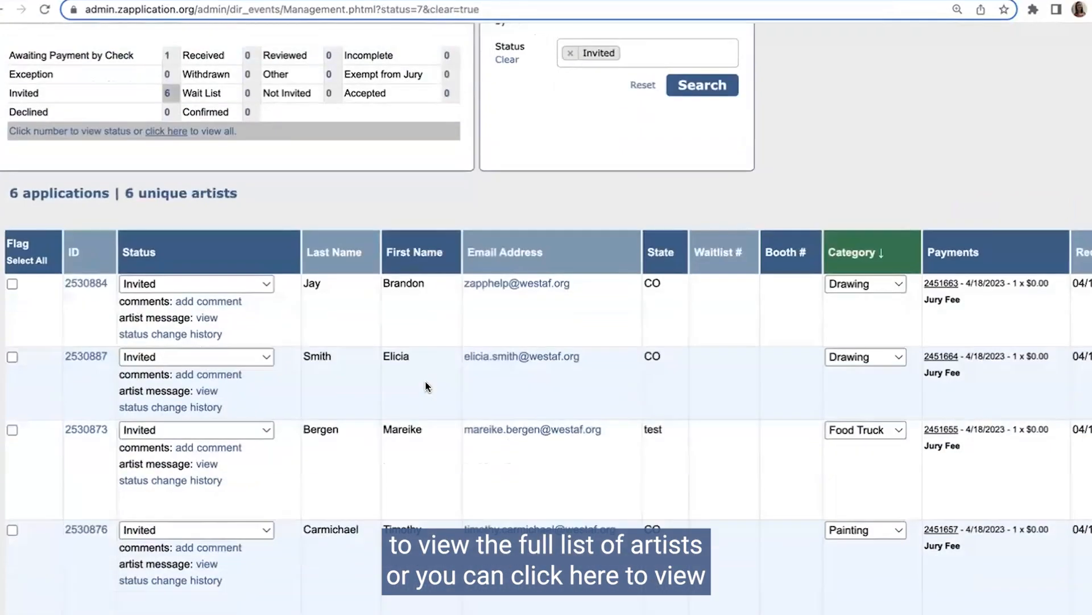
Step: List all of the event's applications and examine the Payments column
left_click(165, 136)
scroll(617, 337, "down", 9)
scroll(616, 344, "down", 1)
scroll(737, 90, "right", 6)
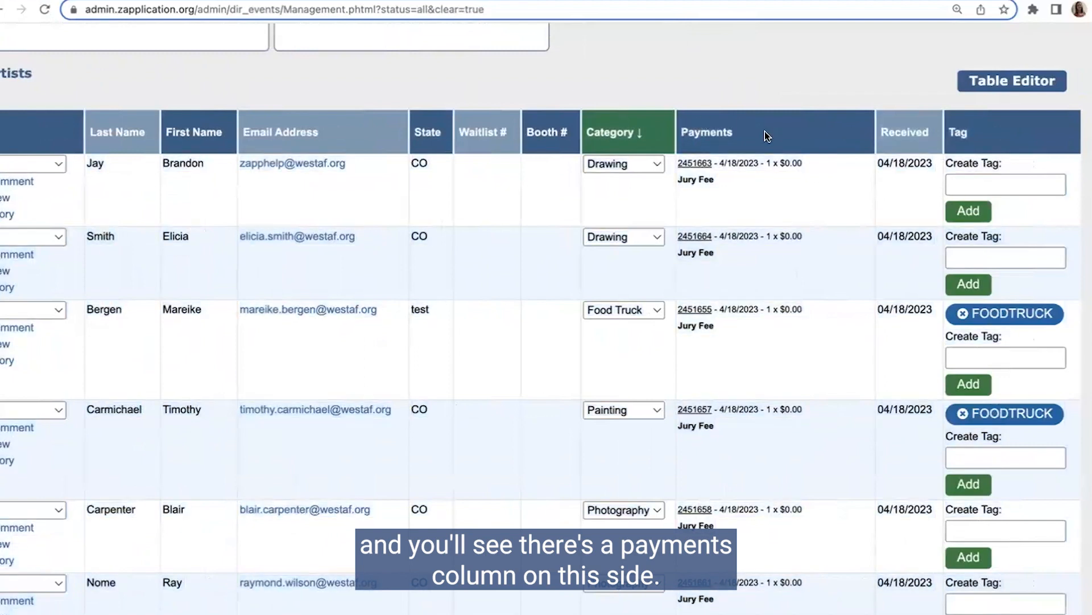
Step: In the Table Editor, make sure Payments is selected as a displayed column and save the table settings
scroll(767, 132, "up", 5)
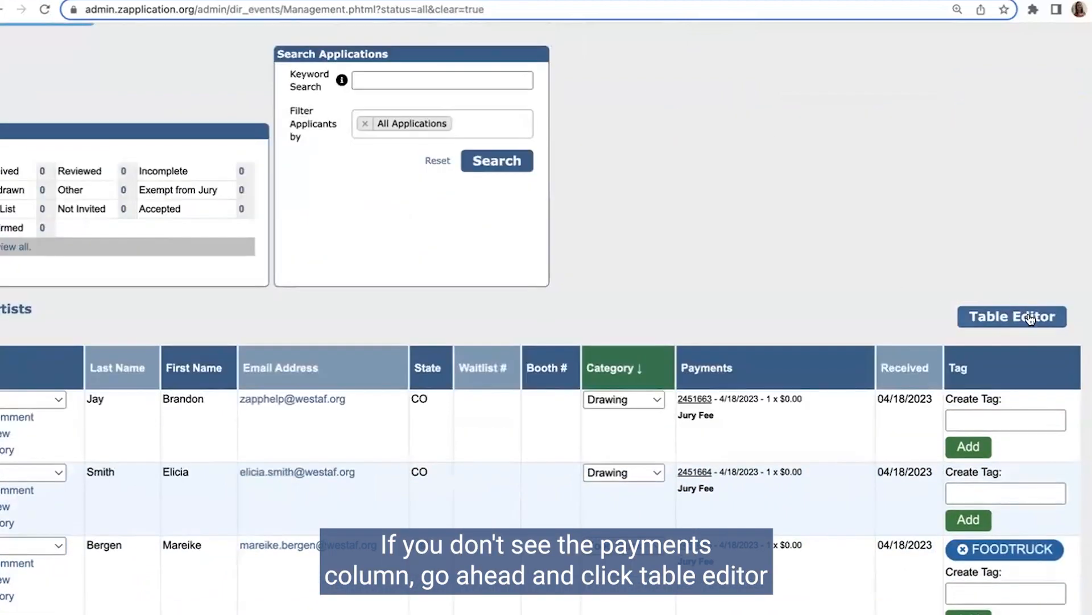
left_click(1031, 319)
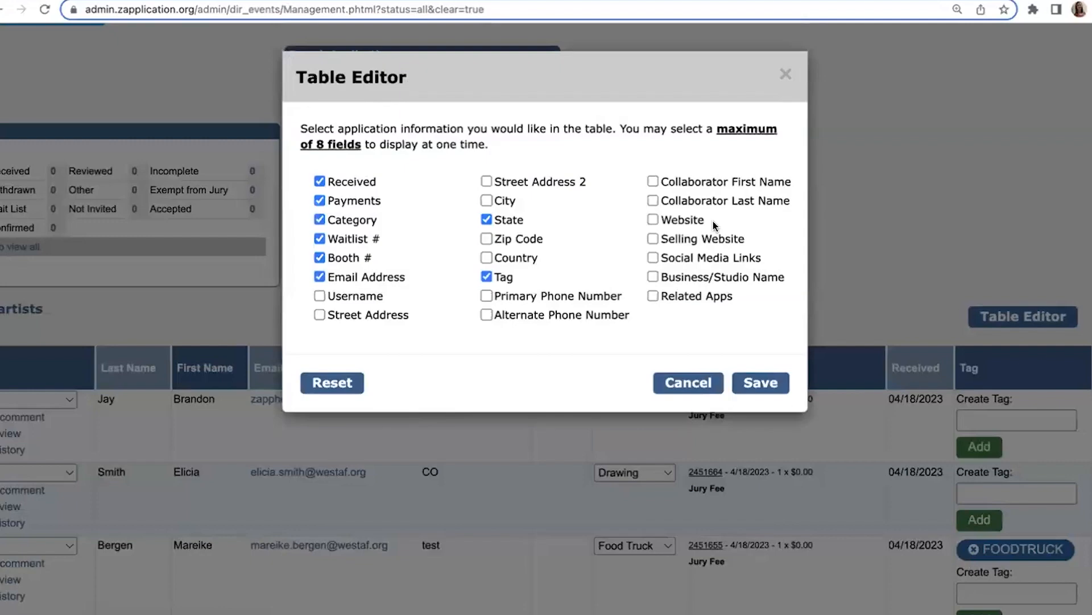
double_click(320, 201)
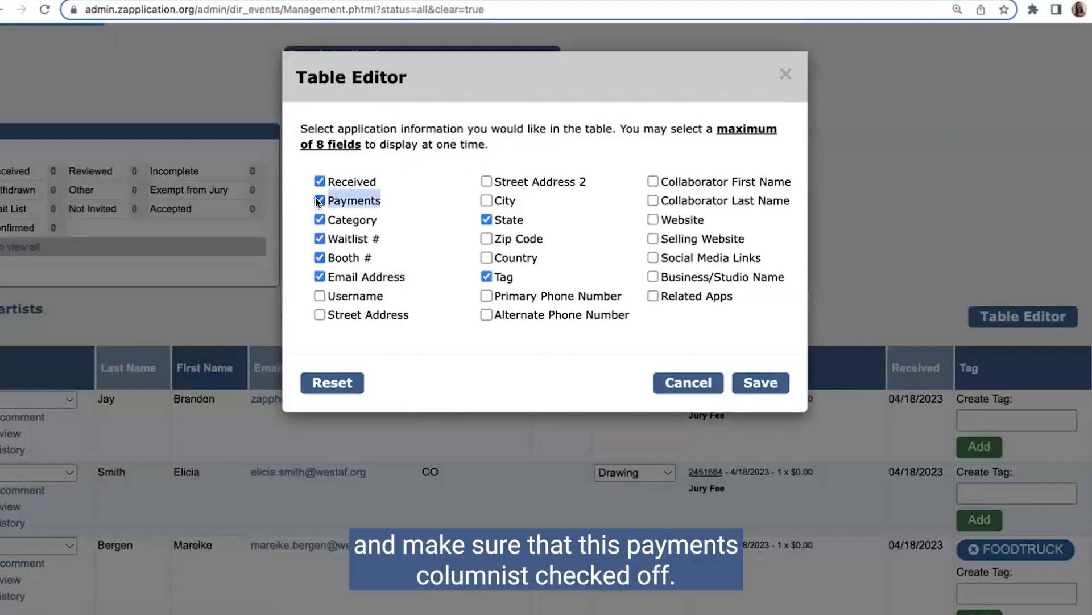
left_click(379, 209)
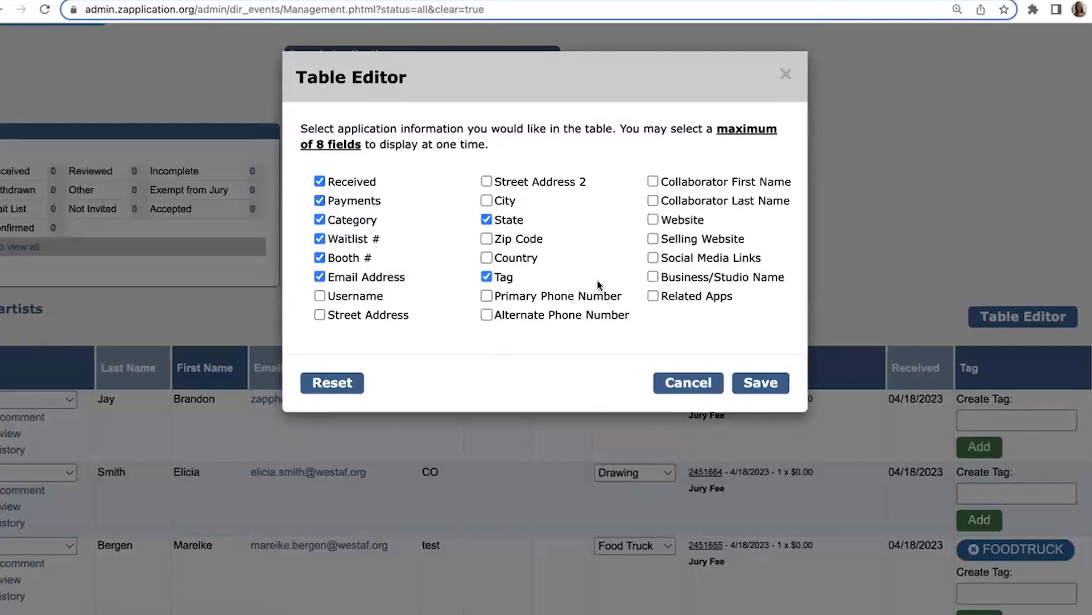
left_click(762, 382)
scroll(866, 344, "down", 2)
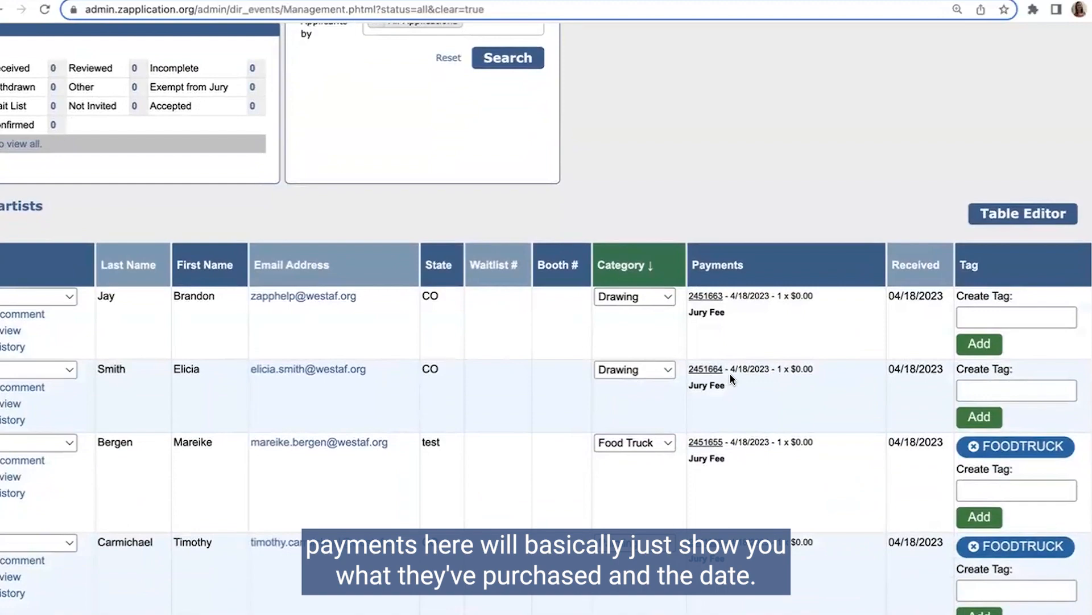
Step: Examine the Payments column down to the Sculpture applicant and check the status options for the Corner Booth check payment, leaving it as Pending
scroll(660, 366, "down", 1)
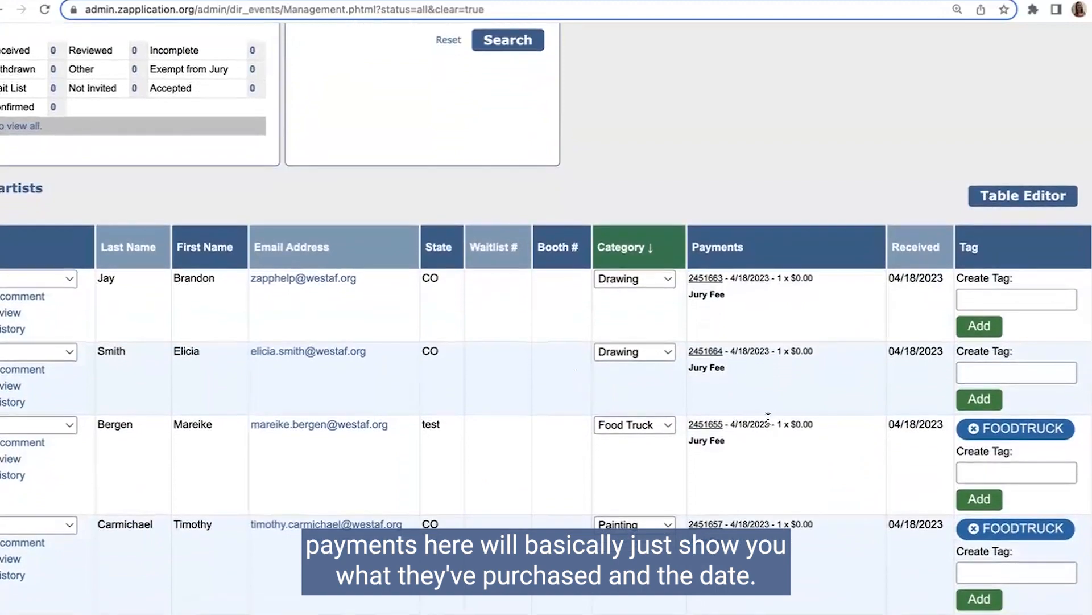
scroll(768, 421, "down", 6)
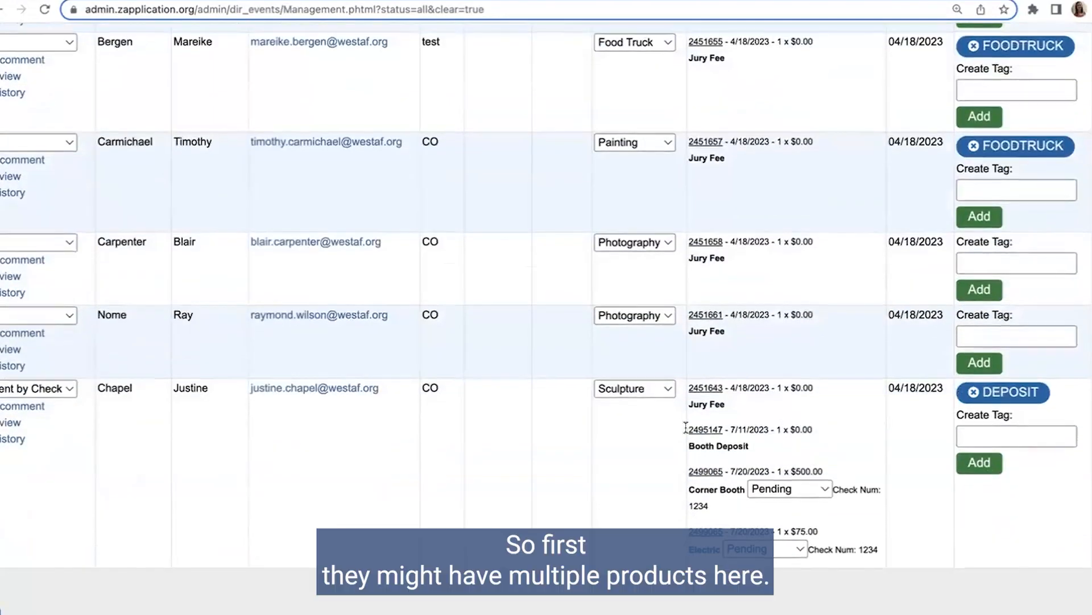
scroll(686, 428, "down", 1)
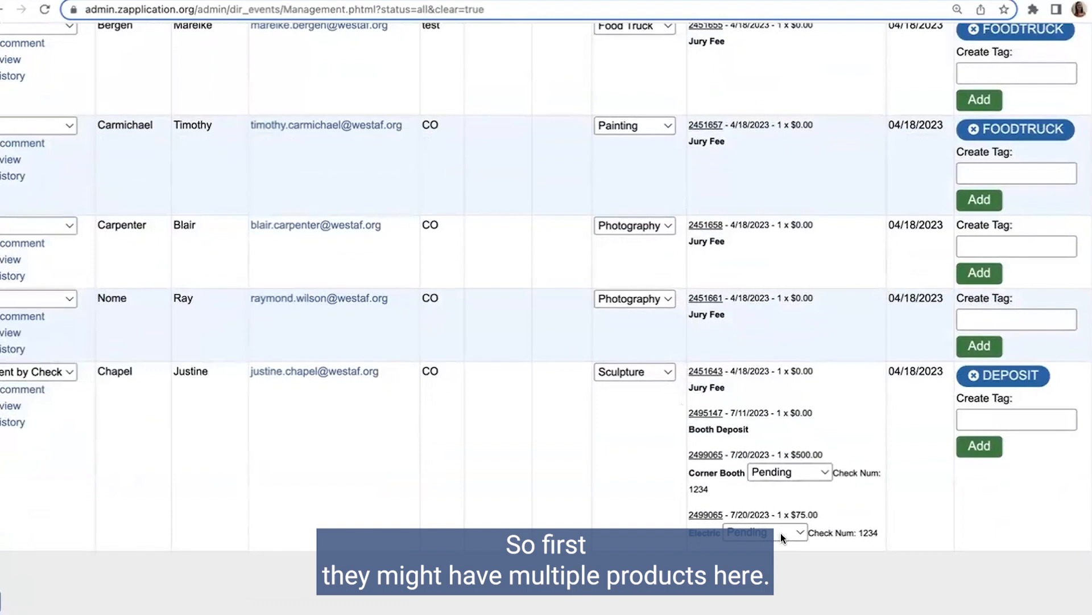
left_click(805, 472)
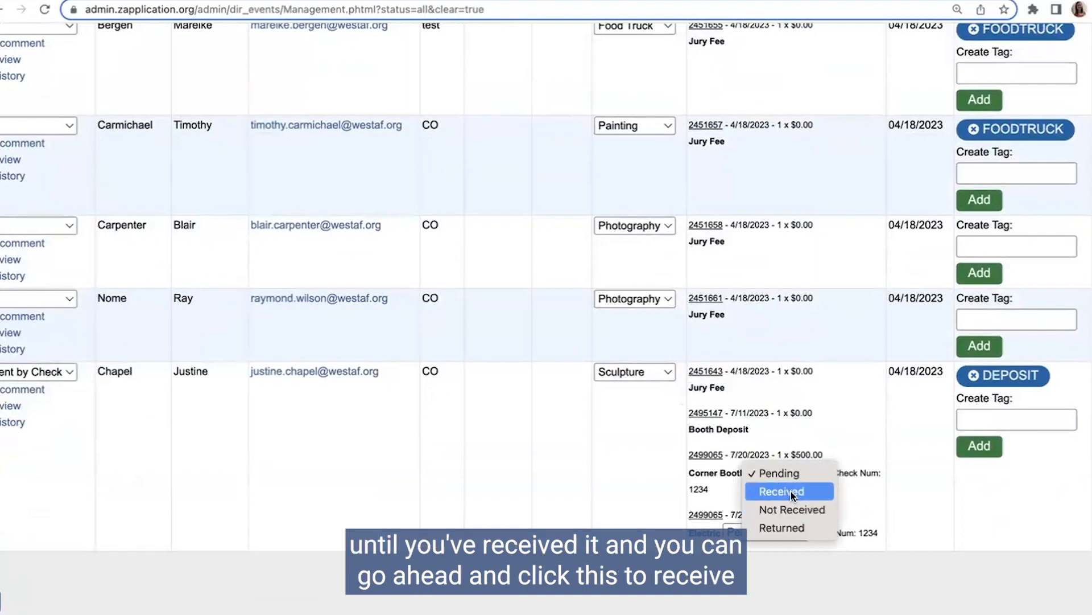
left_click(875, 457)
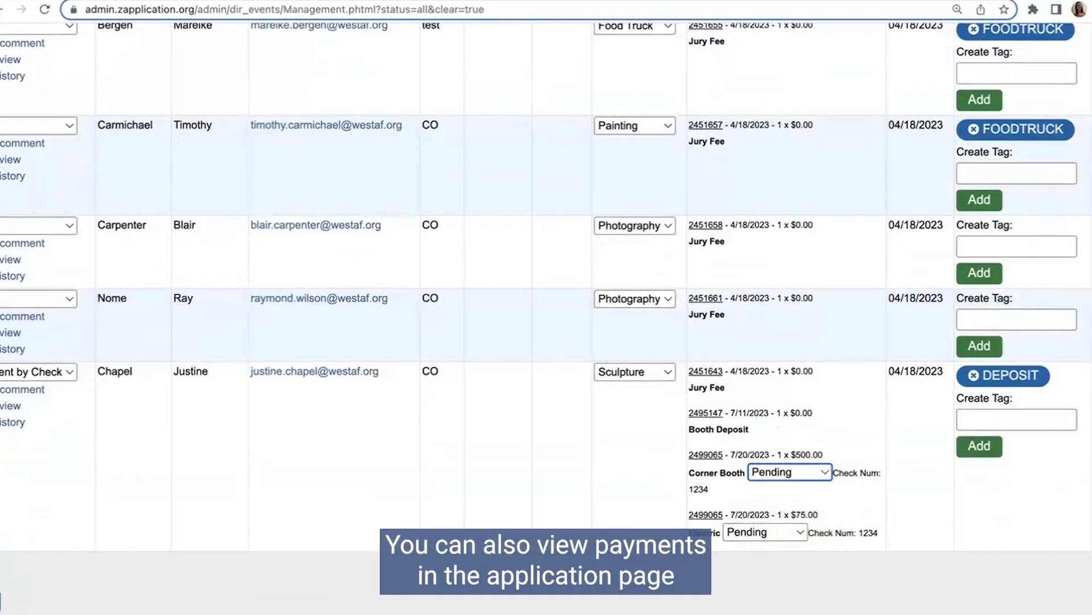
Step: Open the application awaiting payment by check through its ID and review its Payments section
scroll(546, 319, "left", 3)
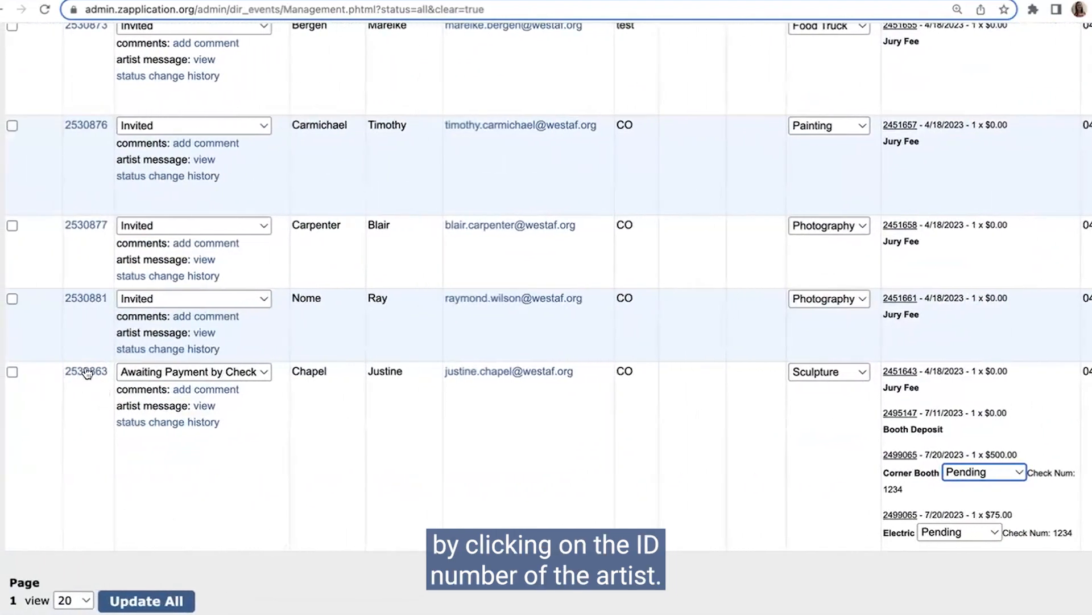
left_click(90, 373)
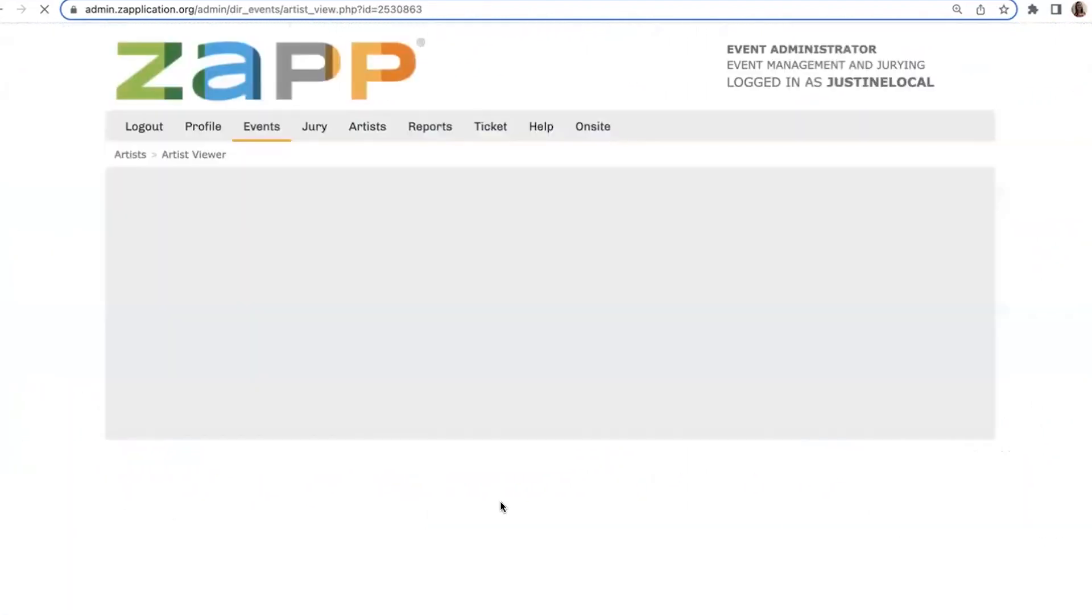
scroll(500, 499, "down", 6)
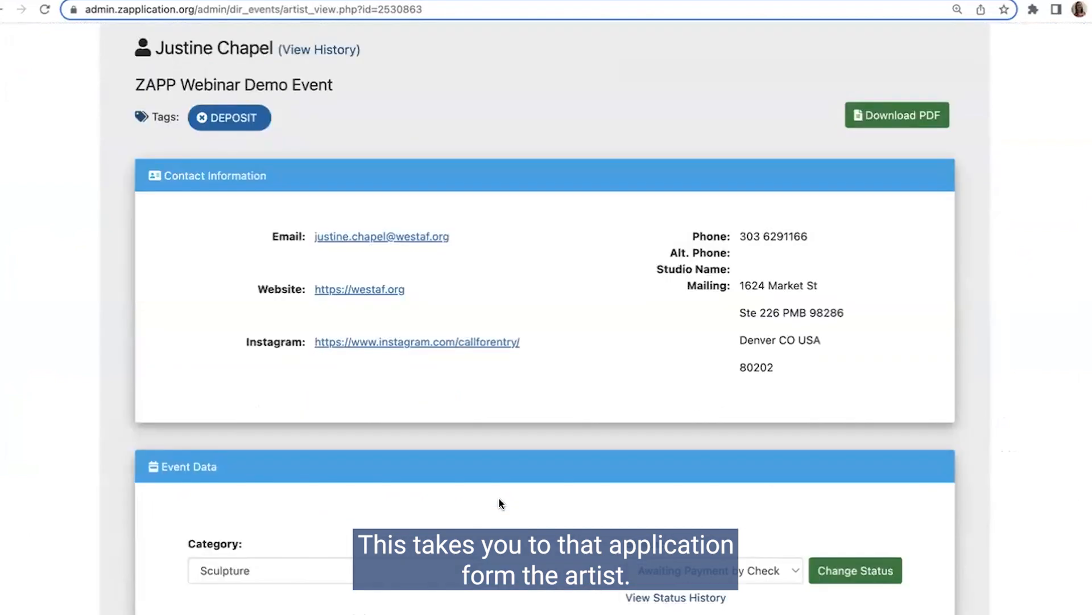
scroll(500, 498, "down", 15)
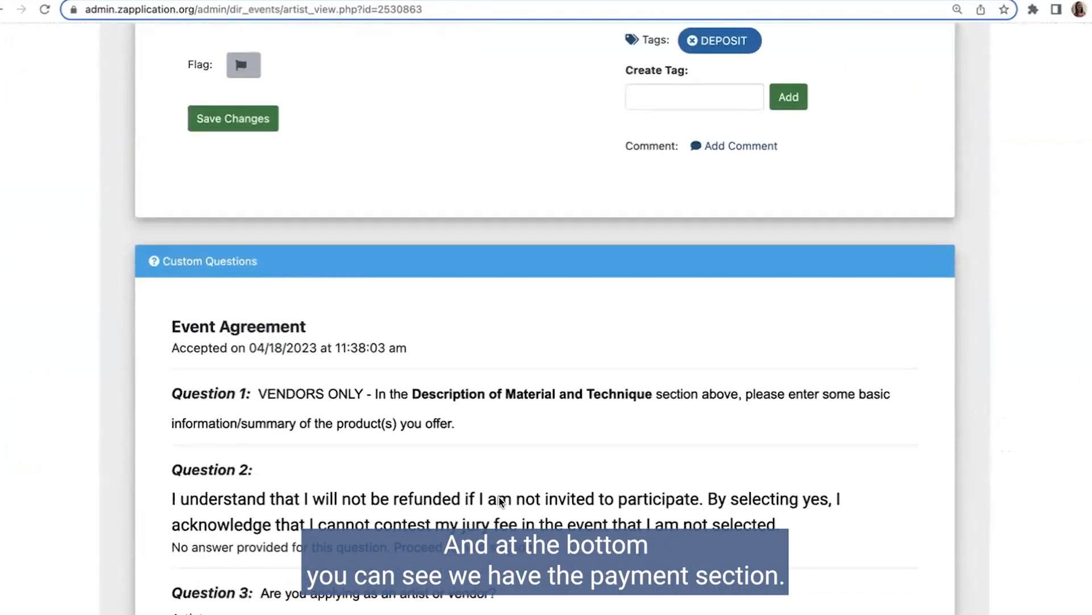
scroll(499, 497, "down", 9)
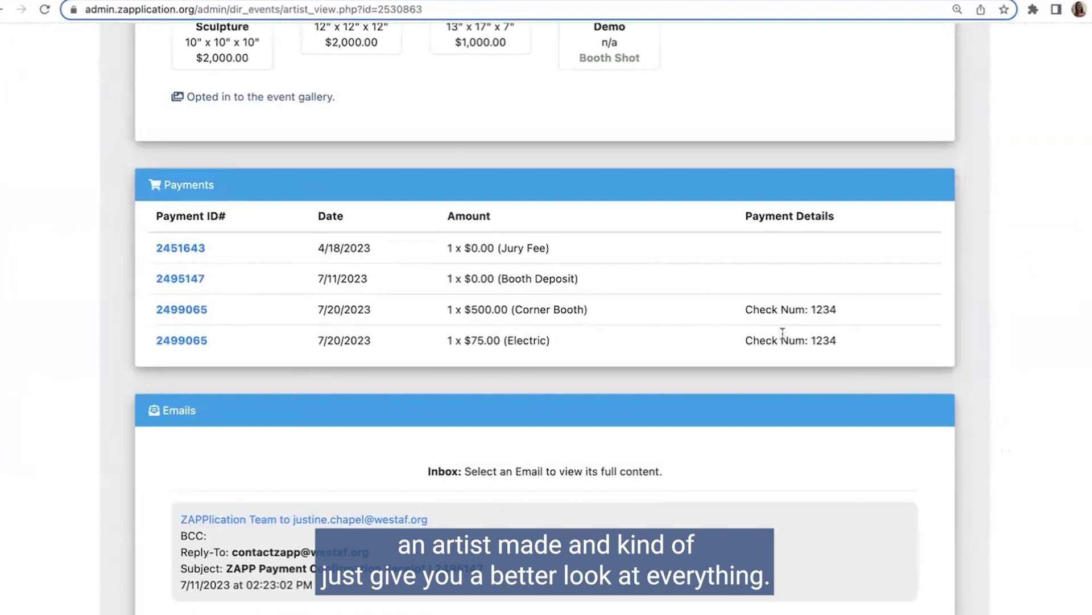
Step: Open the artist's history from the Jury Fee payment and review the front end receipts and event status
left_click(164, 250)
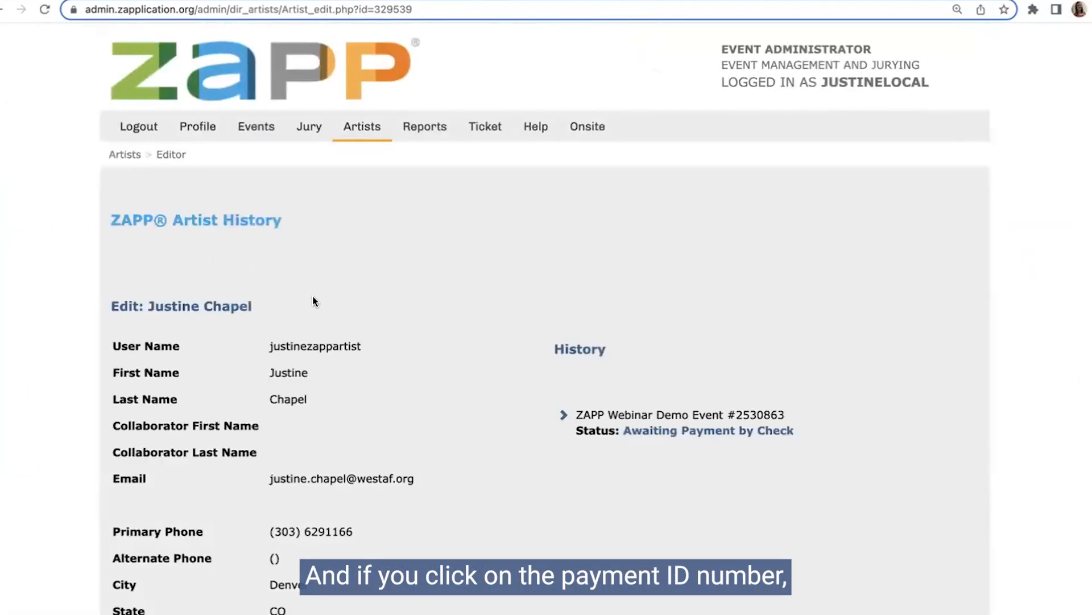
scroll(417, 332, "down", 3)
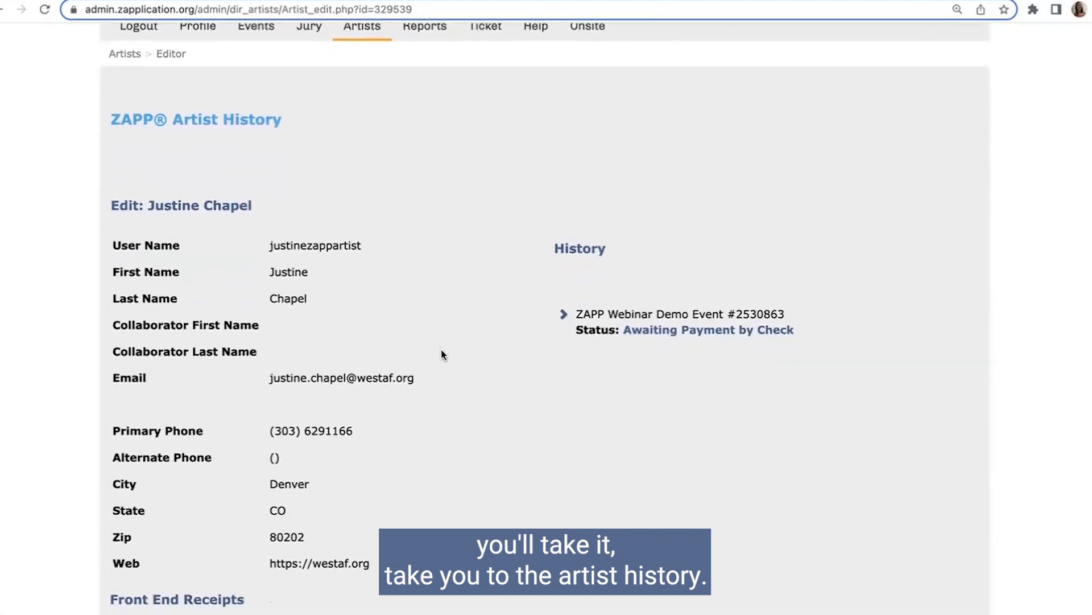
scroll(476, 357, "down", 7)
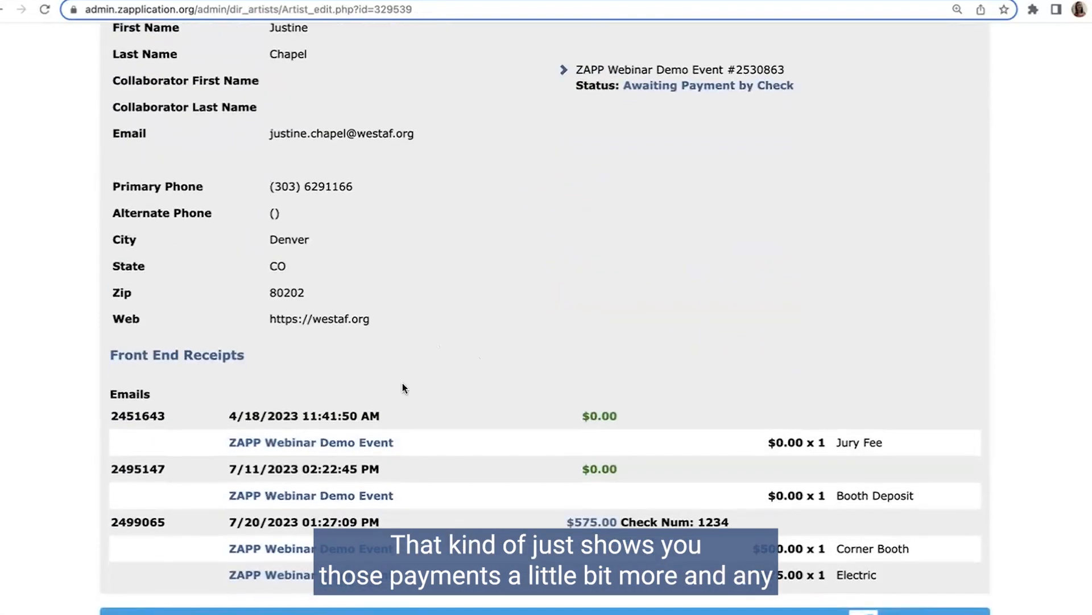
scroll(530, 319, "up", 5)
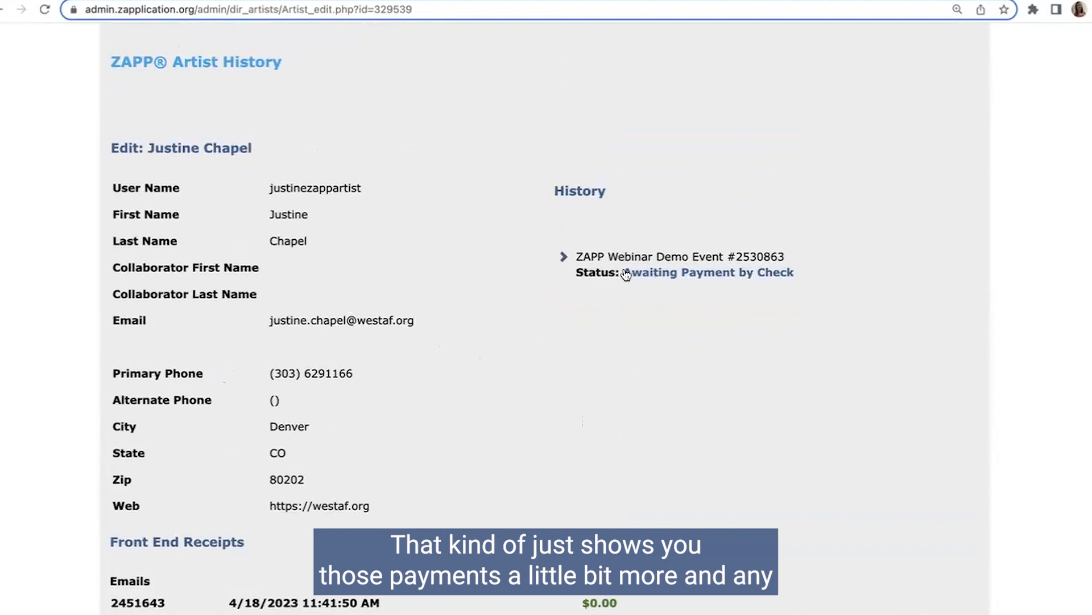
scroll(680, 272, "up", 1)
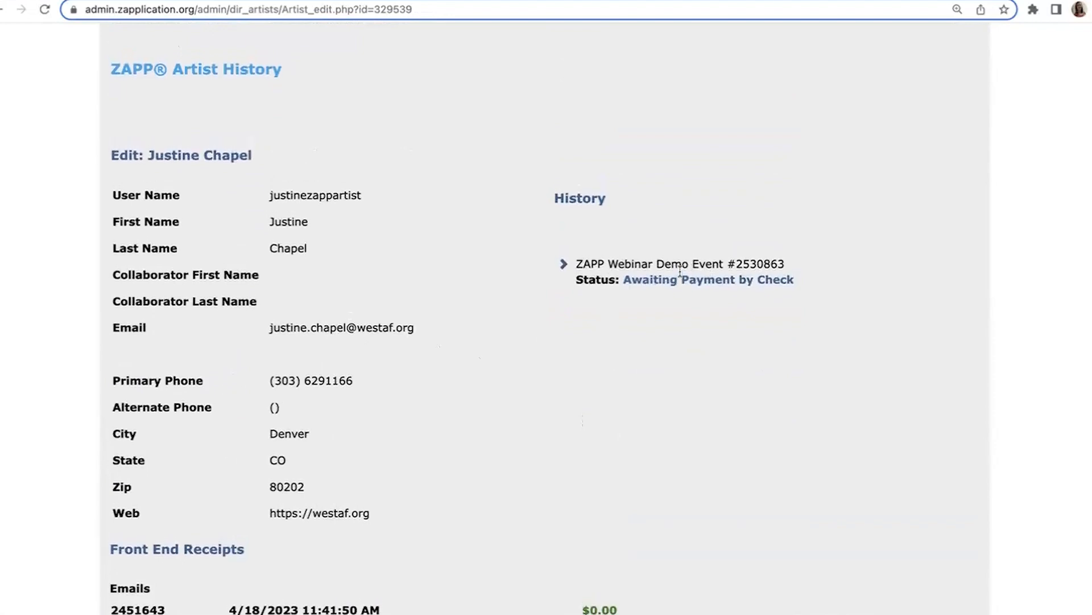
scroll(681, 272, "up", 4)
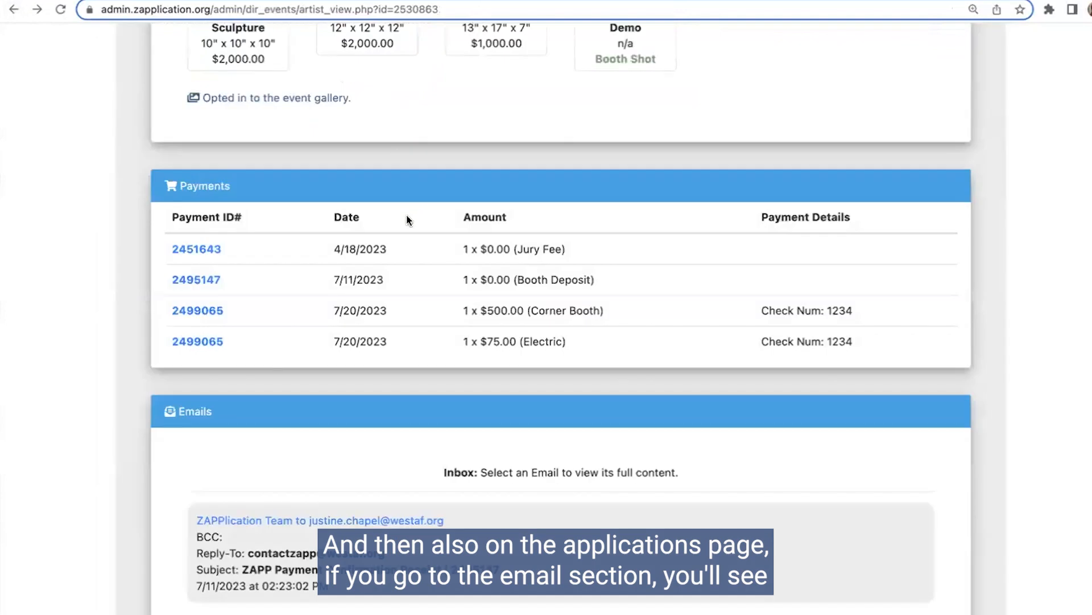
Step: Back in the artist's application, open the 7/20/2023 payment confirmation receipt email, read it through, and return to the application
scroll(407, 221, "down", 5)
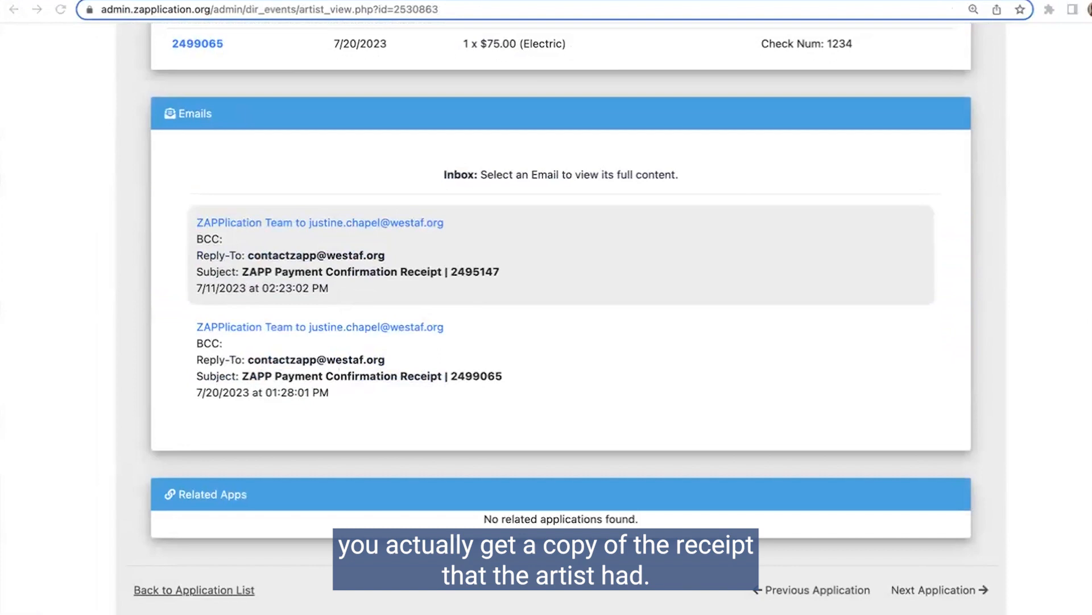
left_click(123, 234)
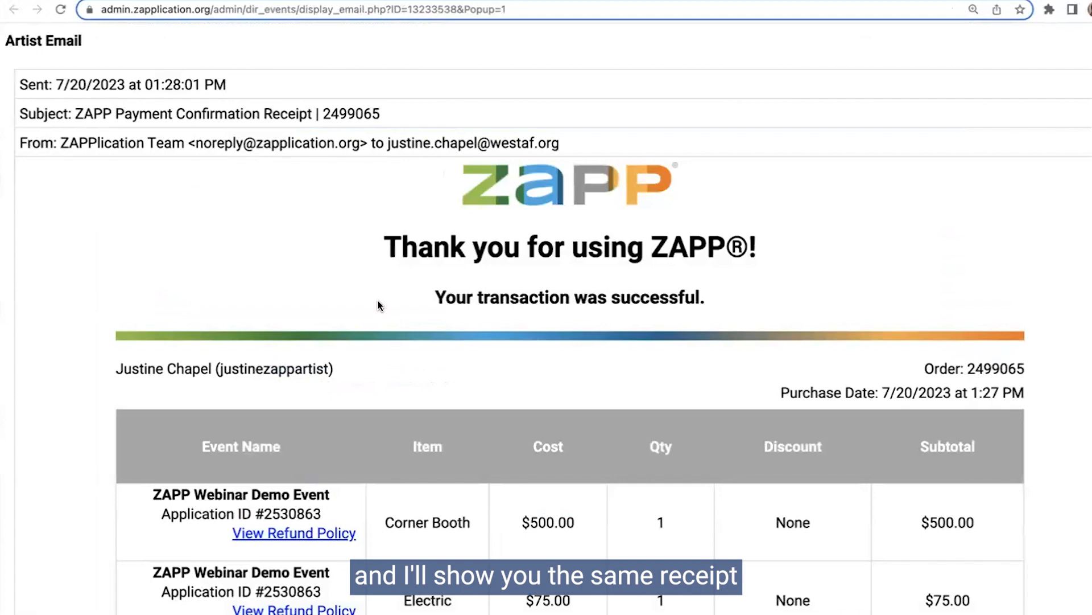
scroll(378, 301, "down", 7)
scroll(379, 301, "down", 4)
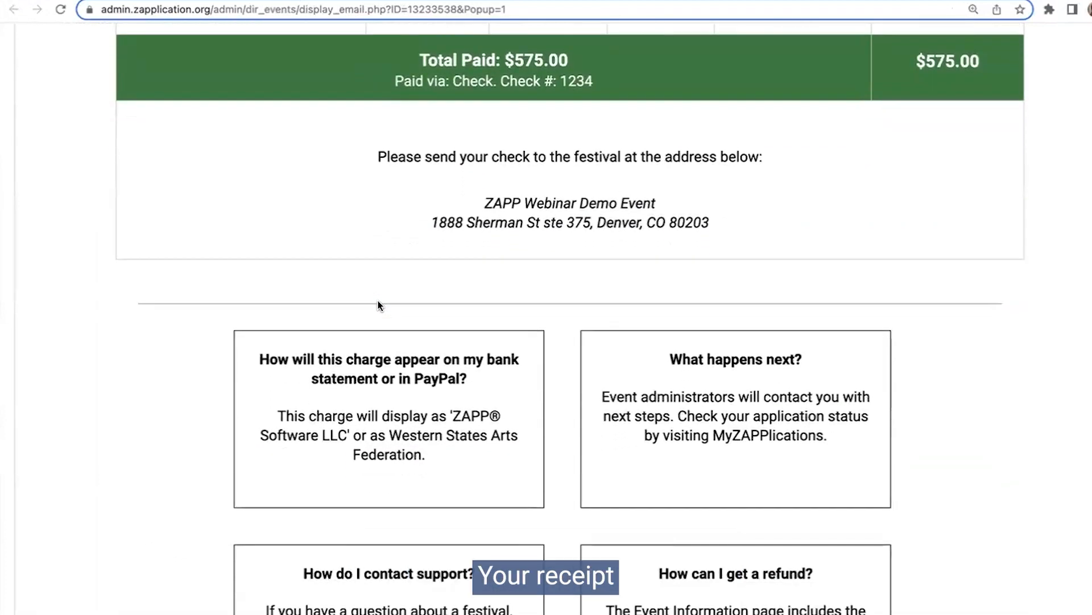
scroll(381, 212, "down", 3)
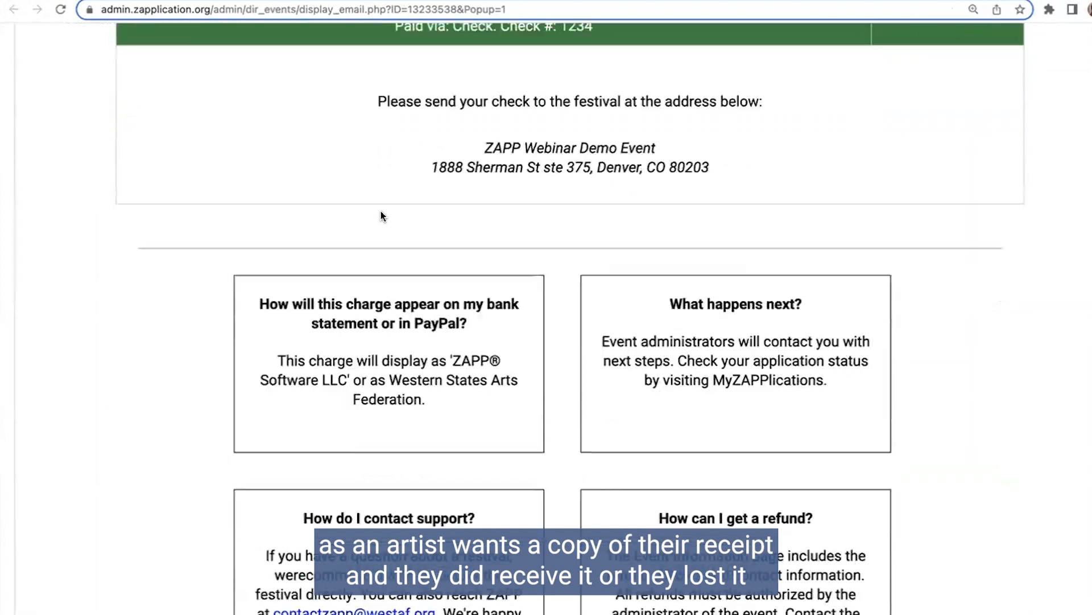
scroll(381, 210, "down", 2)
scroll(381, 210, "up", 6)
scroll(380, 212, "up", 2)
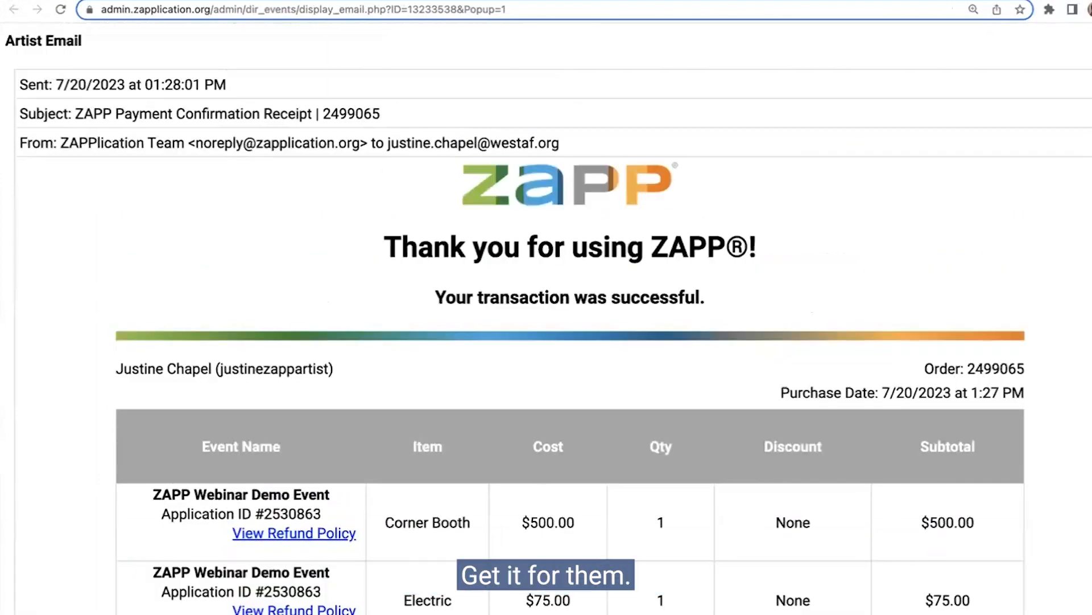
left_click(406, 0)
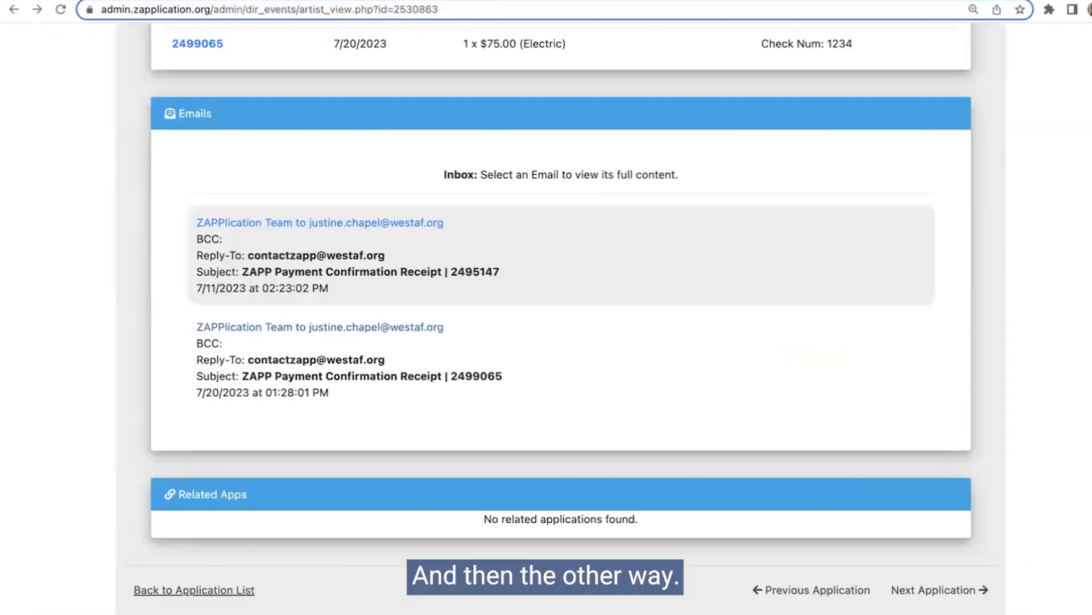
Step: Return to the application list, filter applicants by Purchased Products set to Corner Booth only, search, and review the matching applications
left_click(12, 10)
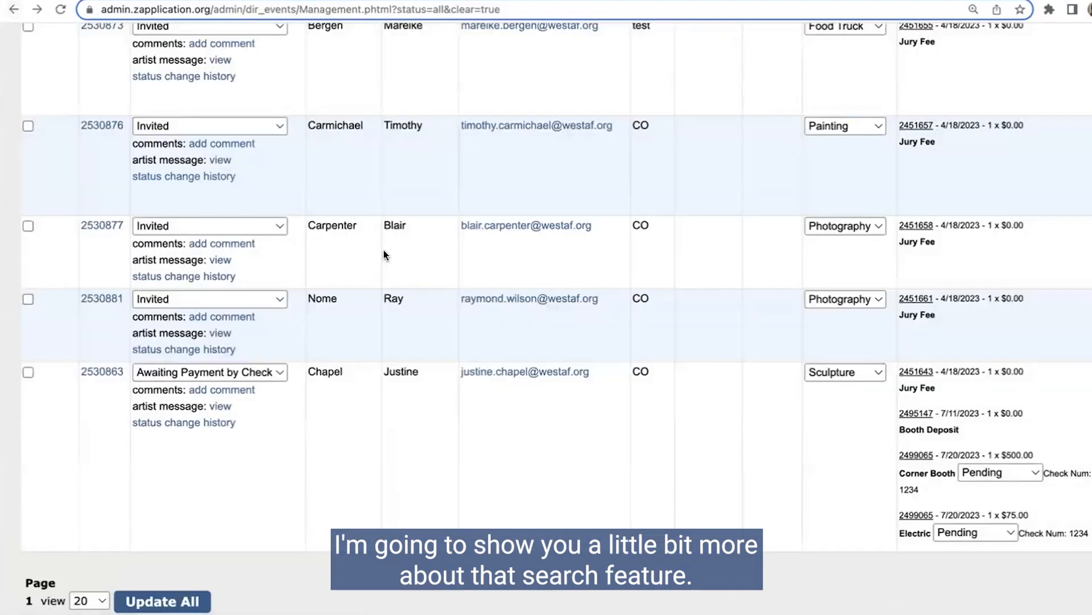
scroll(390, 244, "up", 10)
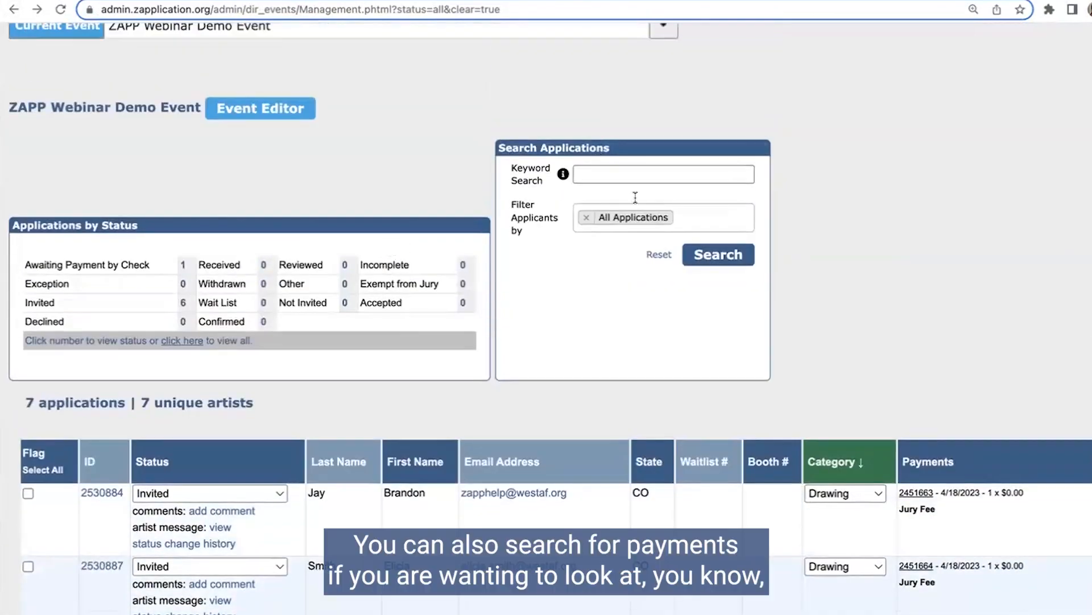
left_click(587, 217)
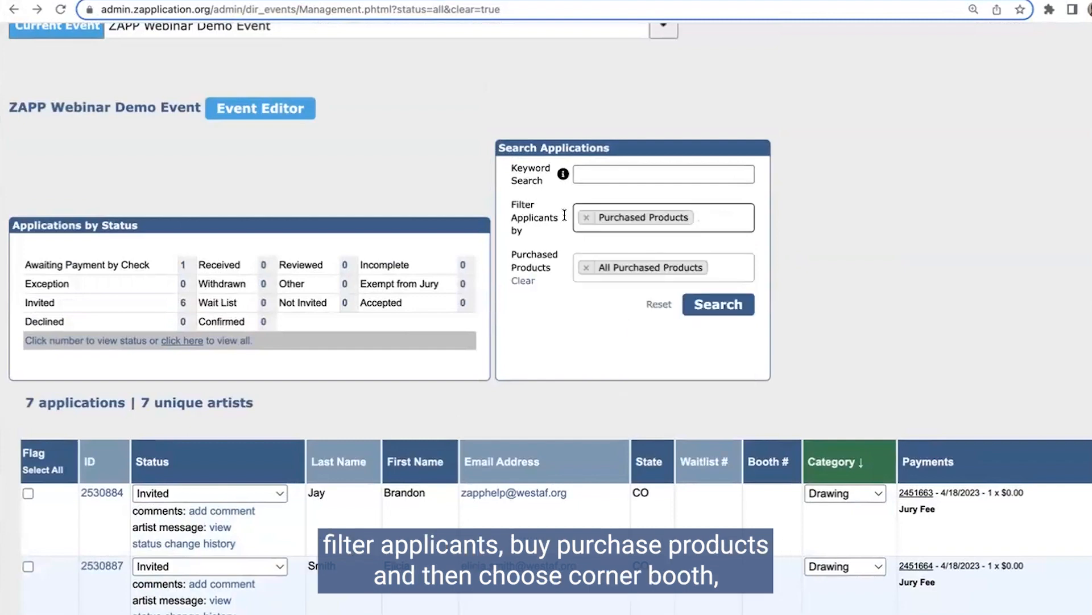
left_click(715, 266)
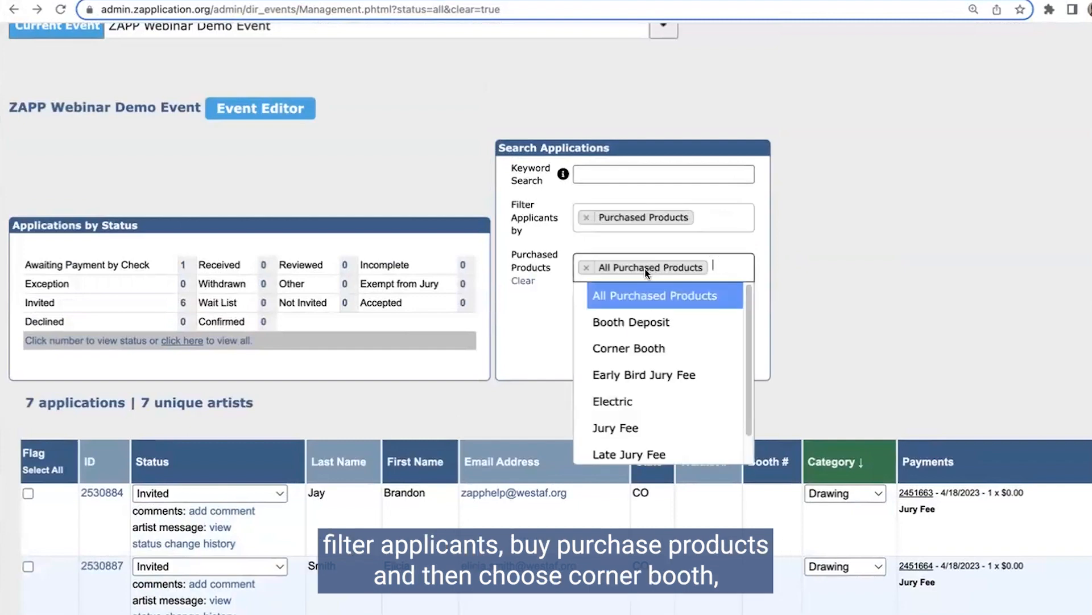
left_click(623, 349)
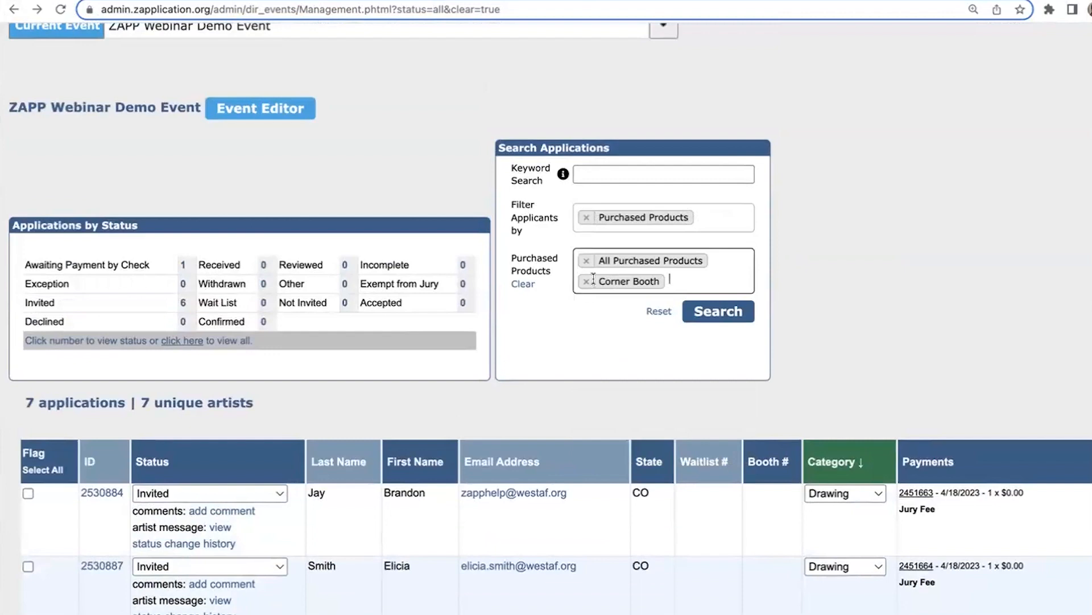
left_click(587, 259)
left_click(694, 268)
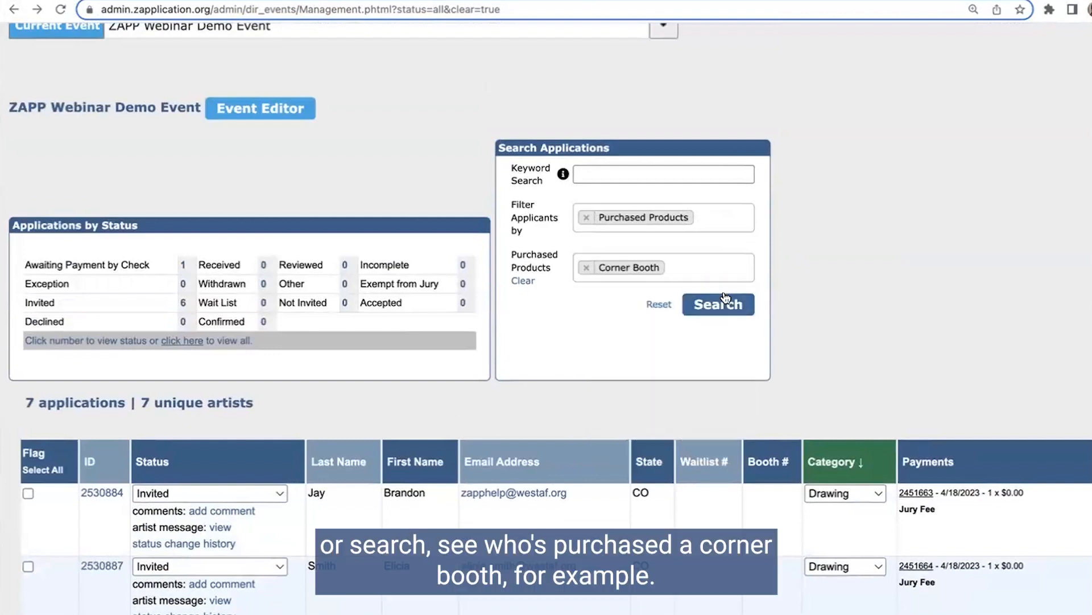
left_click(724, 304)
scroll(886, 291, "down", 1)
scroll(886, 292, "down", 5)
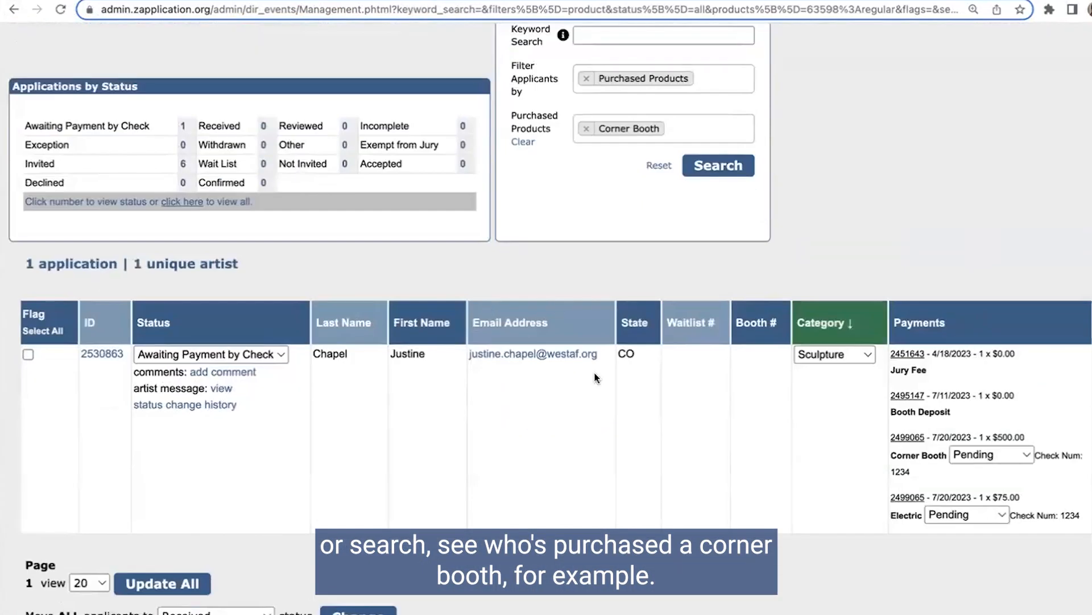
Step: Add a Medium Category filter set to Sculpture alongside the Corner Booth product filter and run the search
scroll(595, 372, "up", 3)
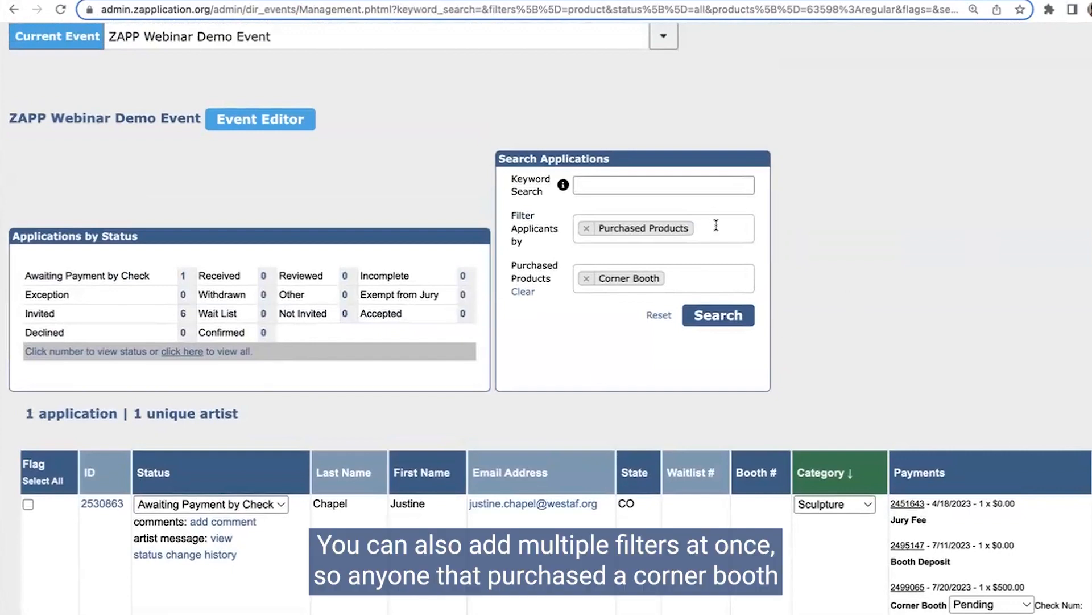
left_click(716, 230)
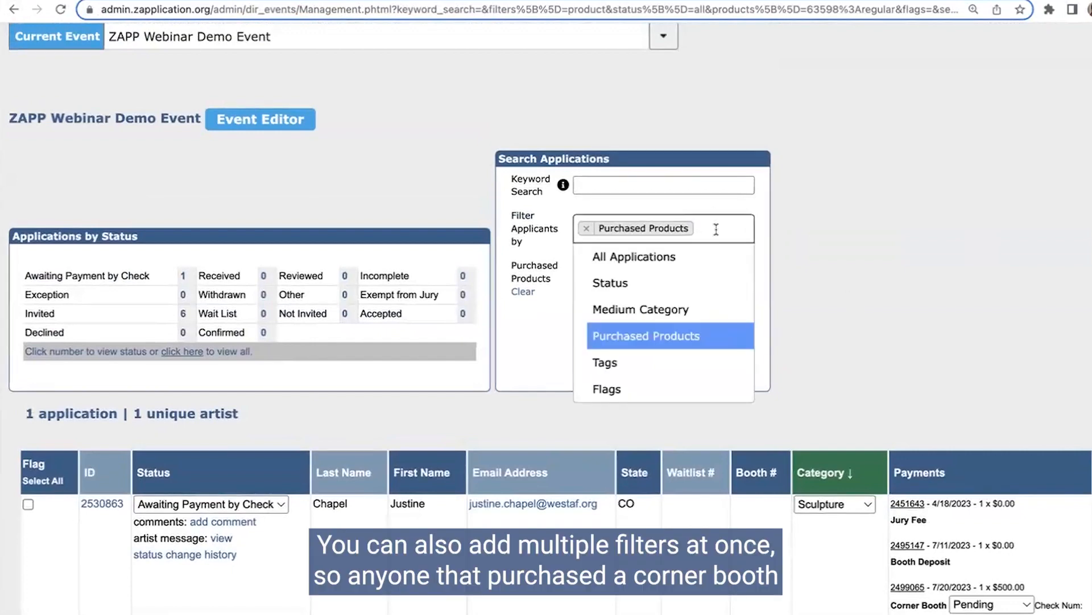
left_click(681, 309)
scroll(783, 296, "down", 3)
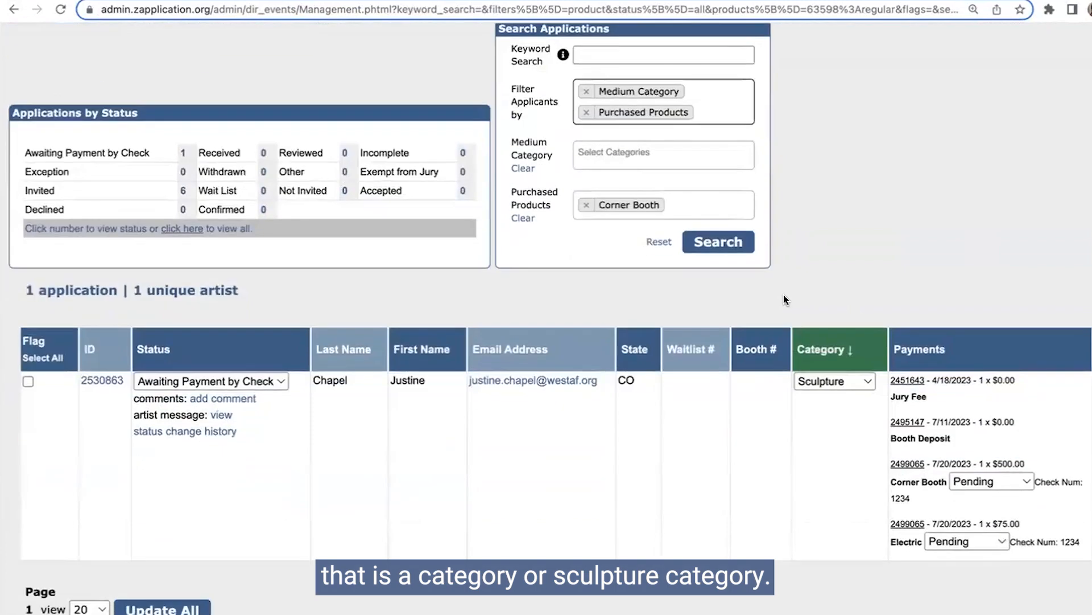
left_click(664, 155)
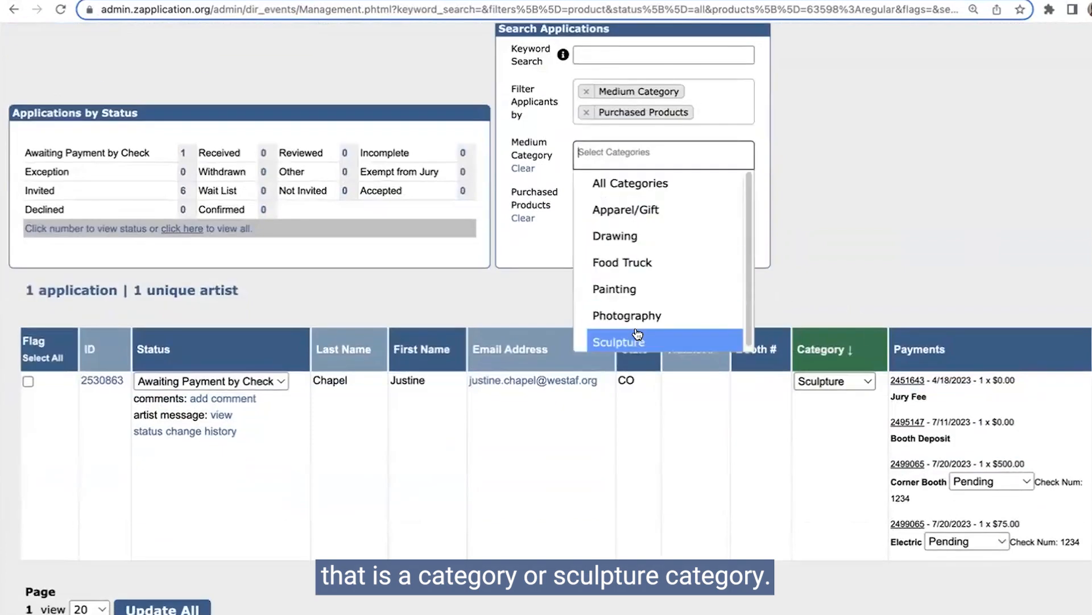
left_click(623, 339)
scroll(757, 175, "up", 1)
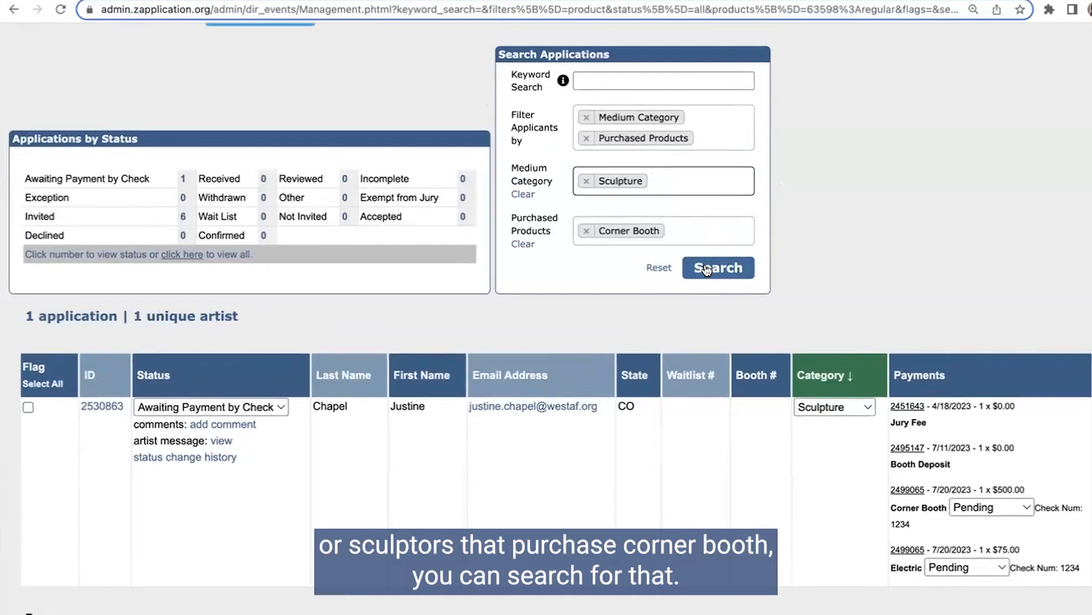
left_click(705, 268)
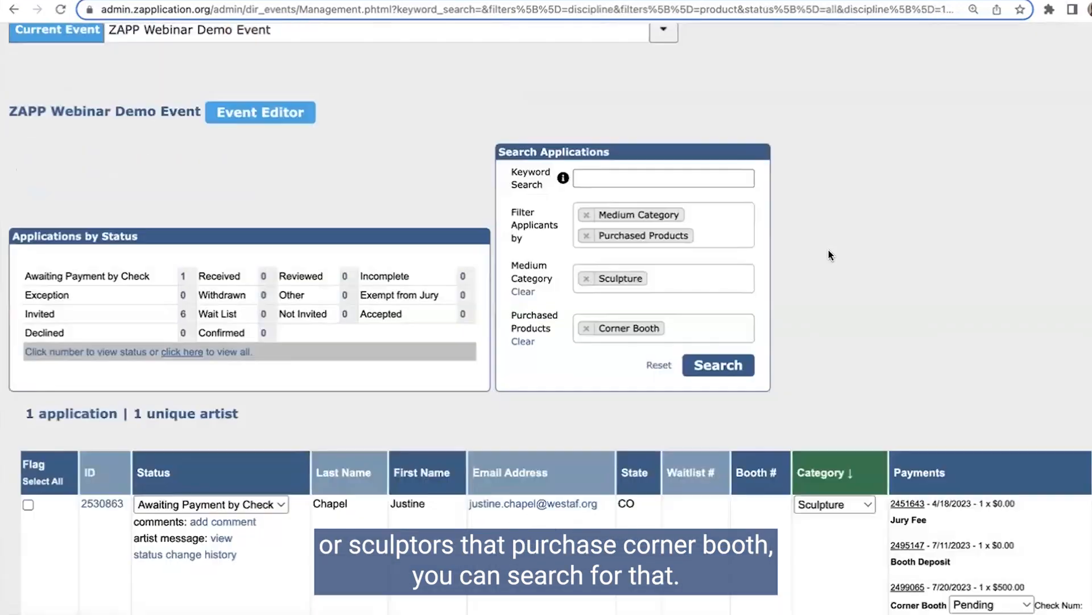
Step: Review the Sculpture and Corner Booth search results, and remove the Medium Category and Purchased Products filters
scroll(829, 250, "down", 3)
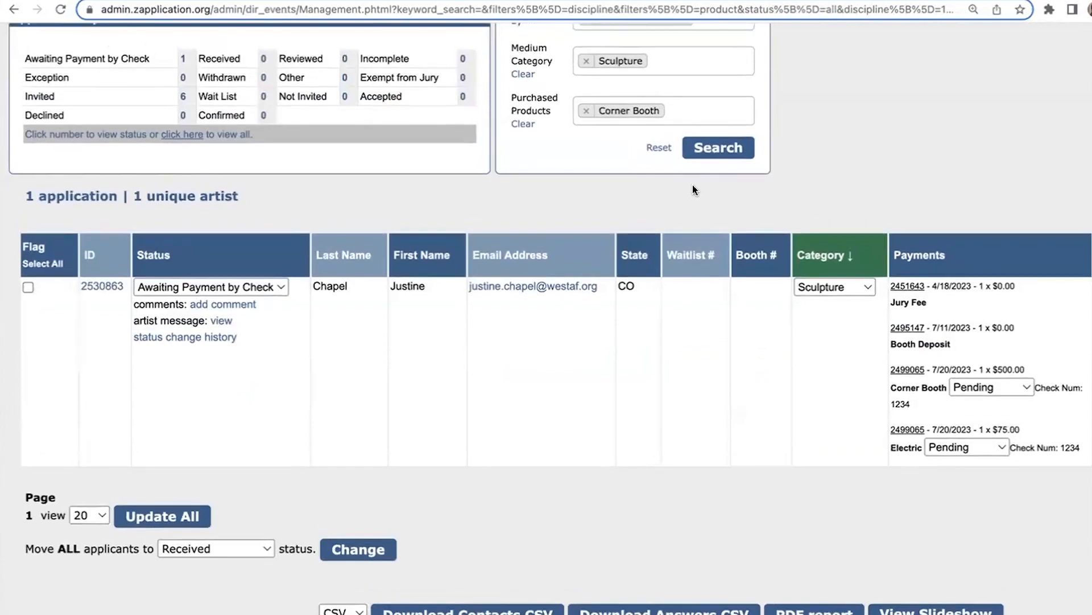
scroll(692, 185, "up", 3)
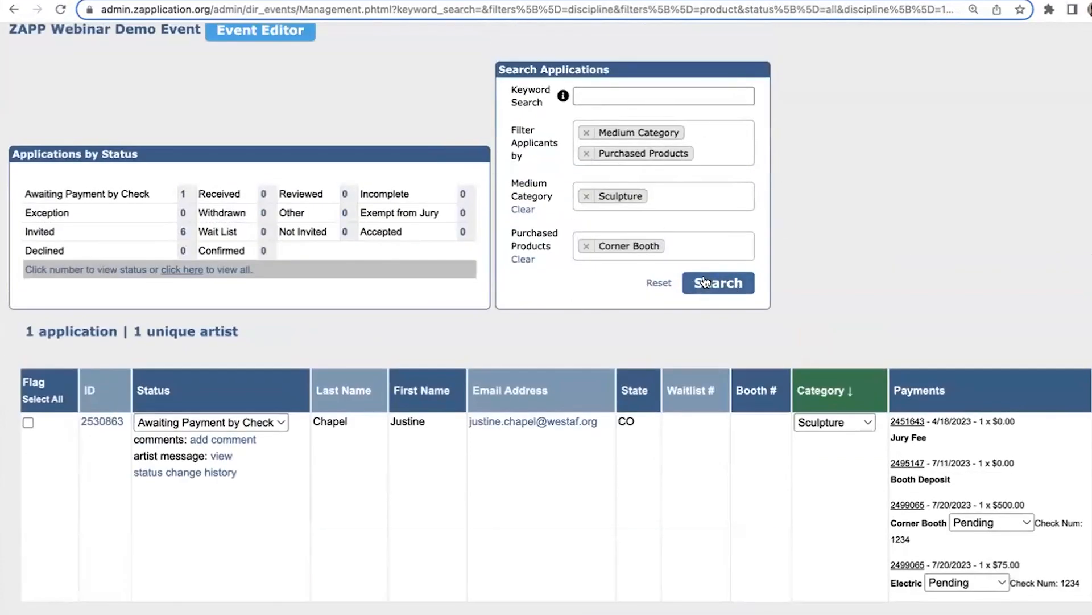
left_click(586, 134)
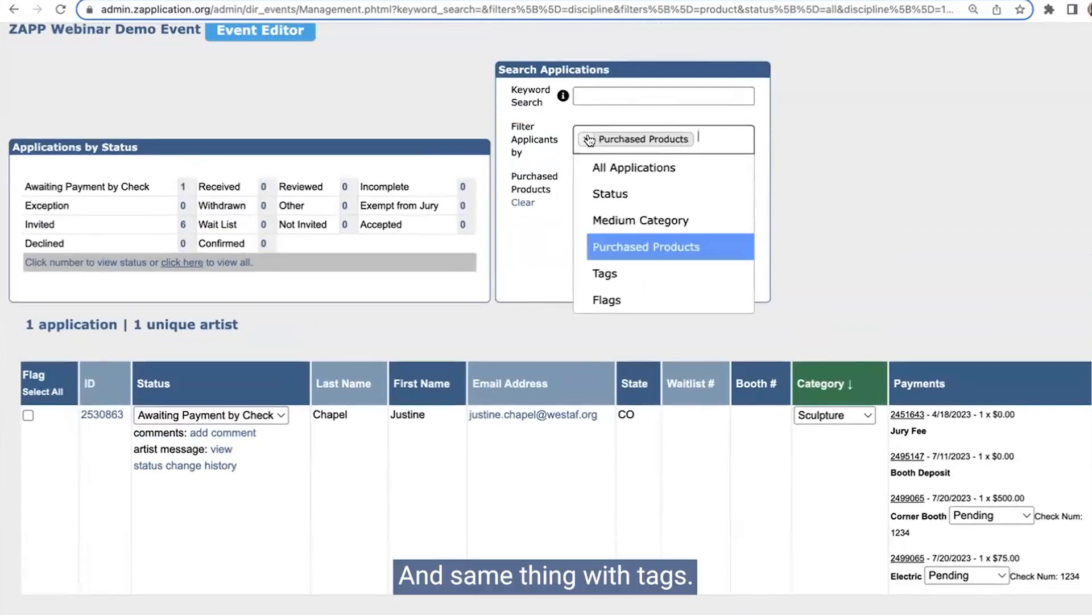
left_click(587, 140)
left_click(320, 528)
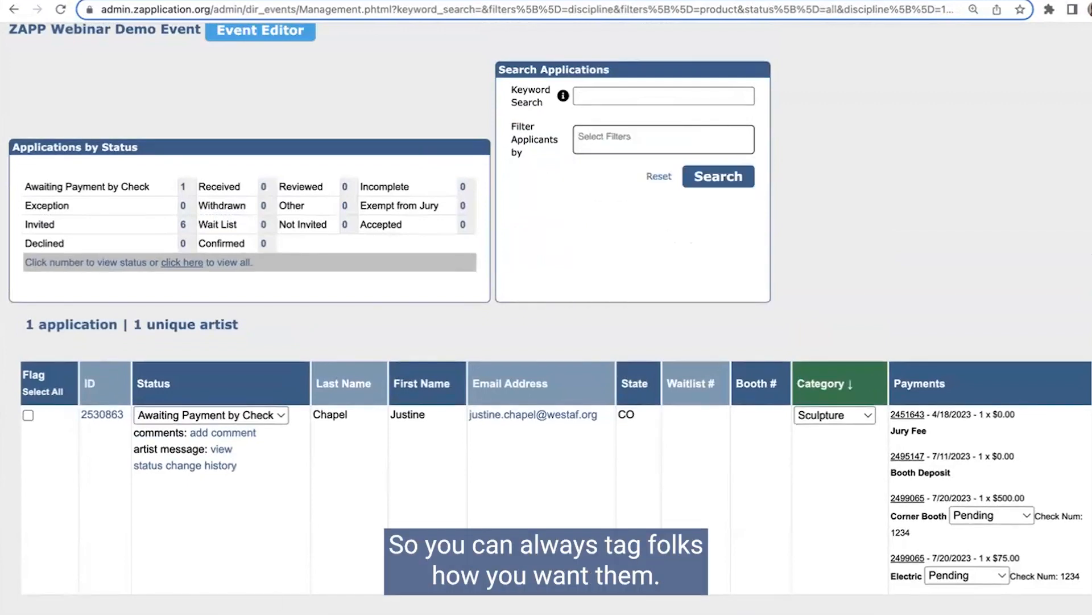
Step: Create a DEMO tag on the listed artist's application
scroll(785, 295, "right", 4)
scroll(783, 291, "down", 4)
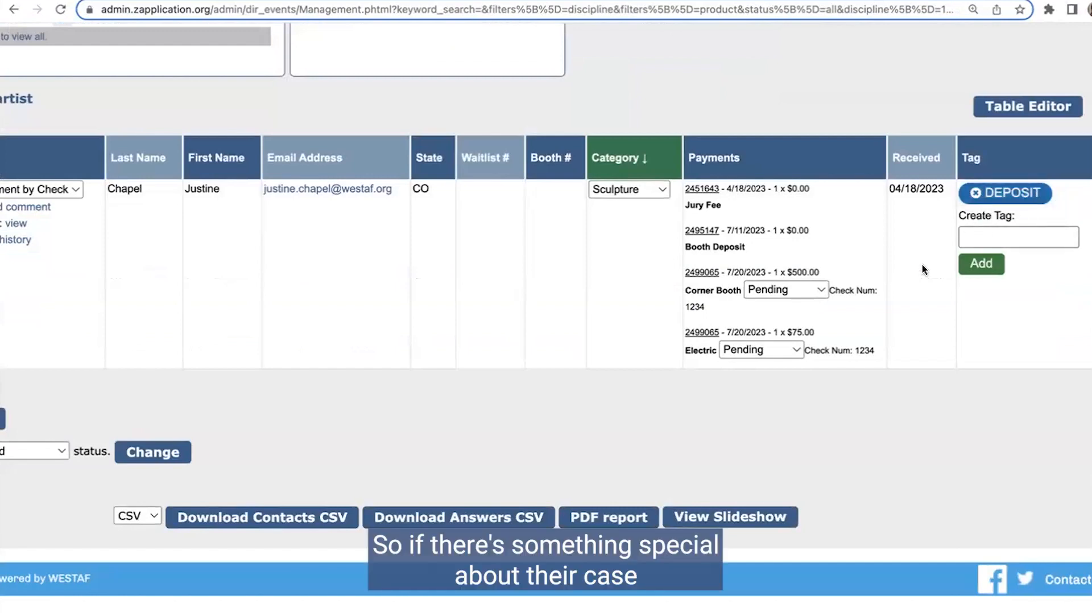
left_click(1007, 239)
type("DEMO")
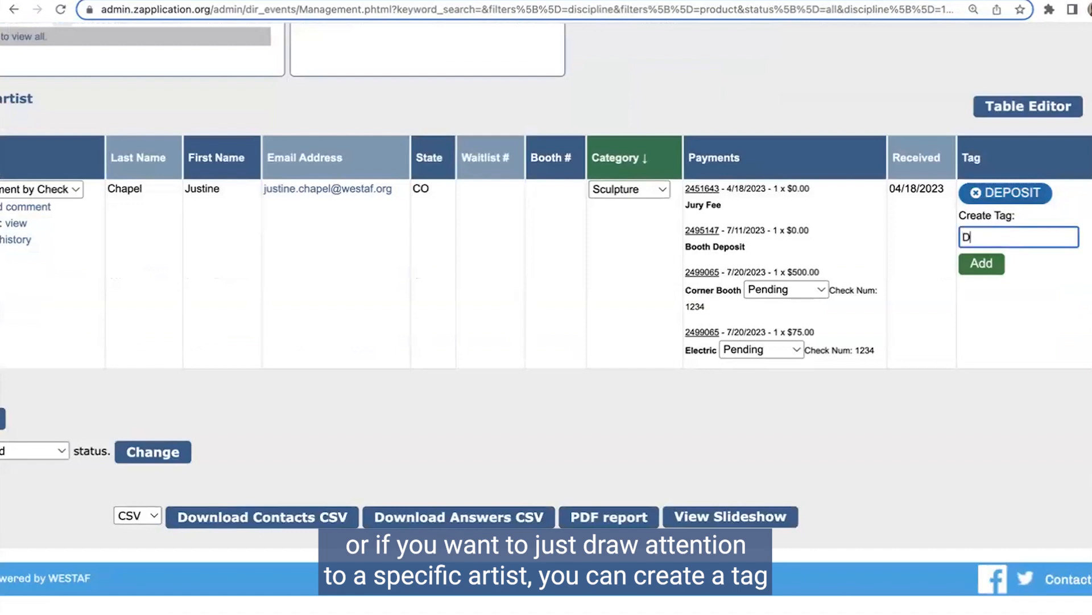
left_click(969, 279)
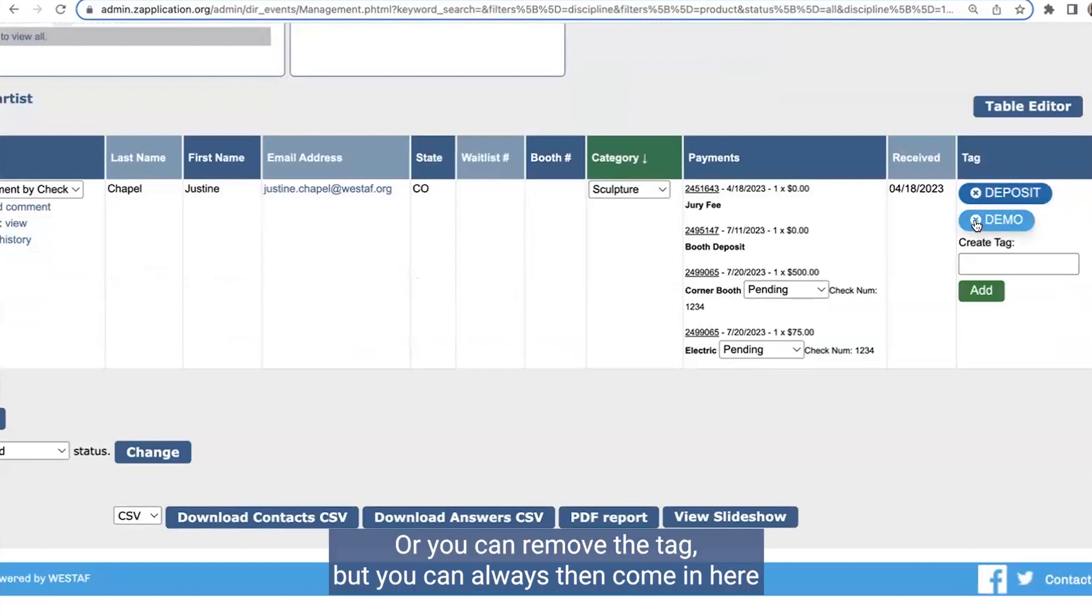
Step: Try to filter the applicants by the DEMO tag using a Tags filter
scroll(508, 124, "up", 3)
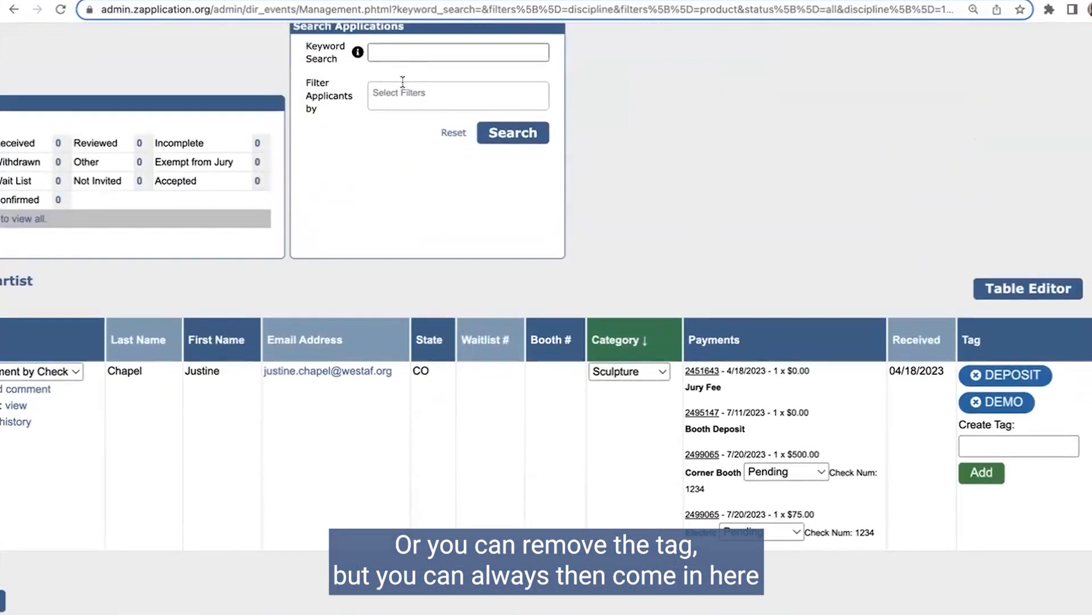
left_click(396, 92)
left_click(447, 230)
left_click(425, 135)
scroll(424, 188, "down", 2)
scroll(437, 165, "up", 1)
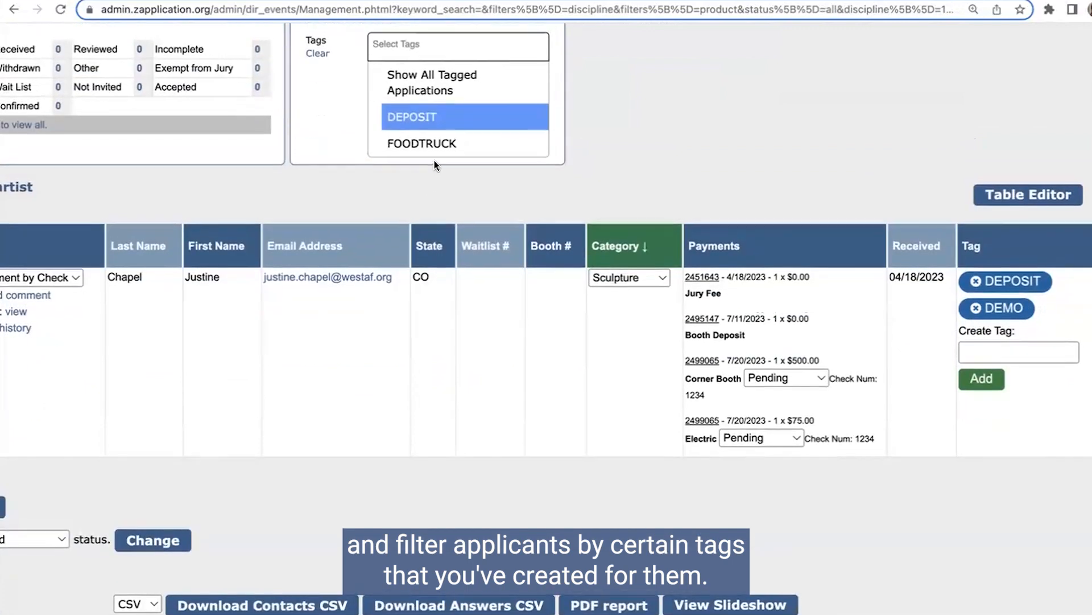
left_click(590, 124)
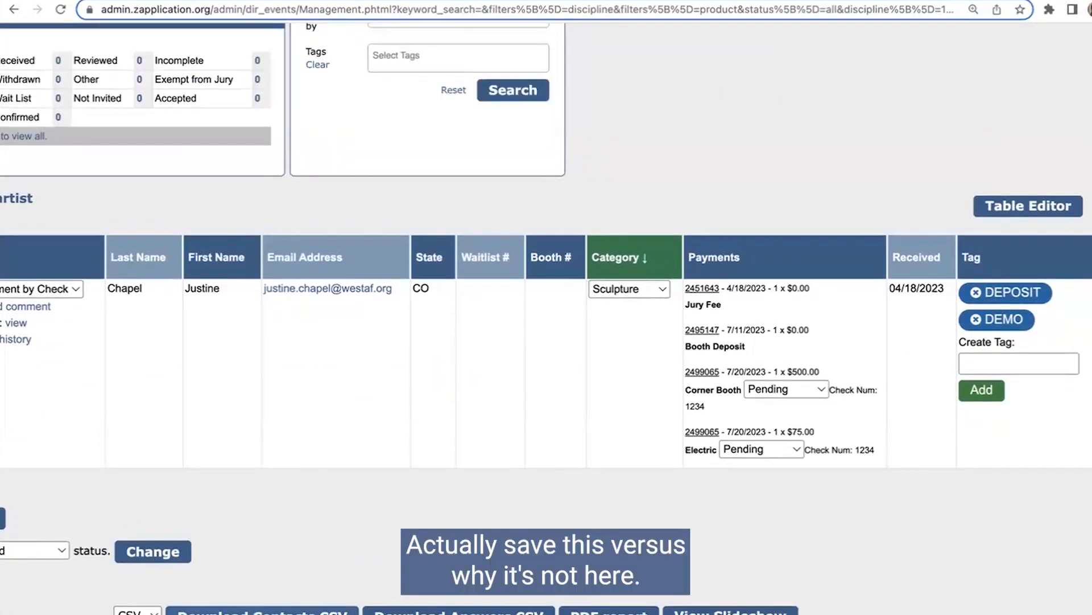
Step: Save the application list updates and search again with a Tags filter set to DEMO added to the existing filters
scroll(251, 518, "left", 5)
left_click(134, 517)
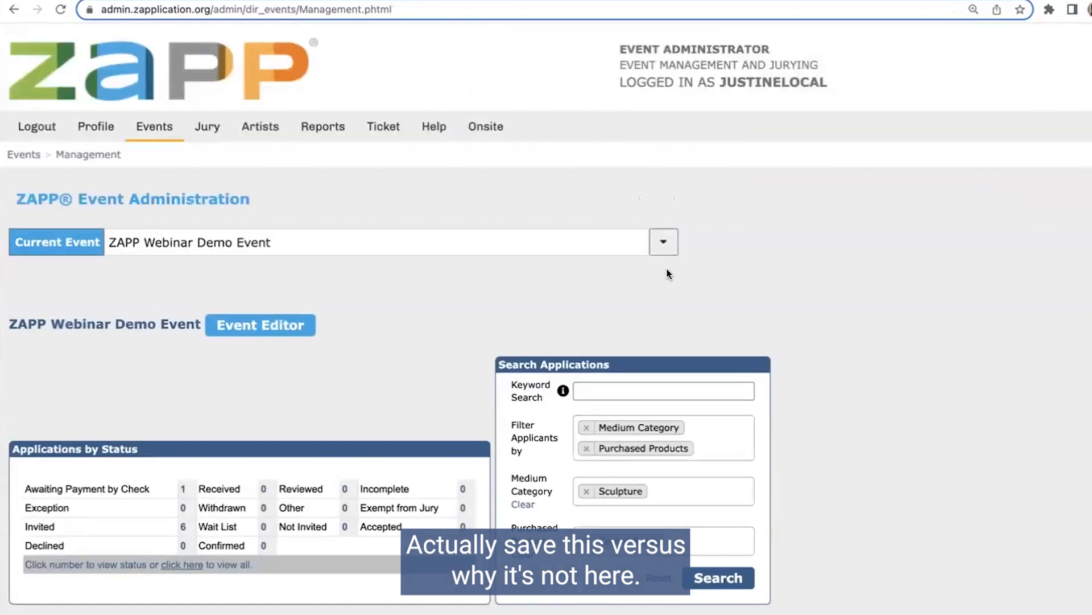
scroll(704, 288, "down", 5)
left_click(694, 167)
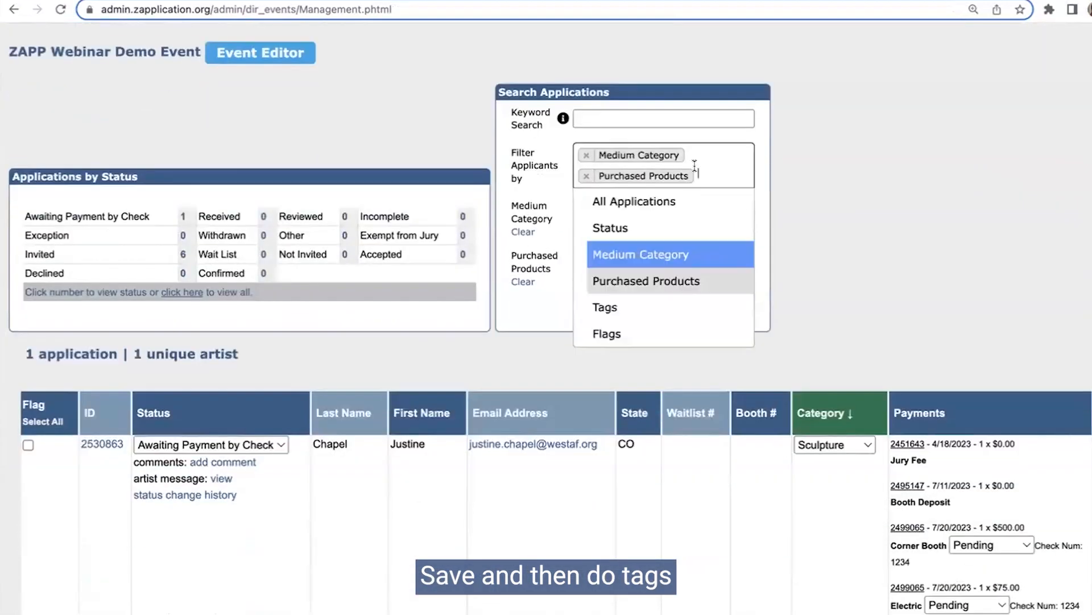
left_click(612, 307)
left_click(653, 335)
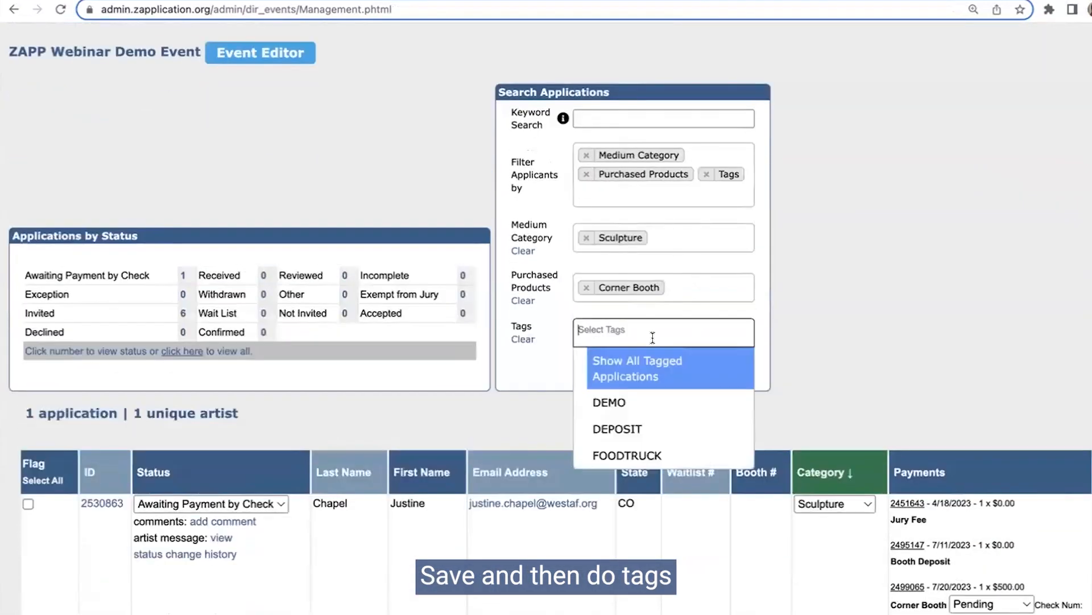
left_click(630, 403)
left_click(716, 371)
scroll(960, 270, "down", 10)
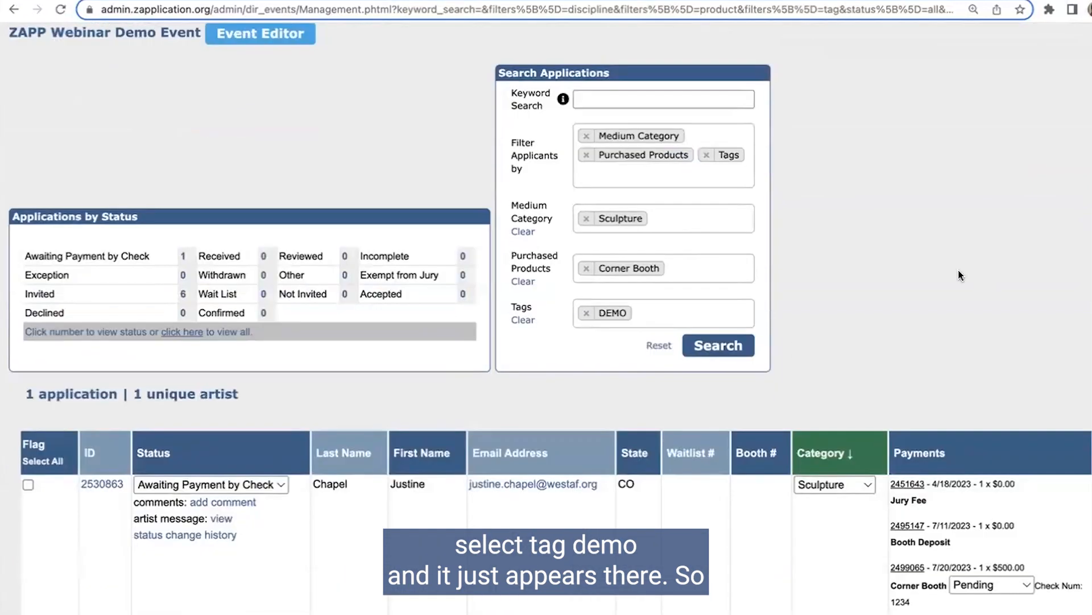
scroll(691, 351, "up", 2)
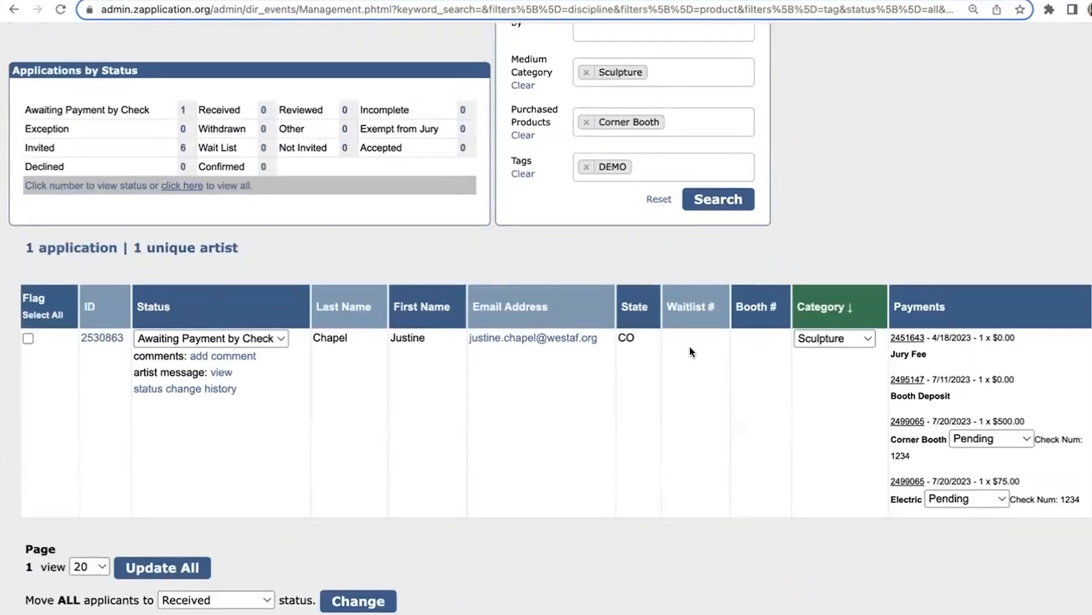
Step: Open the Income Breakdown report page
scroll(693, 347, "up", 2)
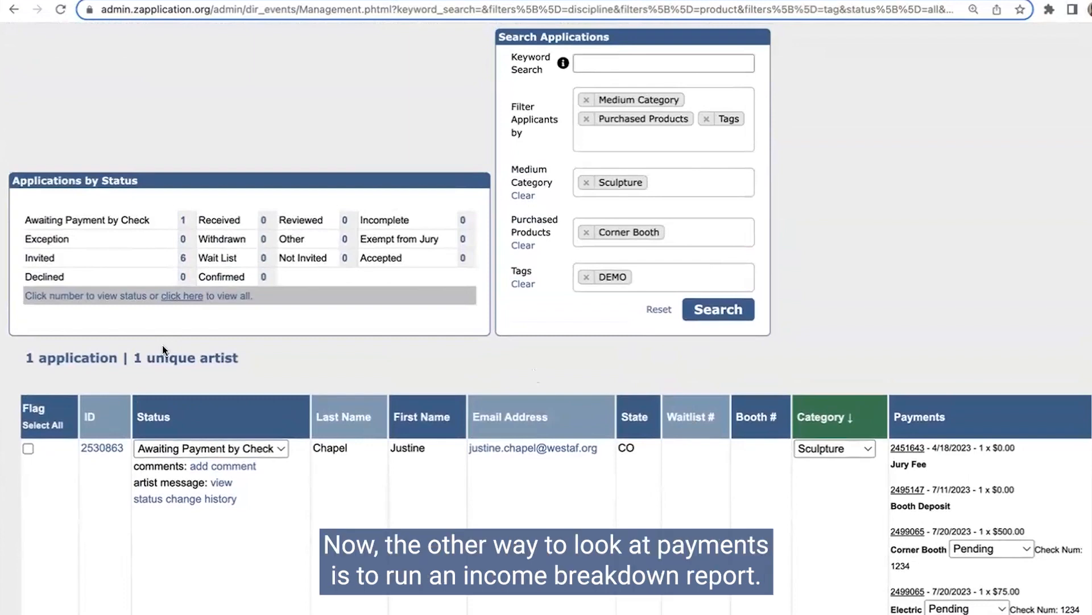
scroll(341, 159, "up", 5)
left_click(323, 80)
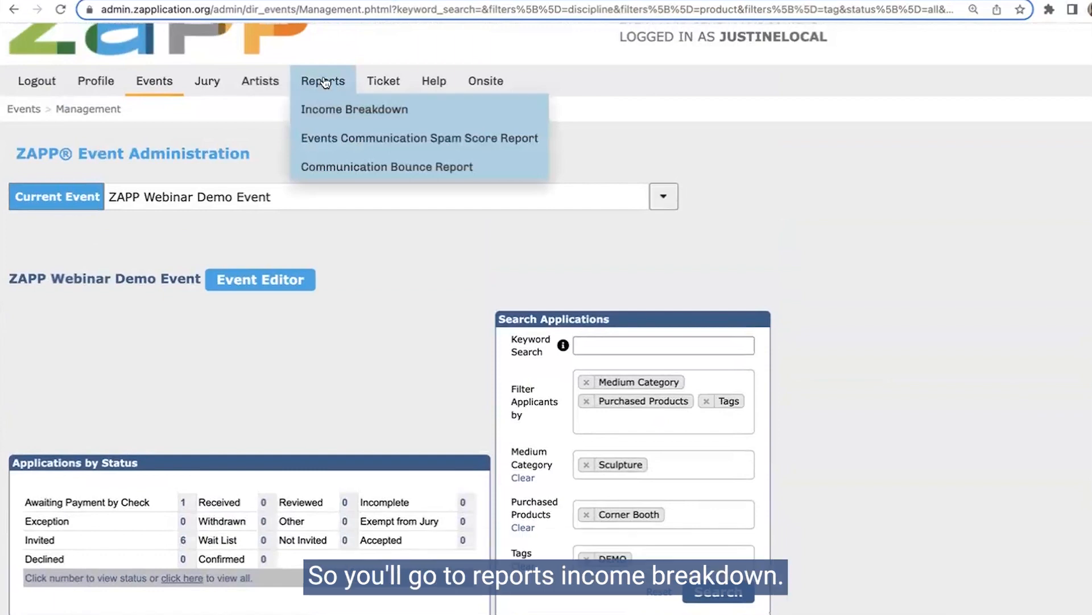
left_click(330, 111)
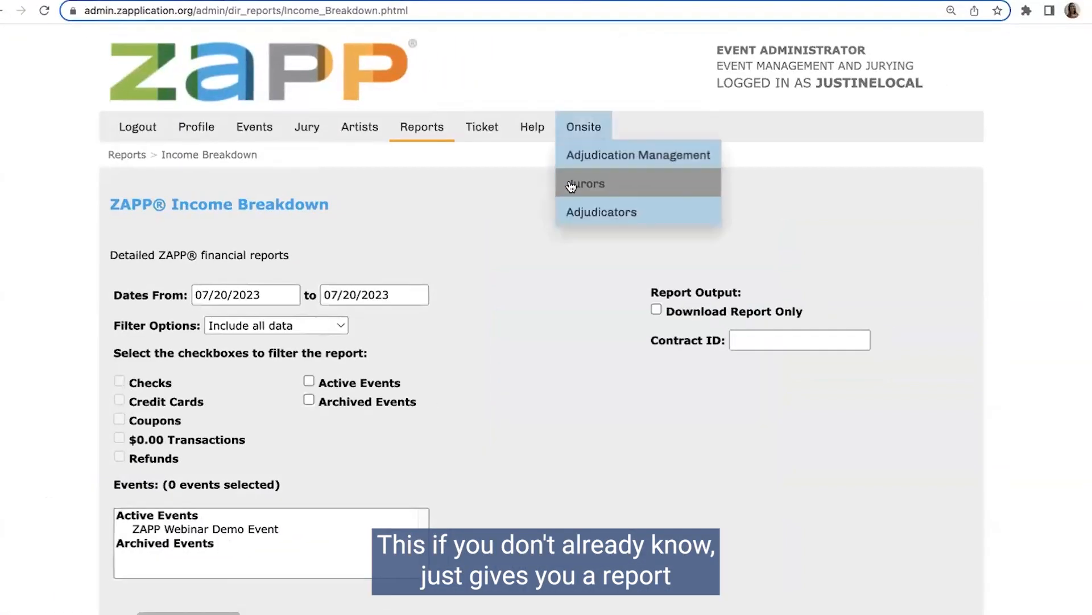
Step: Set the income report's start date to 07/01/2023
scroll(469, 215, "down", 1)
scroll(469, 215, "down", 1)
scroll(469, 215, "down", 1)
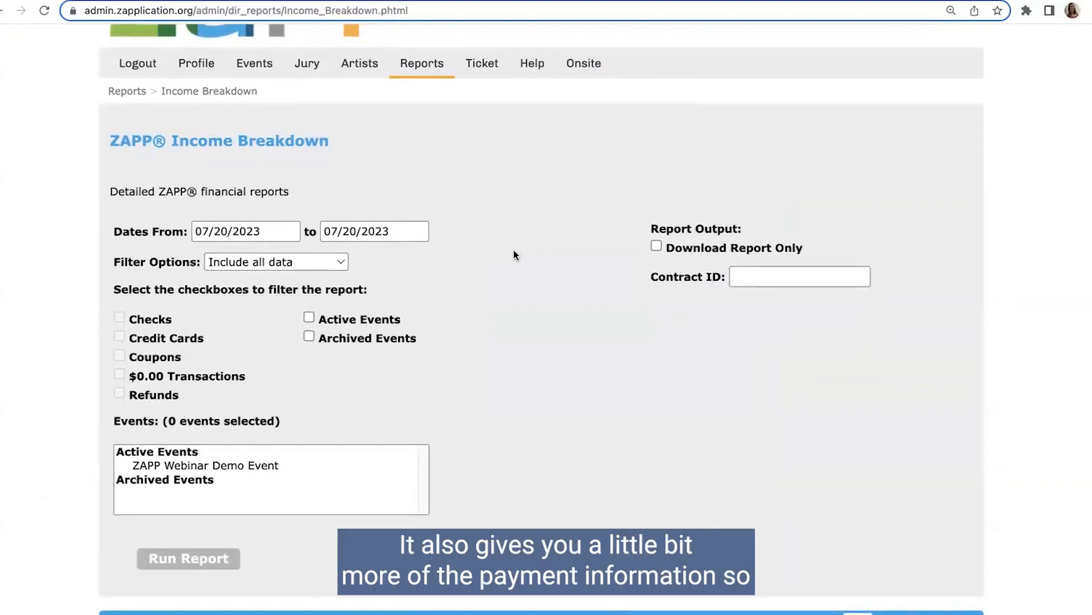
left_click(221, 228)
left_click(378, 314)
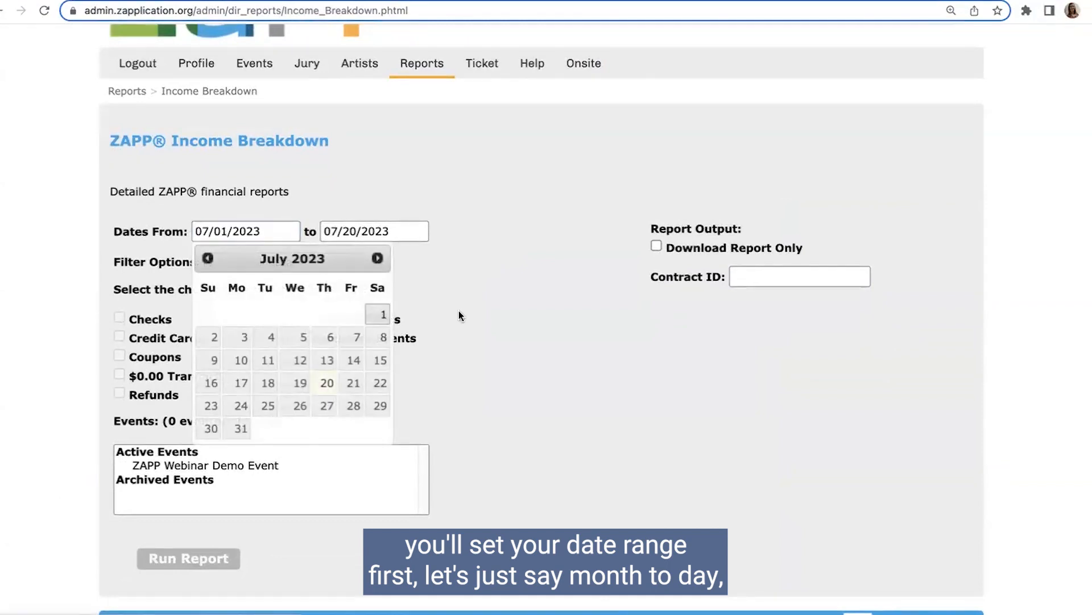
left_click(460, 314)
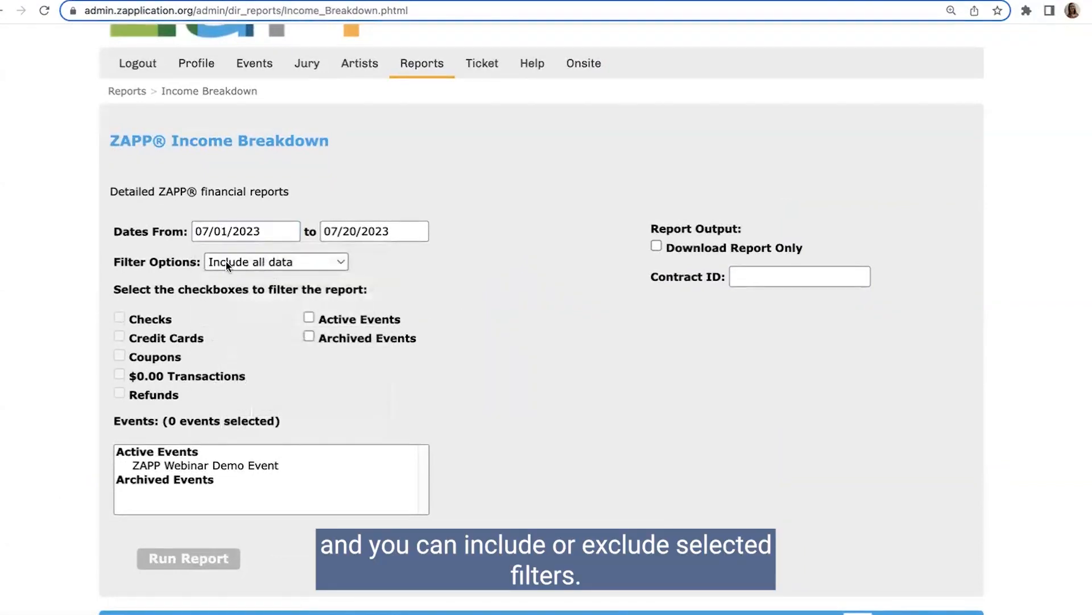
Step: Set the report's filter option to Exclude selected filters and choose Checks as the payment type to exclude
left_click(291, 267)
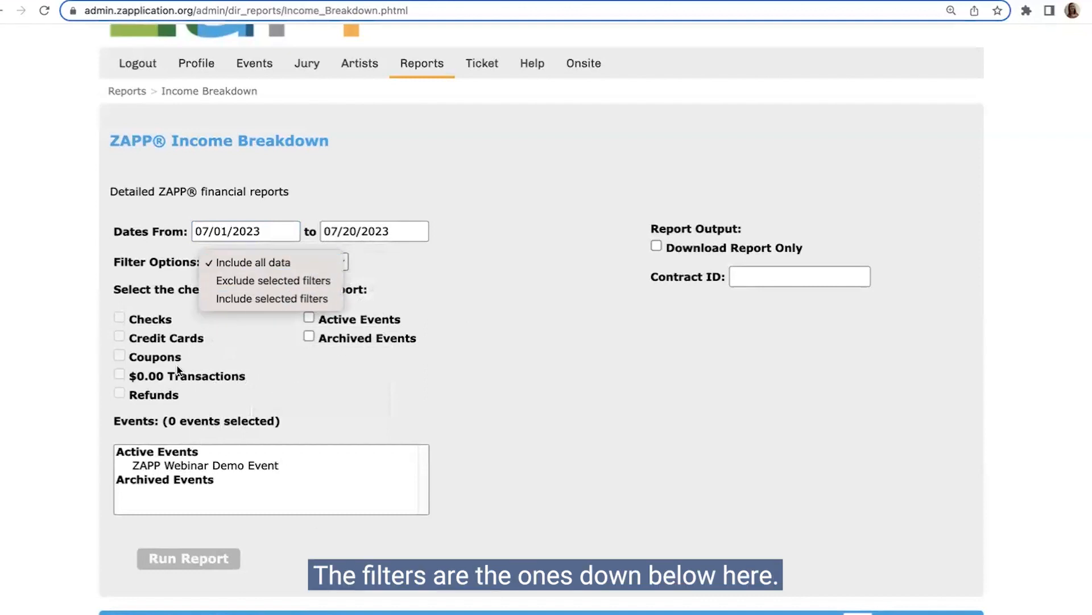
left_click(314, 280)
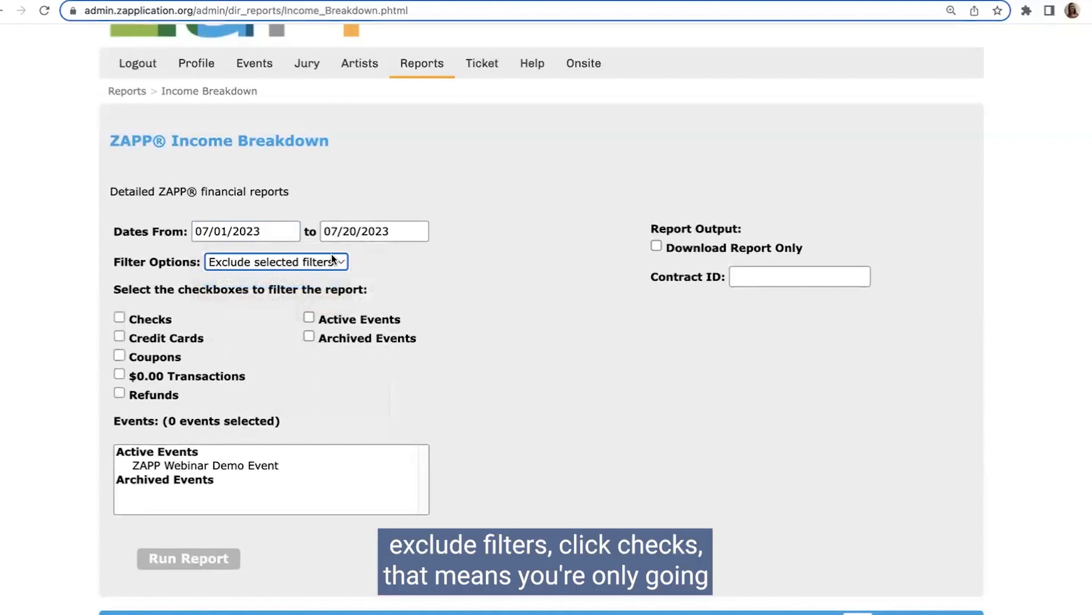
left_click(118, 317)
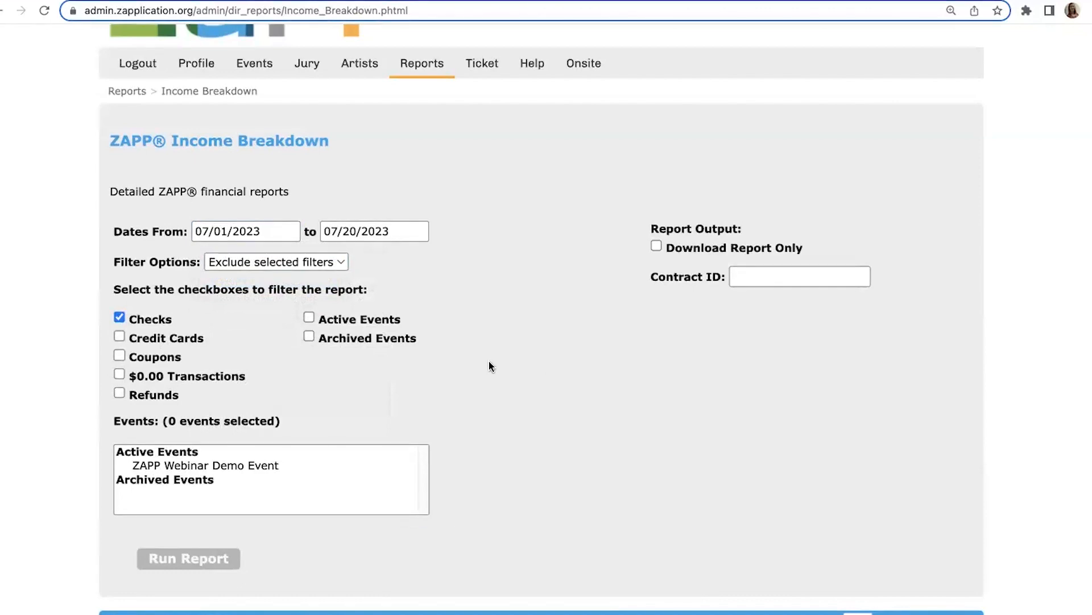
scroll(408, 371, "down", 1)
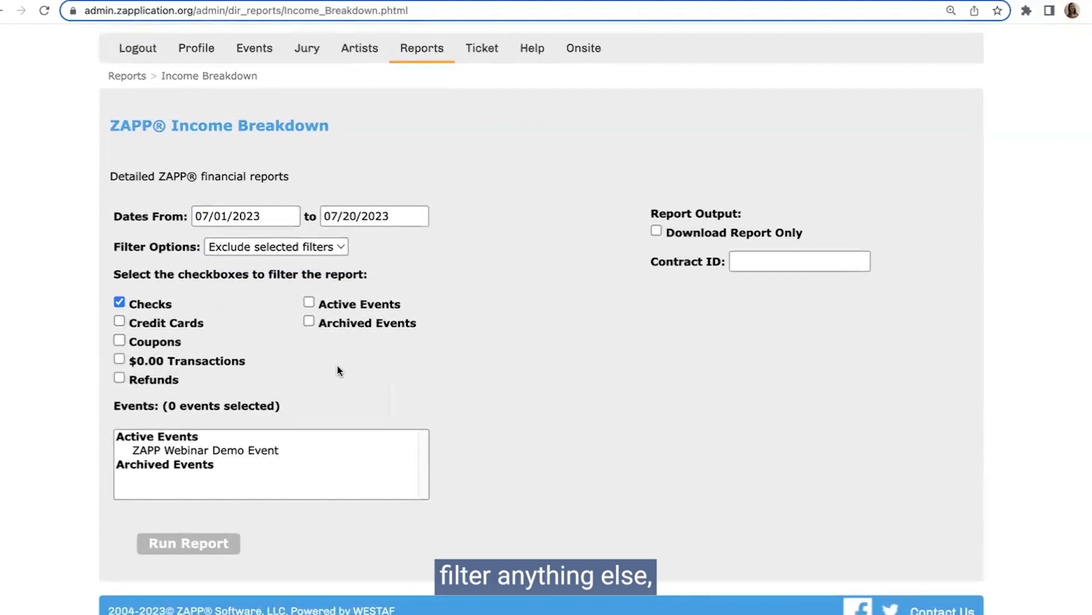
Step: Select ZAPP Webinar Demo Event, leave Download Report Only off, and run the income report on the page
left_click(145, 447)
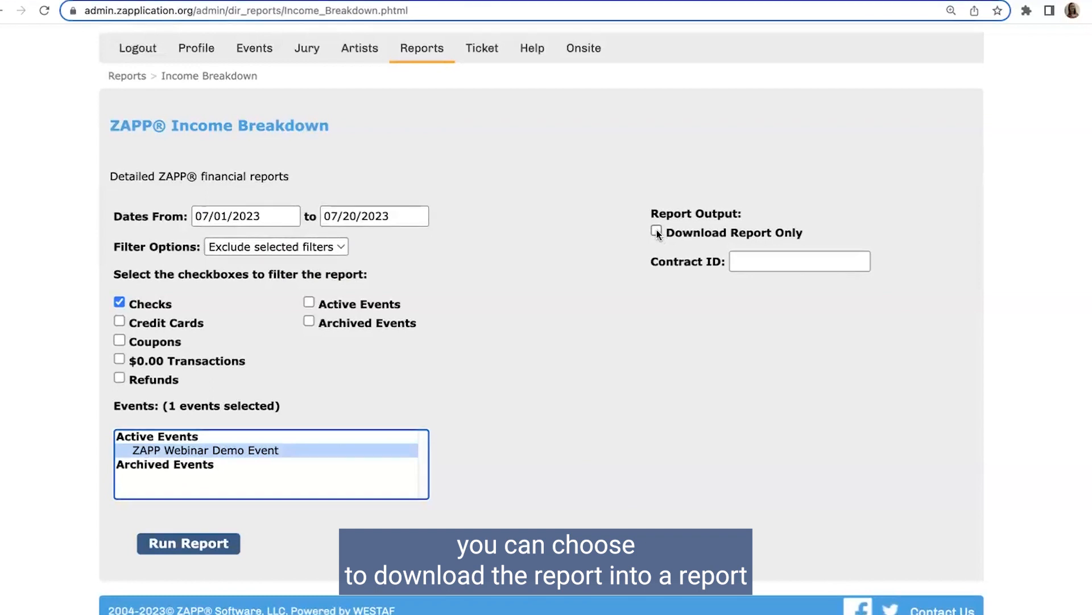
scroll(623, 285, "down", 1)
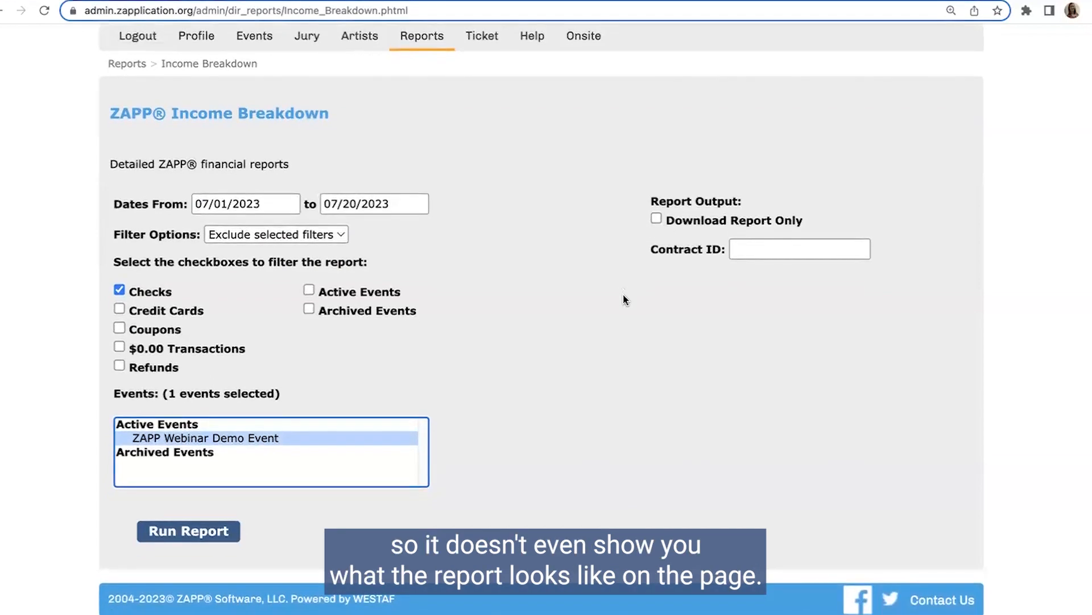
left_click(656, 219)
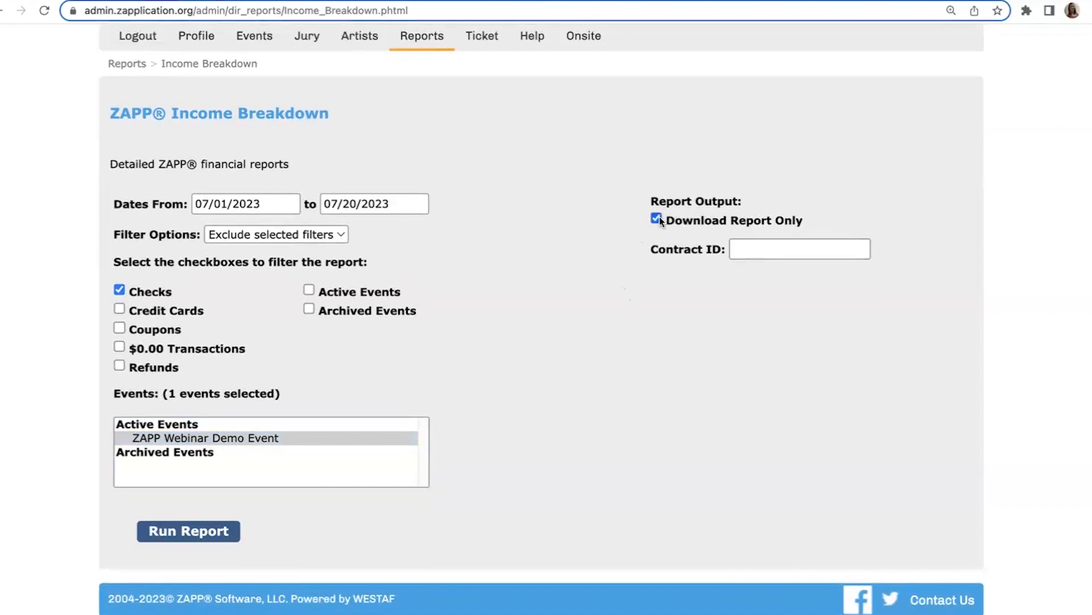
left_click(658, 218)
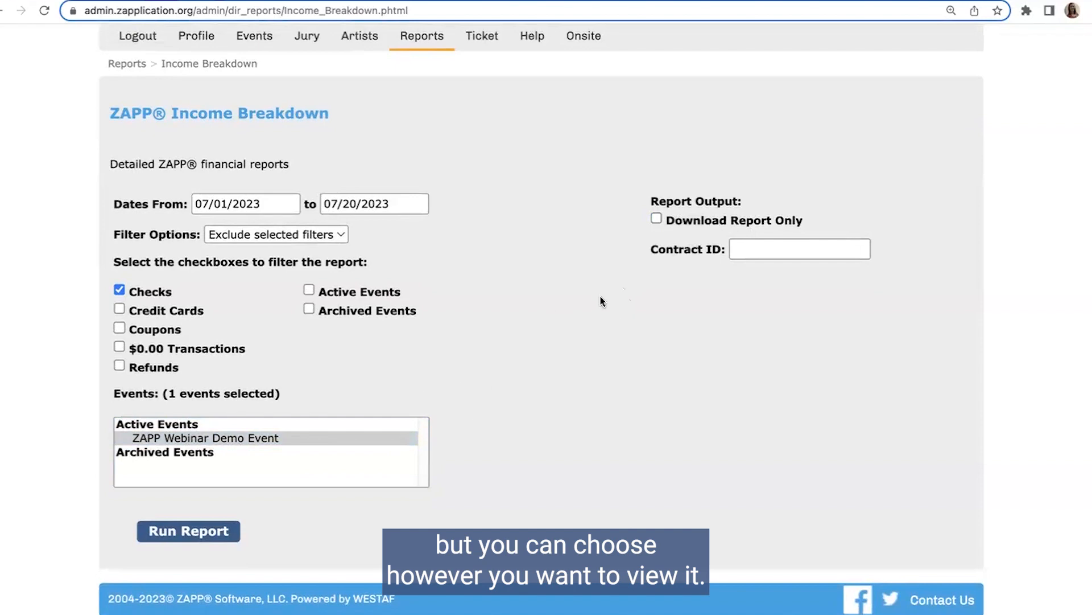
left_click(184, 532)
scroll(513, 398, "down", 3)
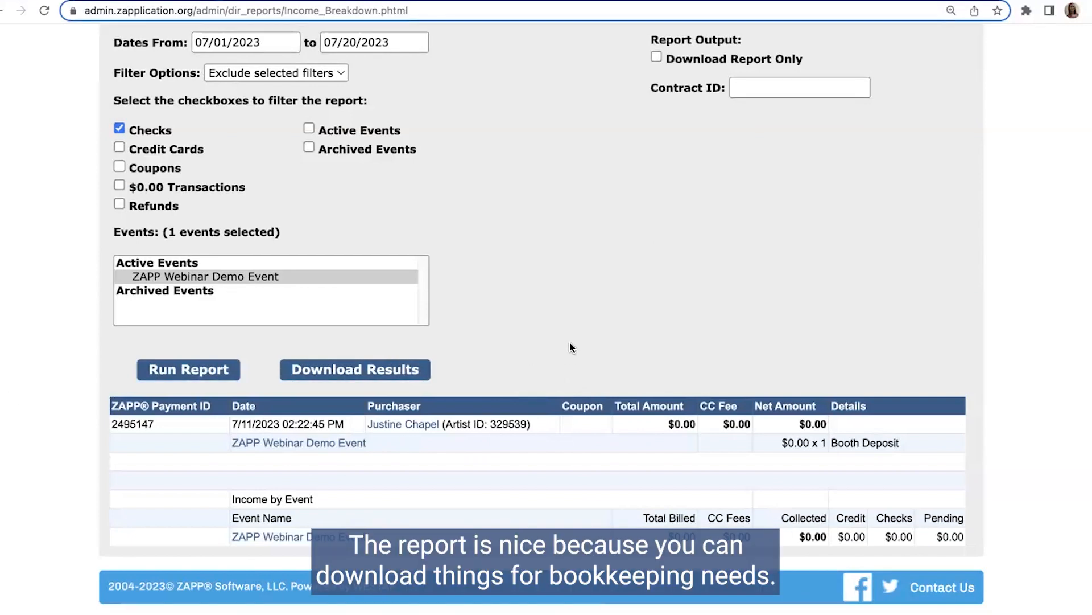
Step: Change the income report's date range to 06/01/2023 through 06/30/2023
scroll(571, 285, "up", 3)
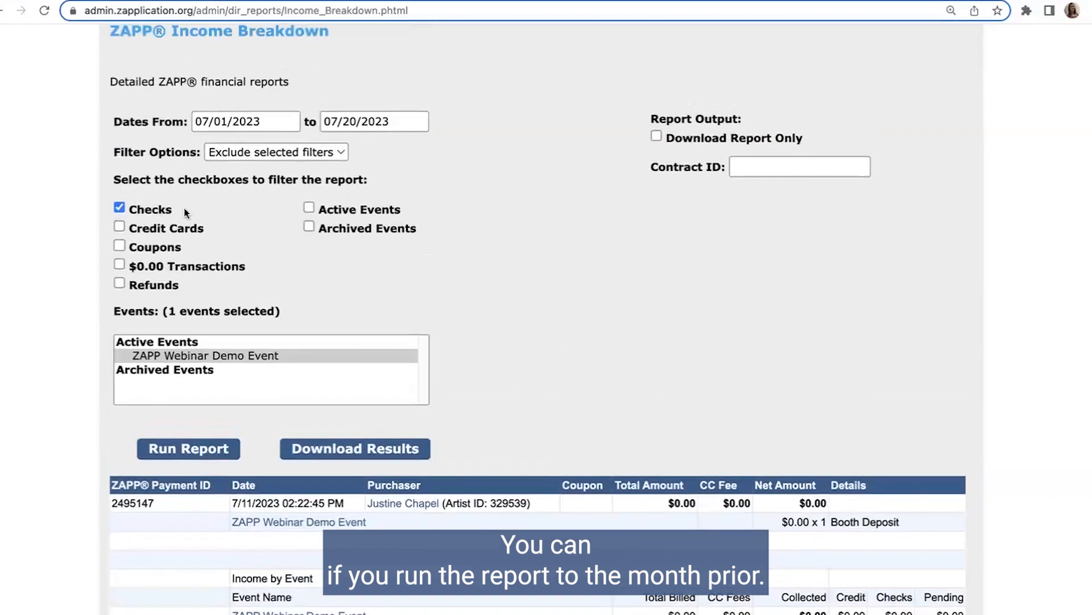
left_click(252, 126)
left_click(208, 149)
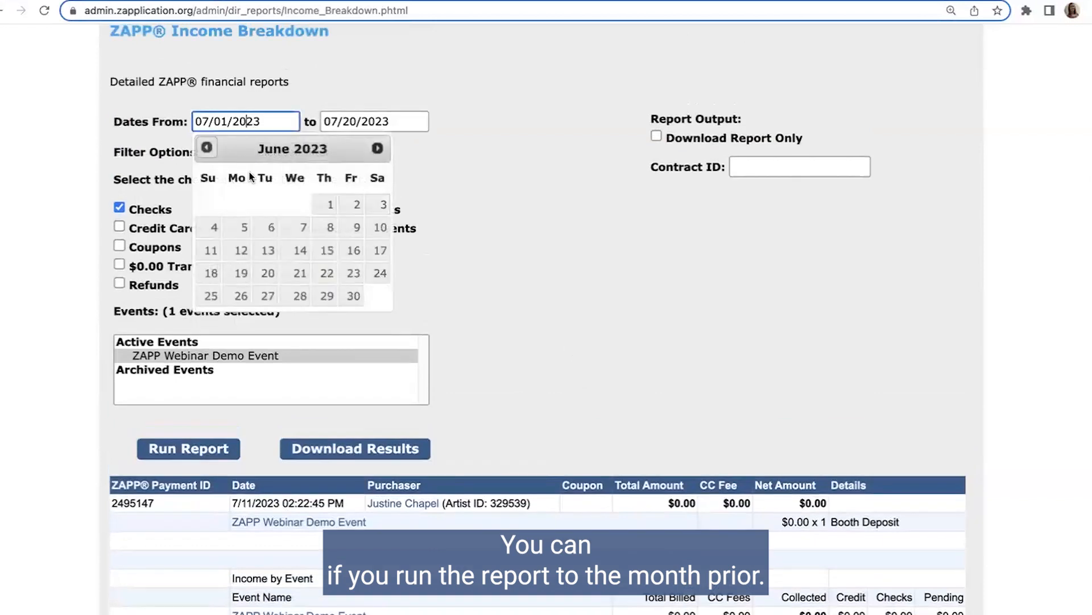
left_click(325, 204)
left_click(370, 122)
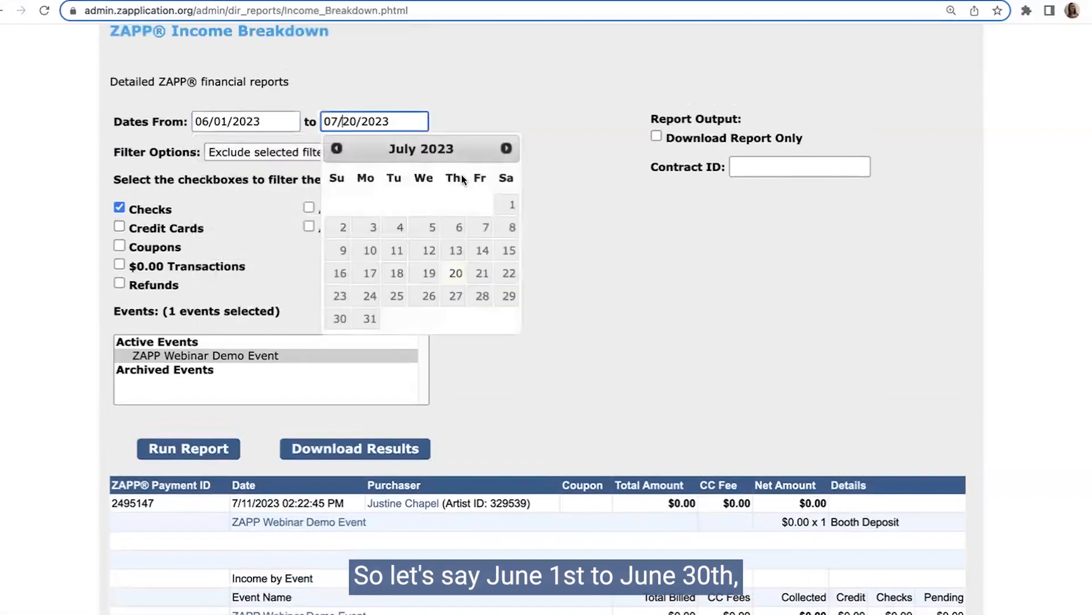
left_click(508, 149)
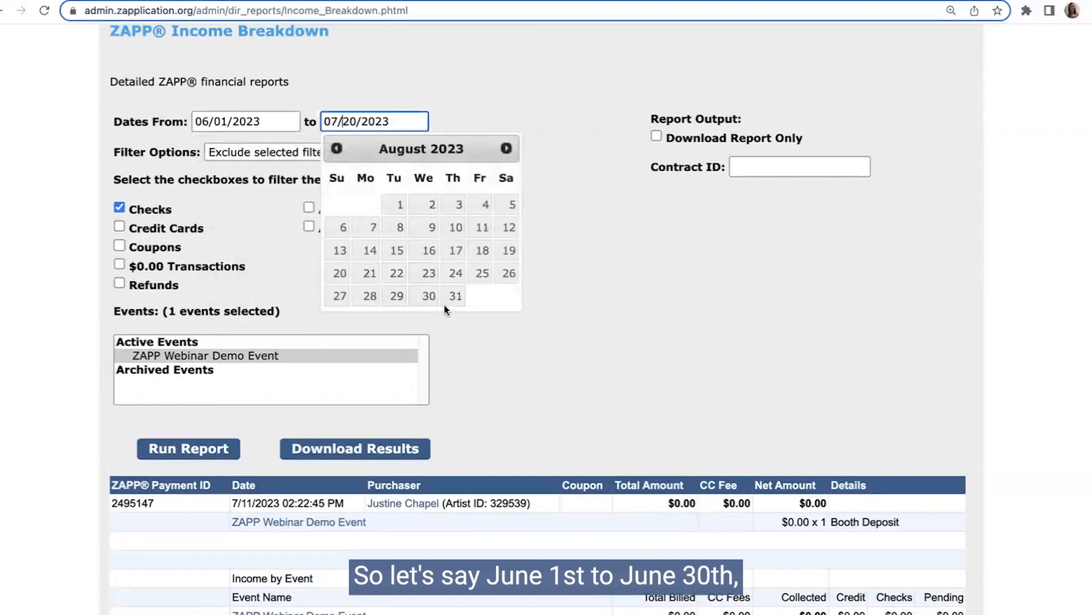
left_click(336, 148)
left_click(337, 149)
left_click(482, 296)
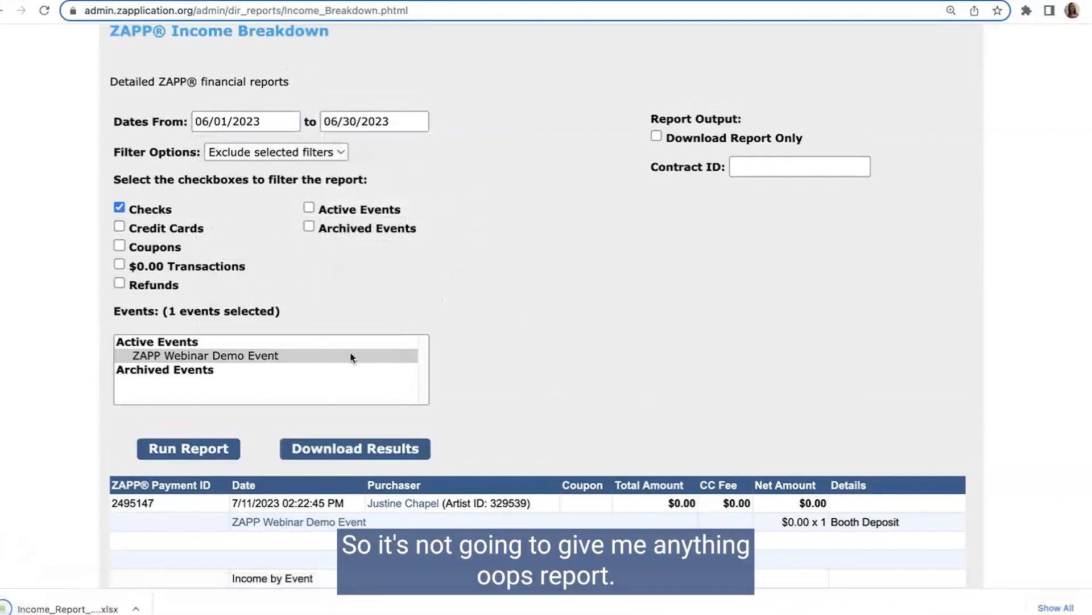
Step: Run the income report for ZAPP Webinar Demo Event covering 06/01/2023 through 06/30/2023
left_click(214, 448)
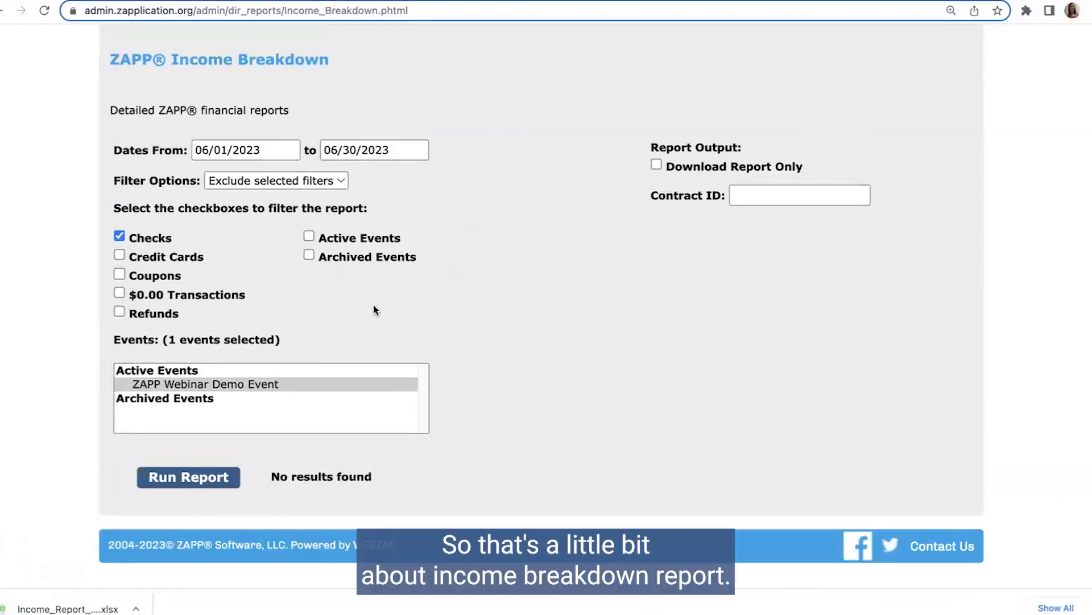
scroll(471, 304, "up", 1)
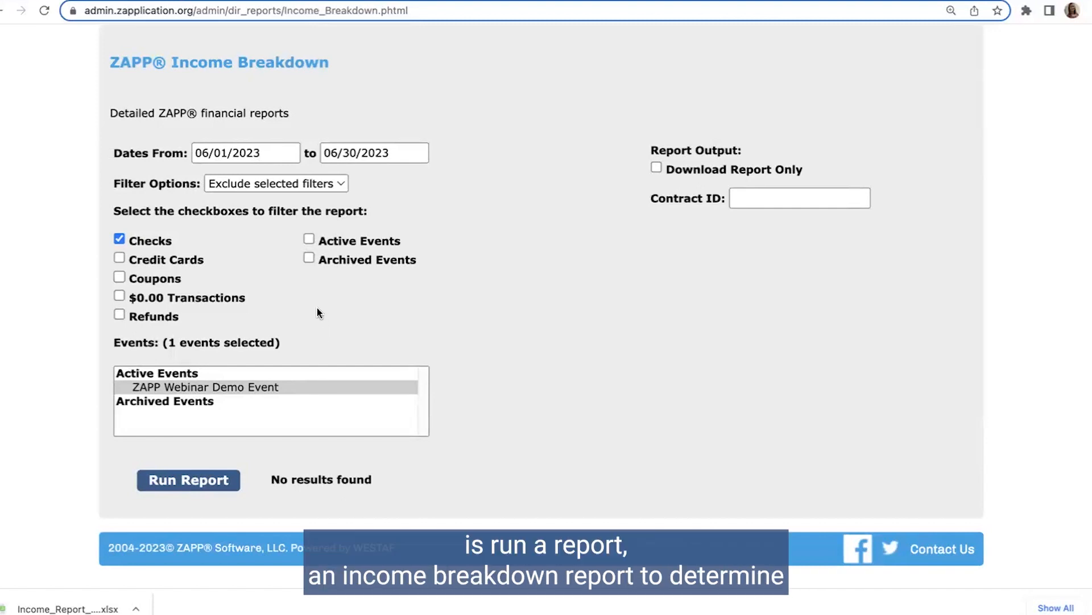
scroll(317, 310, "up", 1)
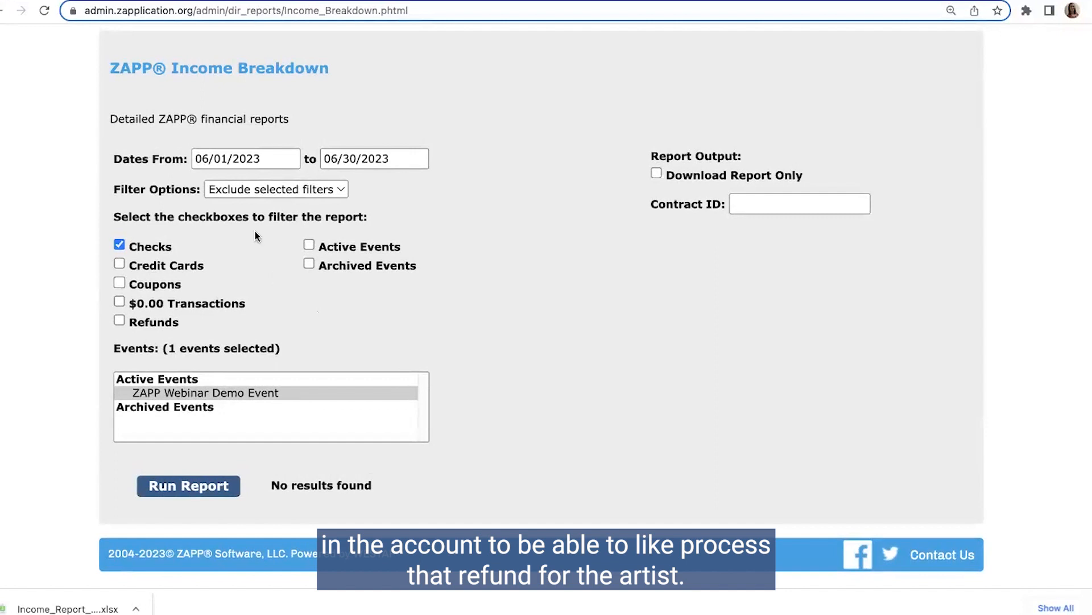
Step: Change the income report's date range to 07/01/2023 through 07/20/2023
left_click(230, 159)
left_click(373, 185)
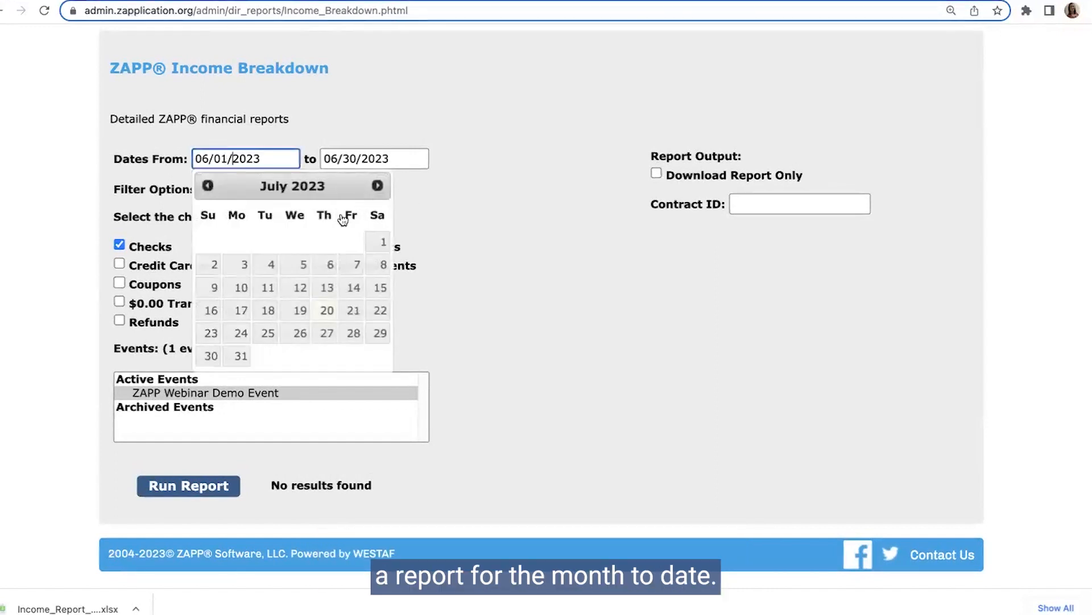
left_click(378, 242)
left_click(370, 159)
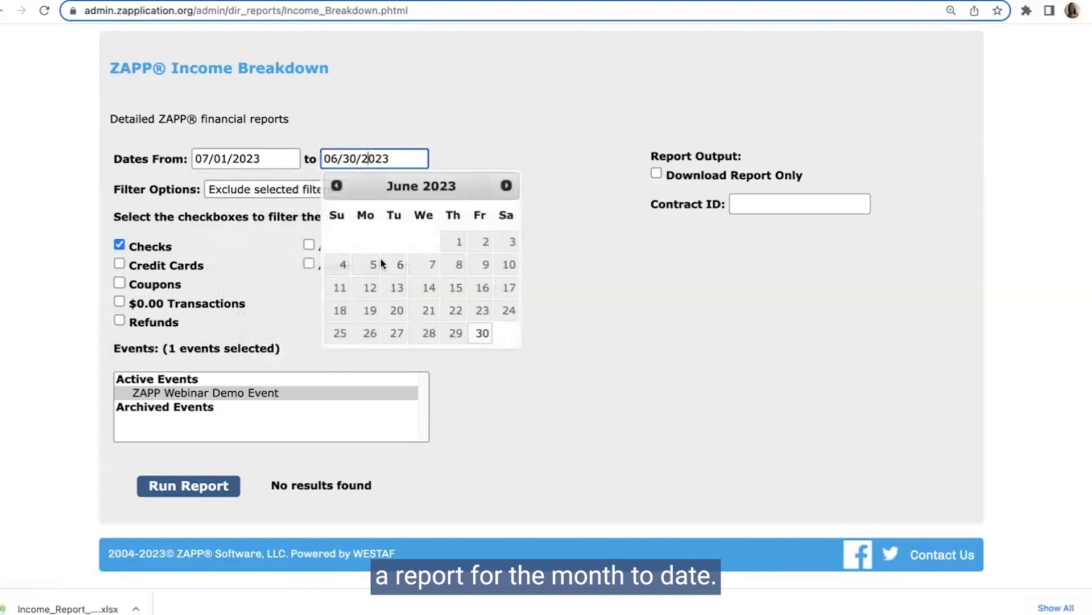
left_click(505, 186)
left_click(456, 310)
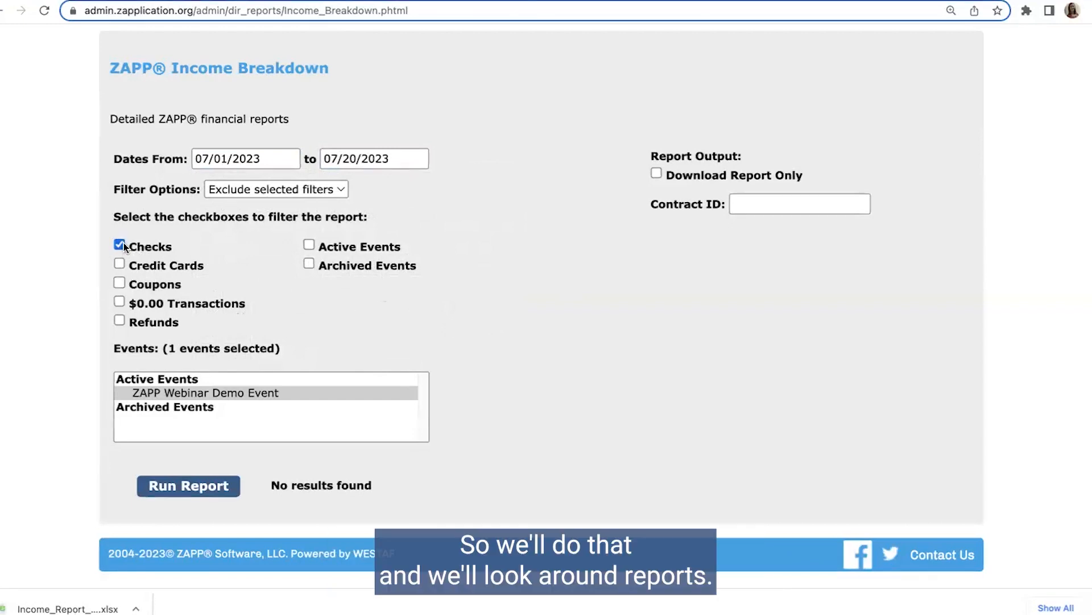
Step: Run the income report for the month to date and highlight the Collected amount in the Income by Event summary
left_click(184, 492)
scroll(593, 491, "down", 3)
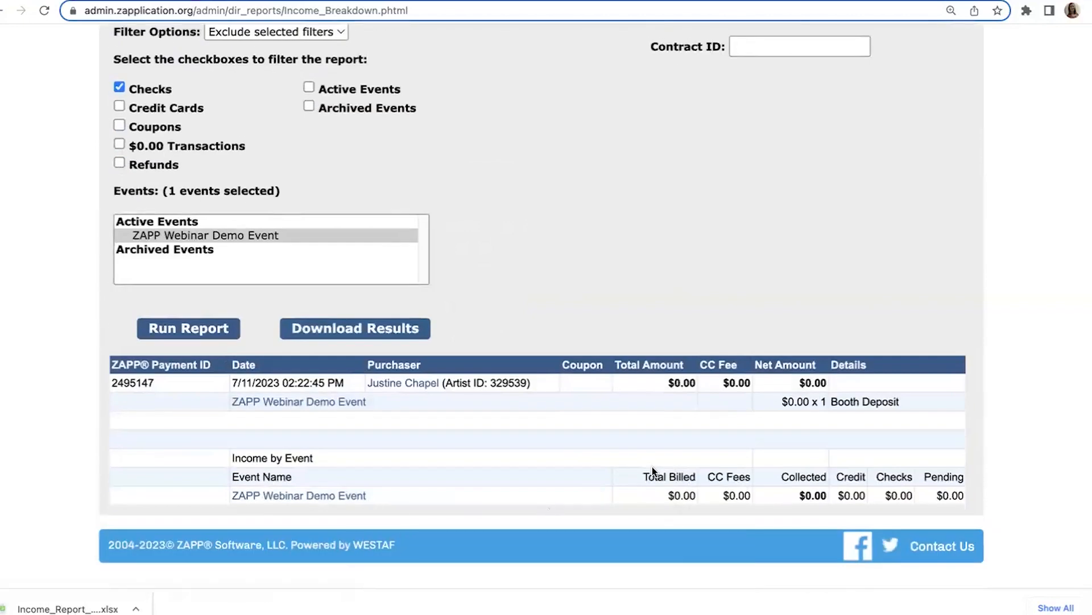
scroll(652, 466, "up", 1)
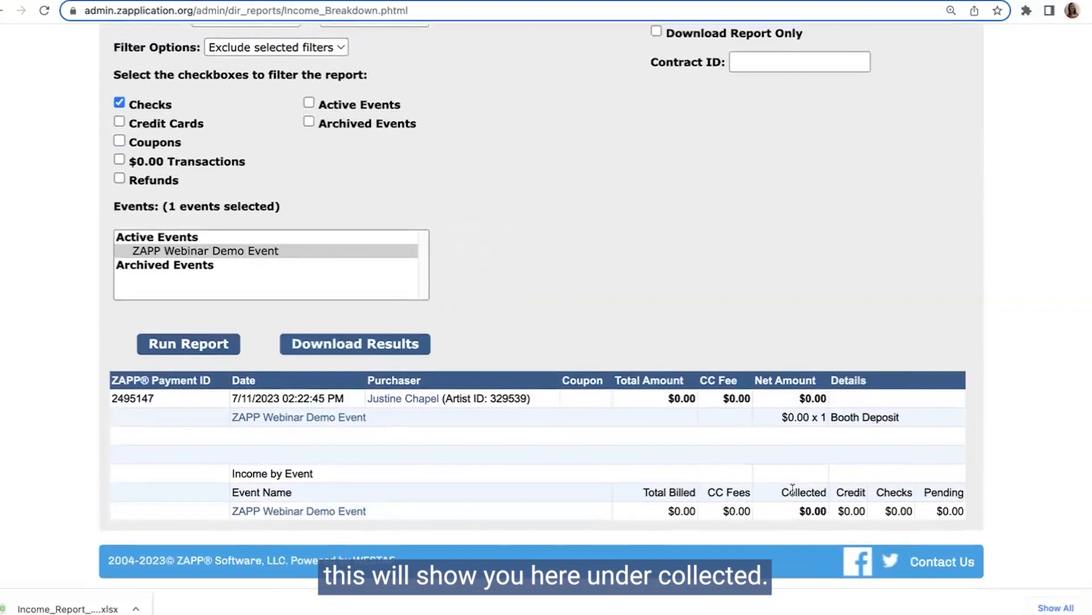
left_click_drag(781, 490, 825, 490)
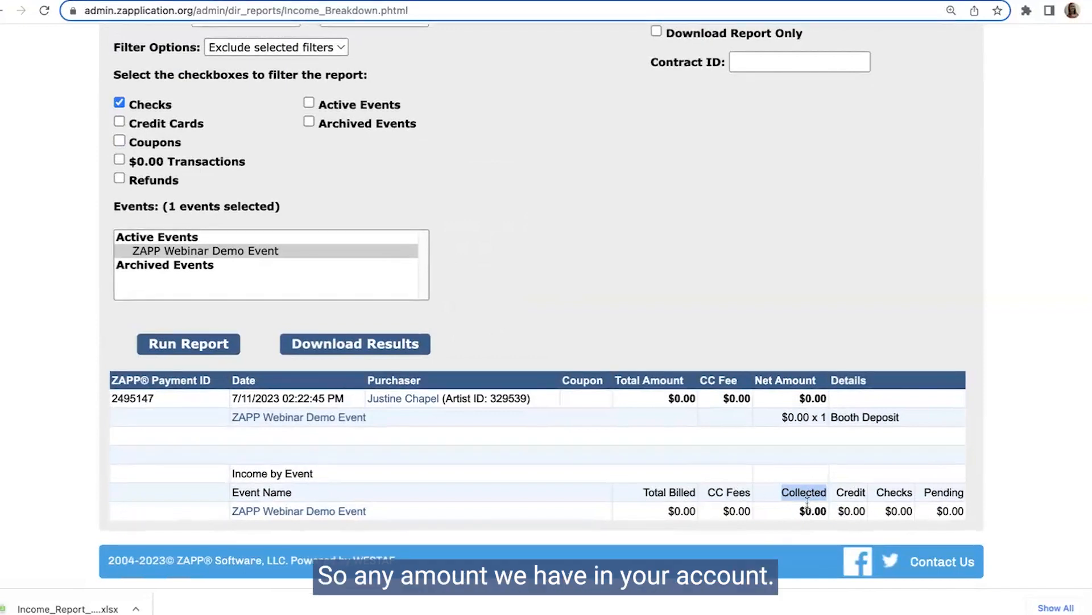
left_click_drag(799, 508, 821, 510)
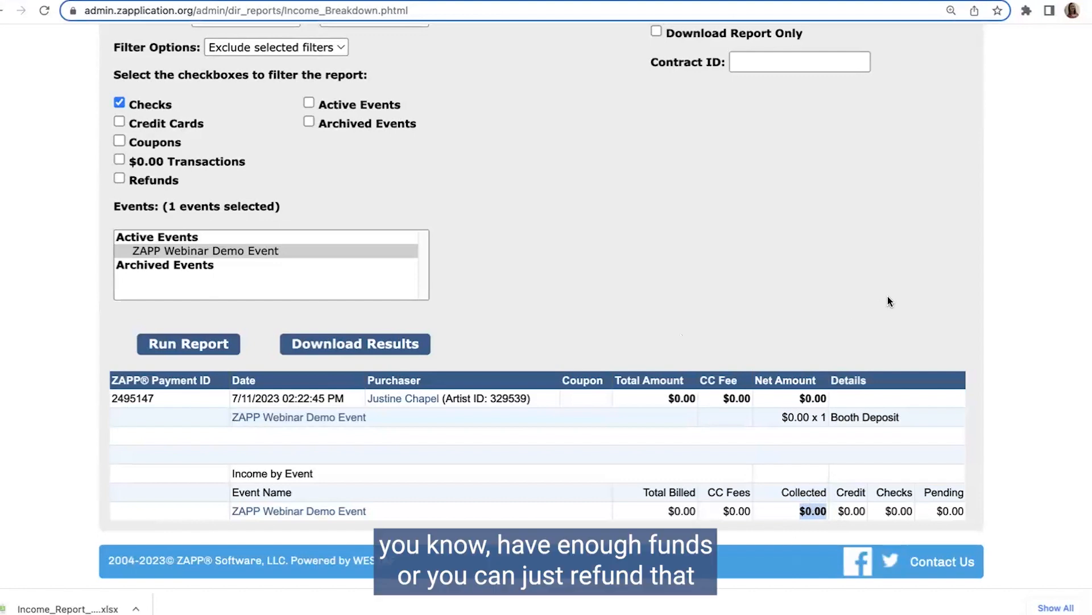
Step: Go to the ZAPP Help Center and open the Refund Requests page
scroll(888, 302, "up", 5)
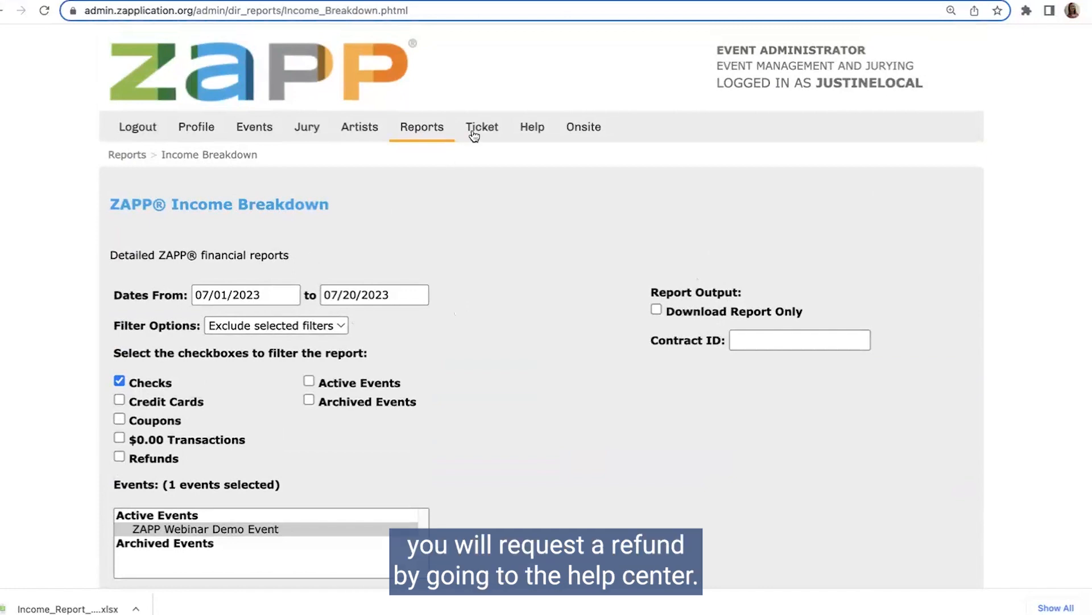
left_click(528, 127)
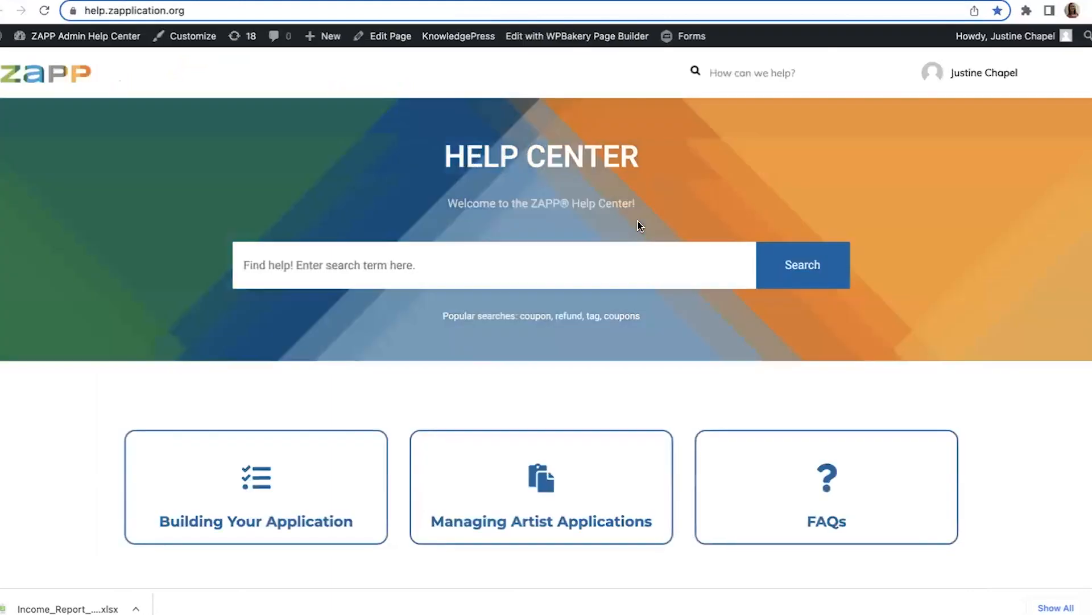
scroll(637, 231, "down", 3)
scroll(644, 259, "down", 10)
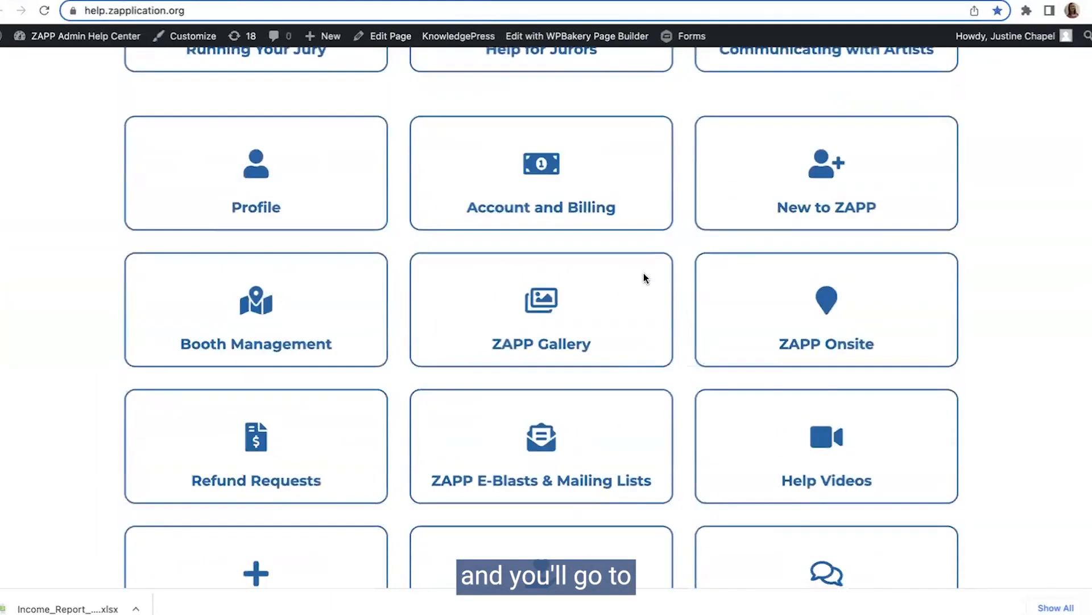
left_click(258, 315)
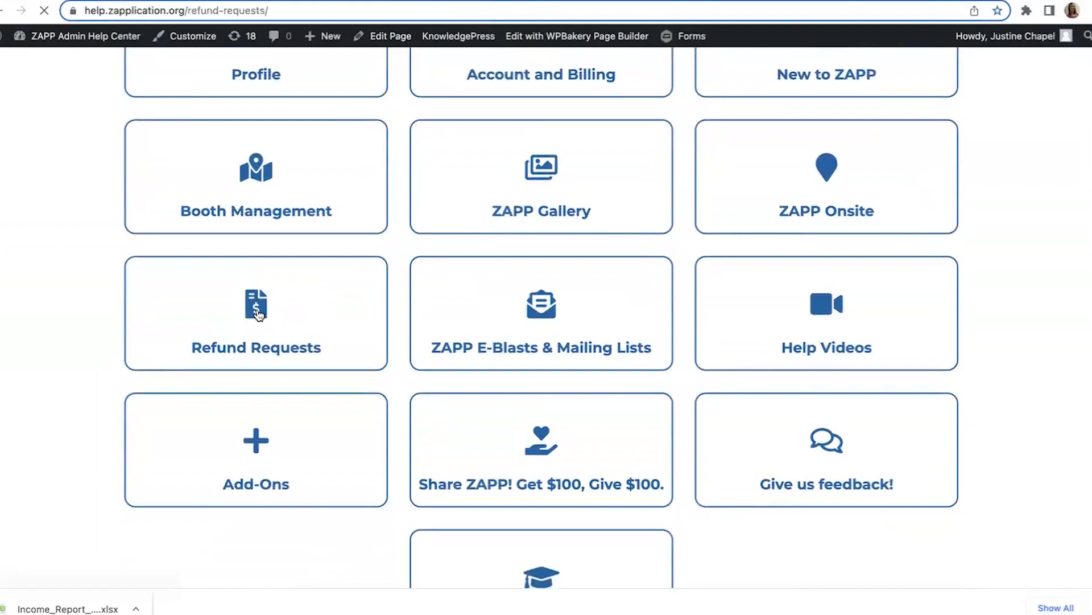
Step: Go through the ZAPP Refund Request Form and answer "No, just 1." to the question about refunding multiple transactions
scroll(259, 314, "down", 3)
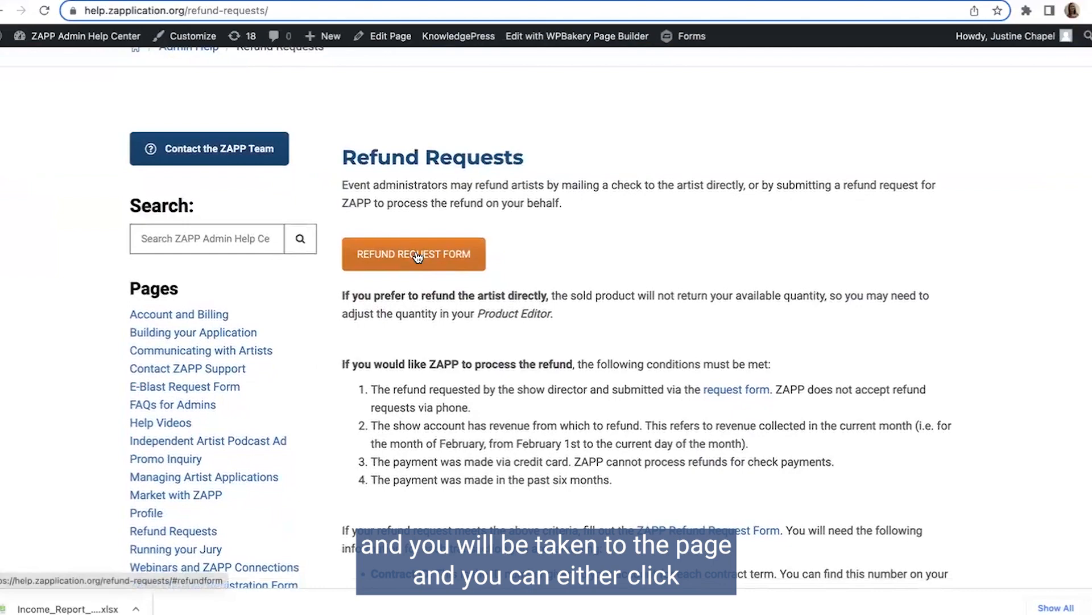
scroll(589, 317, "down", 1)
scroll(590, 316, "down", 15)
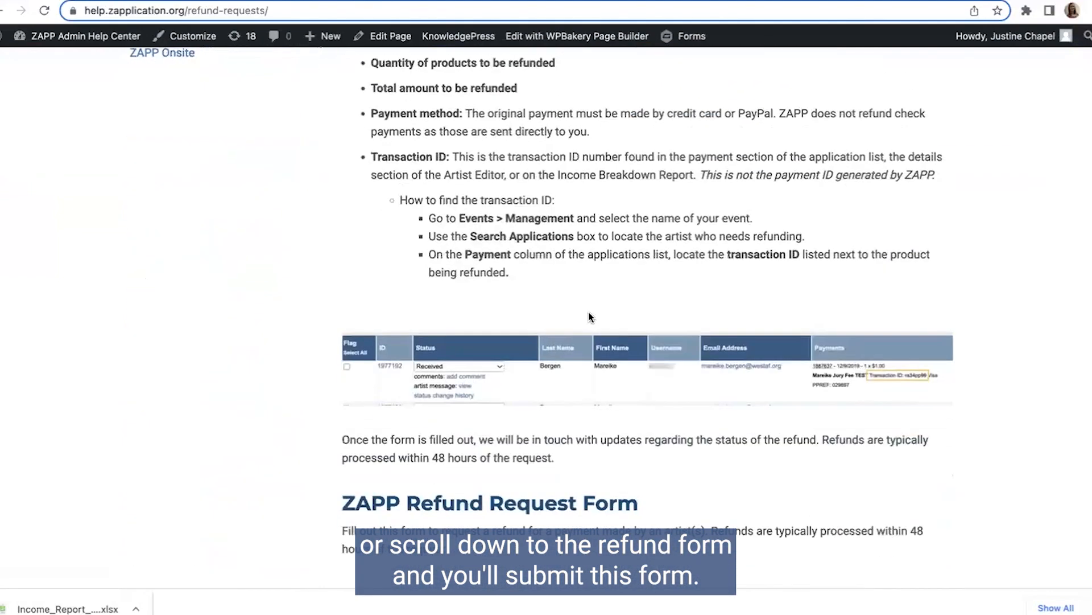
scroll(599, 321, "down", 4)
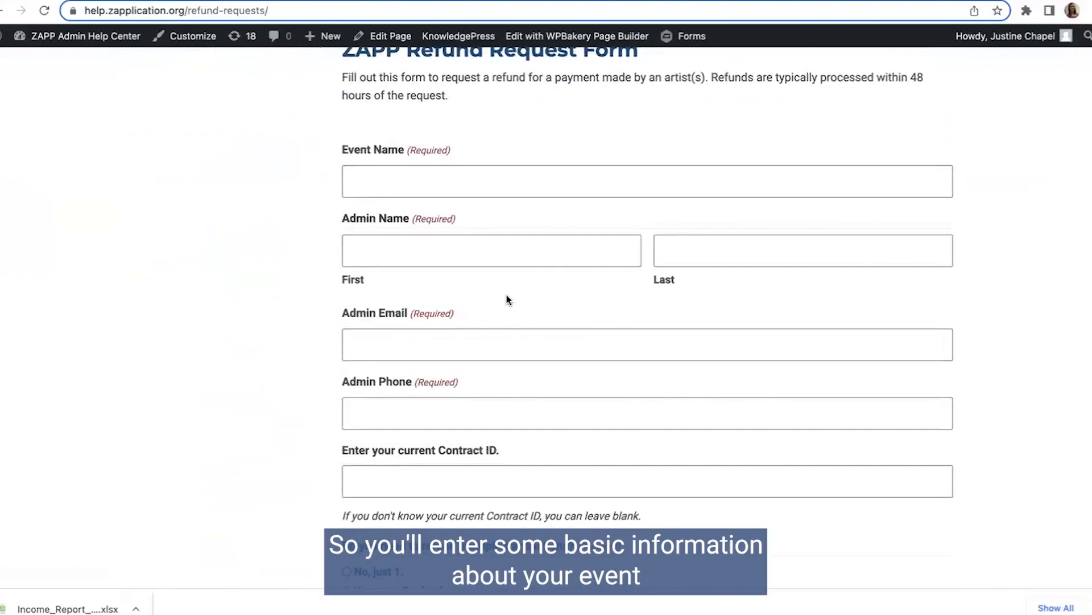
scroll(510, 297, "down", 2)
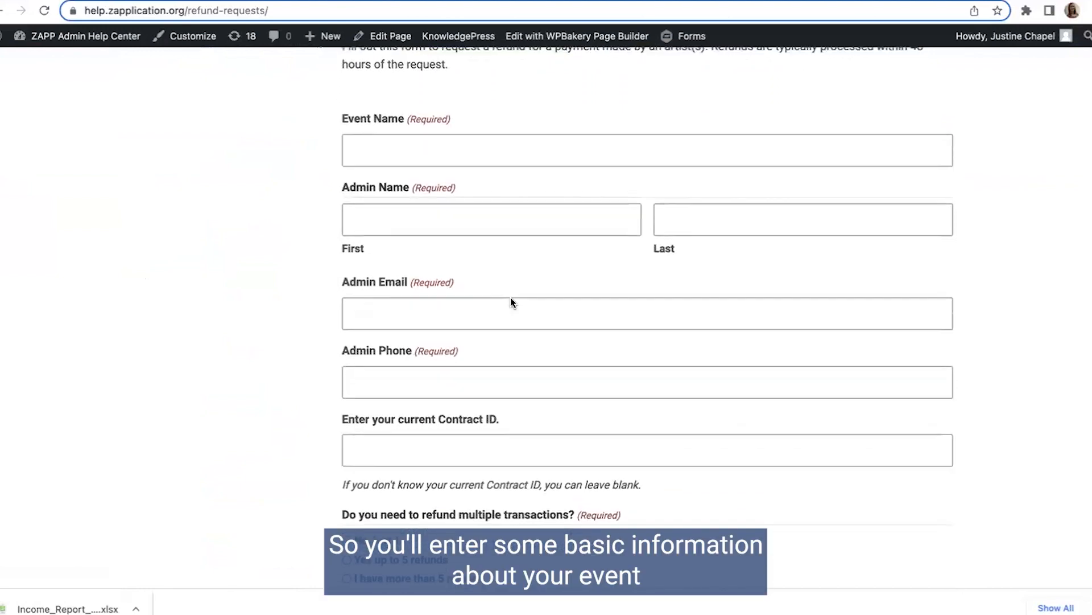
scroll(521, 324, "down", 3)
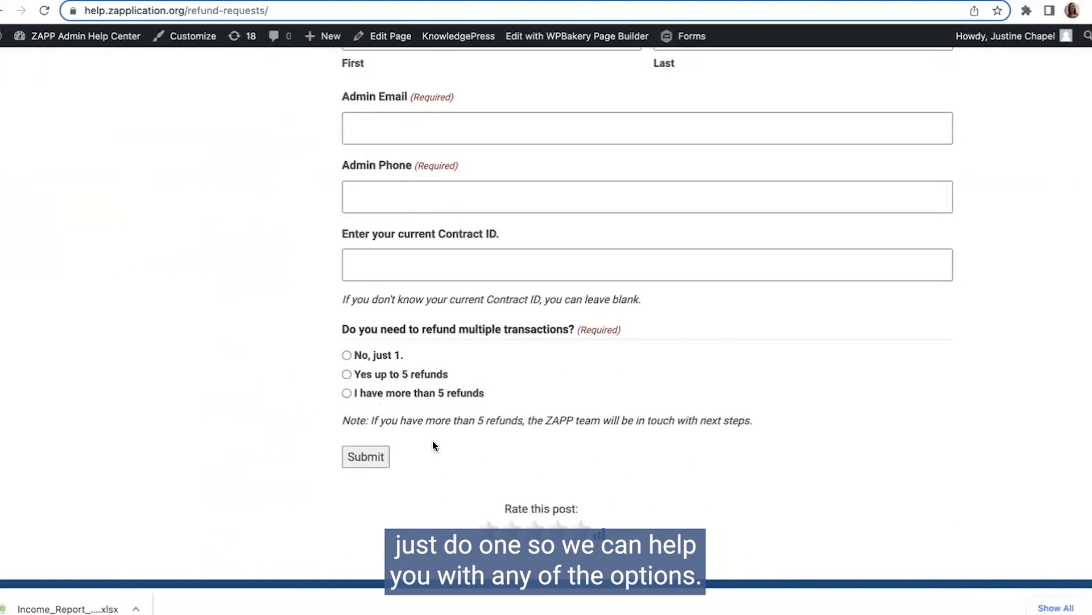
left_click(347, 354)
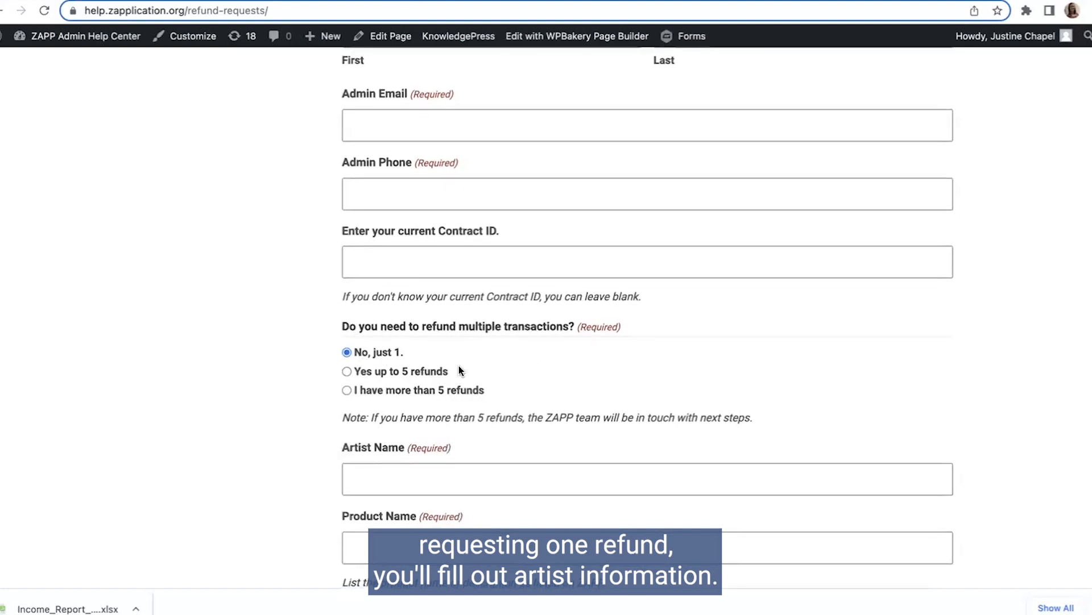
scroll(460, 370, "down", 6)
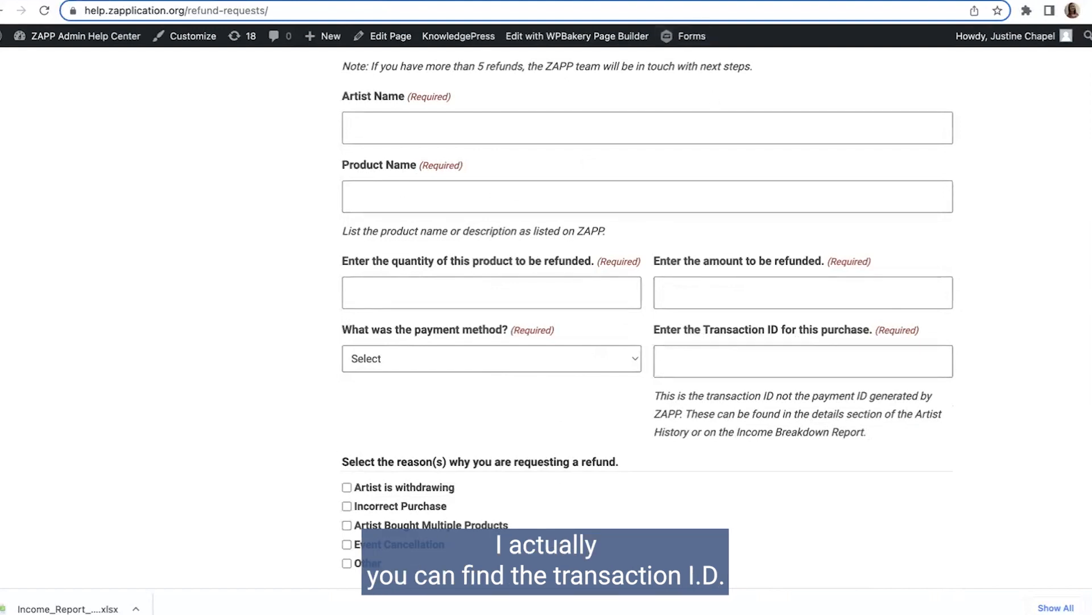
Step: Return to the income report and highlight the ZAPP Payment ID in the results, then clear the highlight
left_click(188, 1)
scroll(468, 233, "down", 5)
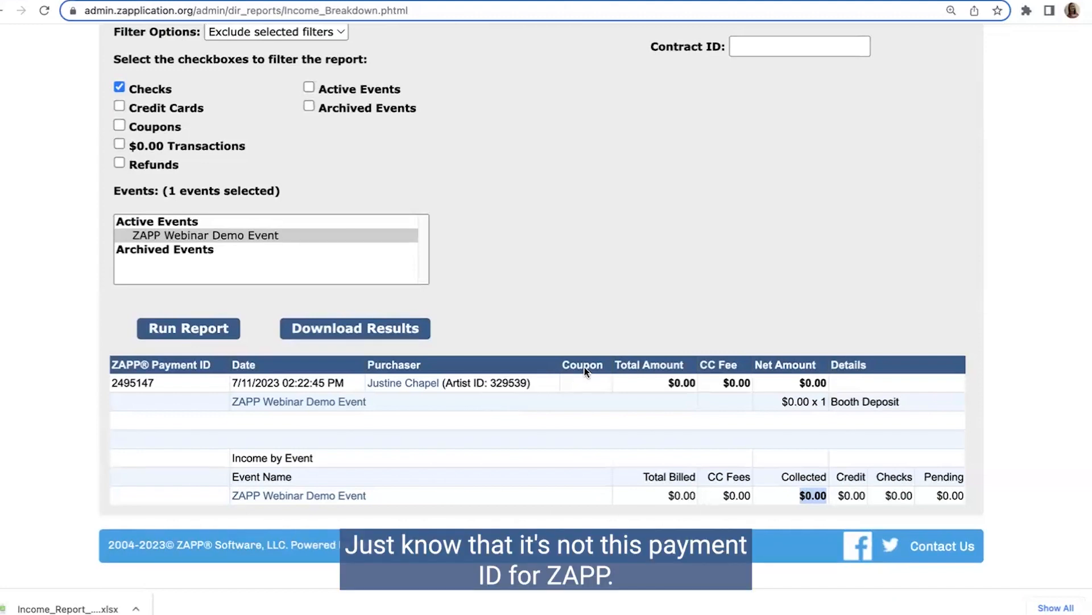
left_click_drag(155, 384, 110, 384)
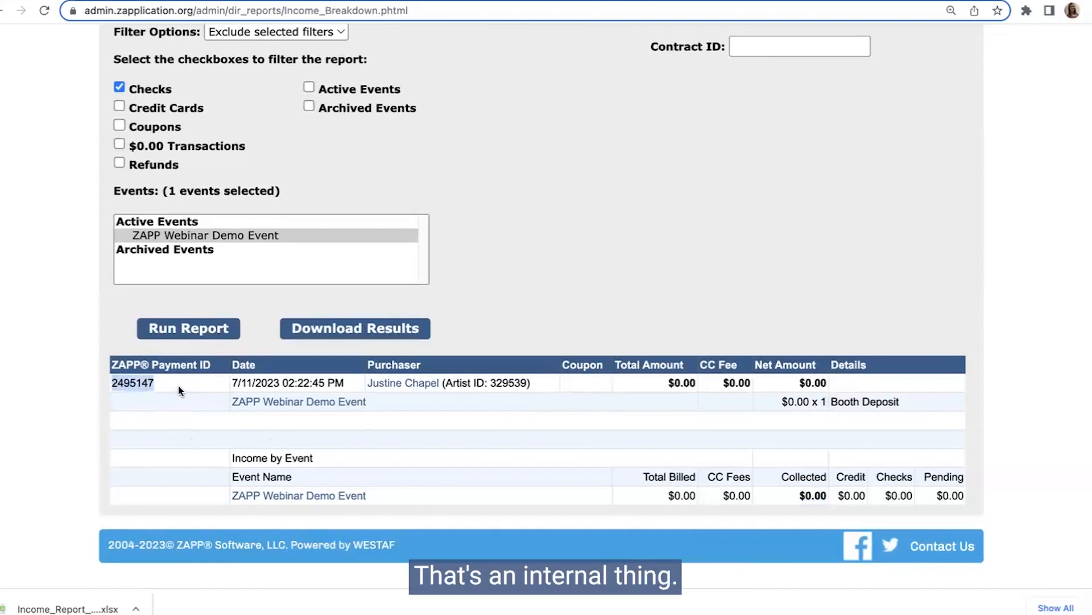
left_click(436, 400)
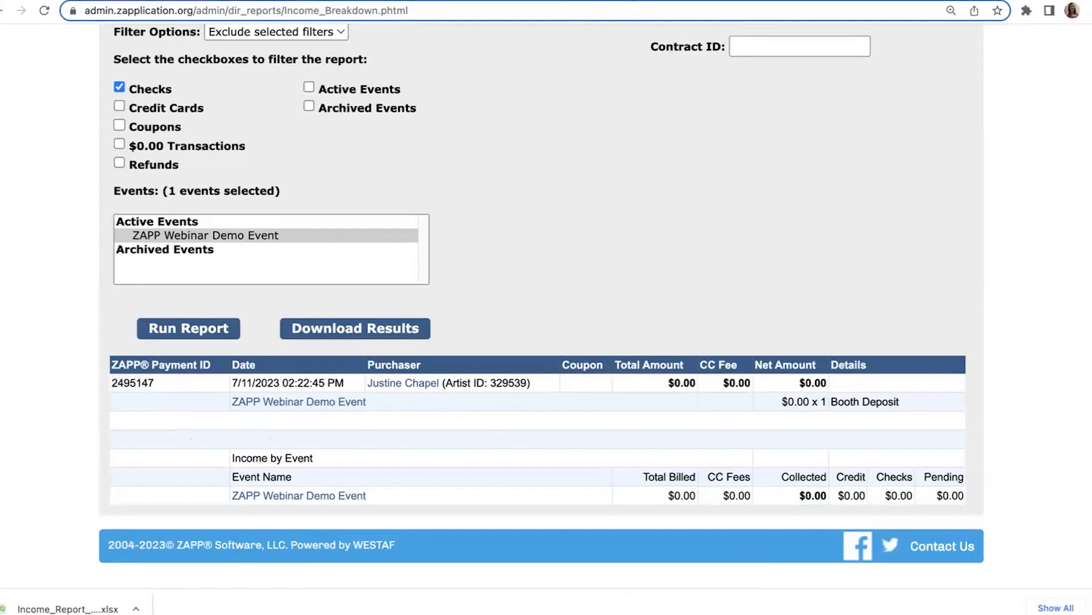
Step: Switch back to the refund request form and review its transaction ID, refund reason and event fields
left_click(636, 1)
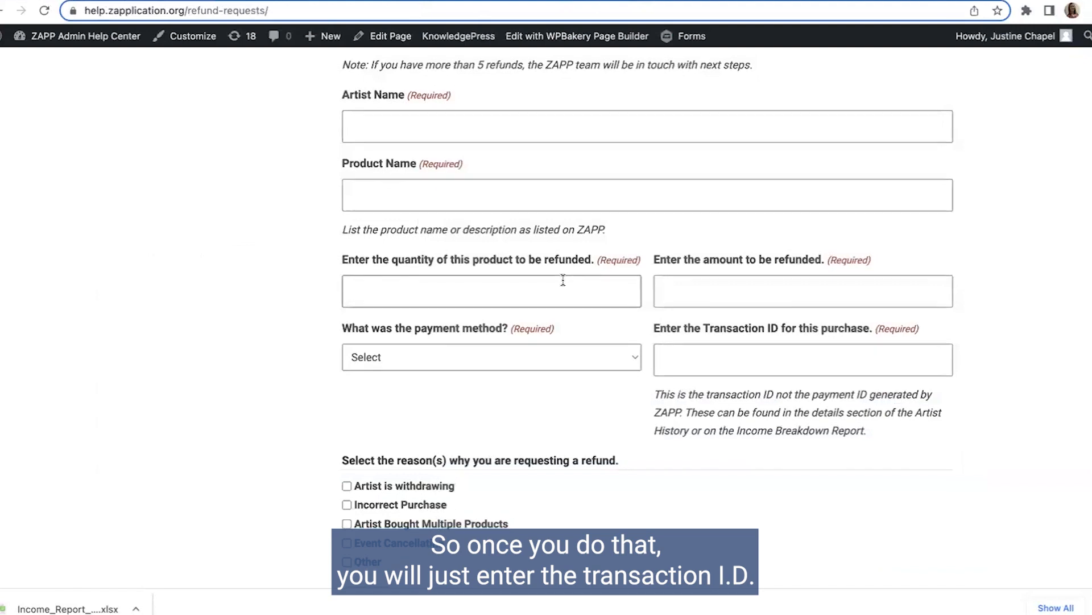
scroll(562, 281, "down", 1)
scroll(588, 308, "down", 5)
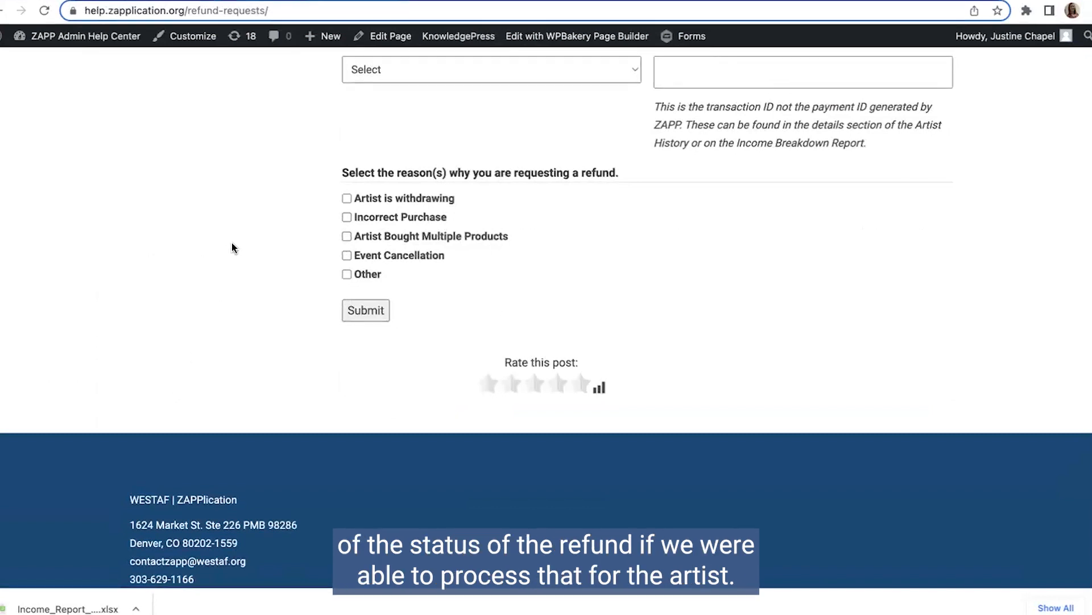
scroll(398, 263, "up", 7)
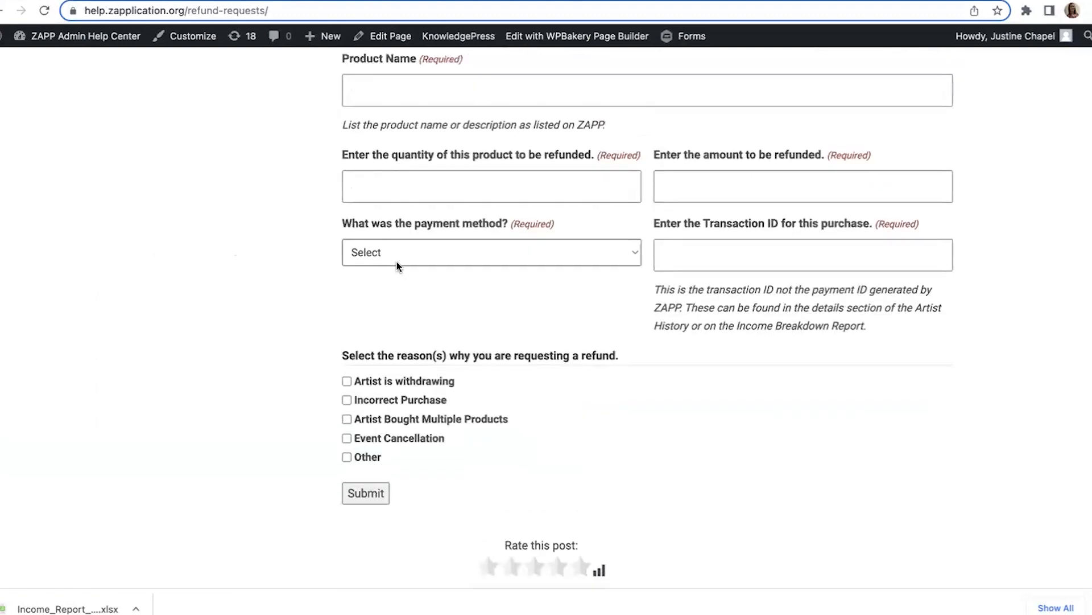
scroll(401, 258, "up", 15)
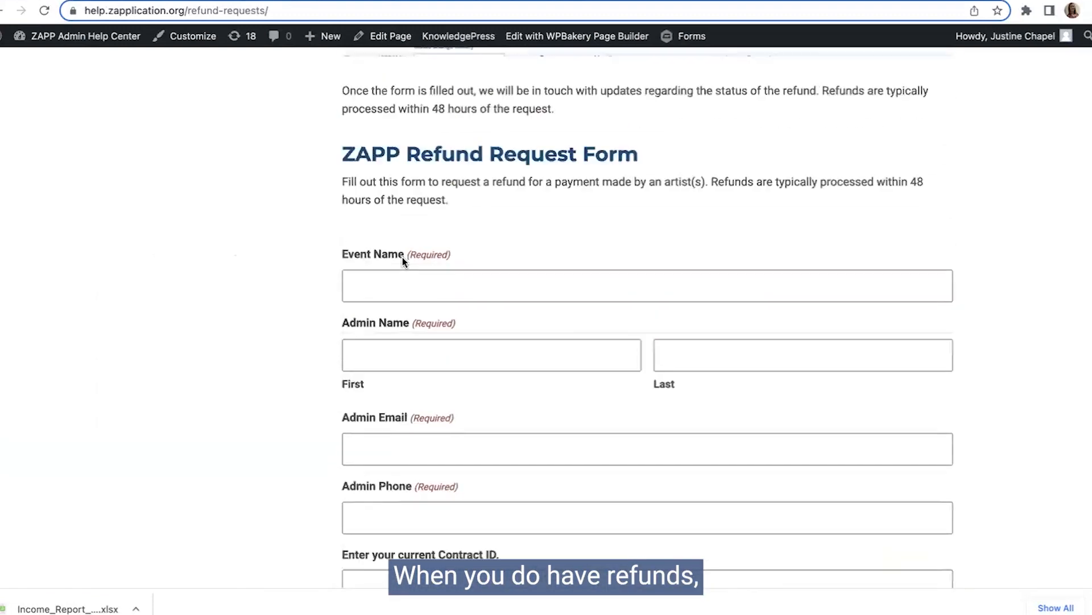
Step: In the income report, set the filter option to Include selected filters and select only Refunds, clearing Checks
left_click(3, 1)
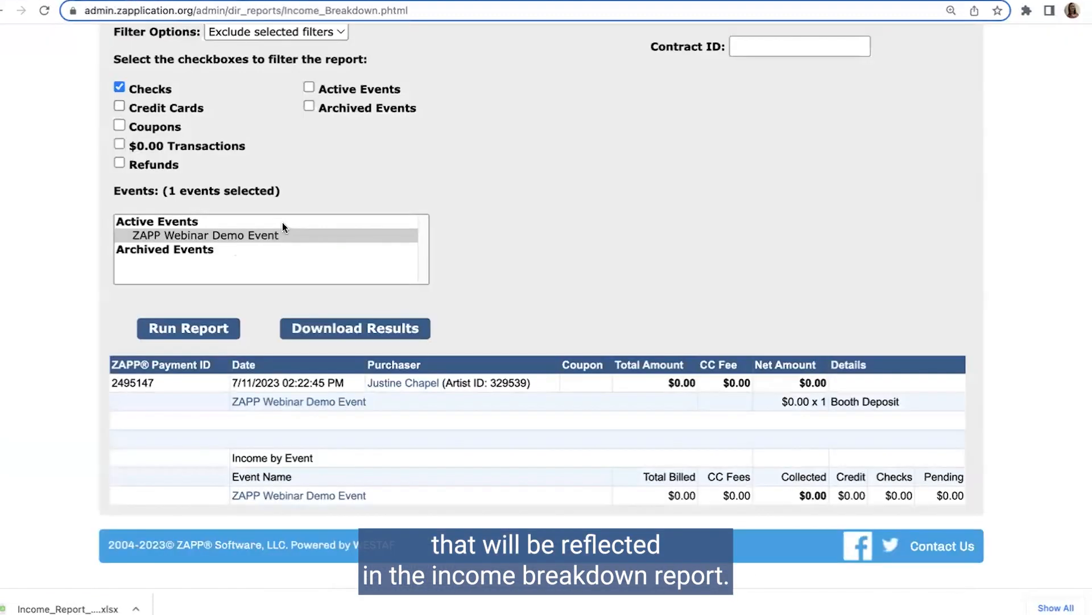
scroll(397, 209, "up", 1)
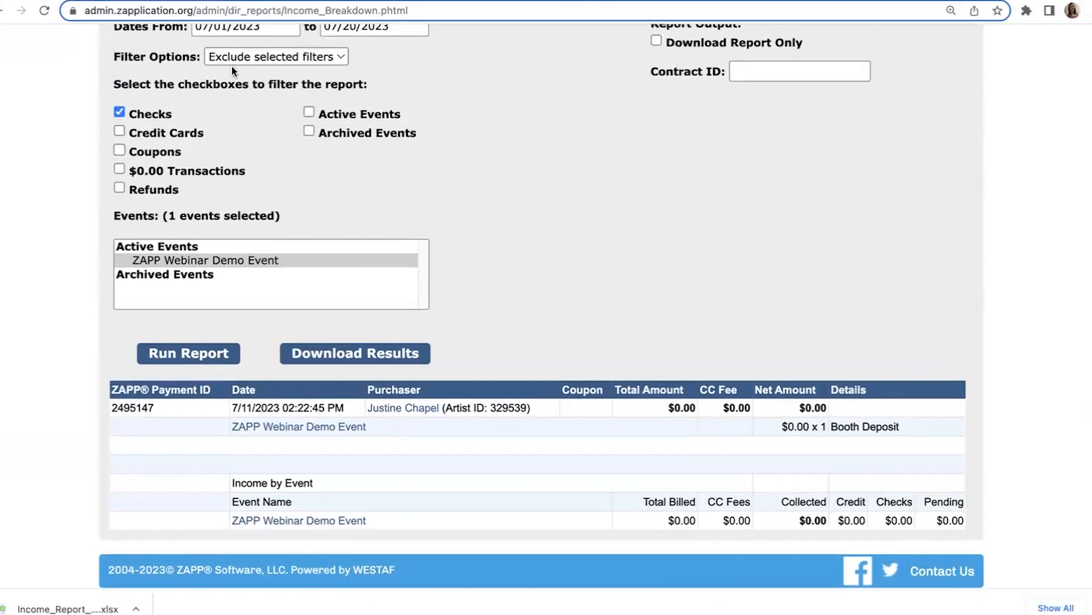
scroll(245, 114, "up", 4)
left_click(250, 156)
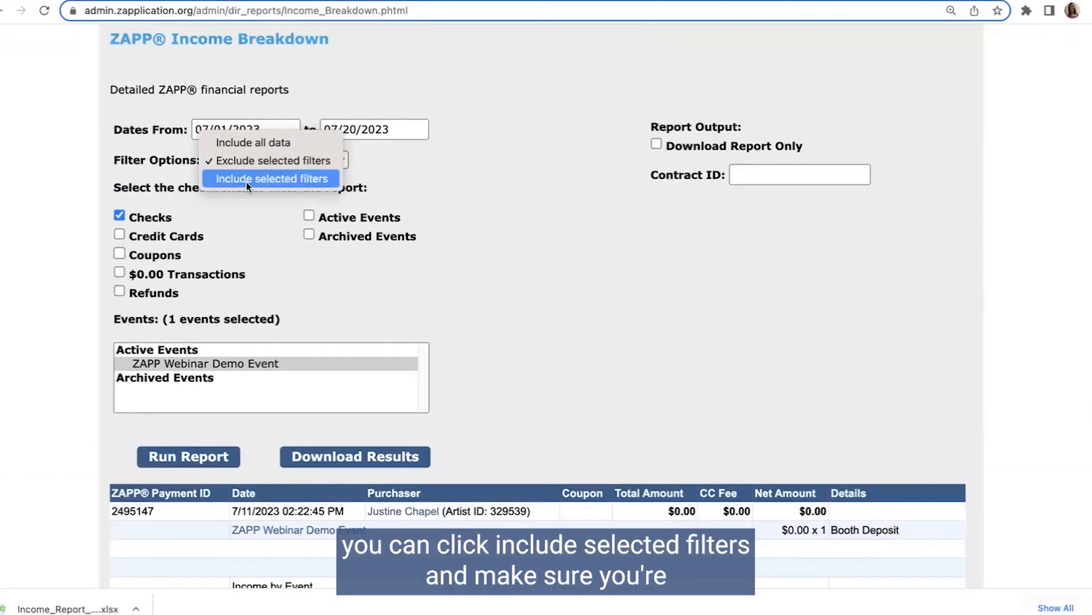
left_click(249, 179)
left_click(120, 216)
left_click(119, 291)
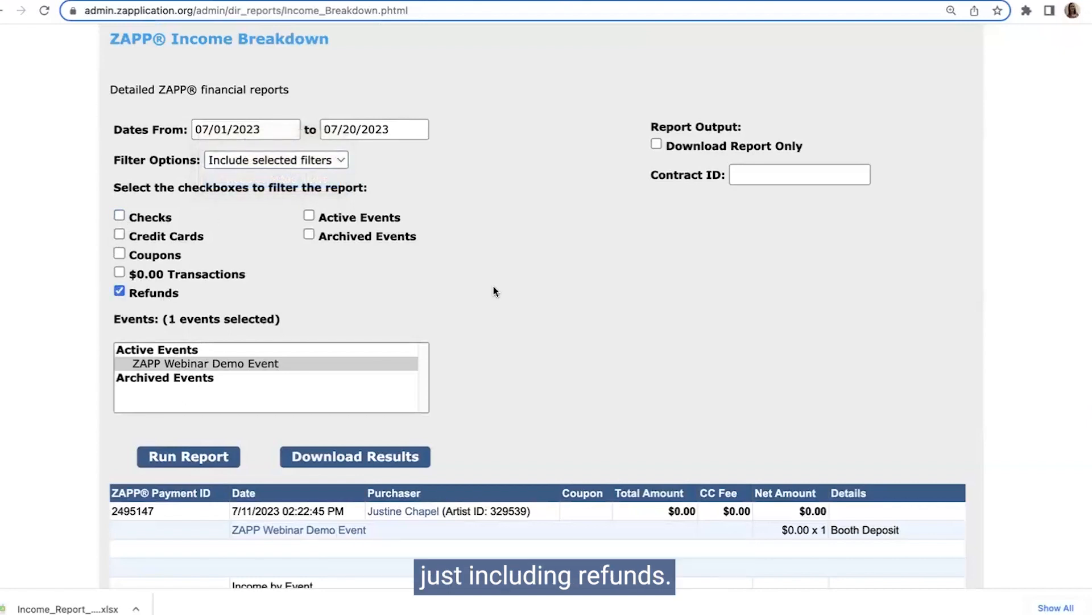
scroll(398, 295, "down", 1)
left_click(267, 158)
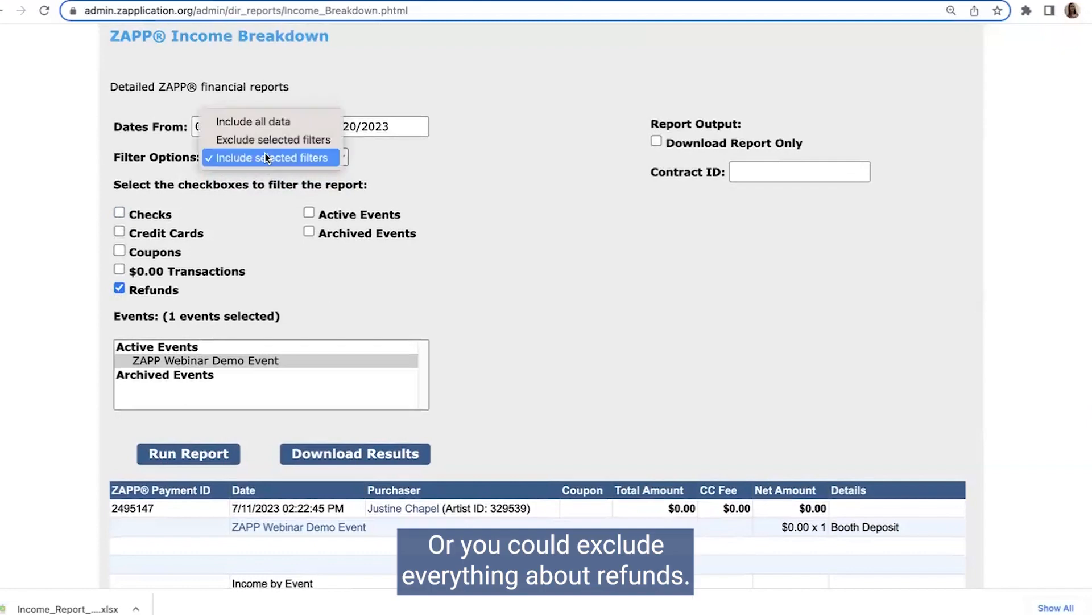
left_click(193, 288)
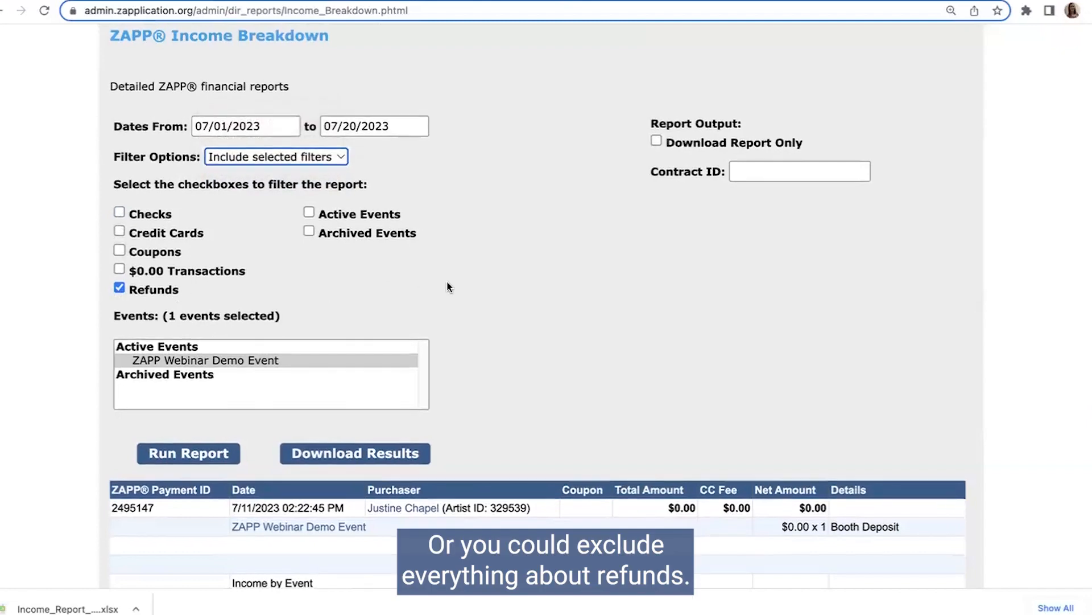
Step: In the event's Product Editor, set the new product's type to Other and show where its description is entered
scroll(448, 284, "down", 5)
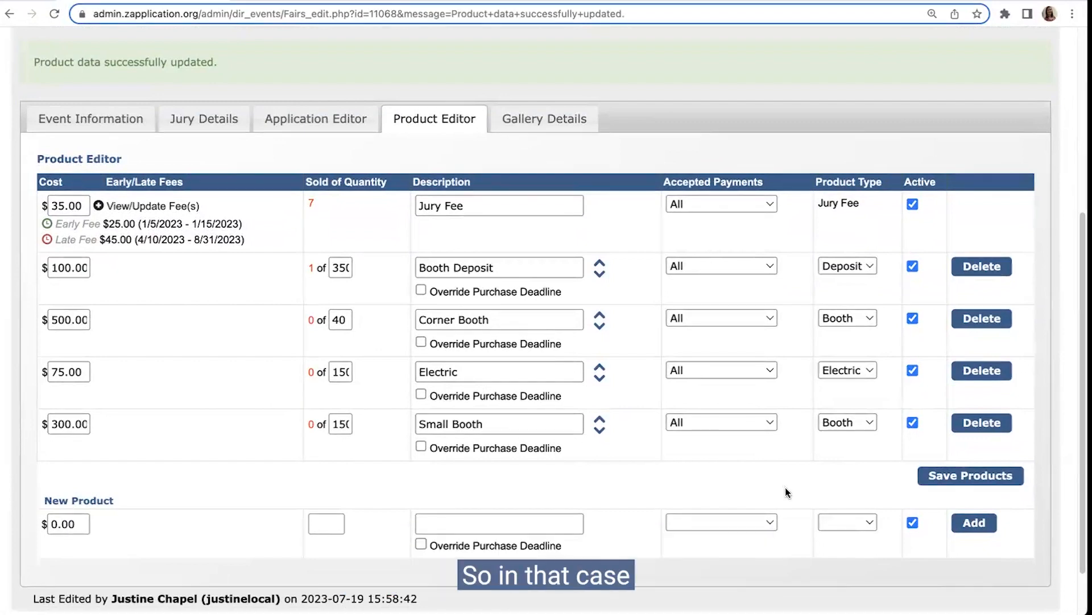
left_click(870, 521)
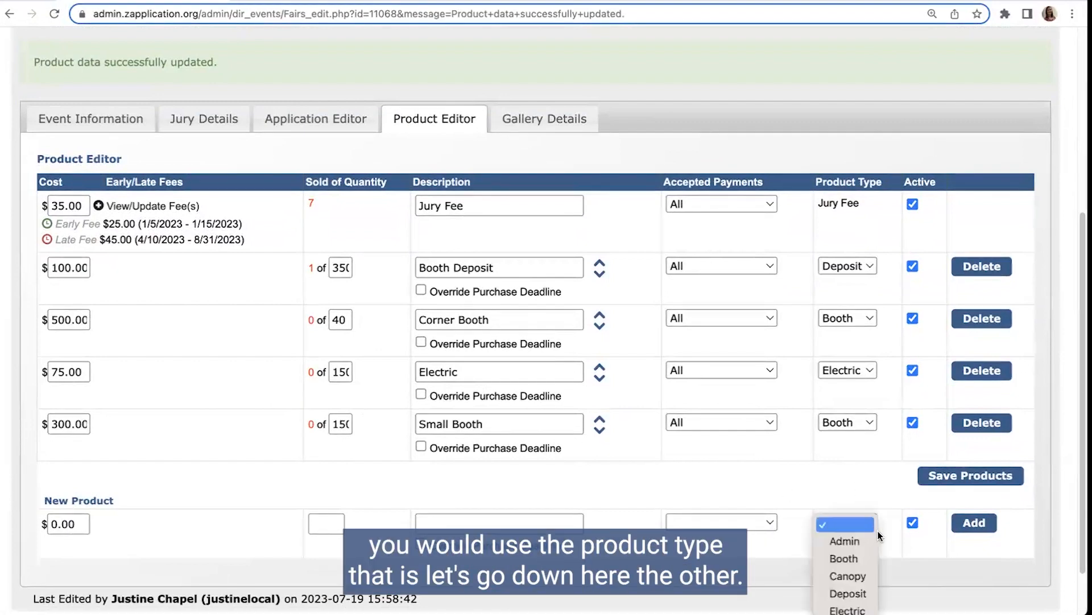
scroll(883, 484, "down", 2)
left_click(862, 457)
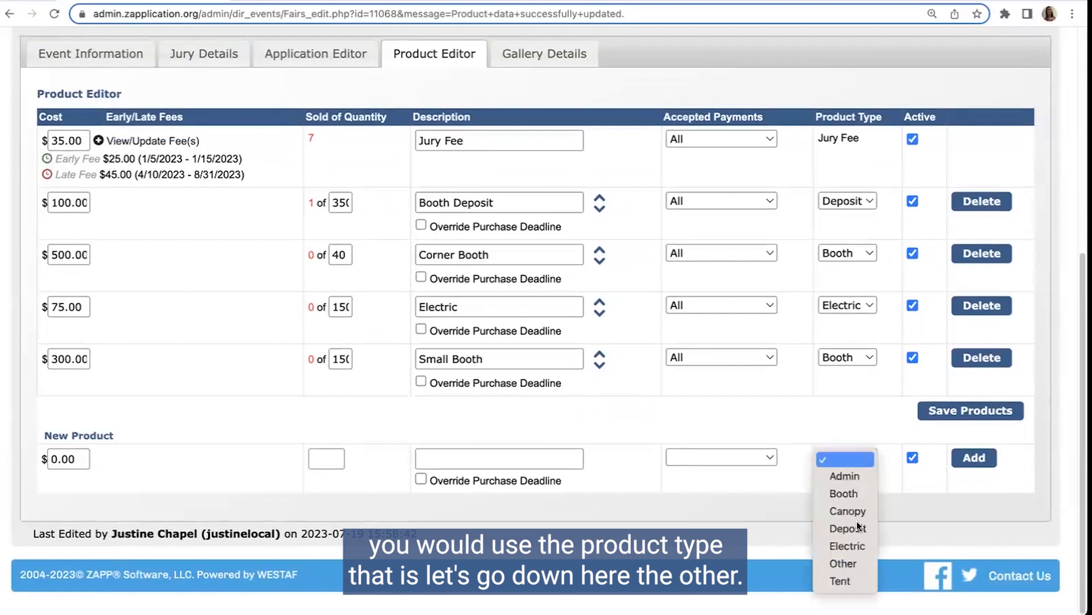
left_click(860, 563)
left_click(473, 456)
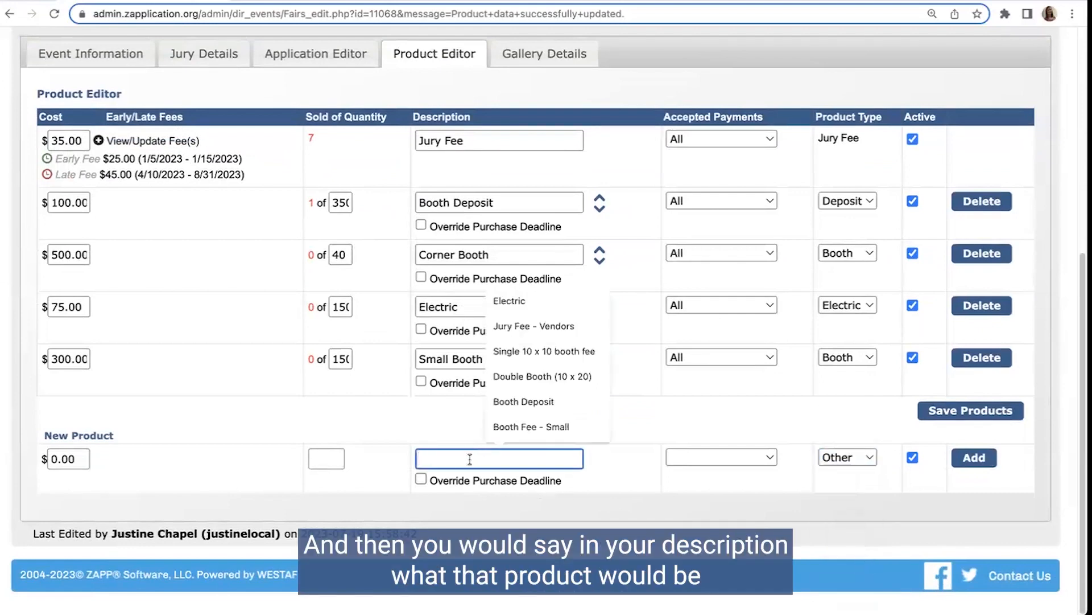
left_click(439, 439)
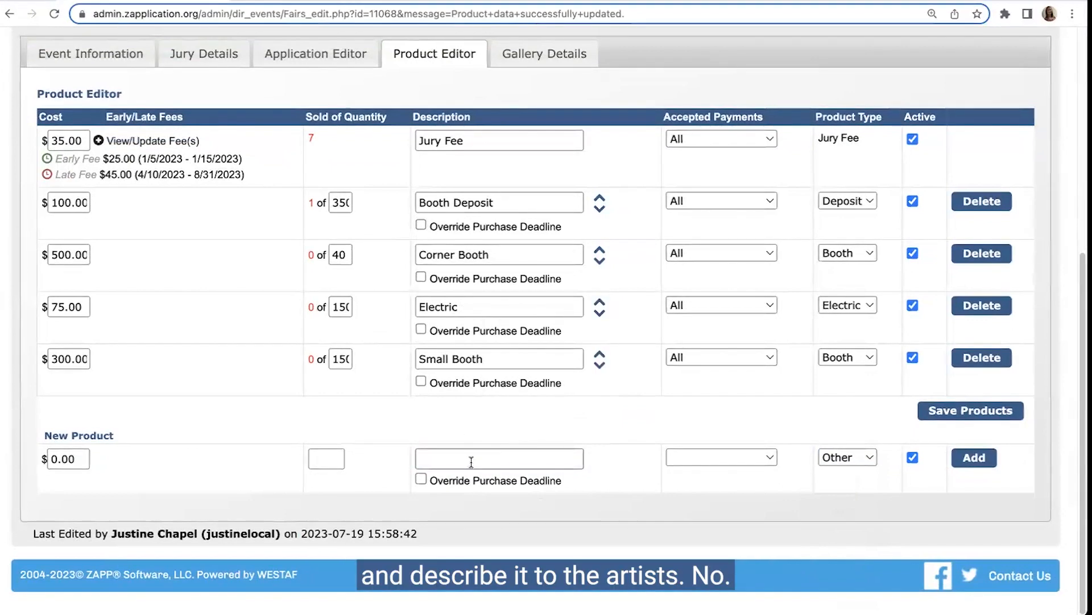
left_click(855, 457)
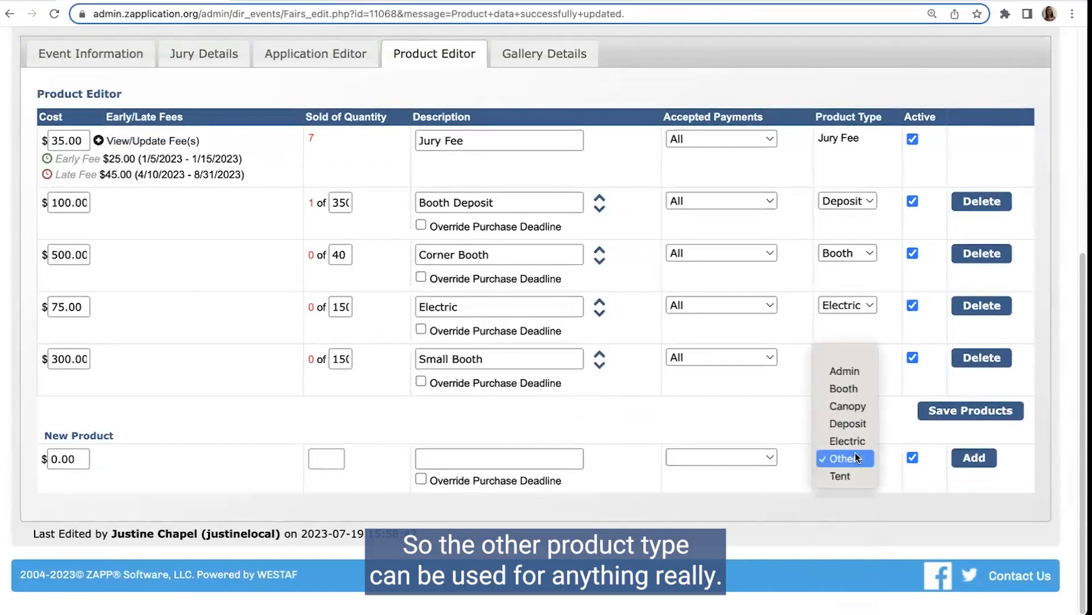